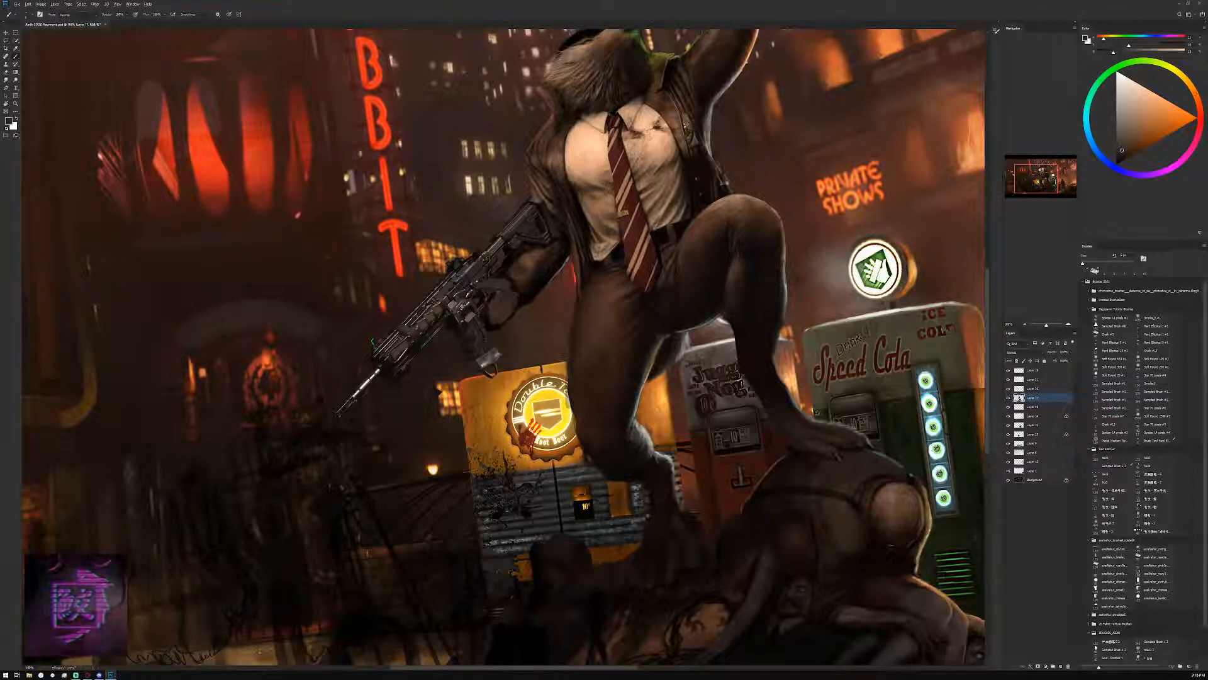
# Touch up the shading on the creature's raised foot with sampled dark brown tones
pyautogui.keyDown('alt'); pyautogui.click(791, 433); pyautogui.keyUp('alt')
pyautogui.keyDown('alt'); pyautogui.click(830, 446); pyautogui.keyUp('alt')
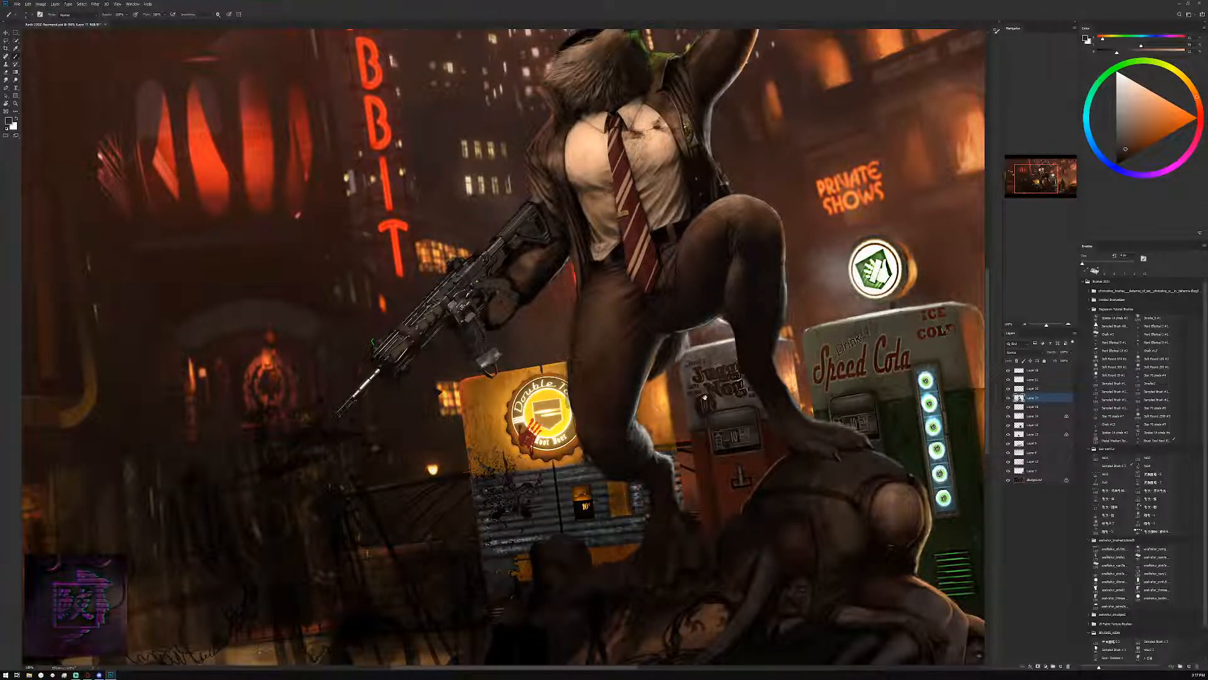
# Paint the fur beside the creature's nose with dark orange-brown and sampled mid-brown tones
pyautogui.moveTo(691, 386); pyautogui.dragTo(774, 544)
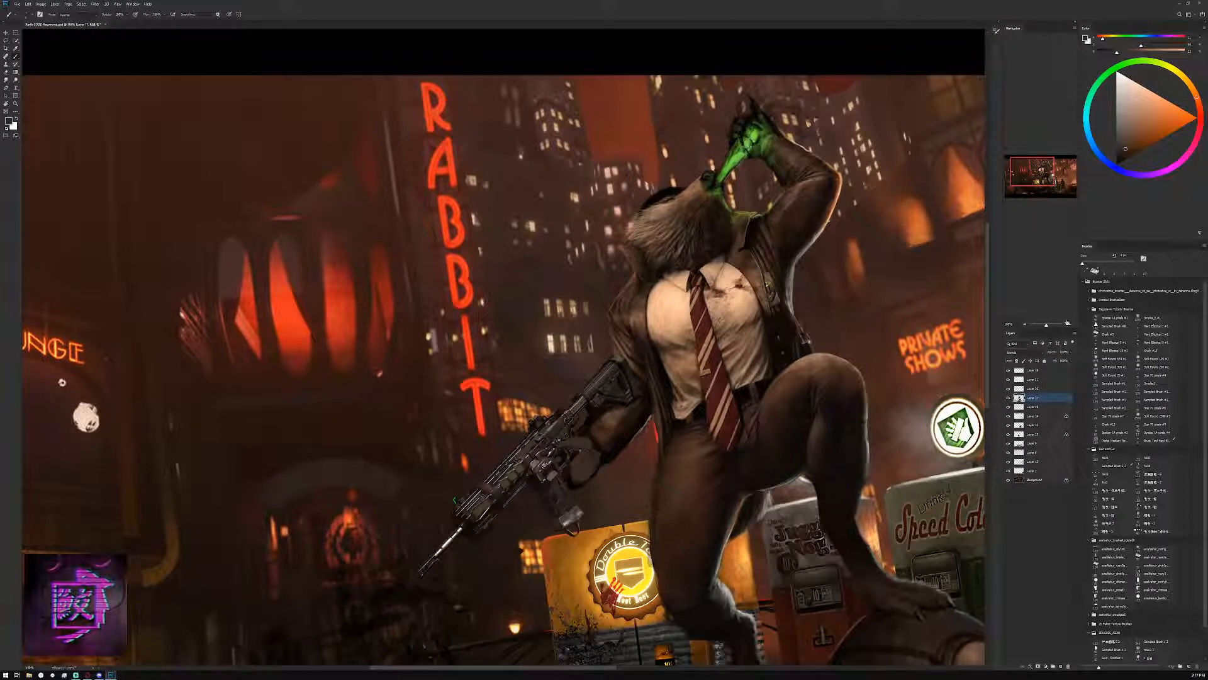
pyautogui.doubleClick(1068, 323)
pyautogui.moveTo(885, 92); pyautogui.dragTo(740, 408)
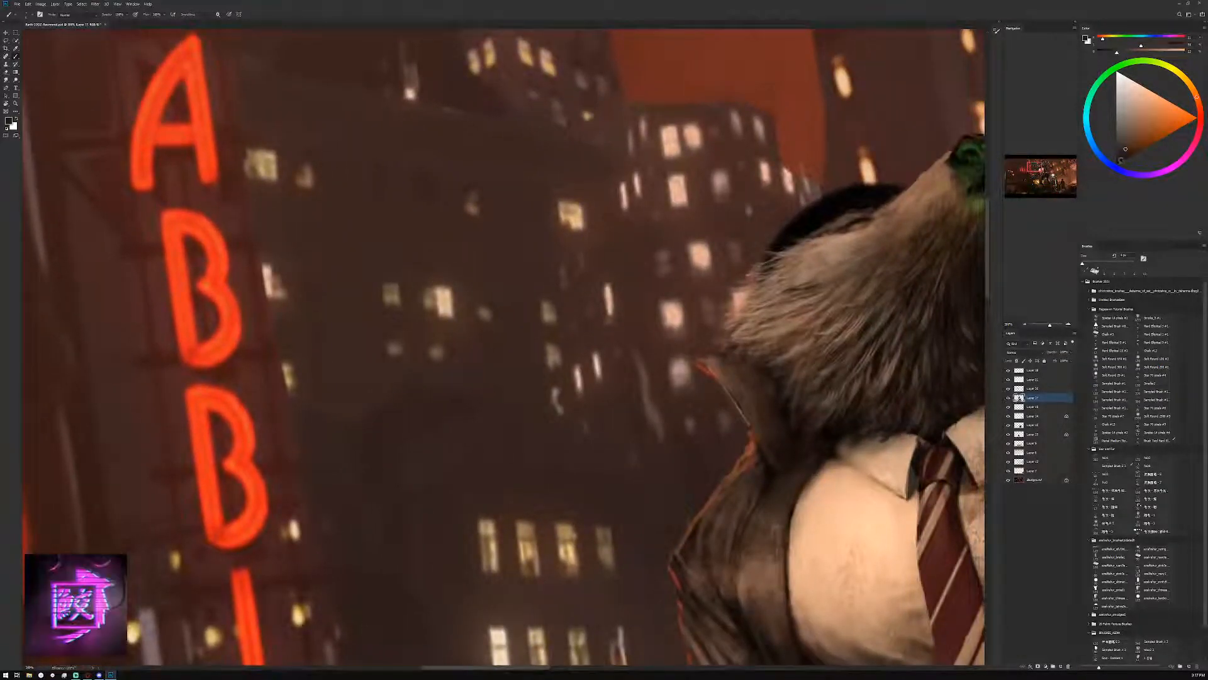
pyautogui.click(1121, 160)
pyautogui.moveTo(899, 246); pyautogui.dragTo(784, 362)
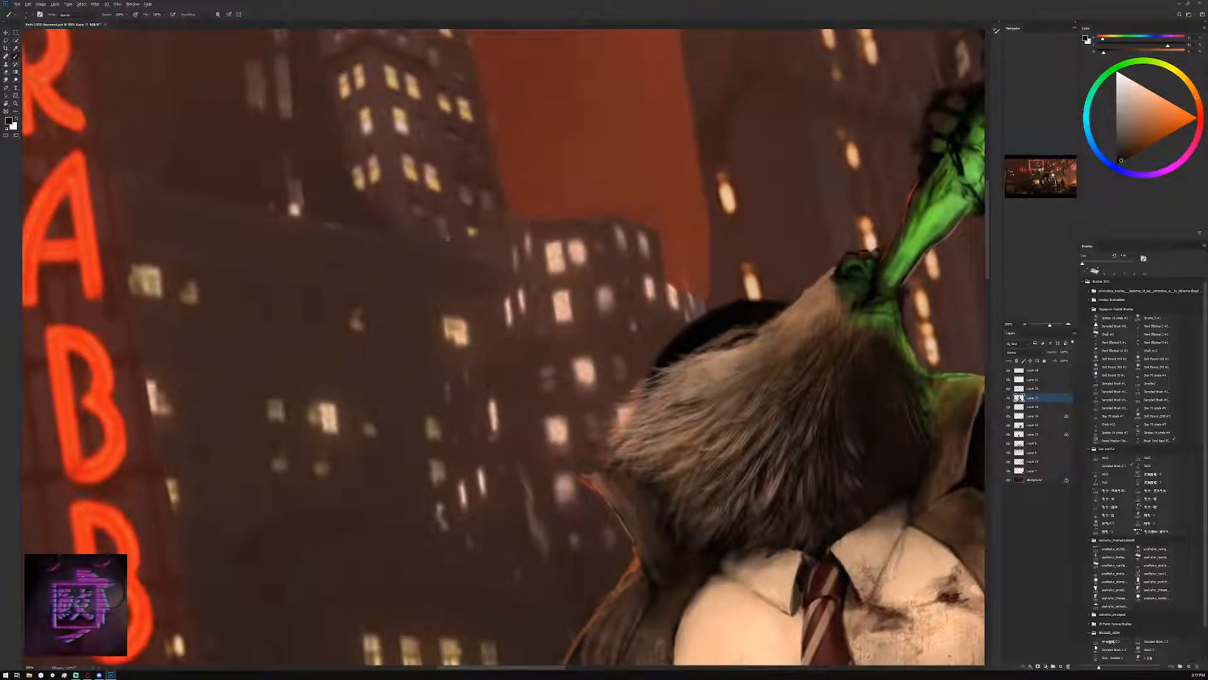
pyautogui.keyDown('alt'); pyautogui.click(814, 313); pyautogui.keyUp('alt')
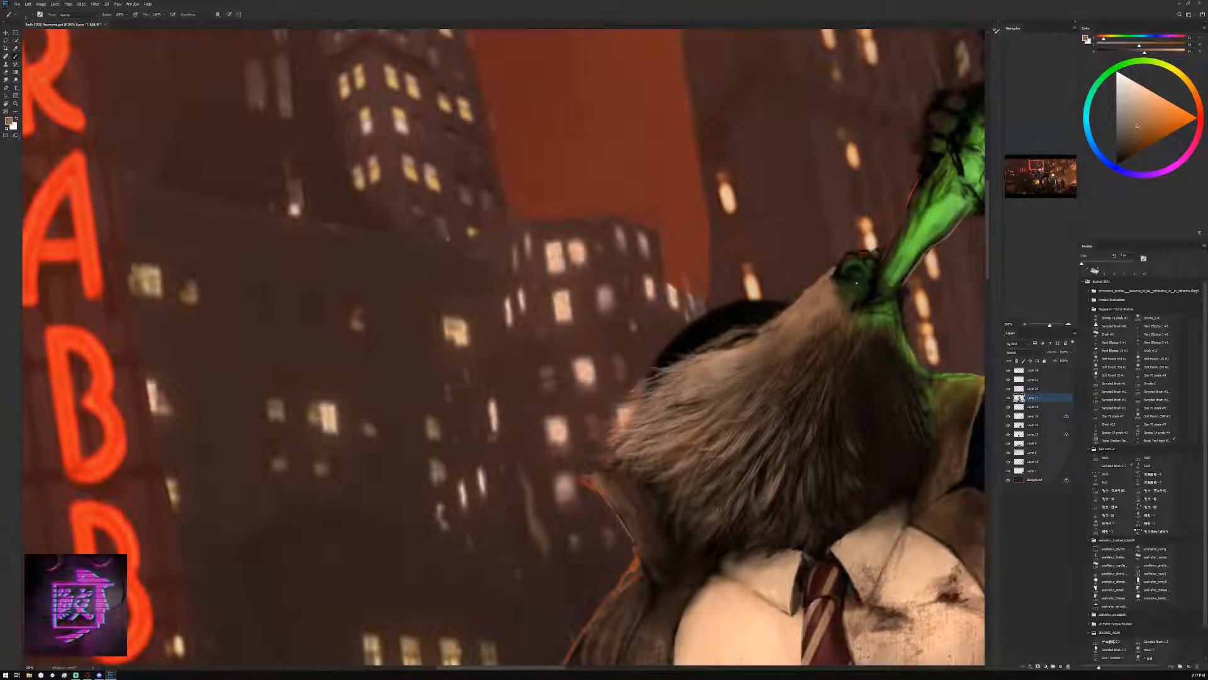
pyautogui.keyDown('alt'); pyautogui.click(839, 283); pyautogui.keyUp('alt')
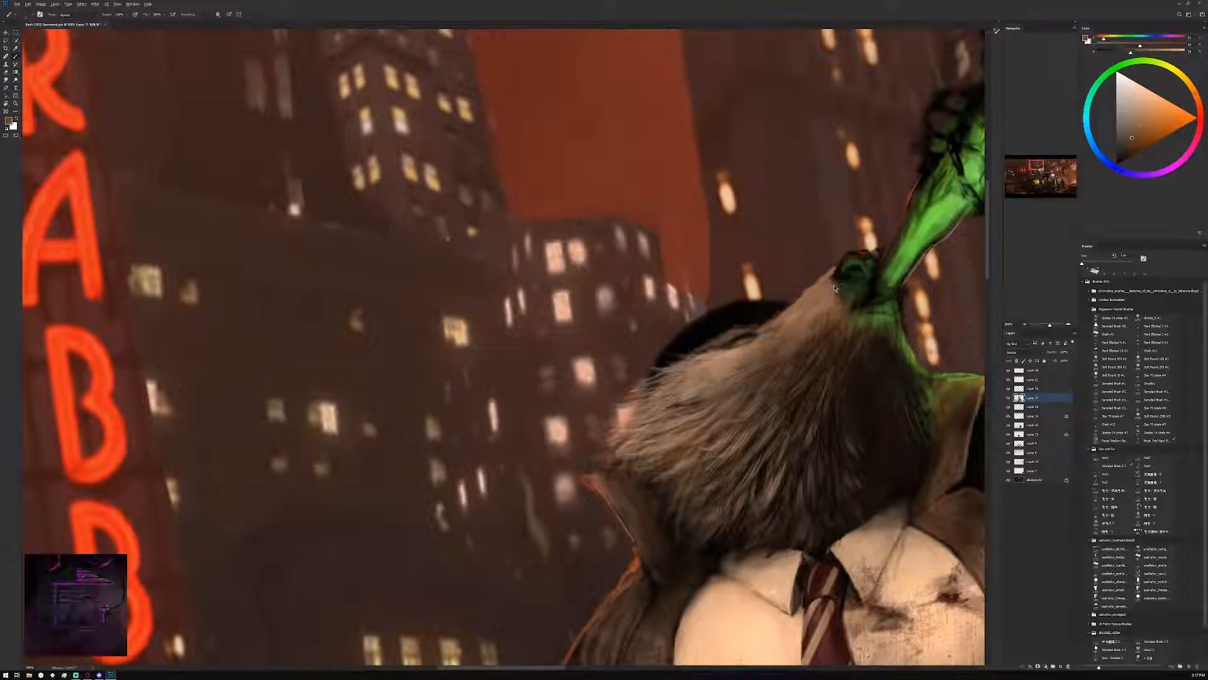
# Refine the eye area and upper edge of the snout with black and sampled light brown strokes
pyautogui.press('d')
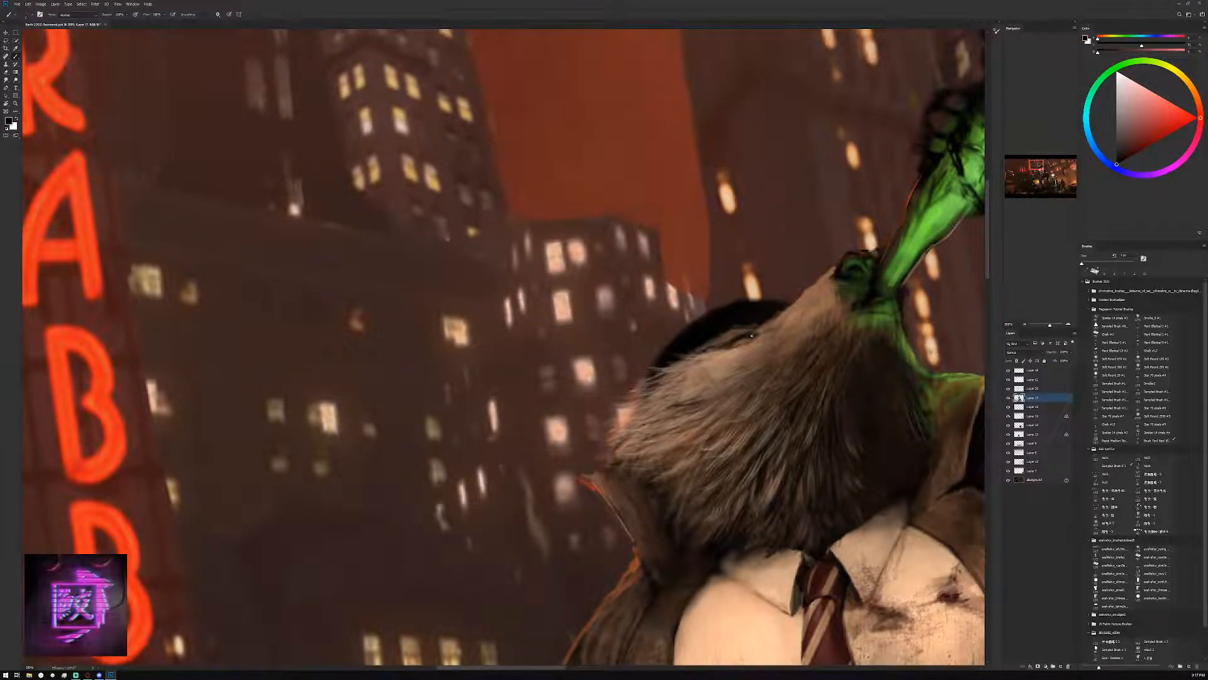
pyautogui.keyDown('alt'); pyautogui.click(776, 321); pyautogui.keyUp('alt')
pyautogui.keyDown('alt'); pyautogui.click(793, 317); pyautogui.keyUp('alt')
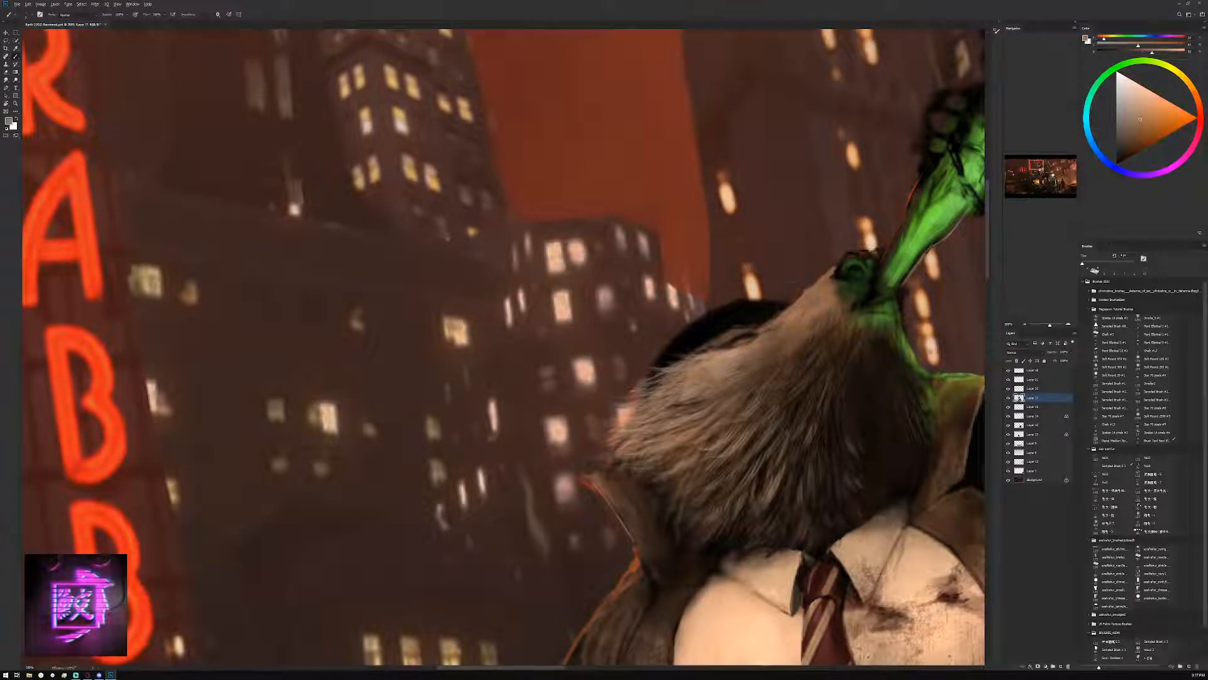
pyautogui.keyDown('alt'); pyautogui.click(782, 317); pyautogui.keyUp('alt')
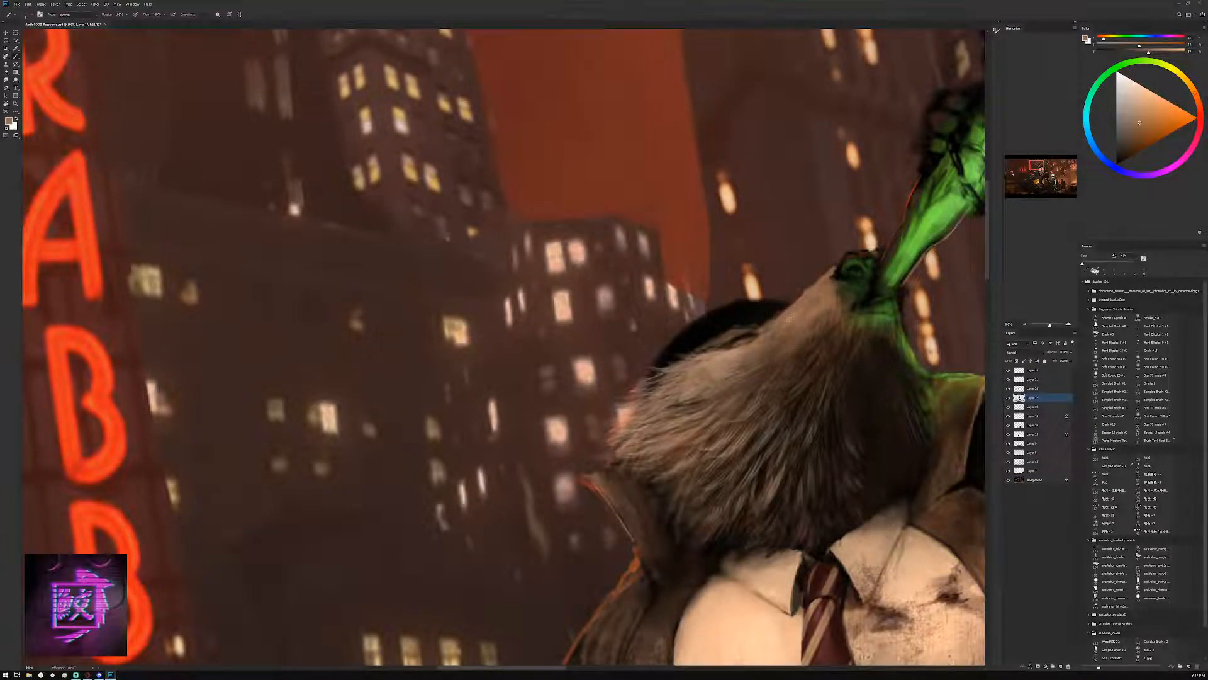
pyautogui.keyDown('alt'); pyautogui.click(788, 319); pyautogui.keyUp('alt')
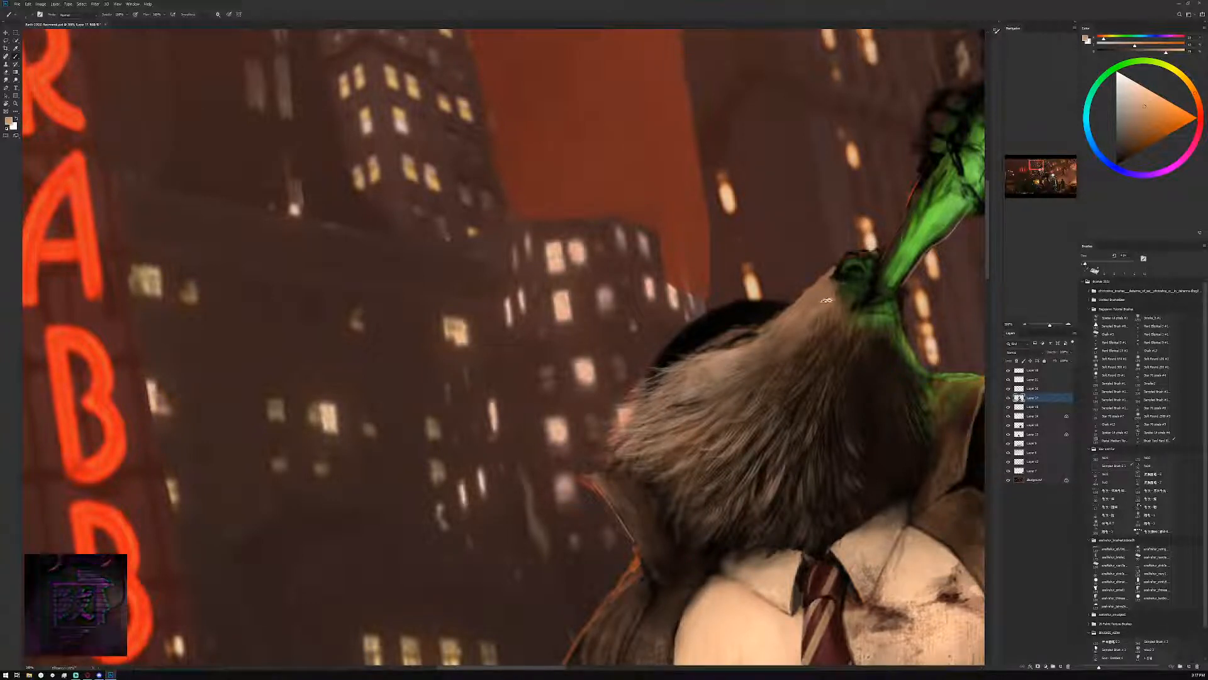
# Brush fur texture along the snout with a larger brush, using dark brown and pale tan
pyautogui.press(']')
pyautogui.press(']')
pyautogui.press(']')
pyautogui.press(']')
pyautogui.press(']')
pyautogui.press(']')
pyautogui.press(']')
pyautogui.keyDown('alt'); pyautogui.click(858, 371); pyautogui.keyUp('alt')
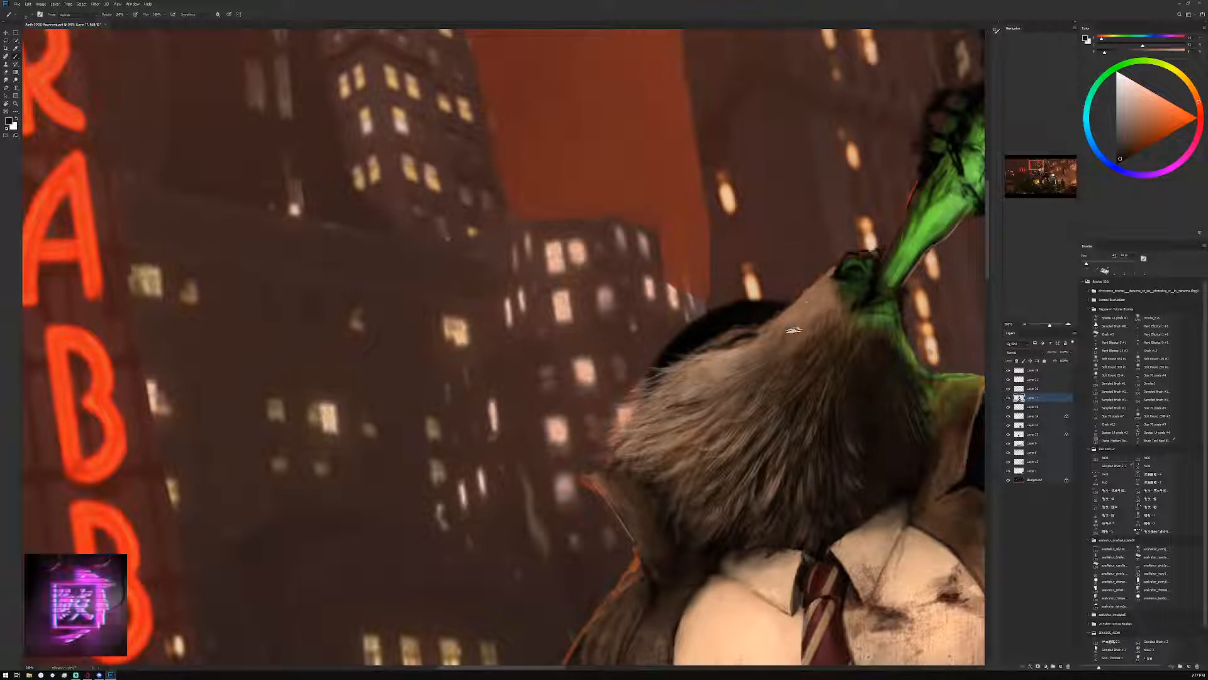
pyautogui.click(1141, 108)
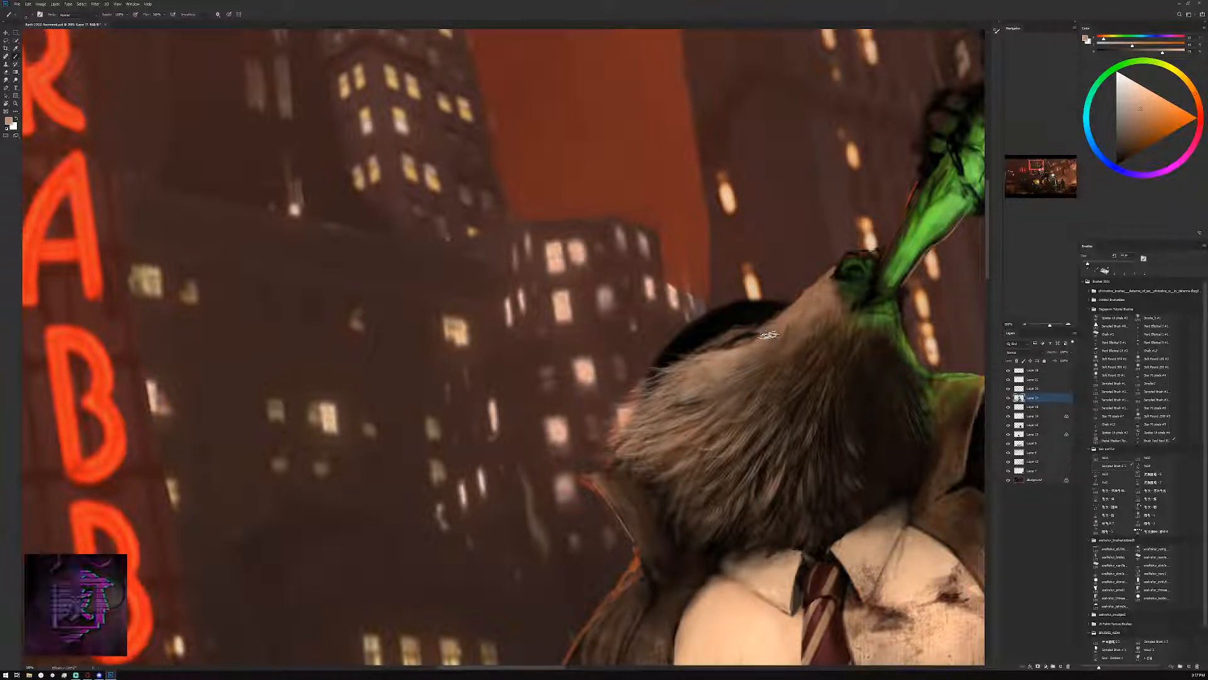
# Brush paler pinkish-beige fur into the creature's head with a larger bristle brush and check the whole figure
pyautogui.click(1026, 326)
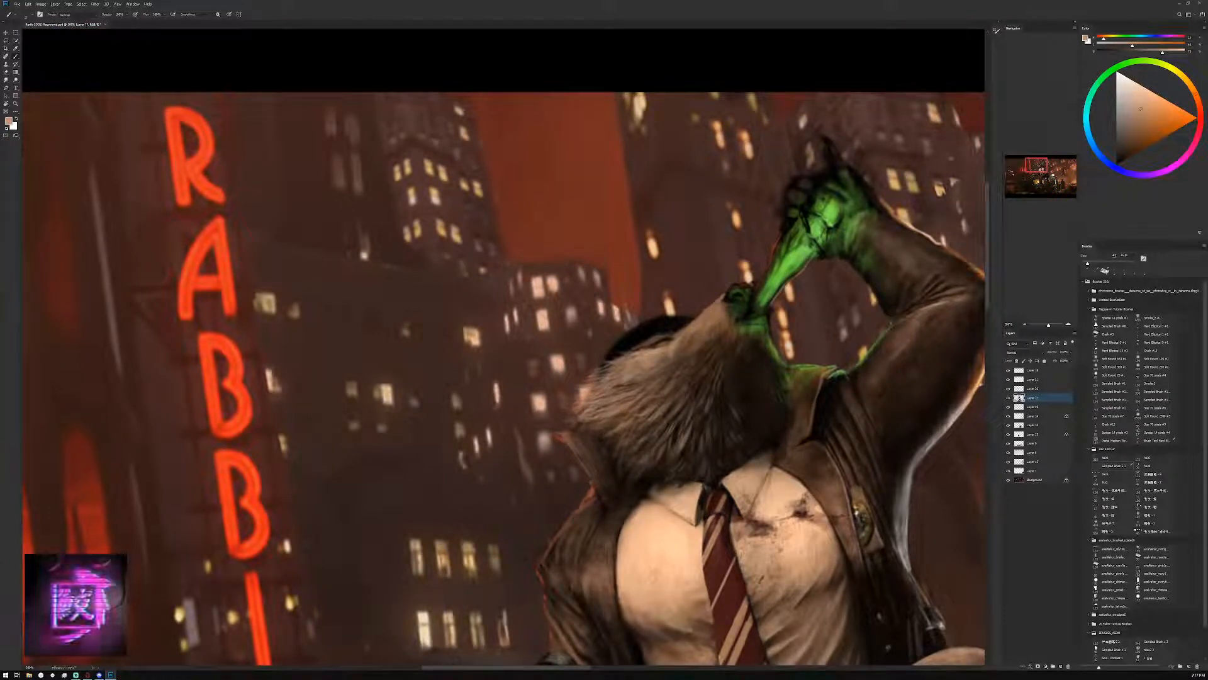
pyautogui.keyDown('alt'); pyautogui.click(612, 412); pyautogui.keyUp('alt')
pyautogui.click(1137, 104)
pyautogui.press(']')
pyautogui.press(']')
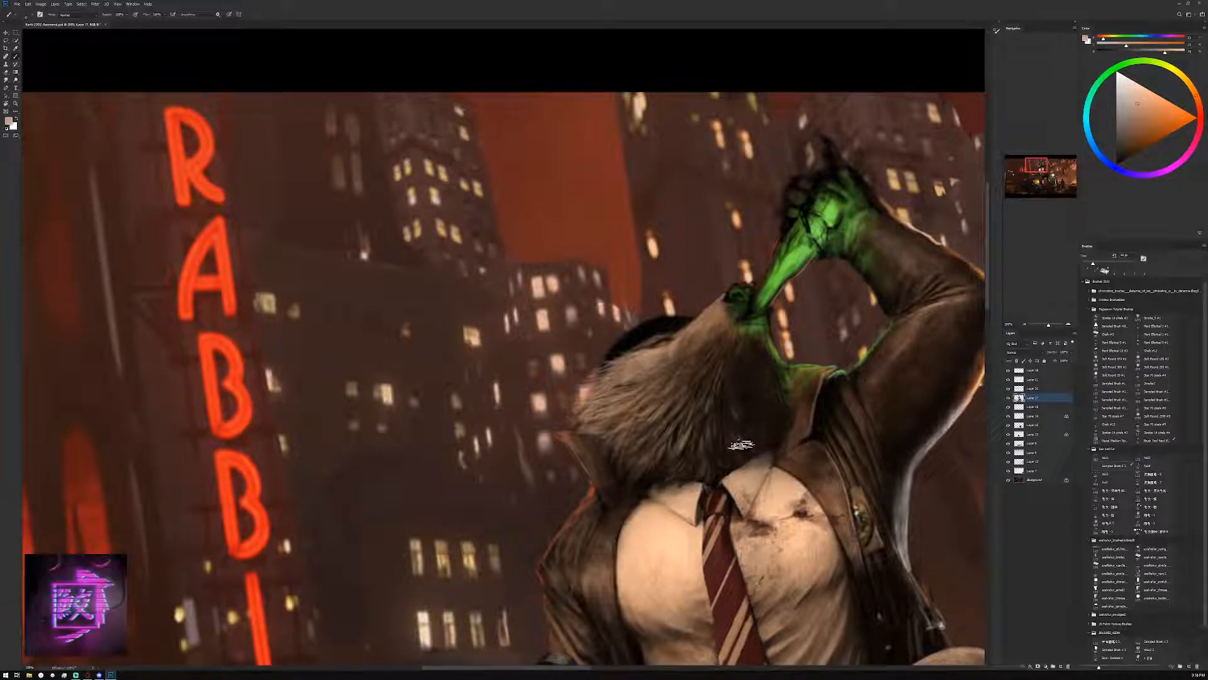
pyautogui.click(1026, 325)
pyautogui.click(1025, 325)
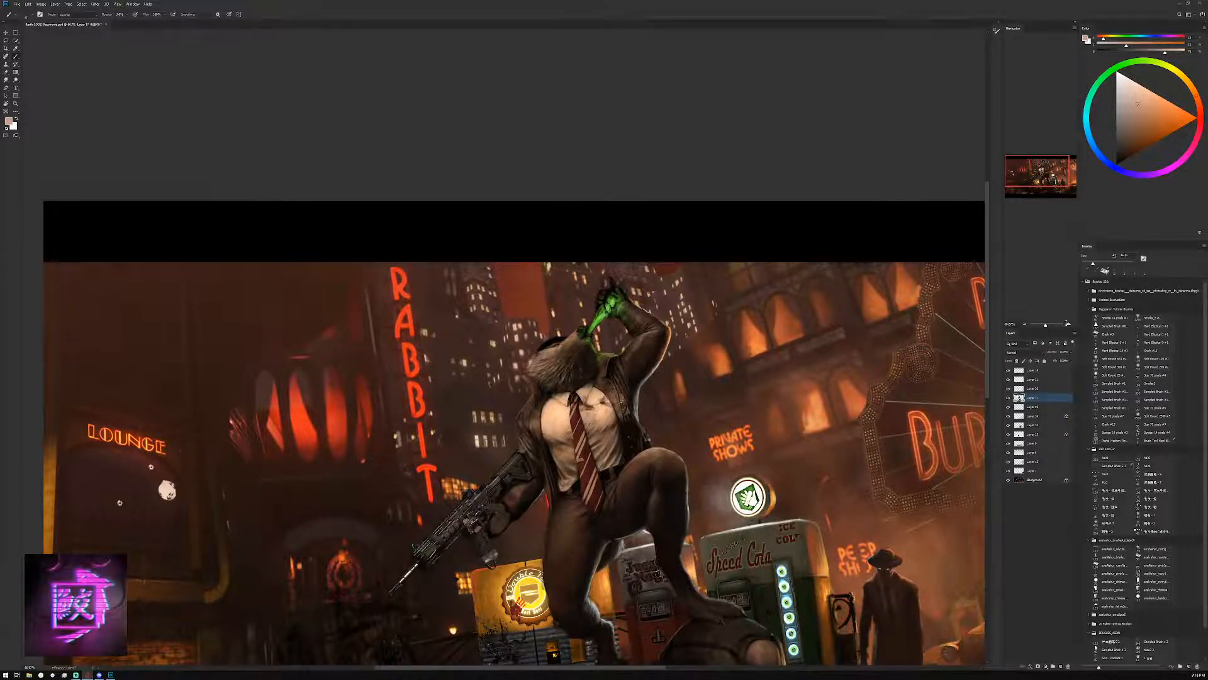
pyautogui.click(1068, 323)
pyautogui.click(1068, 323)
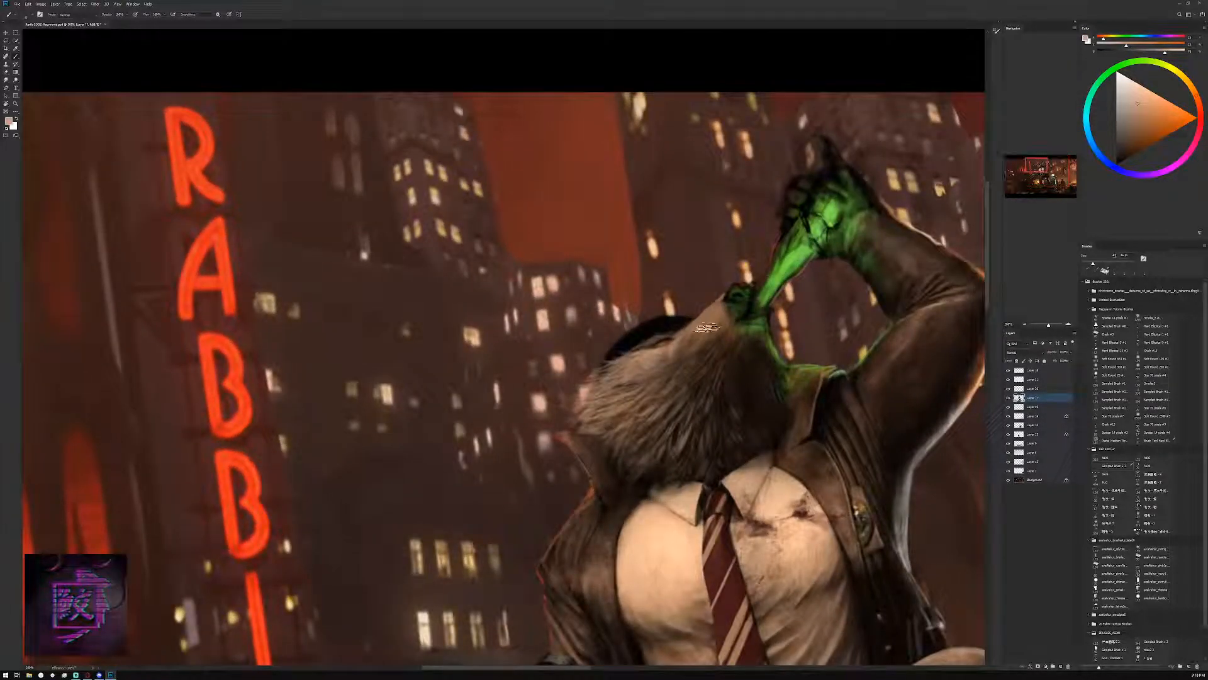
# Switch to a round brush preset and shade the nose and snout tip with dark, bluish tones
pyautogui.click(9, 14)
pyautogui.click(33, 140)
pyautogui.click(1121, 160)
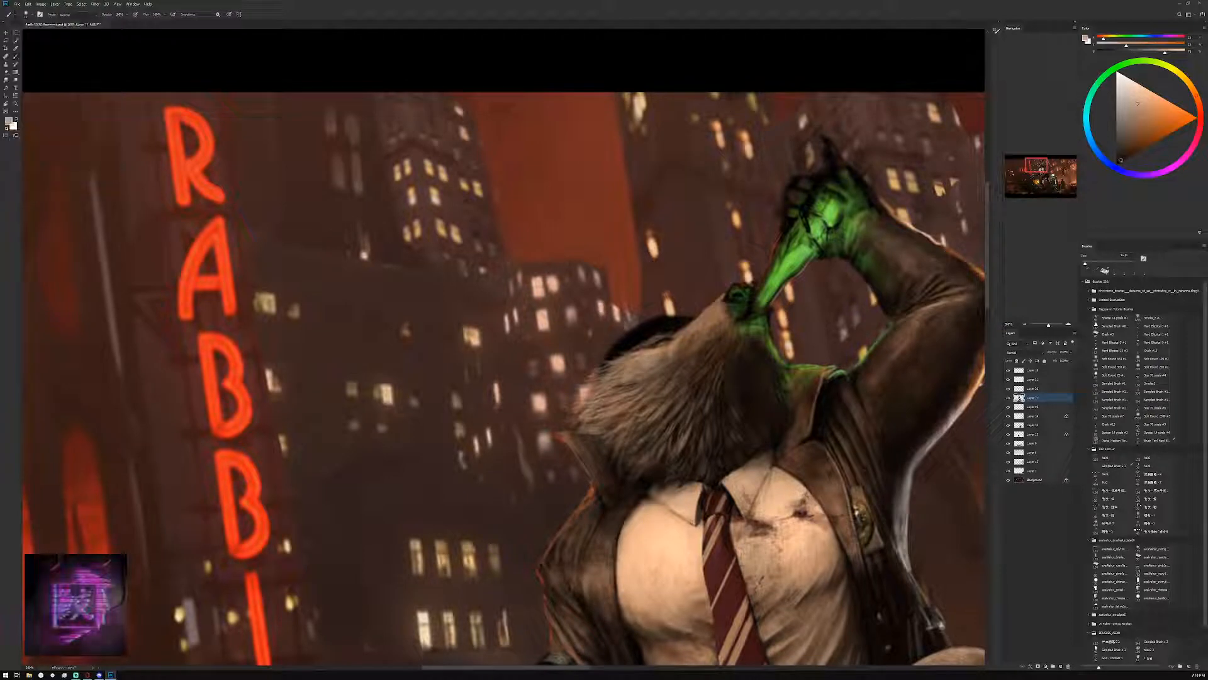
pyautogui.keyDown('alt'); pyautogui.click(738, 297); pyautogui.keyUp('alt')
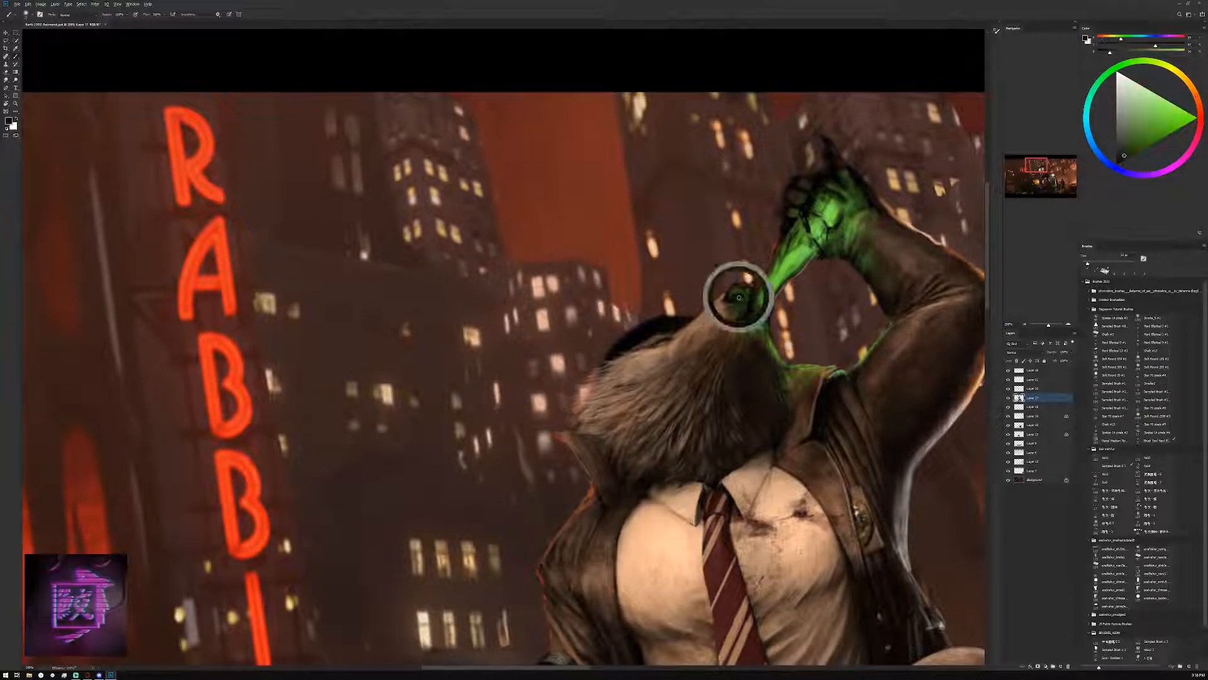
pyautogui.moveTo(1120, 154); pyautogui.dragTo(1109, 159)
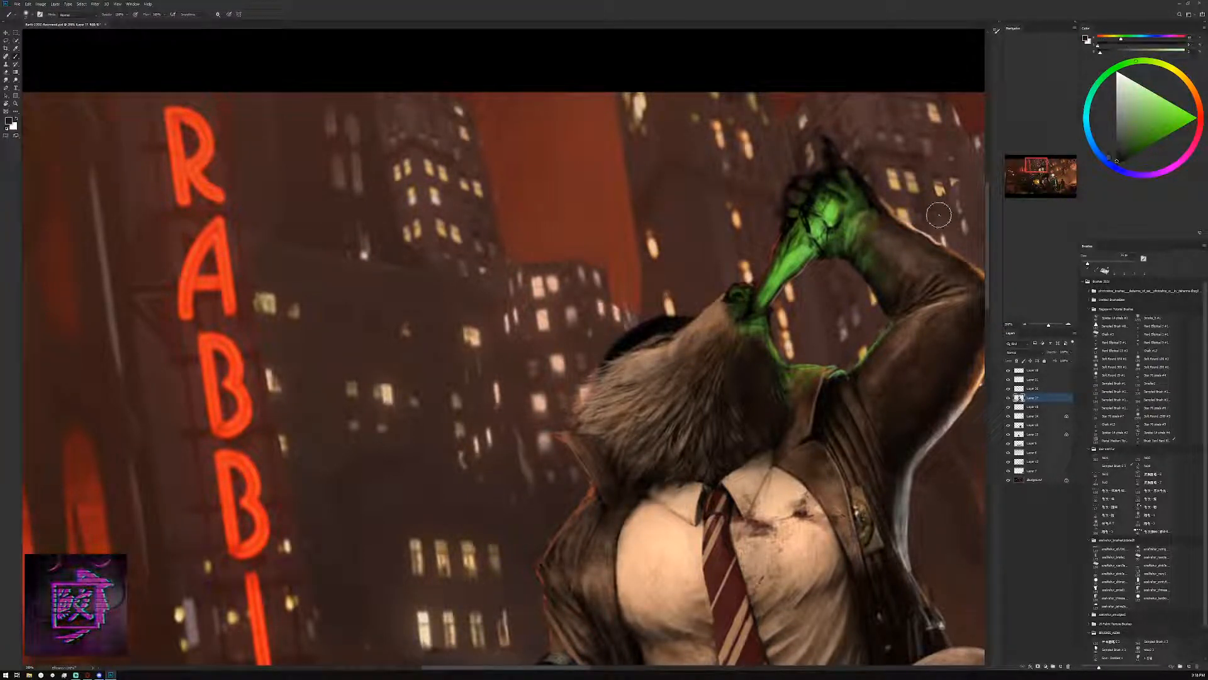
pyautogui.click(1116, 152)
pyautogui.click(1105, 160)
pyautogui.press(']')
pyautogui.press(']')
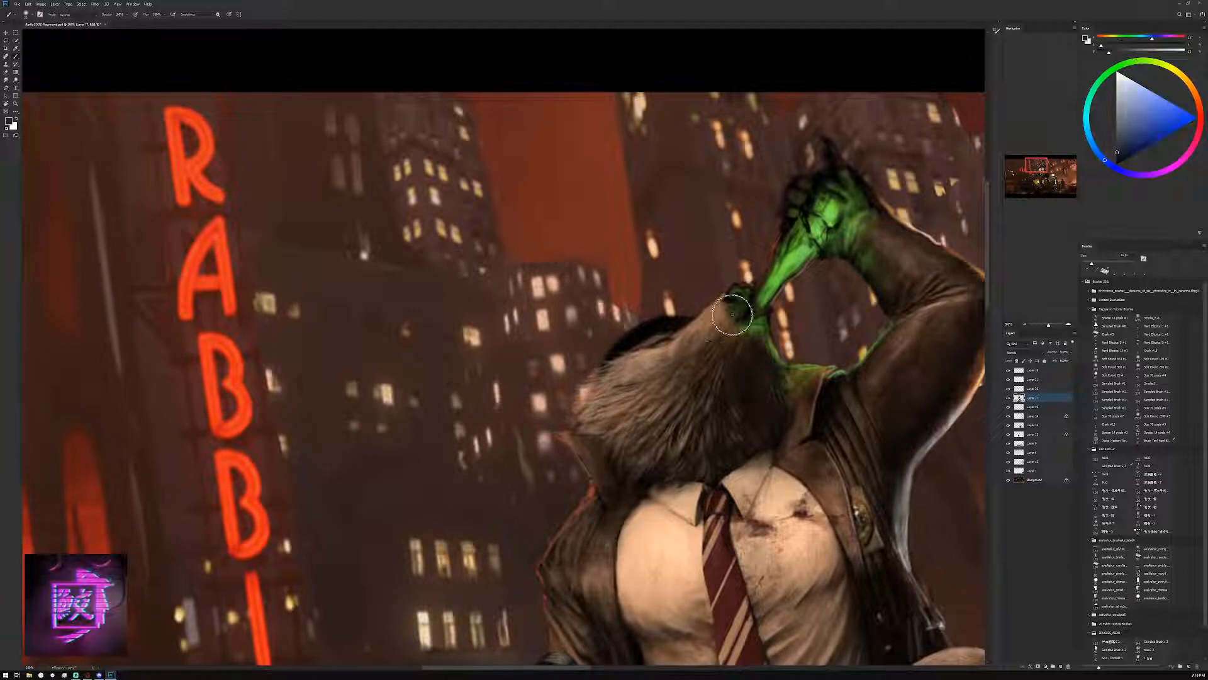
pyautogui.moveTo(732, 314)
pyautogui.mouseDown()
pyautogui.moveTo(722, 301)
pyautogui.moveTo(730, 317)
pyautogui.moveTo(717, 303)
pyautogui.moveTo(700, 323)
pyautogui.moveTo(717, 310)
pyautogui.moveTo(741, 332)
pyautogui.mouseUp()
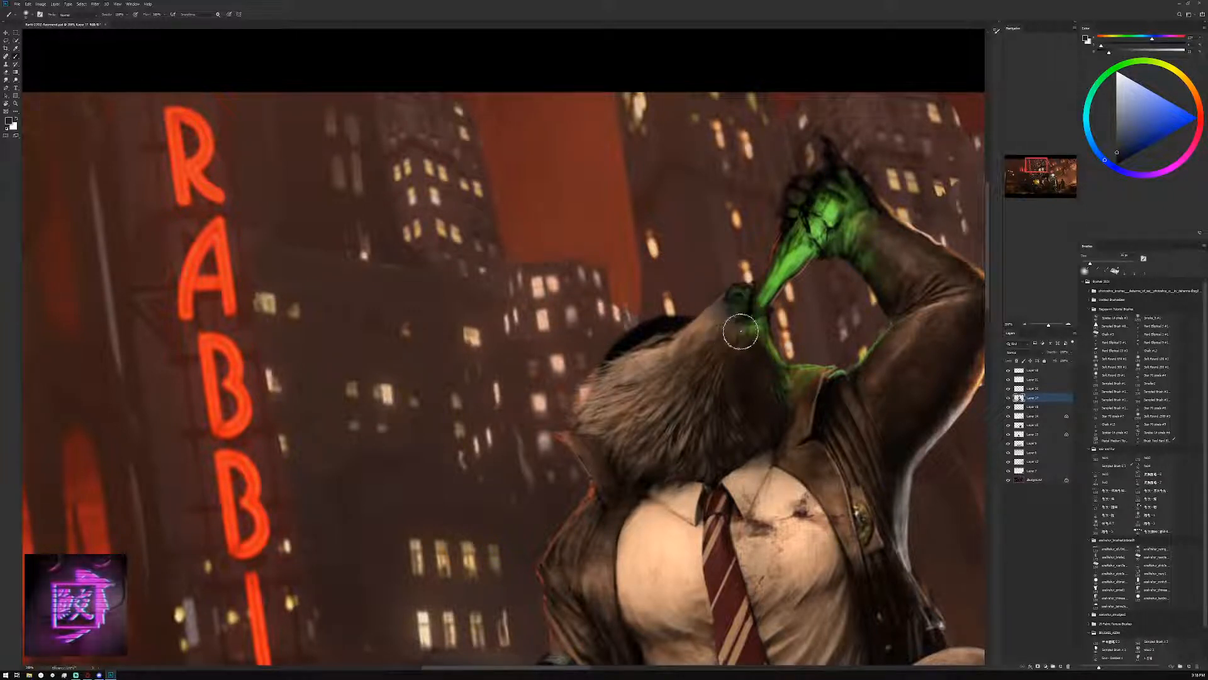
# Define the mouth beneath the nose with a smaller brush, using dark brown and sampled green tones
pyautogui.keyDown('alt'); pyautogui.click(821, 407); pyautogui.keyUp('alt')
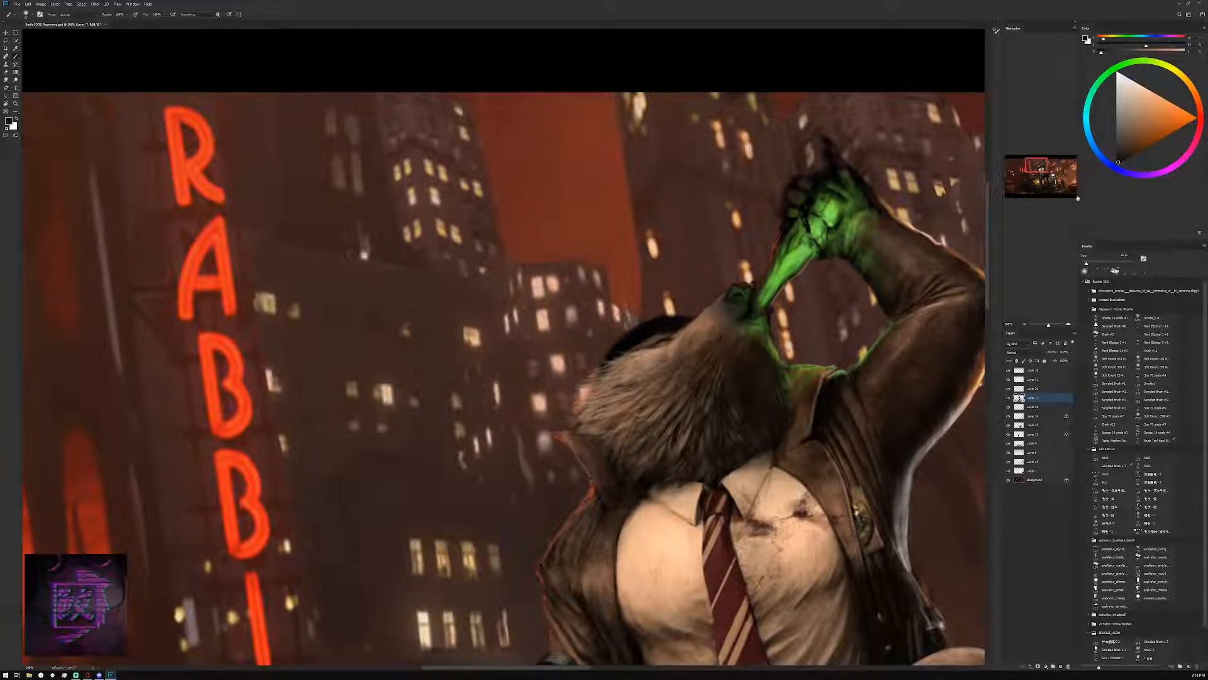
pyautogui.press('[')
pyautogui.keyDown('alt'); pyautogui.click(750, 316); pyautogui.keyUp('alt')
pyautogui.press('[')
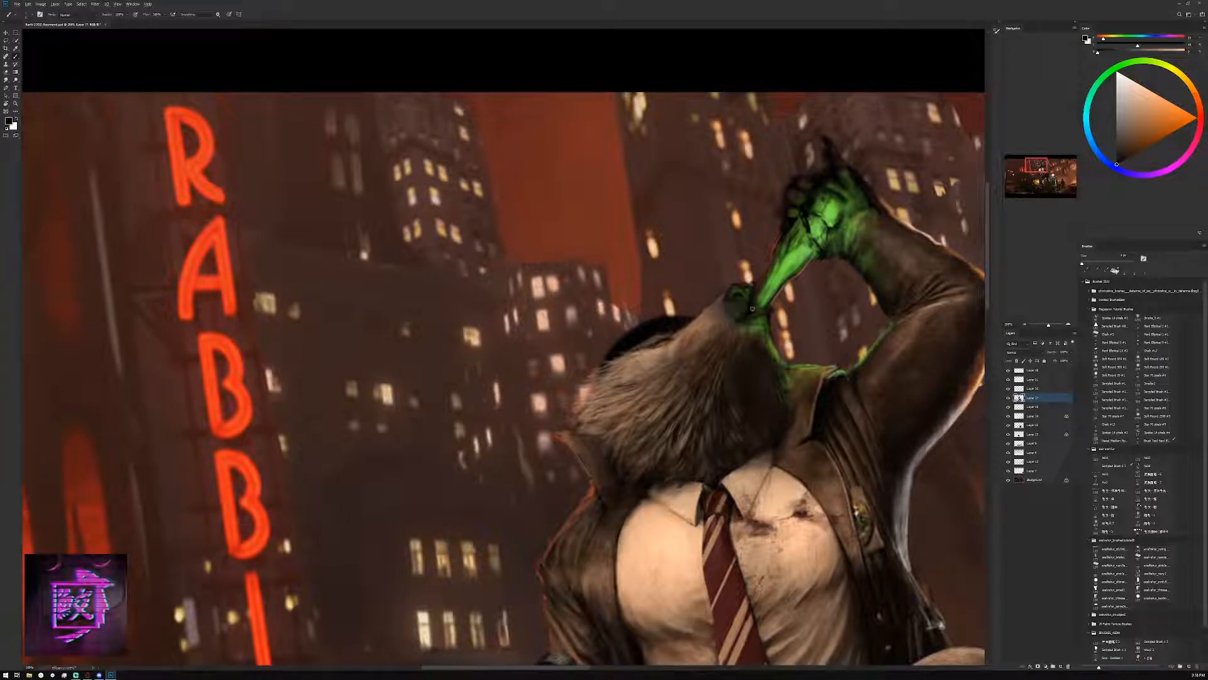
pyautogui.keyDown('alt'); pyautogui.click(758, 307); pyautogui.keyUp('alt')
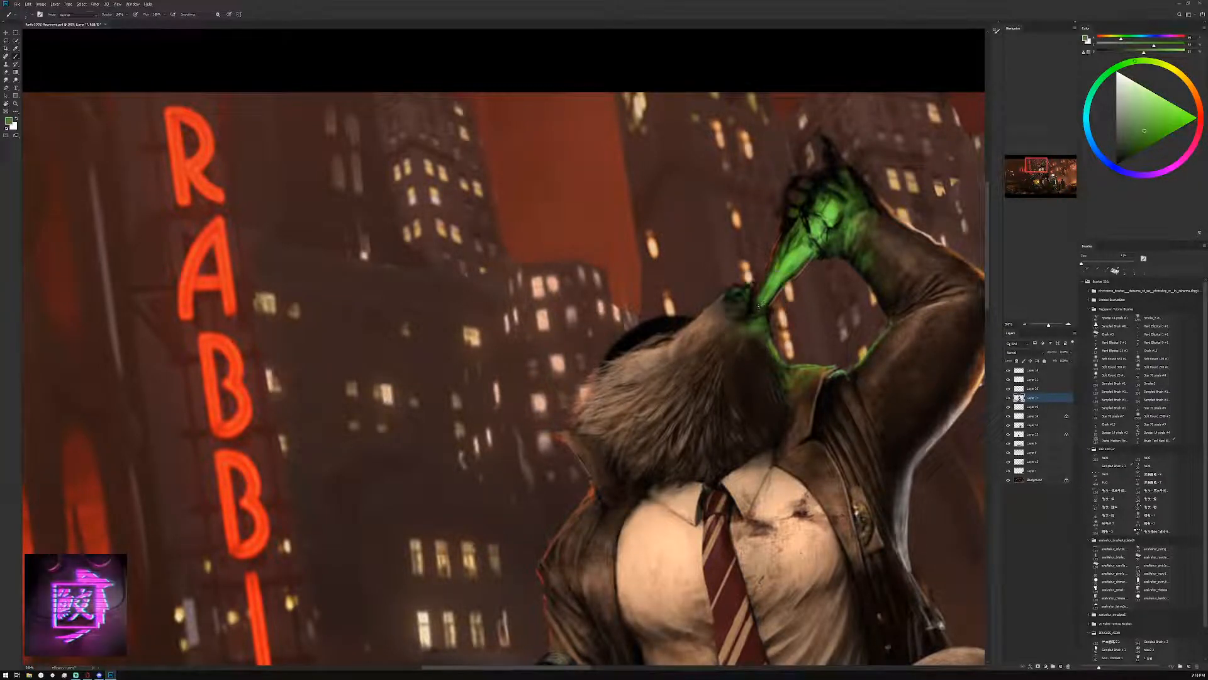
pyautogui.keyDown('alt'); pyautogui.click(760, 318); pyautogui.keyUp('alt')
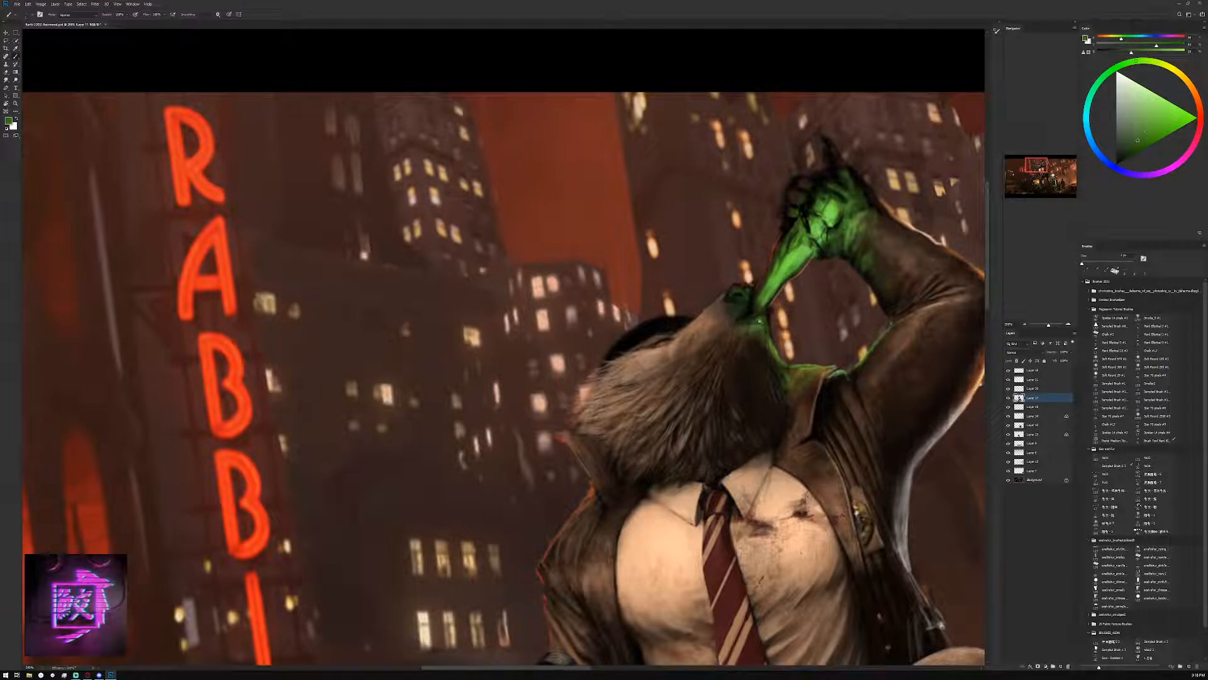
pyautogui.keyDown('alt'); pyautogui.click(757, 314); pyautogui.keyUp('alt')
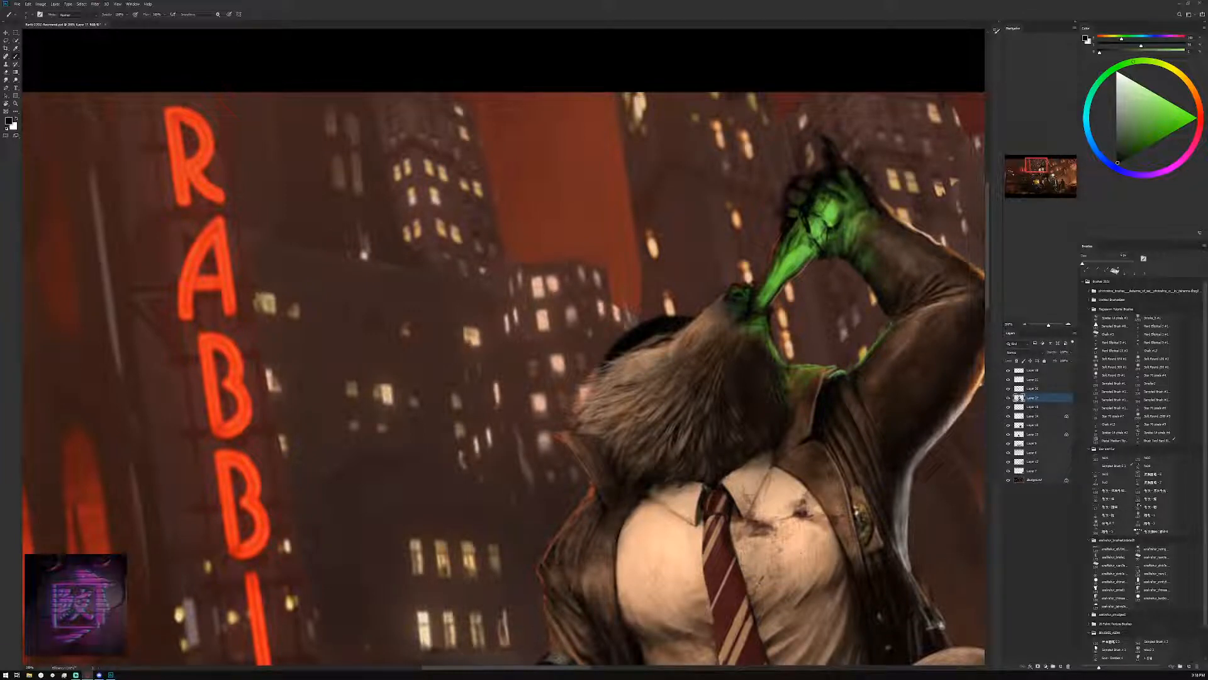
# Paint the nose and its green rim light with near-black blue, sampled bright green and black
pyautogui.keyDown('alt'); pyautogui.click(822, 401); pyautogui.keyUp('alt')
pyautogui.click(1104, 159)
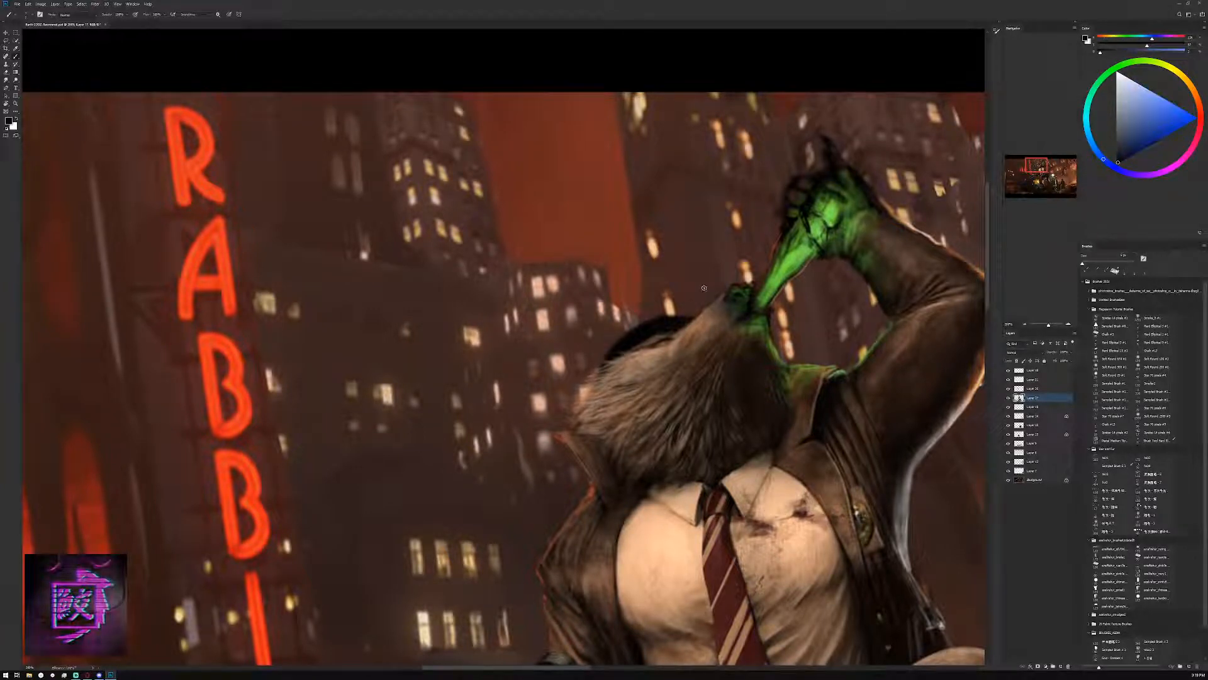
pyautogui.keyDown('alt'); pyautogui.click(776, 282); pyautogui.keyUp('alt')
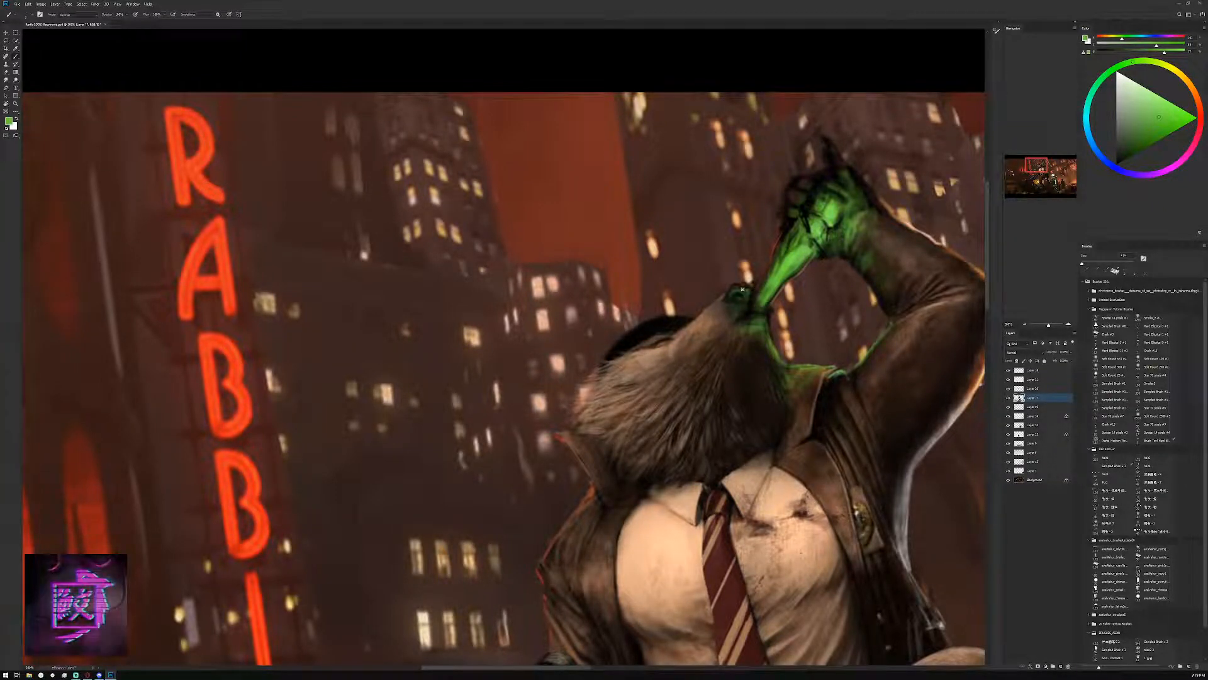
pyautogui.press('d')
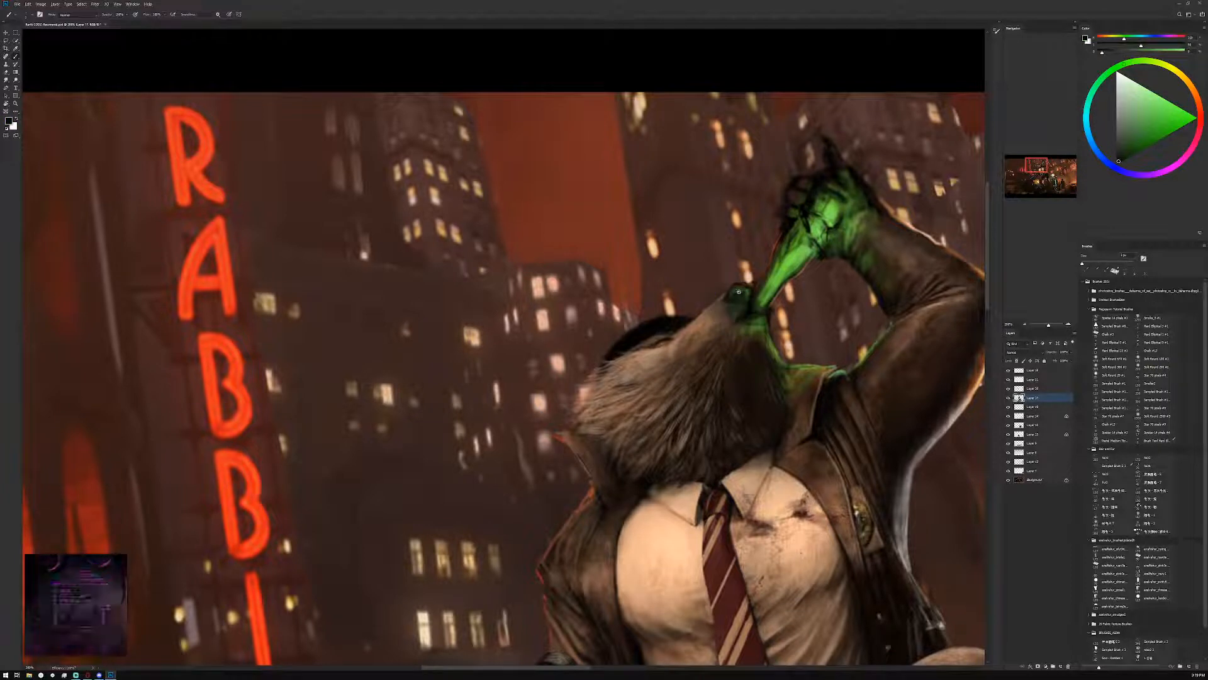
pyautogui.keyDown('alt'); pyautogui.click(748, 292); pyautogui.keyUp('alt')
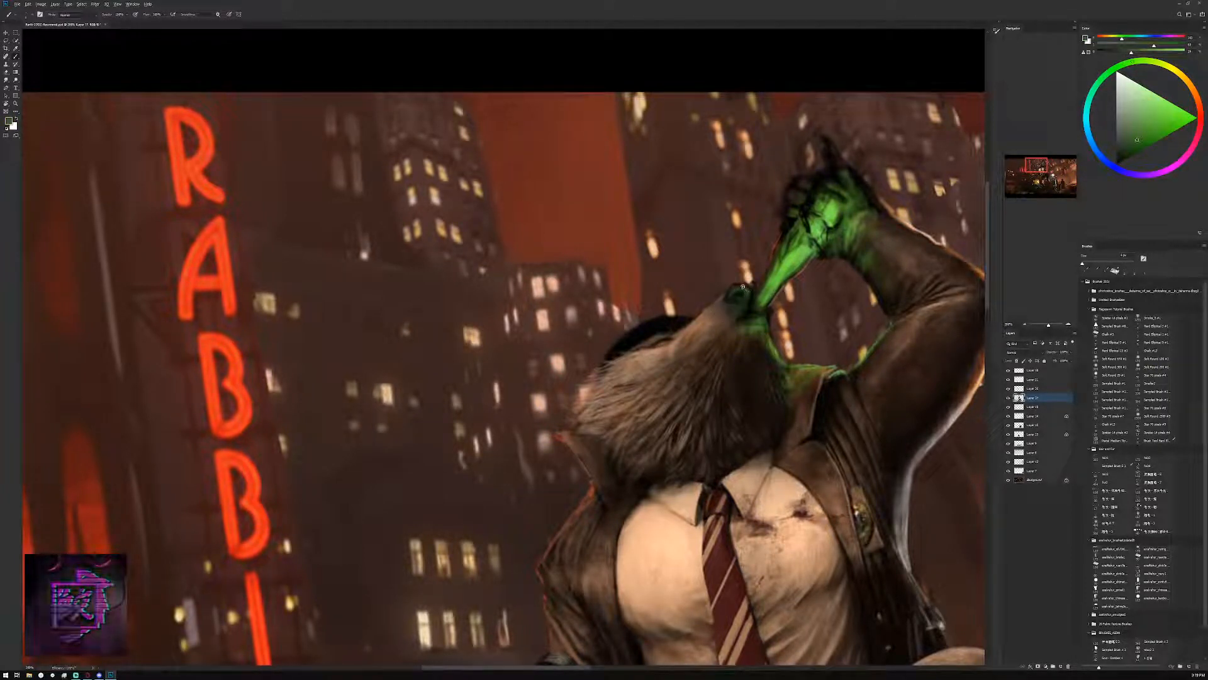
pyautogui.keyDown('alt'); pyautogui.click(740, 290); pyautogui.keyUp('alt')
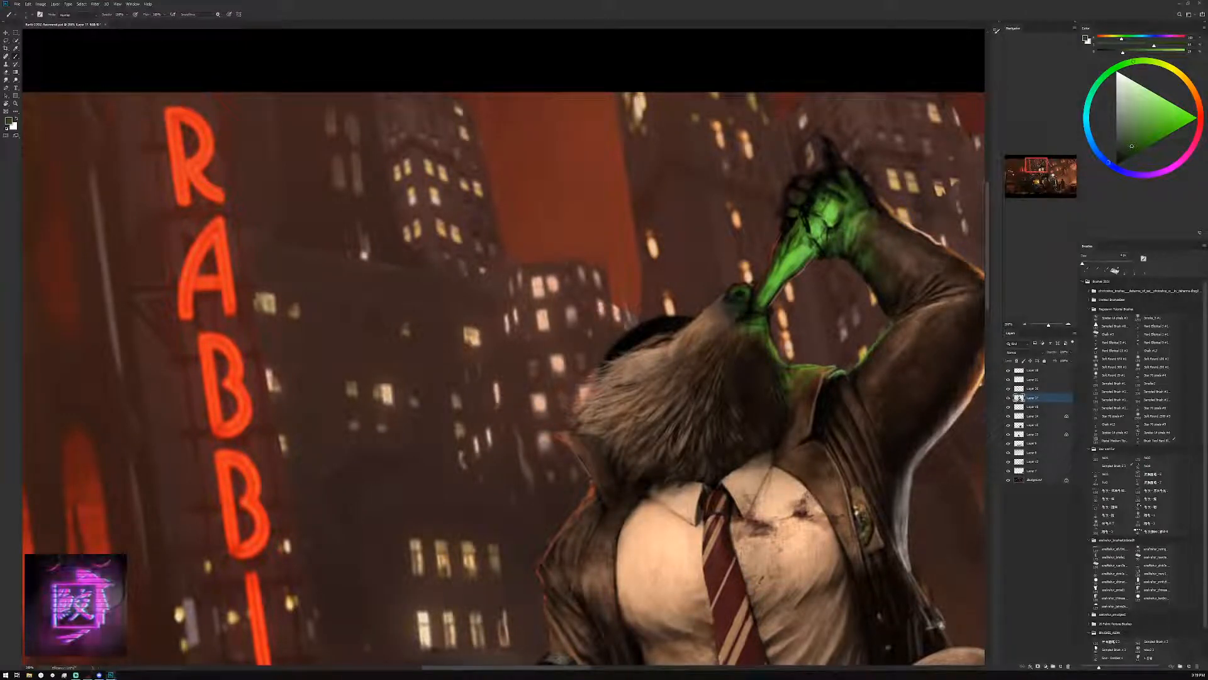
# Detail the nostril and top of the nose with dark blue, muted green highlights and black
pyautogui.click(1109, 162)
pyautogui.click(1121, 156)
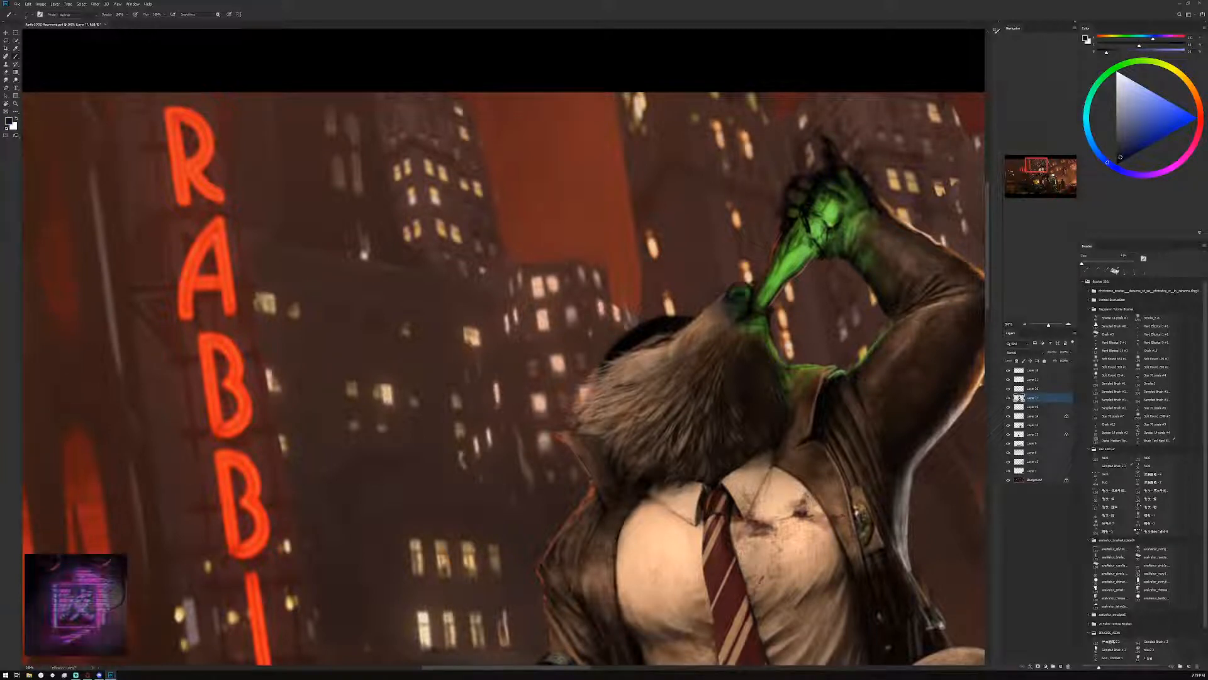
pyautogui.keyDown('alt'); pyautogui.click(746, 287); pyautogui.keyUp('alt')
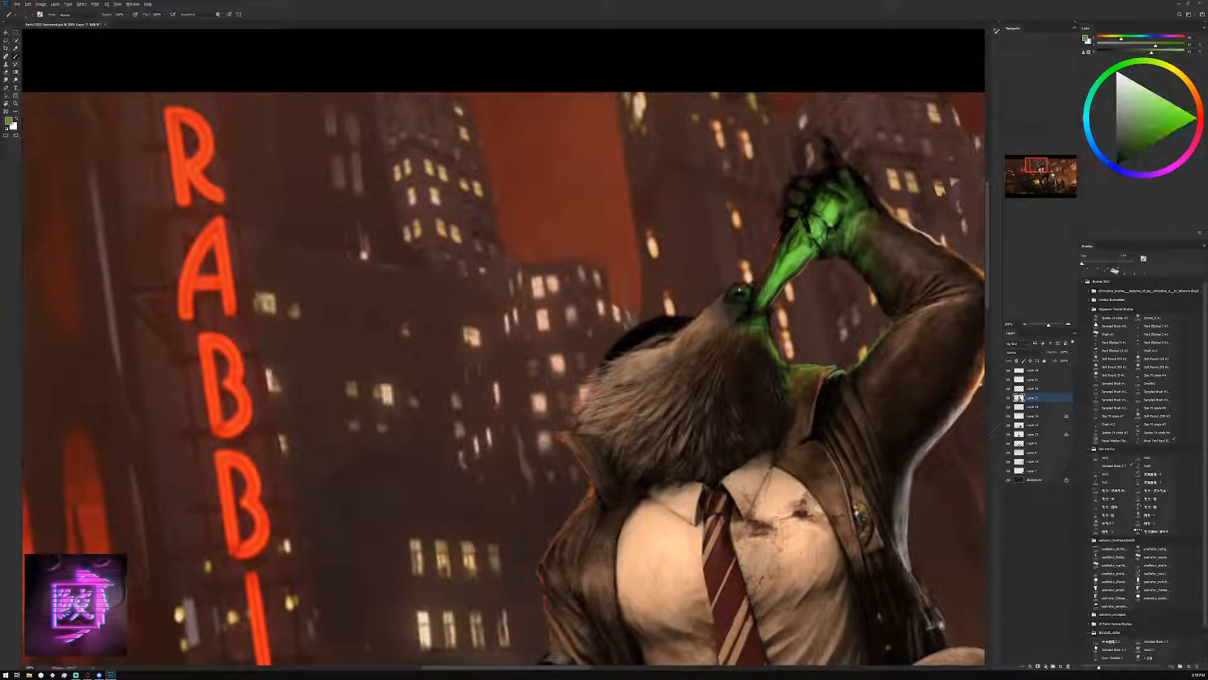
pyautogui.keyDown('alt'); pyautogui.click(743, 289); pyautogui.keyUp('alt')
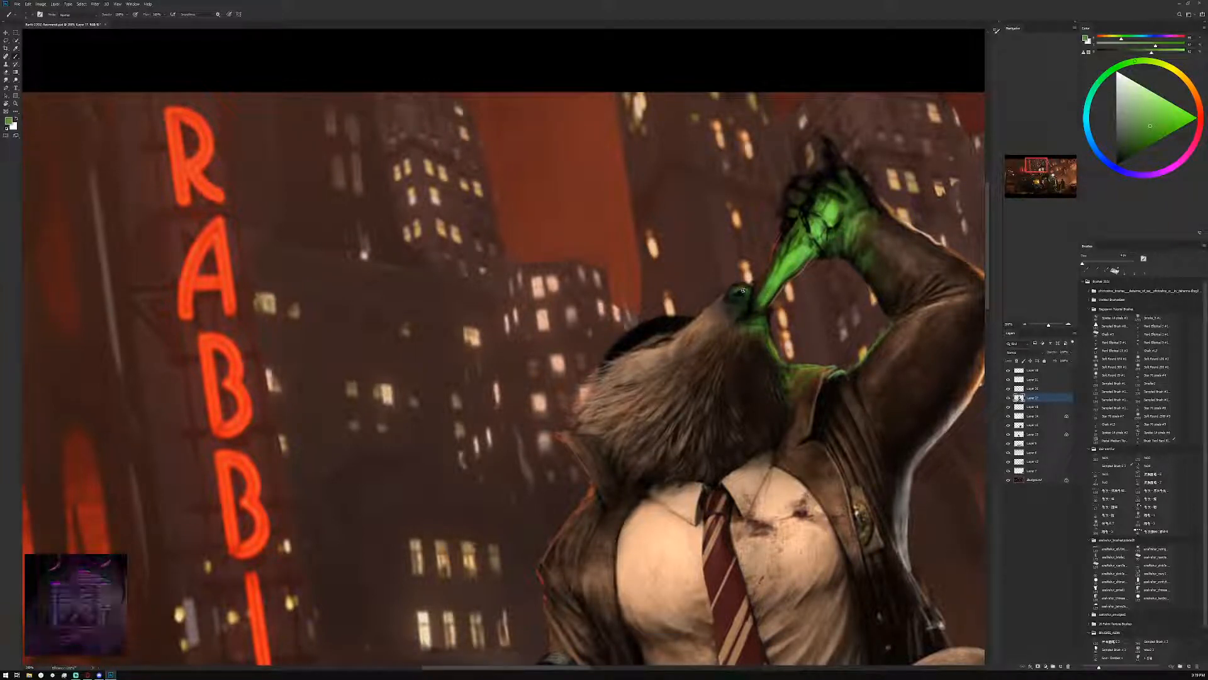
pyautogui.keyDown('alt'); pyautogui.click(740, 294); pyautogui.keyUp('alt')
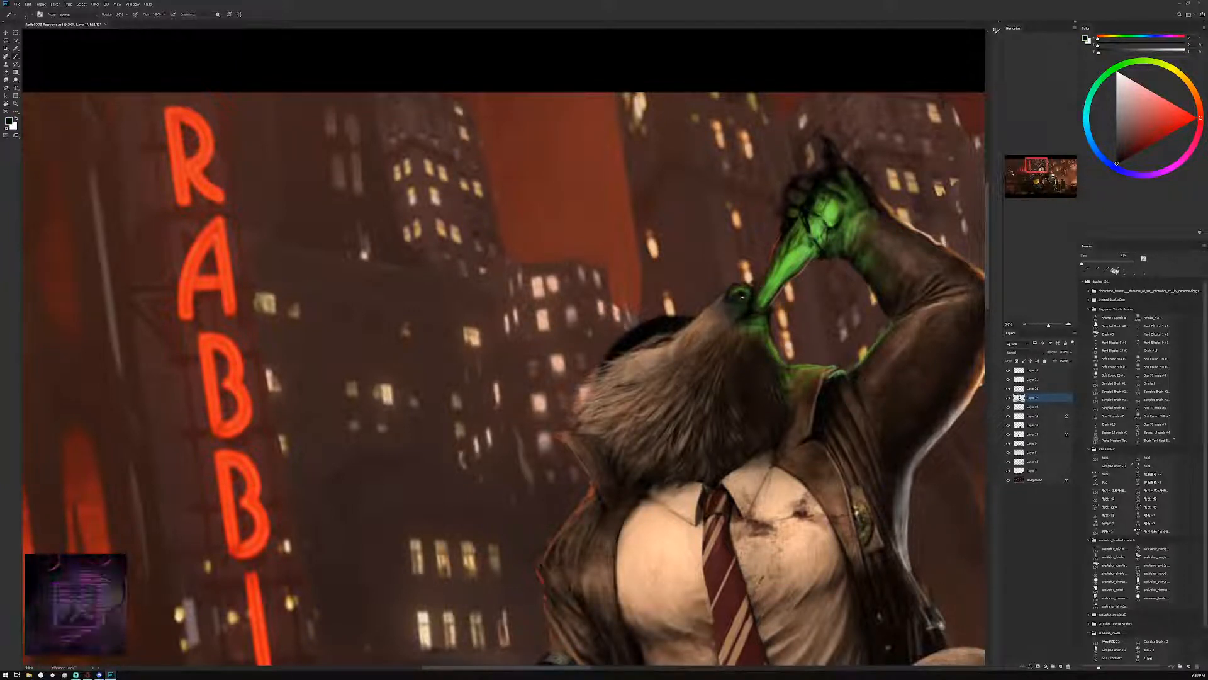
# Touch up the top of the nose with muted green tones sampled from the painting
pyautogui.keyDown('alt'); pyautogui.click(744, 295); pyautogui.keyUp('alt')
pyautogui.keyDown('alt'); pyautogui.click(742, 287); pyautogui.keyUp('alt')
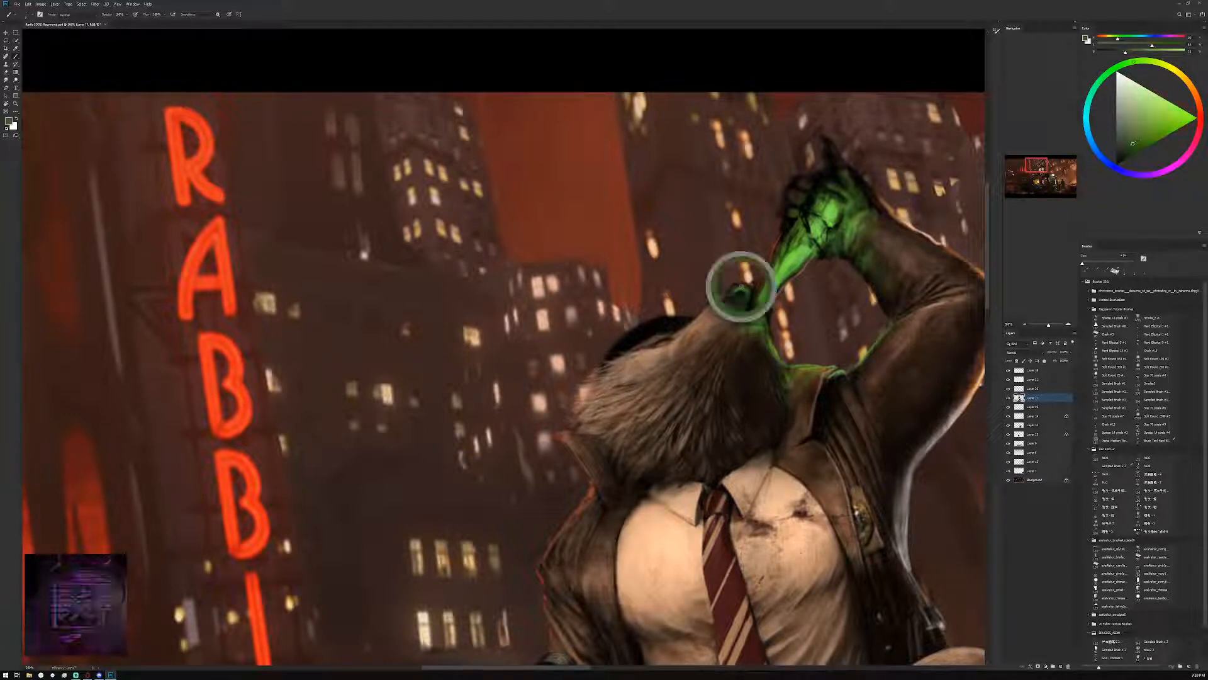
pyautogui.moveTo(751, 290); pyautogui.dragTo(732, 289)
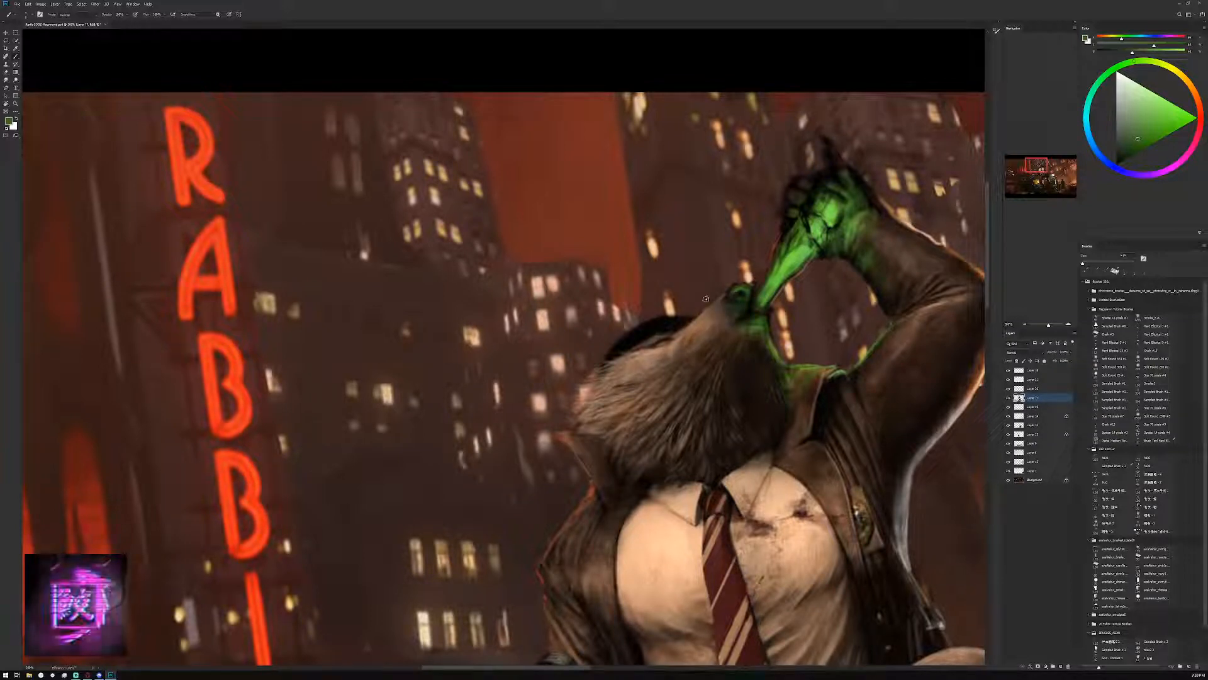
# Shade the lower snout below the mouth with sampled brown and near-black brown, using a slightly larger brush
pyautogui.keyDown('alt'); pyautogui.click(722, 324); pyautogui.keyUp('alt')
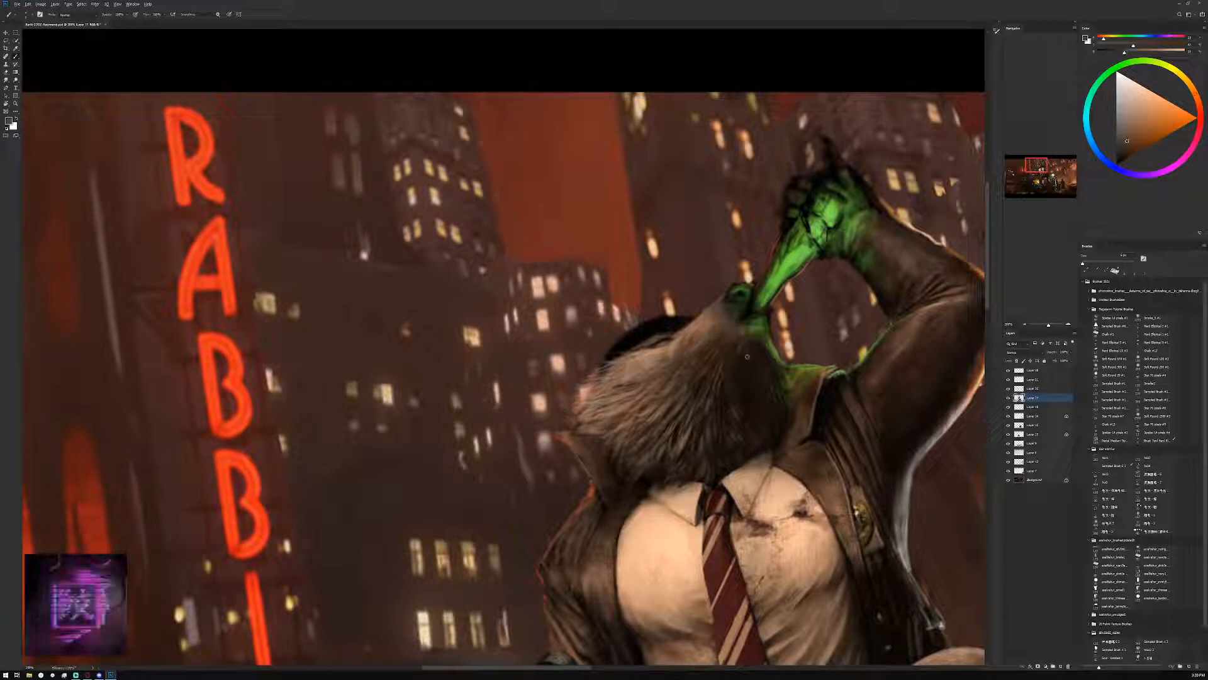
pyautogui.keyDown('alt'); pyautogui.click(747, 343); pyautogui.keyUp('alt')
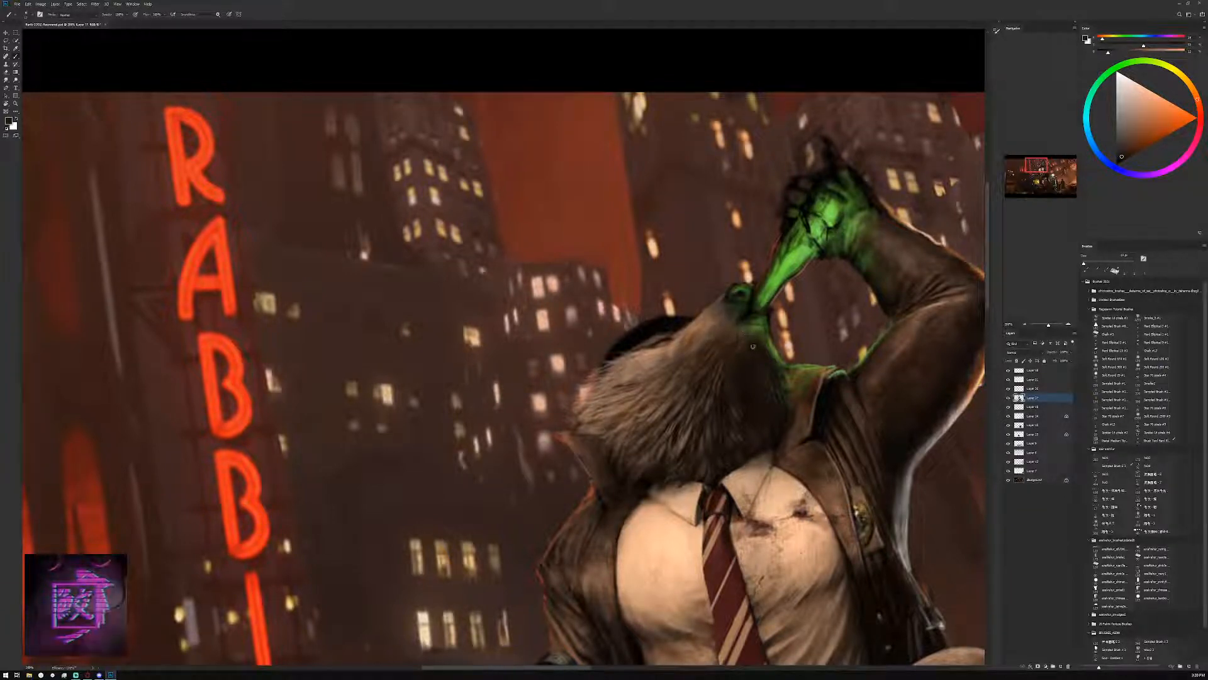
pyautogui.keyDown('alt'); pyautogui.click(750, 339); pyautogui.keyUp('alt')
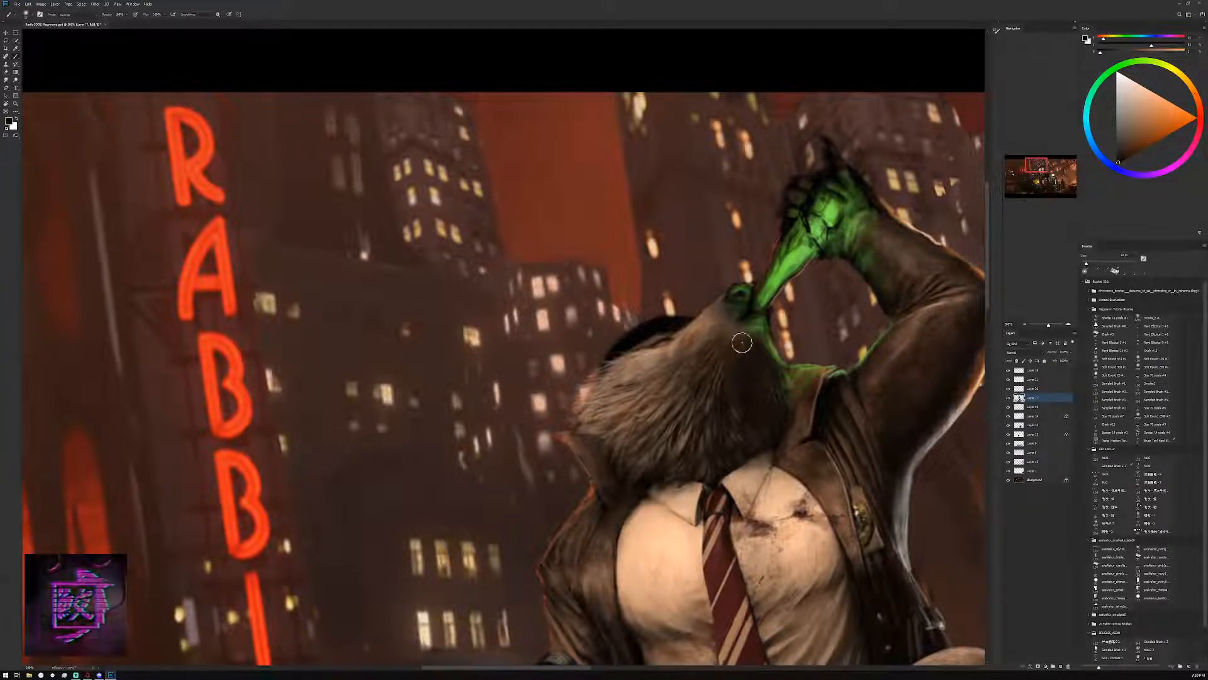
pyautogui.keyDown('alt'); pyautogui.click(744, 365); pyautogui.keyUp('alt')
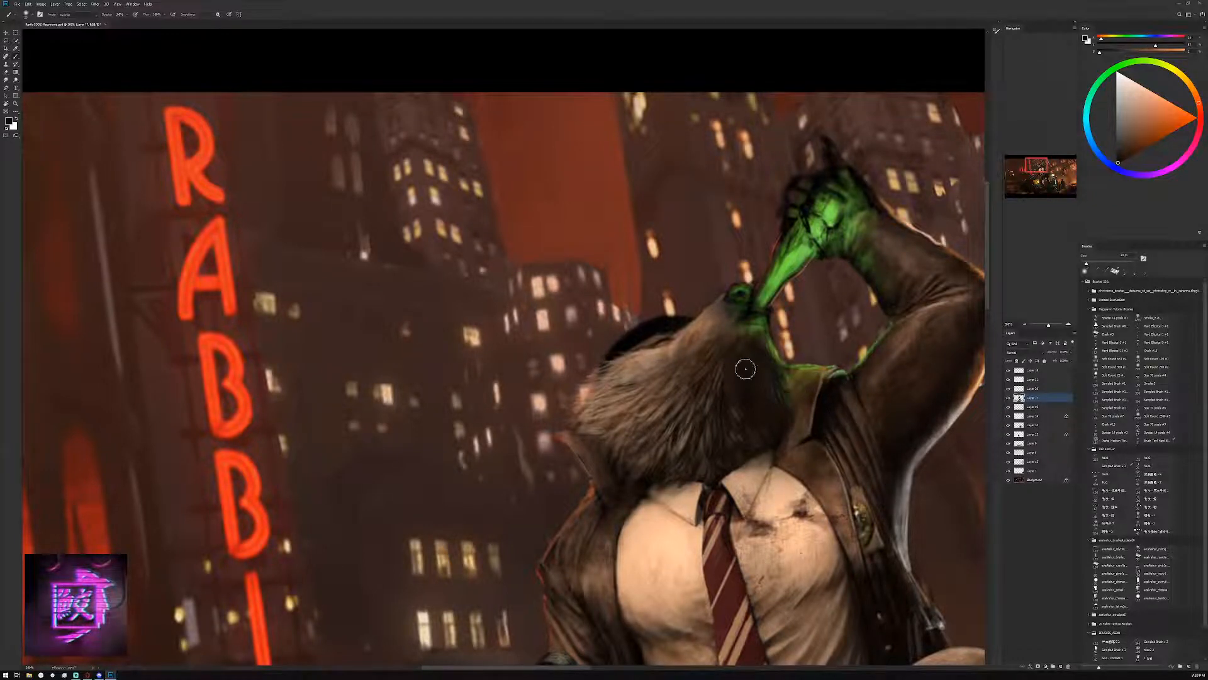
# Paint the bridge of the snout with progressively lighter browns sampled from the surrounding fur
pyautogui.keyDown('alt'); pyautogui.click(699, 337); pyautogui.keyUp('alt')
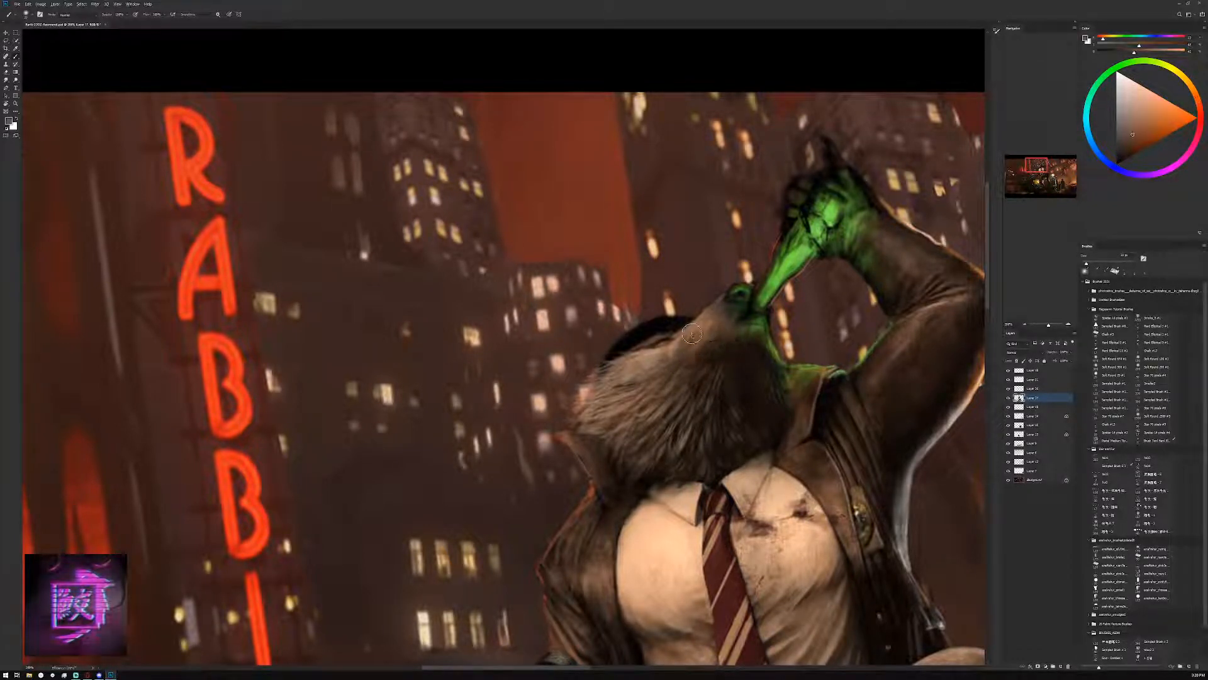
pyautogui.keyDown('alt'); pyautogui.click(717, 316); pyautogui.keyUp('alt')
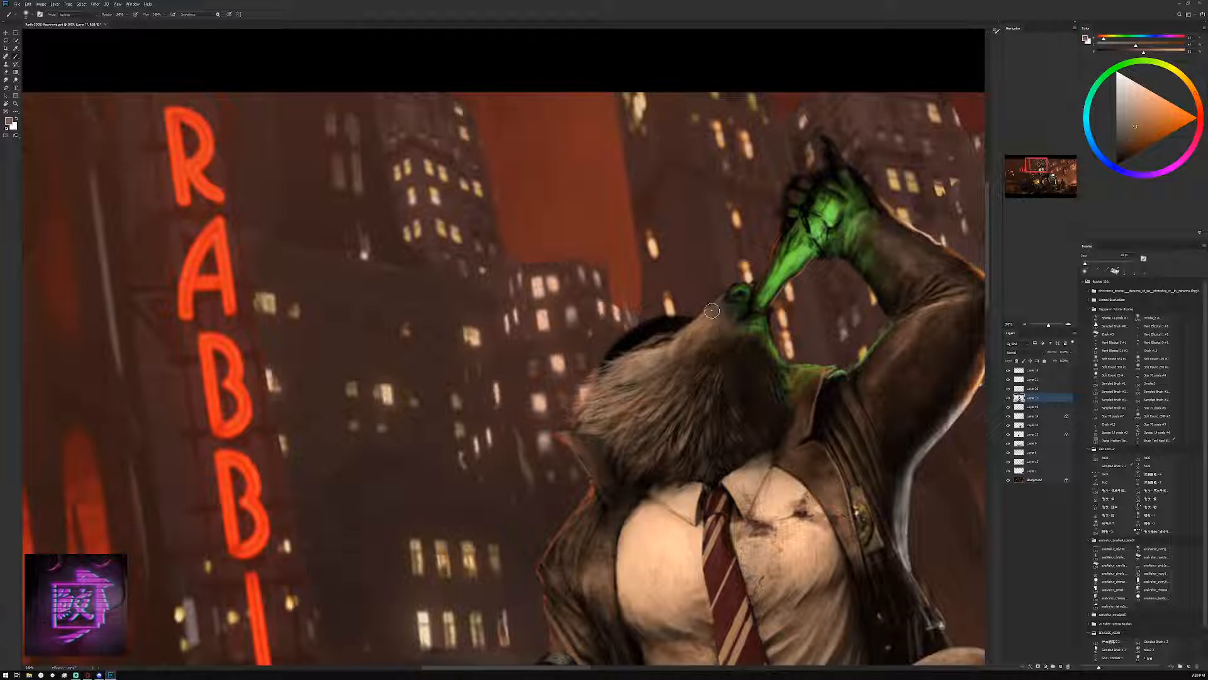
pyautogui.keyDown('alt'); pyautogui.click(683, 331); pyautogui.keyUp('alt')
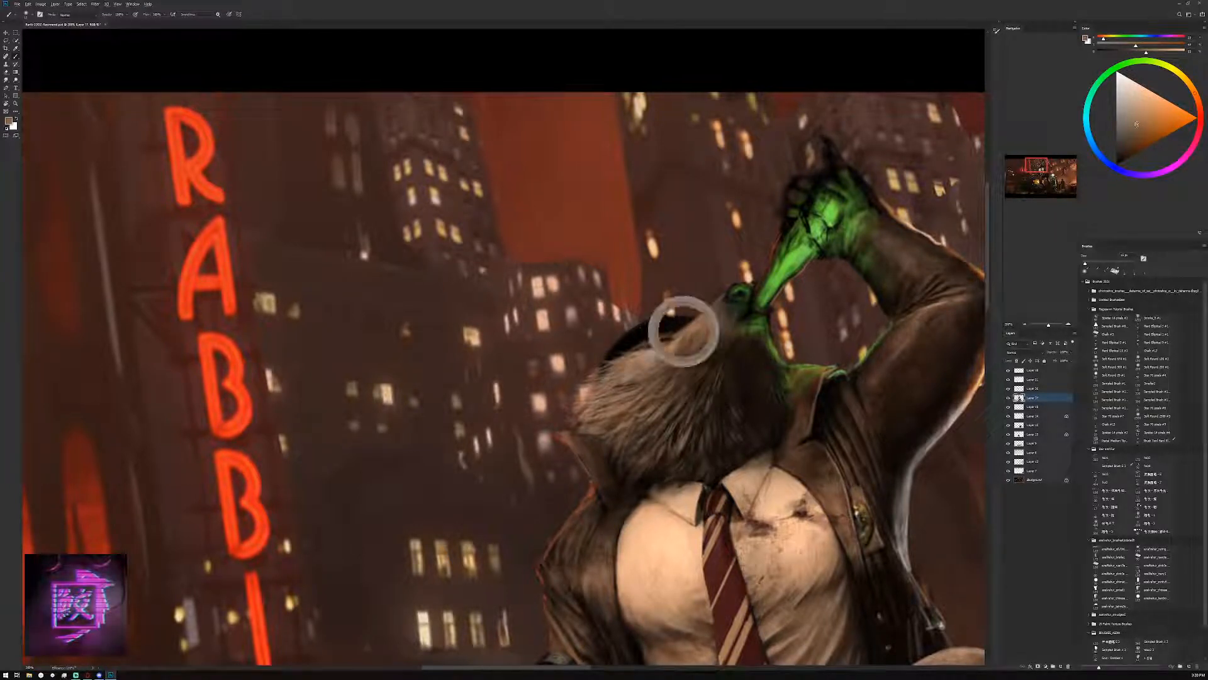
pyautogui.keyDown('alt'); pyautogui.click(676, 345); pyautogui.keyUp('alt')
pyautogui.keyDown('alt'); pyautogui.click(672, 346); pyautogui.keyUp('alt')
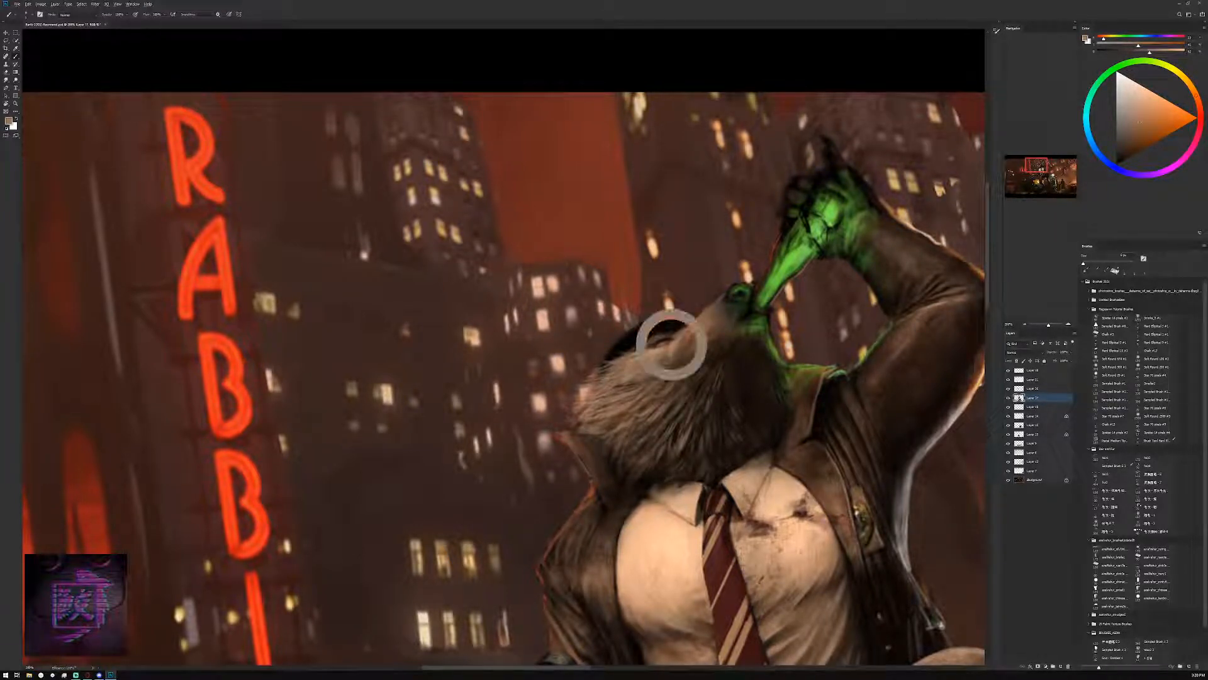
pyautogui.keyDown('alt'); pyautogui.click(674, 339); pyautogui.keyUp('alt')
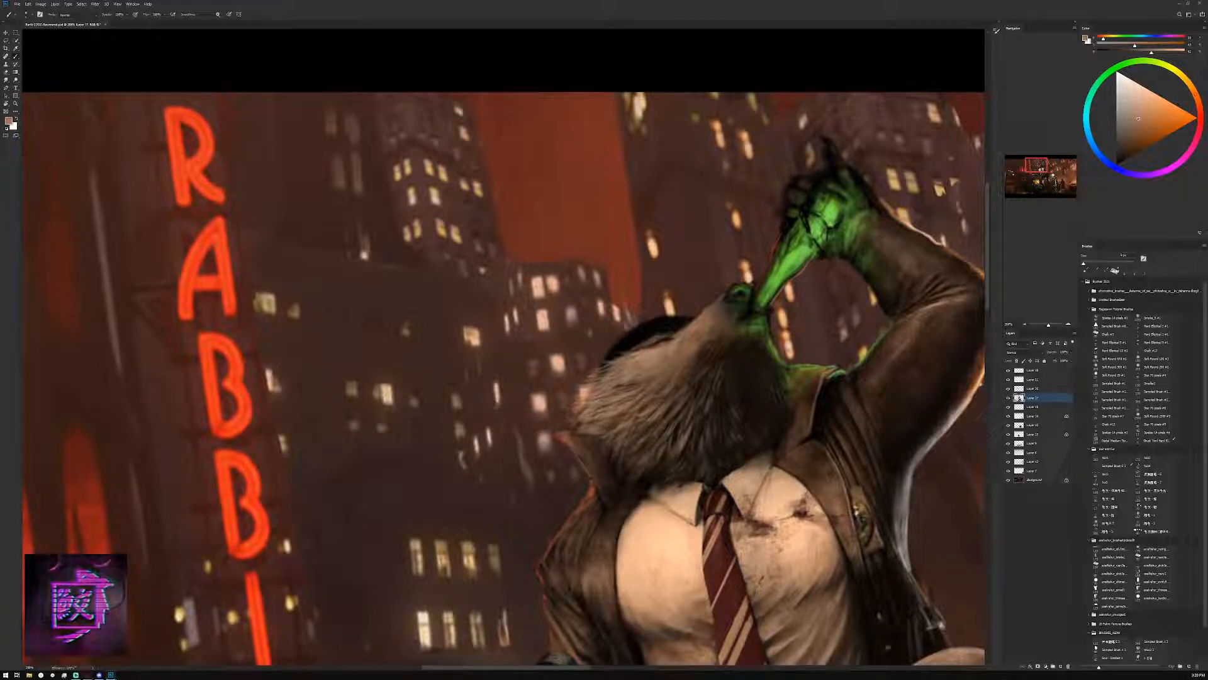
# Blend the fur between the nose and the brow with sampled browns, varying the brush size
pyautogui.keyDown('alt'); pyautogui.click(699, 333); pyautogui.keyUp('alt')
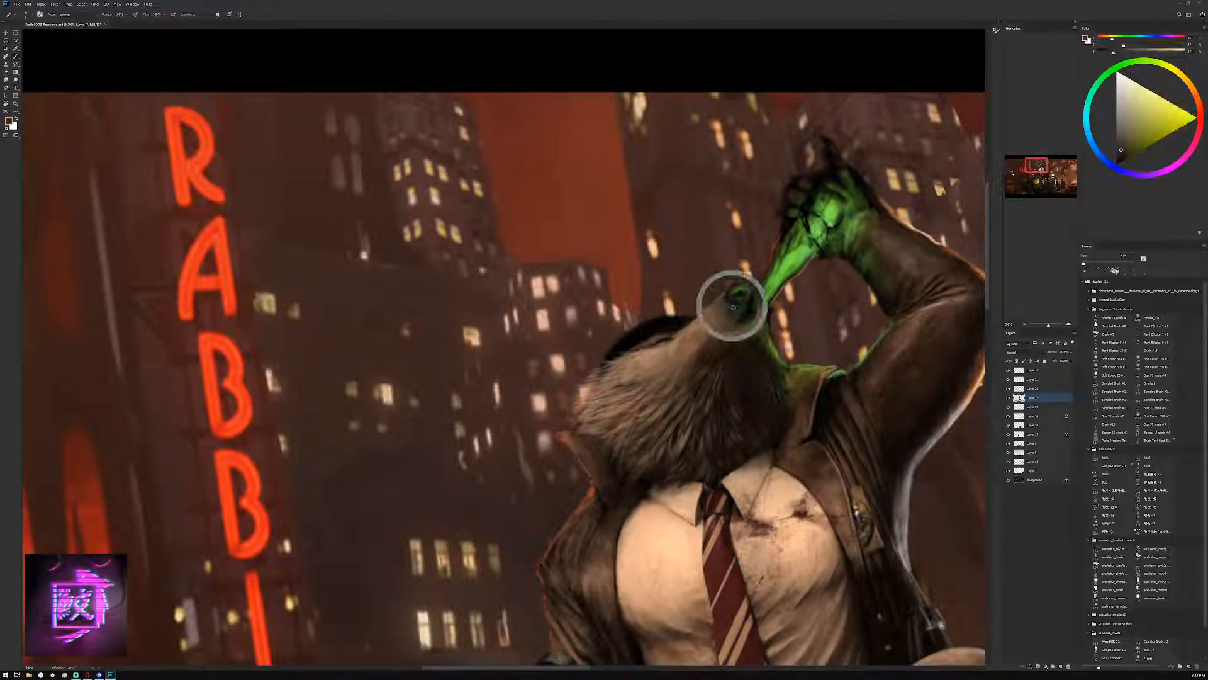
pyautogui.keyDown('alt'); pyautogui.click(699, 327); pyautogui.keyUp('alt')
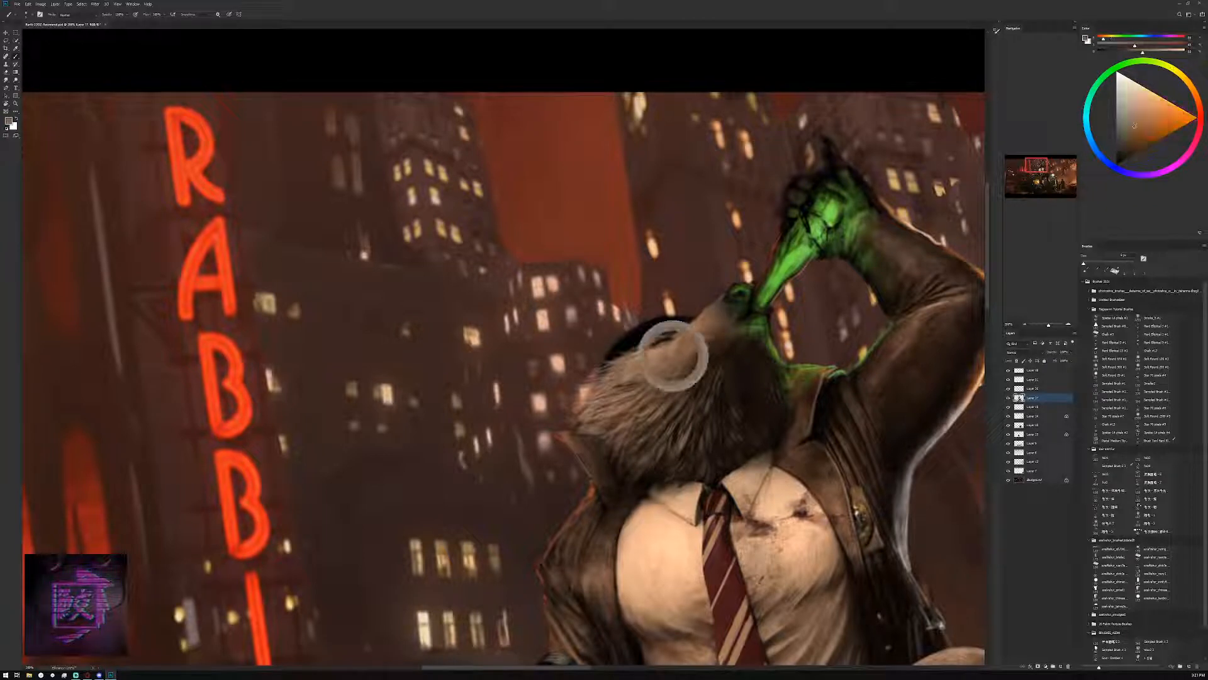
pyautogui.press(']')
pyautogui.press(']')
pyautogui.moveTo(721, 318)
pyautogui.mouseDown()
pyautogui.moveTo(684, 332)
pyautogui.moveTo(702, 322)
pyautogui.moveTo(682, 338)
pyautogui.moveTo(711, 333)
pyautogui.mouseUp()
pyautogui.keyDown('alt'); pyautogui.click(678, 341); pyautogui.keyUp('alt')
pyautogui.press('[')
pyautogui.keyDown('alt'); pyautogui.click(704, 324); pyautogui.keyUp('alt')
pyautogui.press('[')
pyautogui.press('[')
pyautogui.keyDown('alt'); pyautogui.click(694, 330); pyautogui.keyUp('alt')
pyautogui.keyDown('alt'); pyautogui.click(698, 361); pyautogui.keyUp('alt')
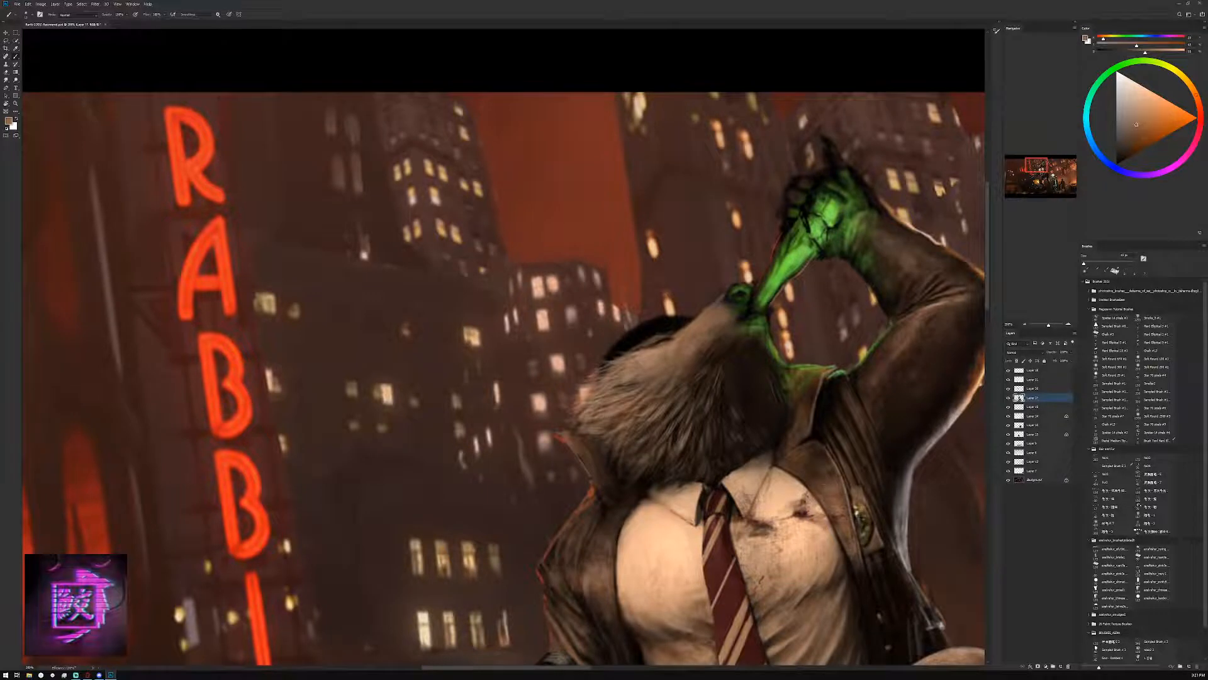
# Add light tan strokes along the upper edge of the snout near the brow with a smaller brush
pyautogui.keyDown('alt'); pyautogui.click(688, 333); pyautogui.keyUp('alt')
pyautogui.press('[')
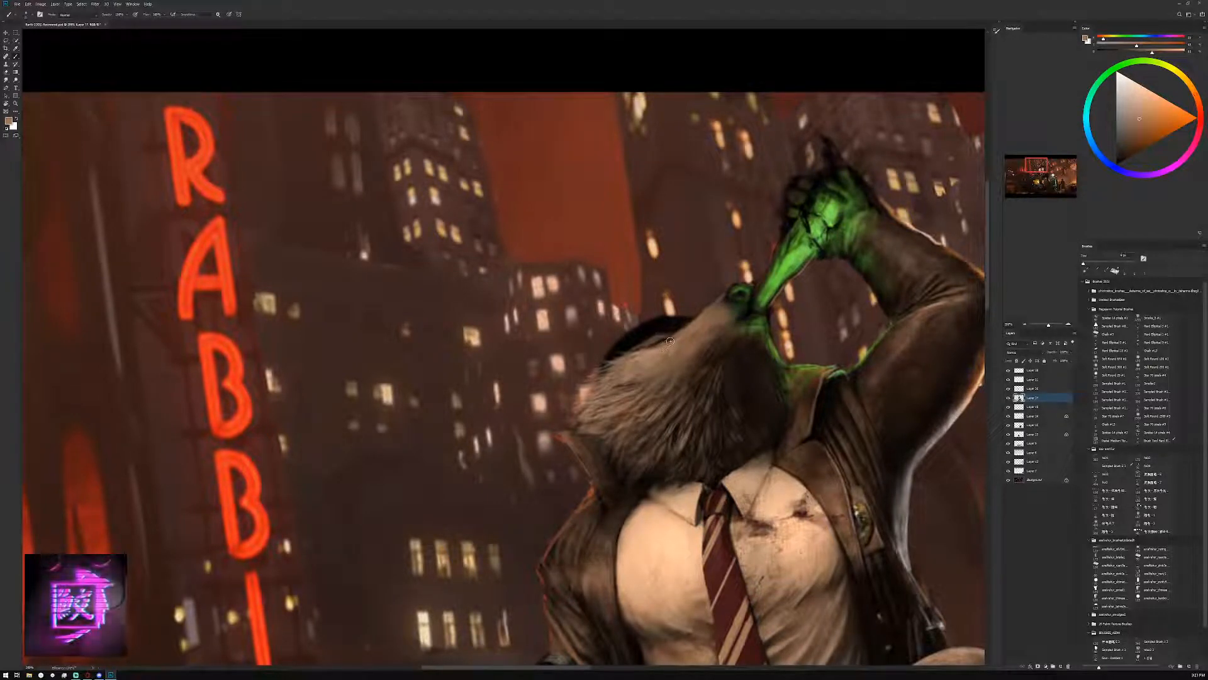
pyautogui.moveTo(668, 343); pyautogui.dragTo(670, 332)
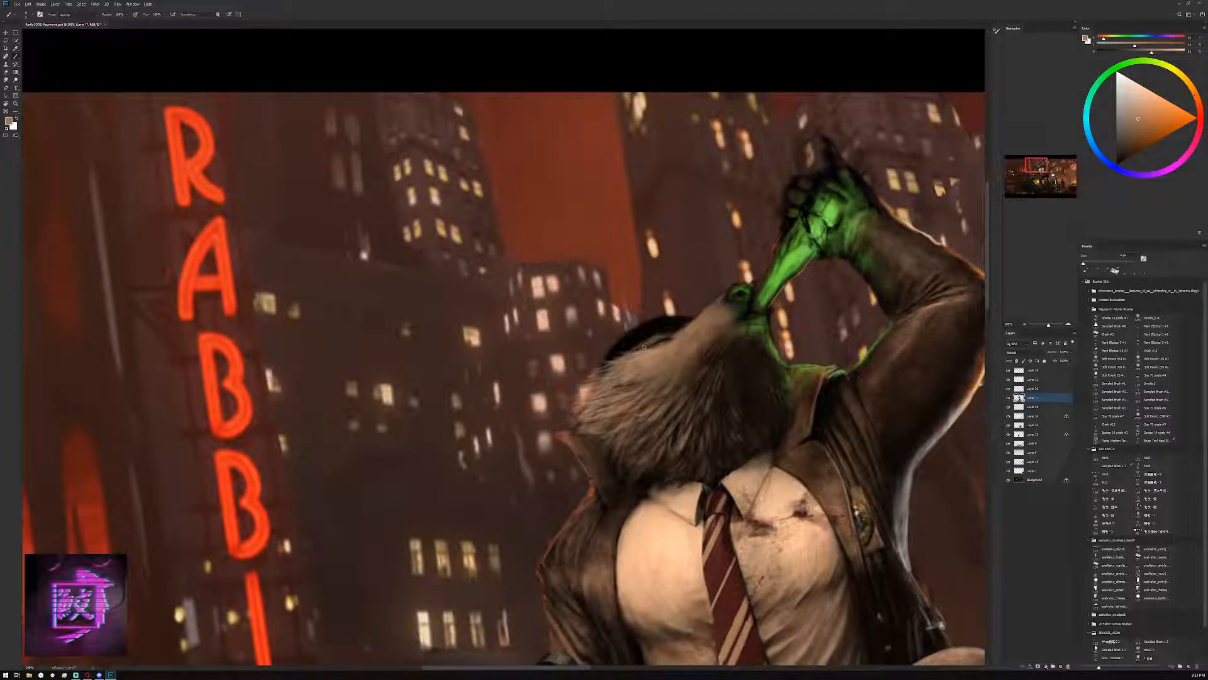
pyautogui.keyDown('alt'); pyautogui.click(656, 346); pyautogui.keyUp('alt')
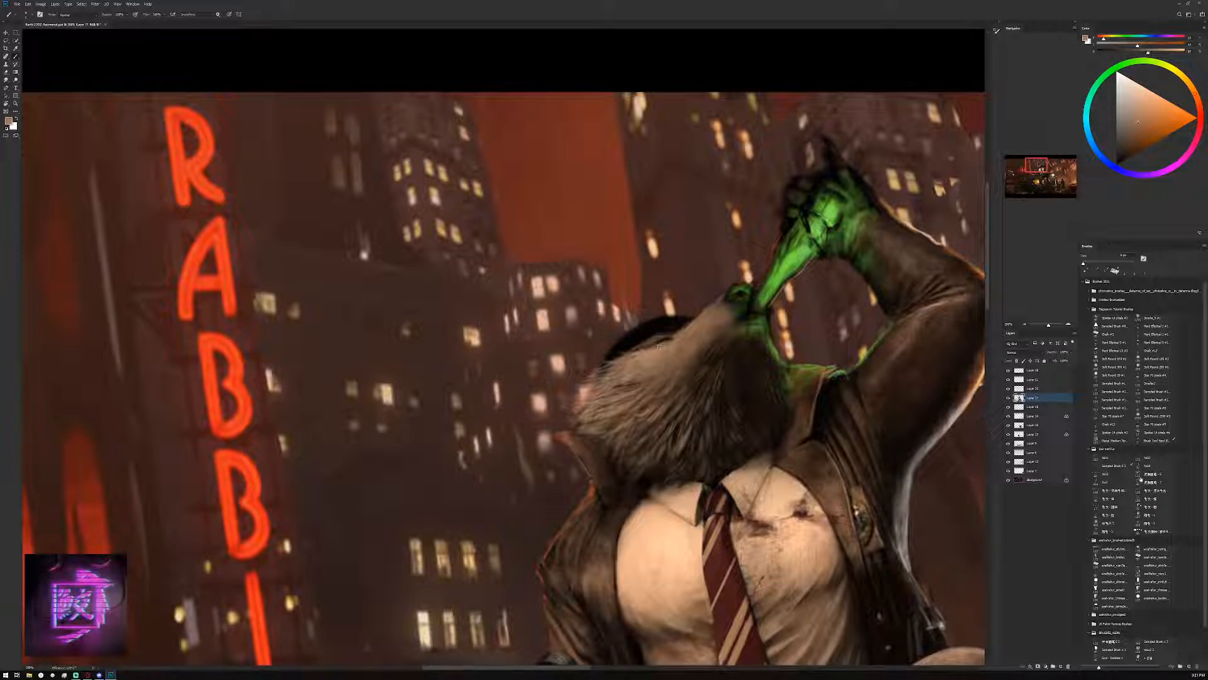
# Switch to a textured brush preset, reduce its size and add brown fur texture along the top of the snout
pyautogui.click(1154, 473)
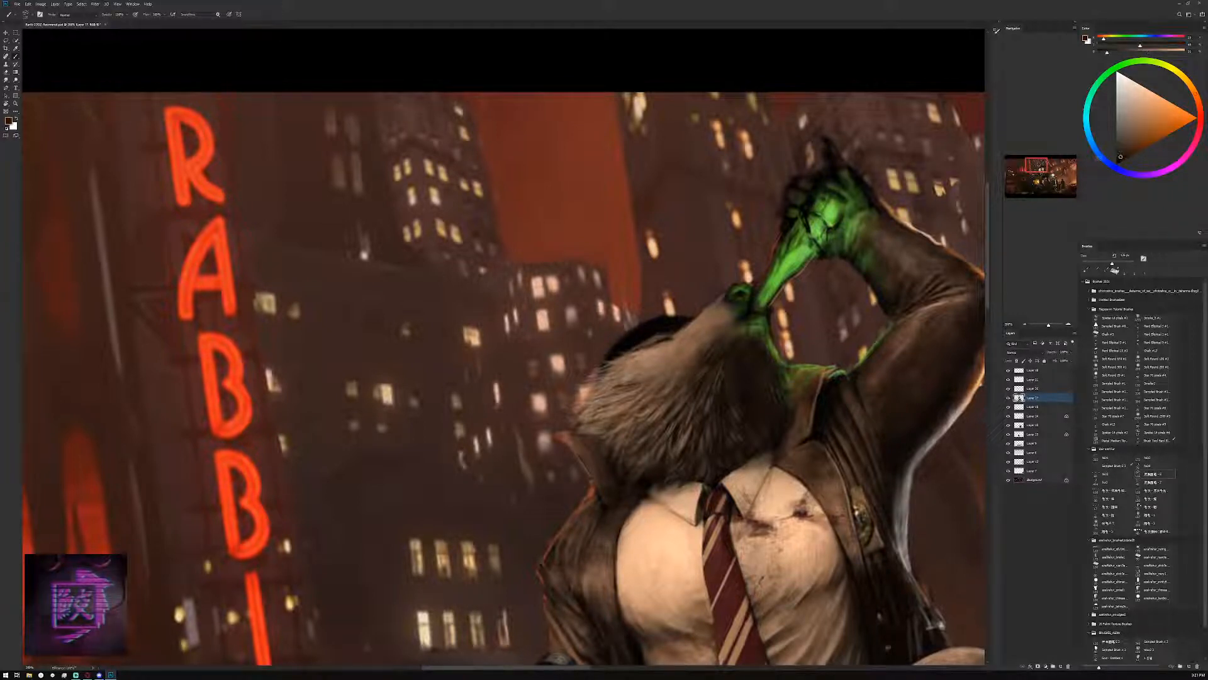
pyautogui.press('[')
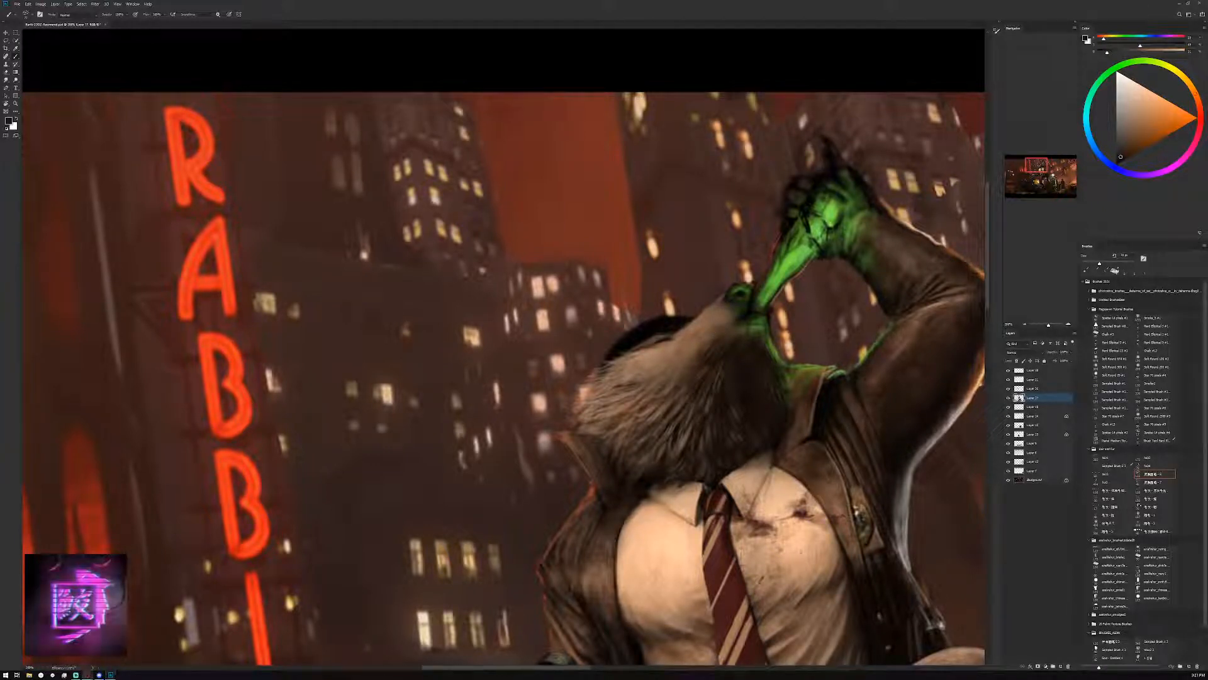
pyautogui.press('[')
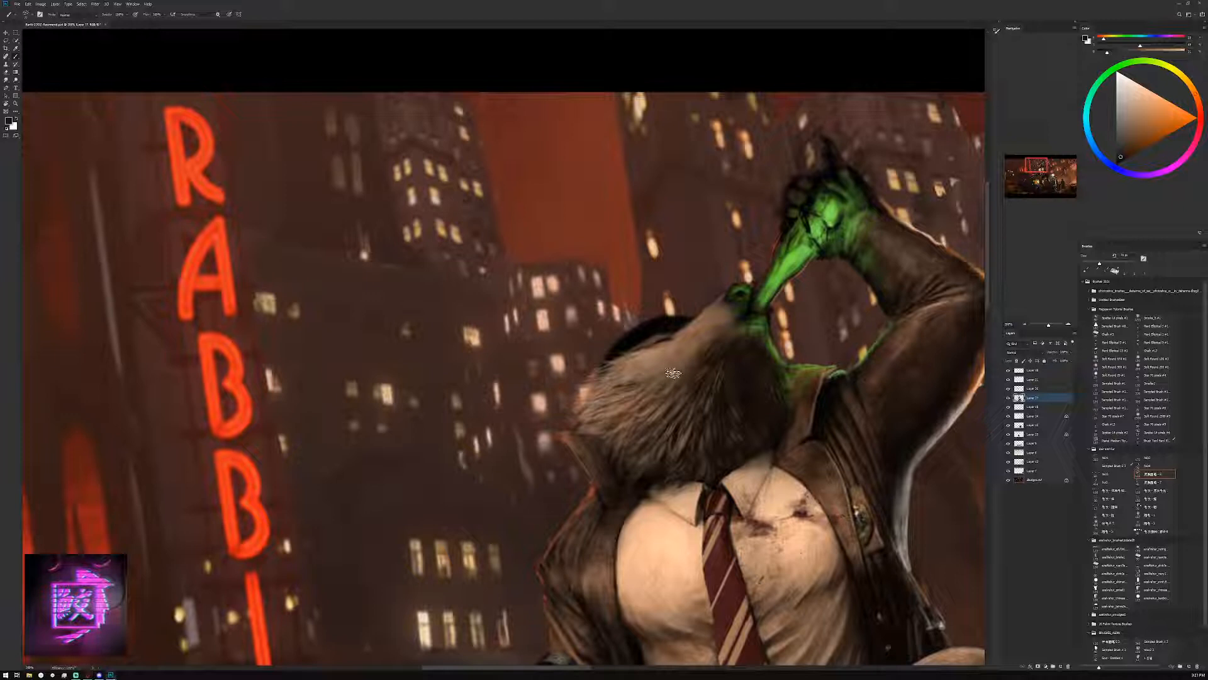
pyautogui.moveTo(720, 314)
pyautogui.mouseDown()
pyautogui.moveTo(687, 350)
pyautogui.moveTo(720, 312)
pyautogui.moveTo(703, 323)
pyautogui.moveTo(712, 303)
pyautogui.moveTo(670, 342)
pyautogui.mouseUp()
pyautogui.keyDown('alt'); pyautogui.click(712, 316); pyautogui.keyUp('alt')
pyautogui.keyDown('alt'); pyautogui.click(711, 308); pyautogui.keyUp('alt')
pyautogui.keyDown('alt'); pyautogui.click(714, 307); pyautogui.keyUp('alt')
pyautogui.press('[')
pyautogui.press('[')
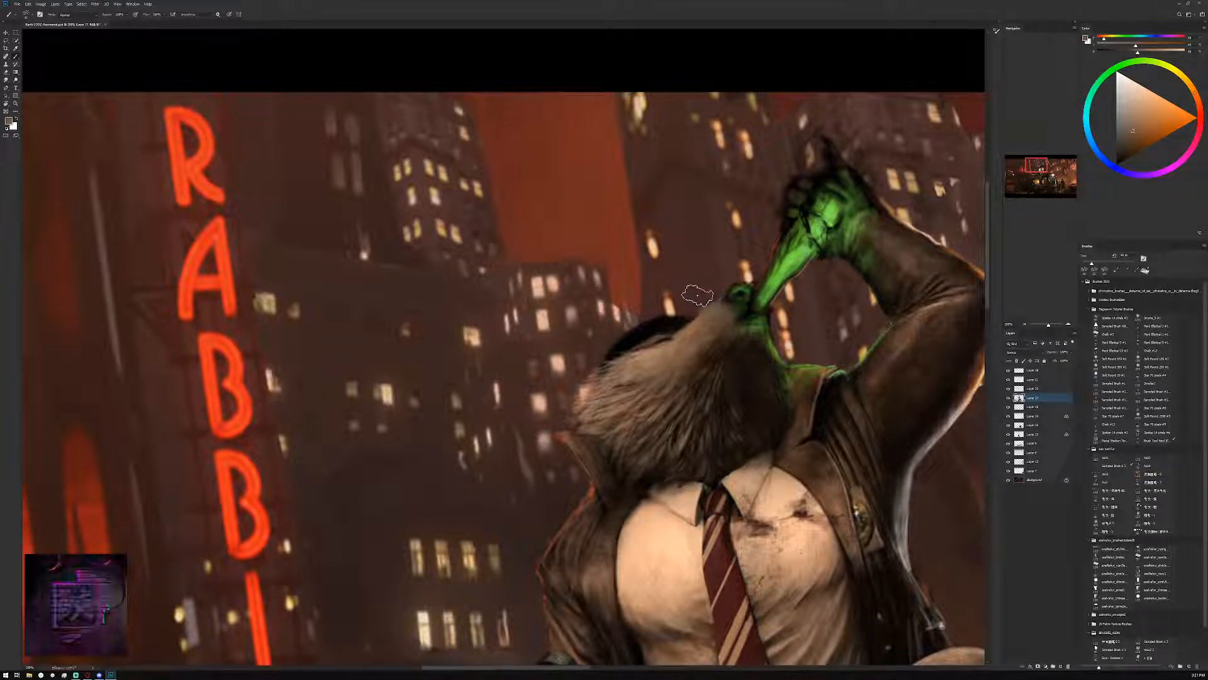
# Stroke dark fur texture into the cheek with near-black brown sampled from the jaw, enlarging the textured brush
pyautogui.moveTo(679, 296); pyautogui.dragTo(677, 294)
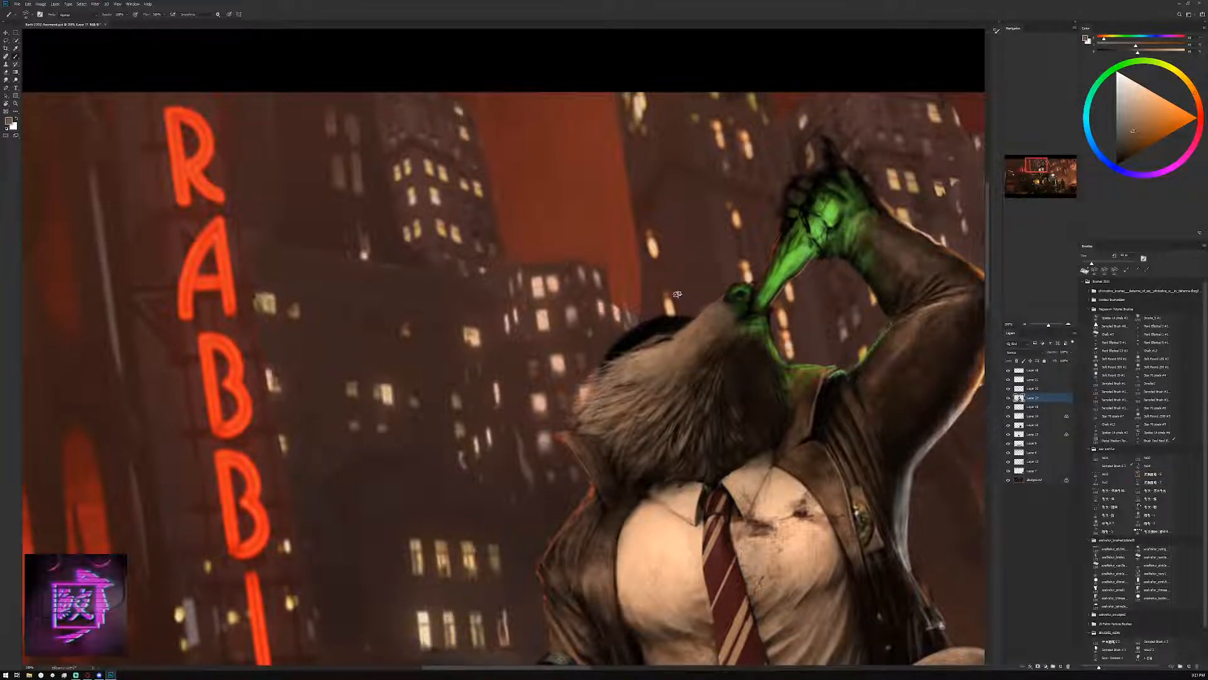
pyautogui.keyDown('alt'); pyautogui.click(742, 391); pyautogui.keyUp('alt')
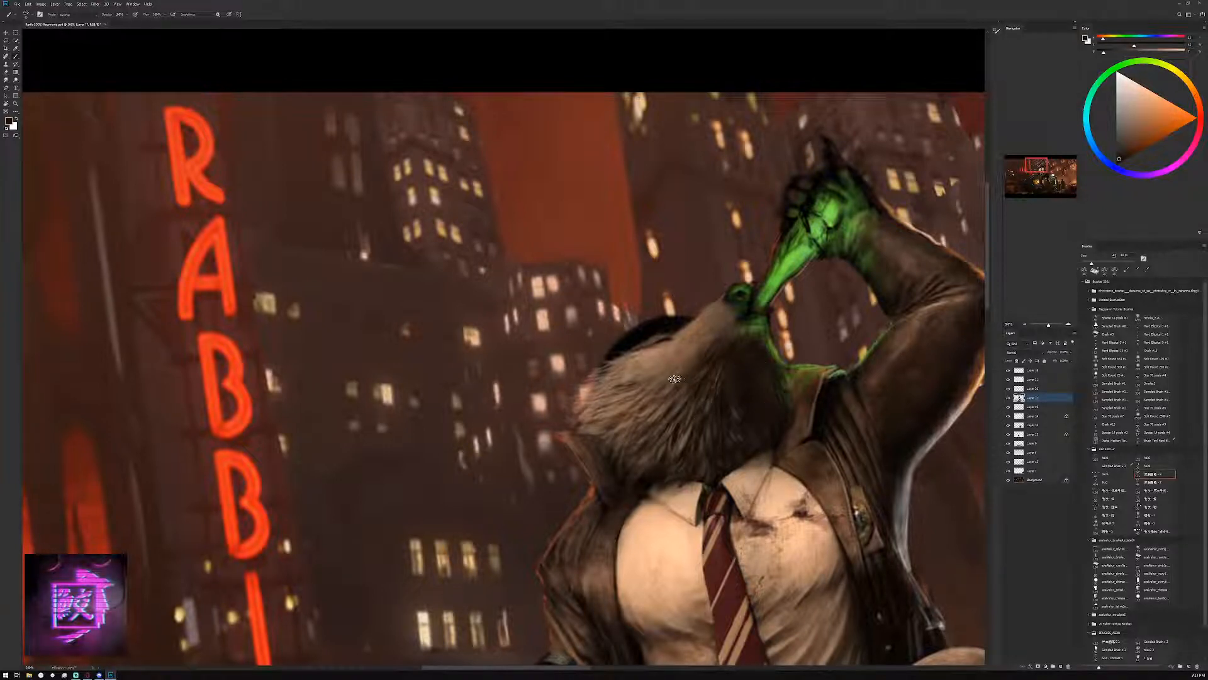
pyautogui.press(']')
pyautogui.moveTo(686, 368); pyautogui.dragTo(653, 383)
pyautogui.press(']')
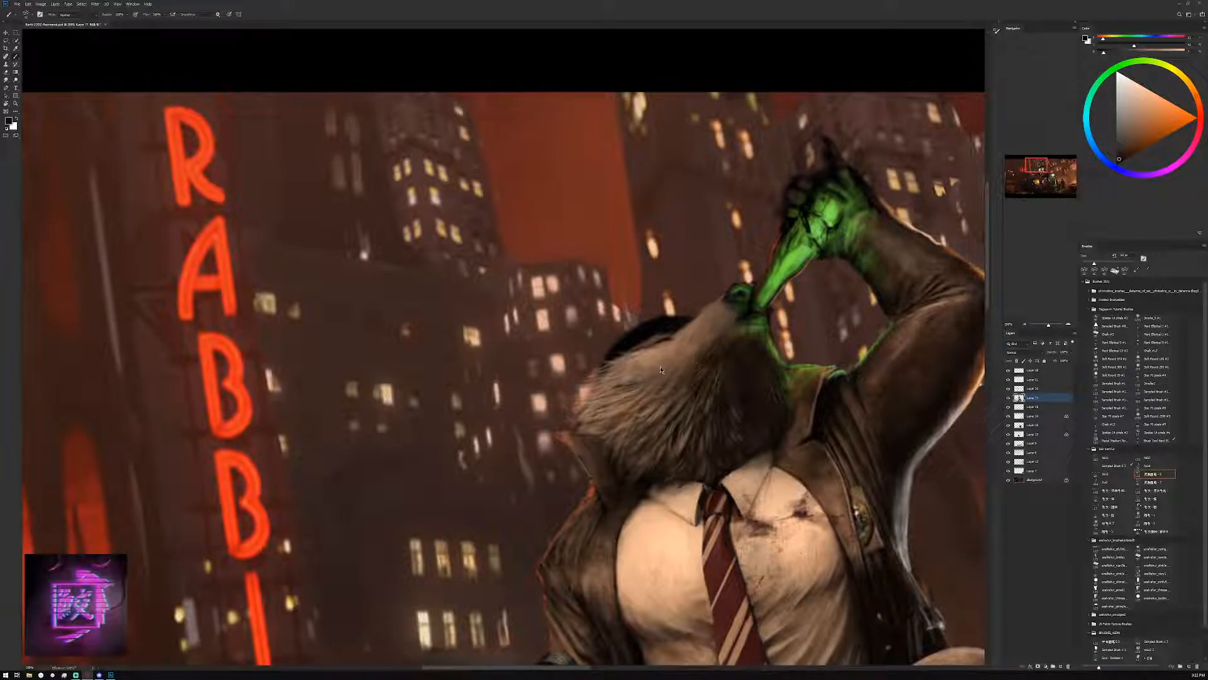
# Load a saved brush tool preset and refine the mouth around the green glow with small near-black strokes
pyautogui.click(8, 14)
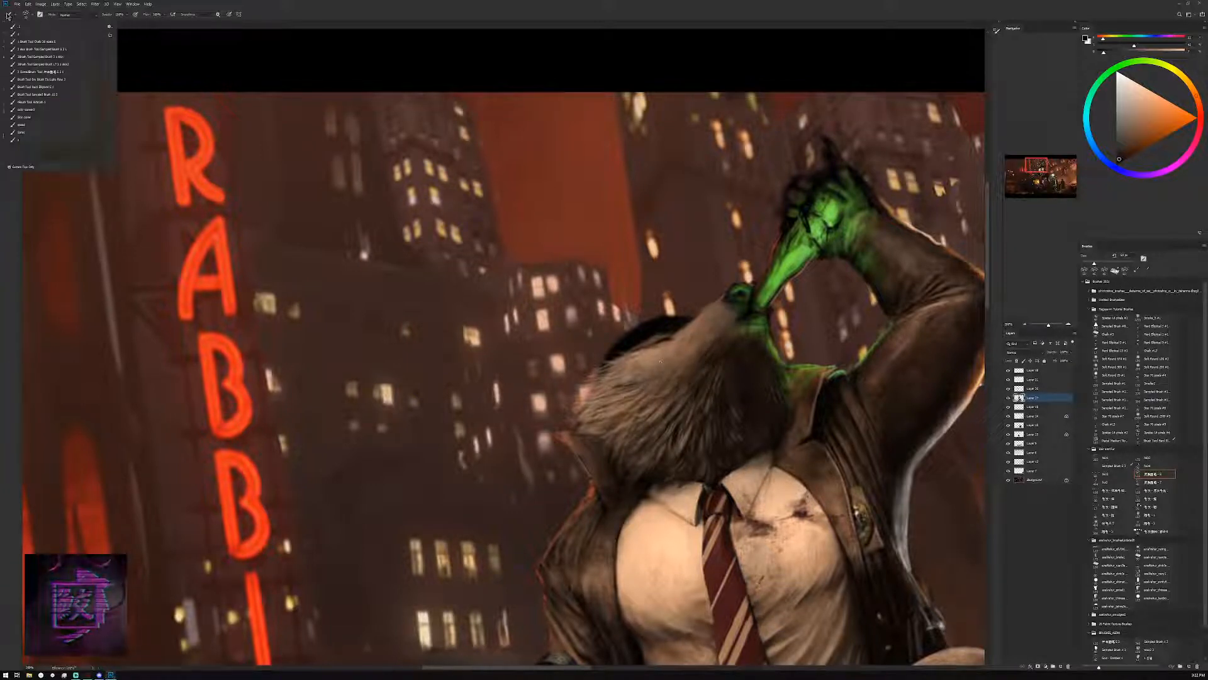
pyautogui.click(23, 144)
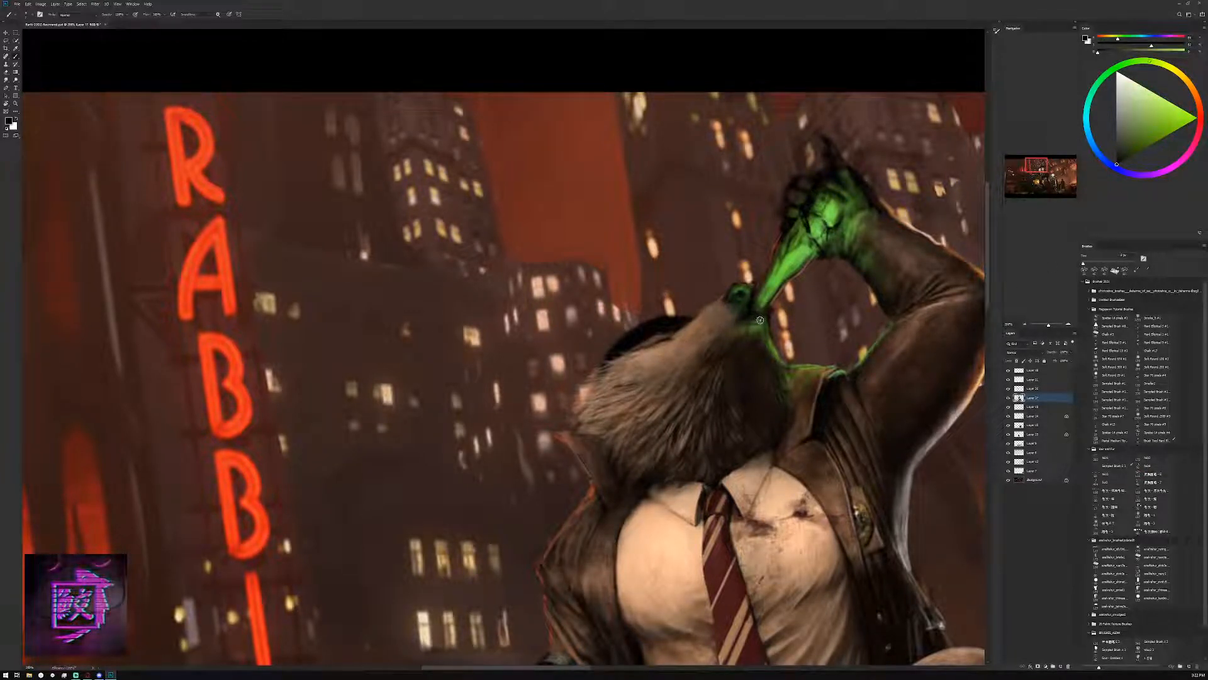
pyautogui.press('[')
pyautogui.press('[')
pyautogui.press('[')
pyautogui.moveTo(750, 307); pyautogui.dragTo(755, 302)
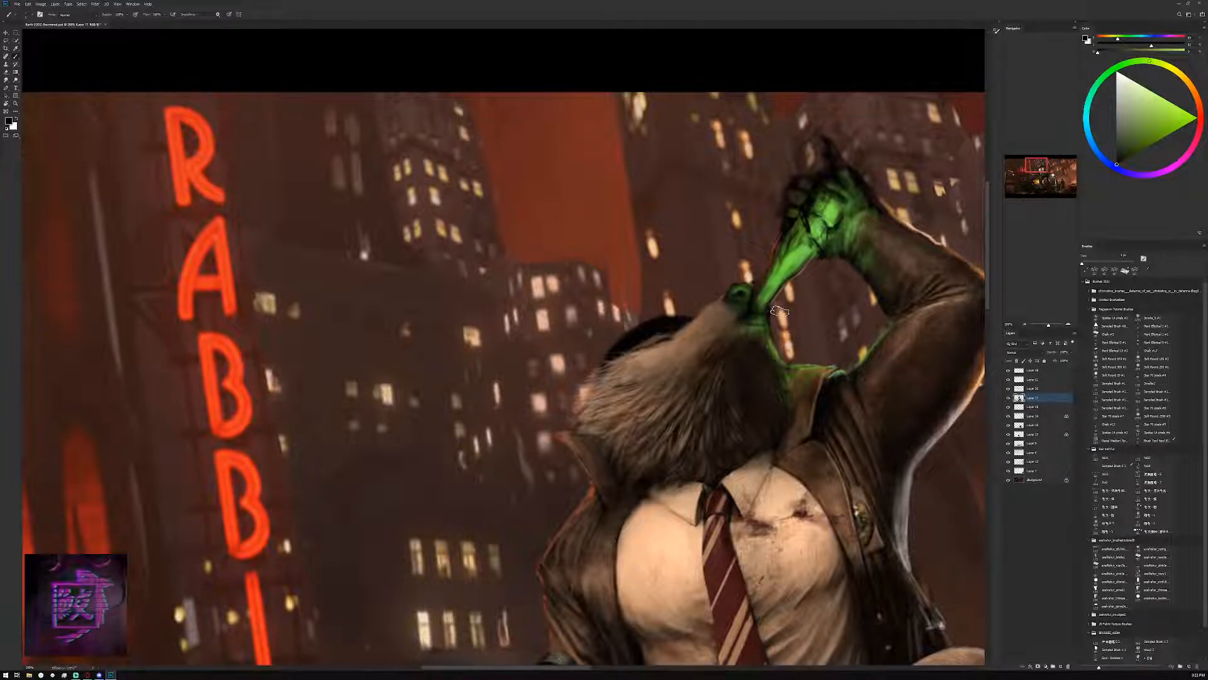
pyautogui.press('[')
pyautogui.moveTo(775, 310); pyautogui.dragTo(769, 307)
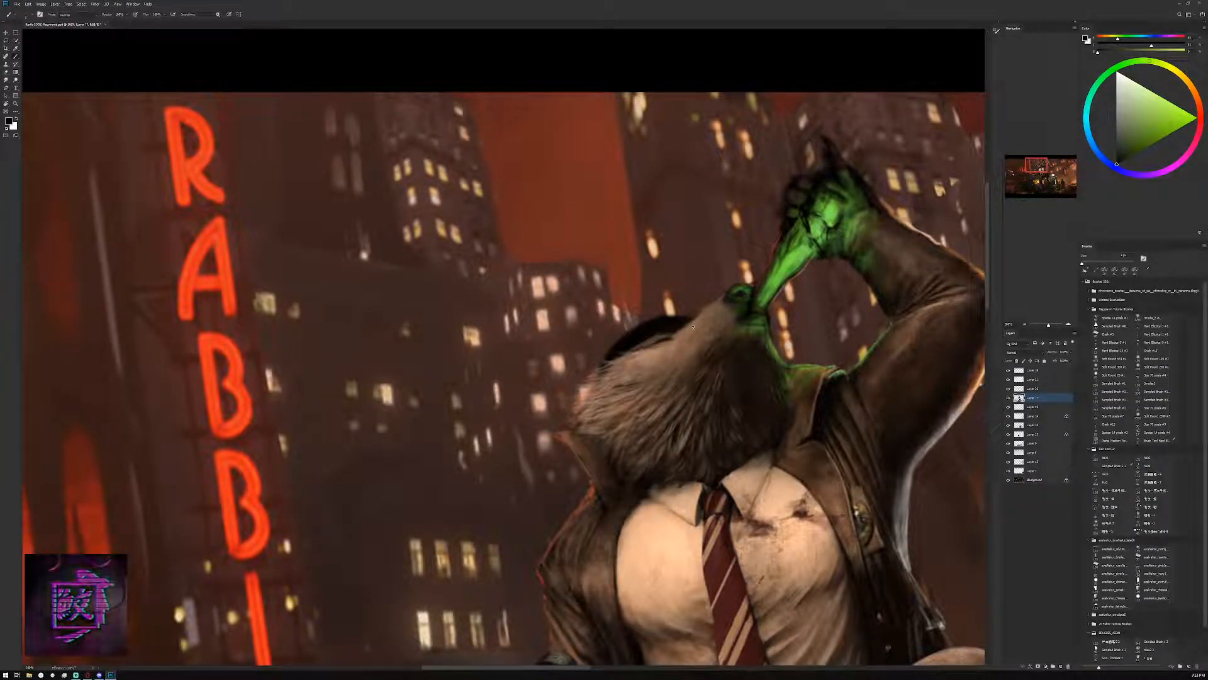
# Add fine light grey-brown highlights along the upper edge of the nose
pyautogui.keyDown('alt'); pyautogui.click(836, 317); pyautogui.keyUp('alt')
pyautogui.keyDown('alt'); pyautogui.click(837, 316); pyautogui.keyUp('alt')
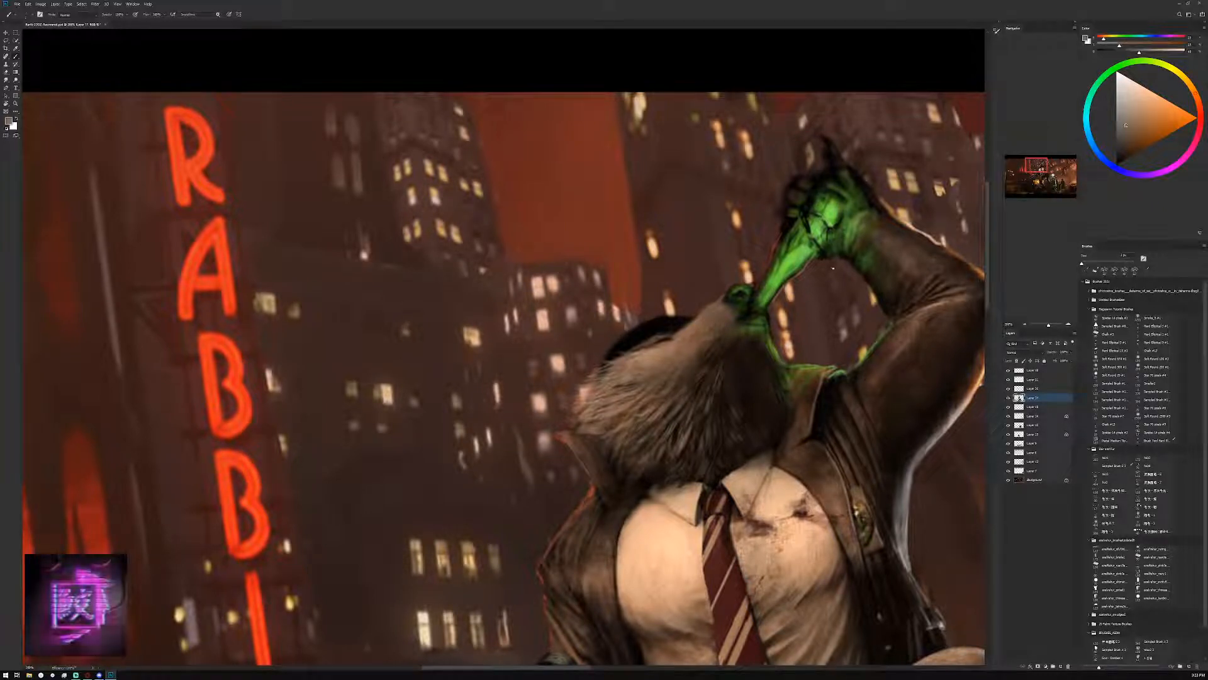
pyautogui.keyDown('alt'); pyautogui.click(730, 285); pyautogui.keyUp('alt')
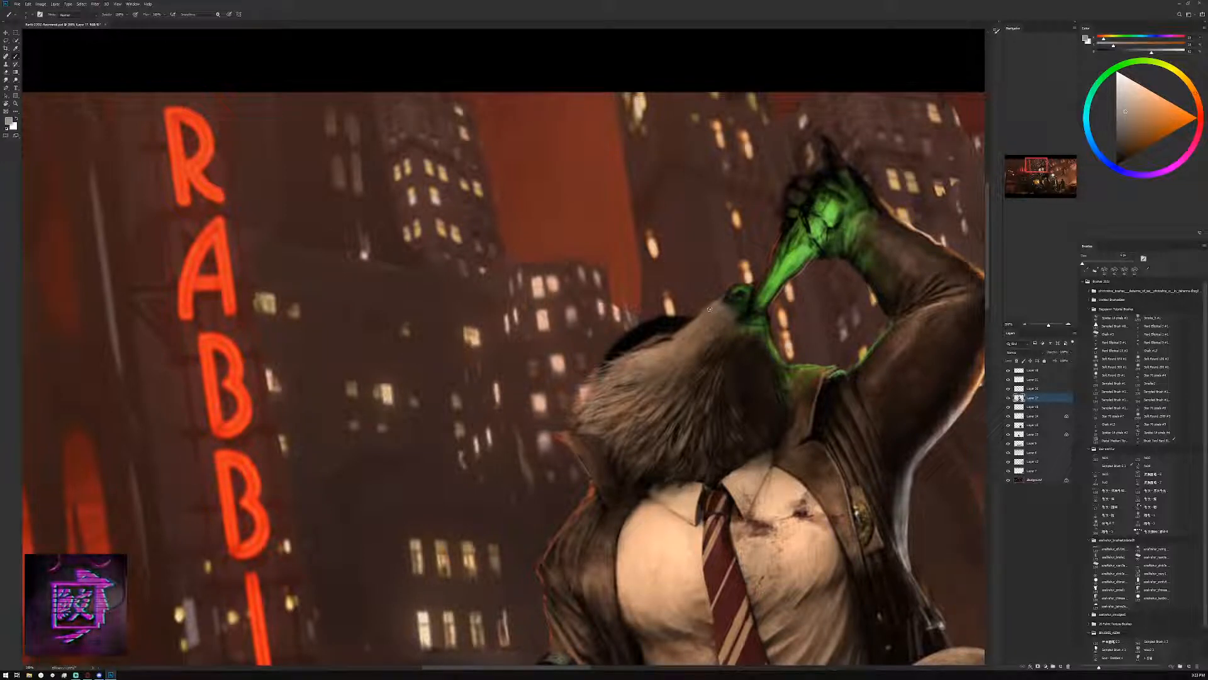
pyautogui.keyDown('alt'); pyautogui.click(742, 285); pyautogui.keyUp('alt')
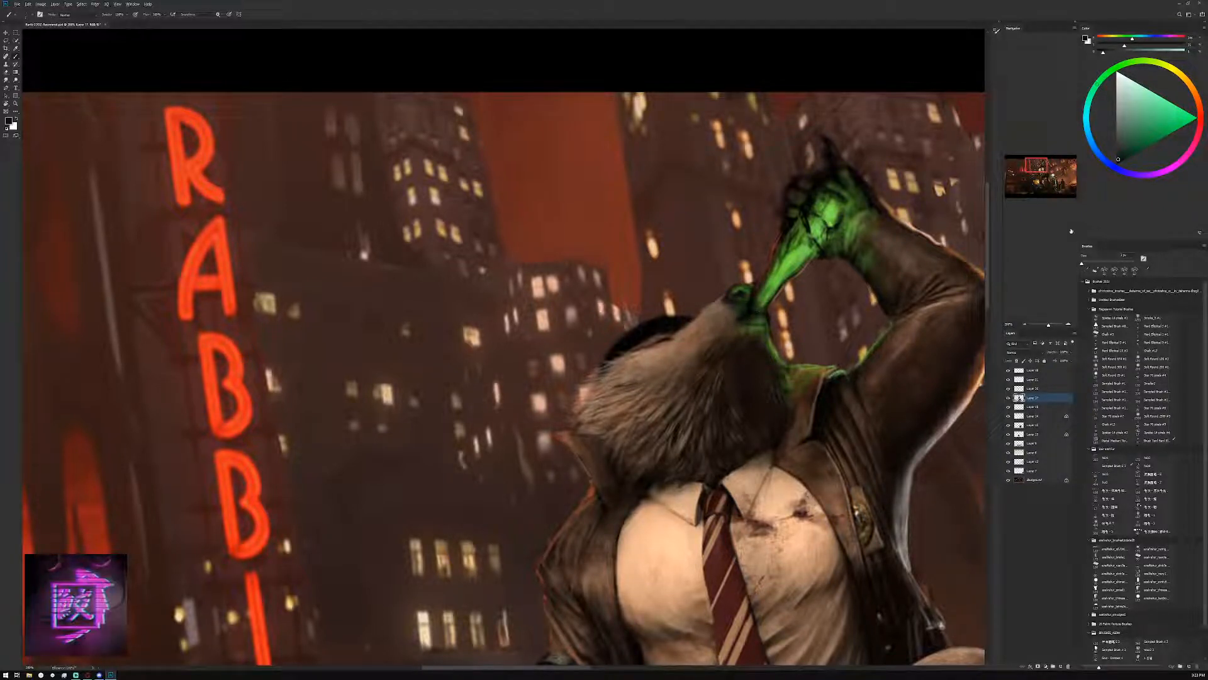
# Define the mouth opening below the nose with black and sampled green tones
pyautogui.moveTo(1134, 138); pyautogui.dragTo(1116, 164)
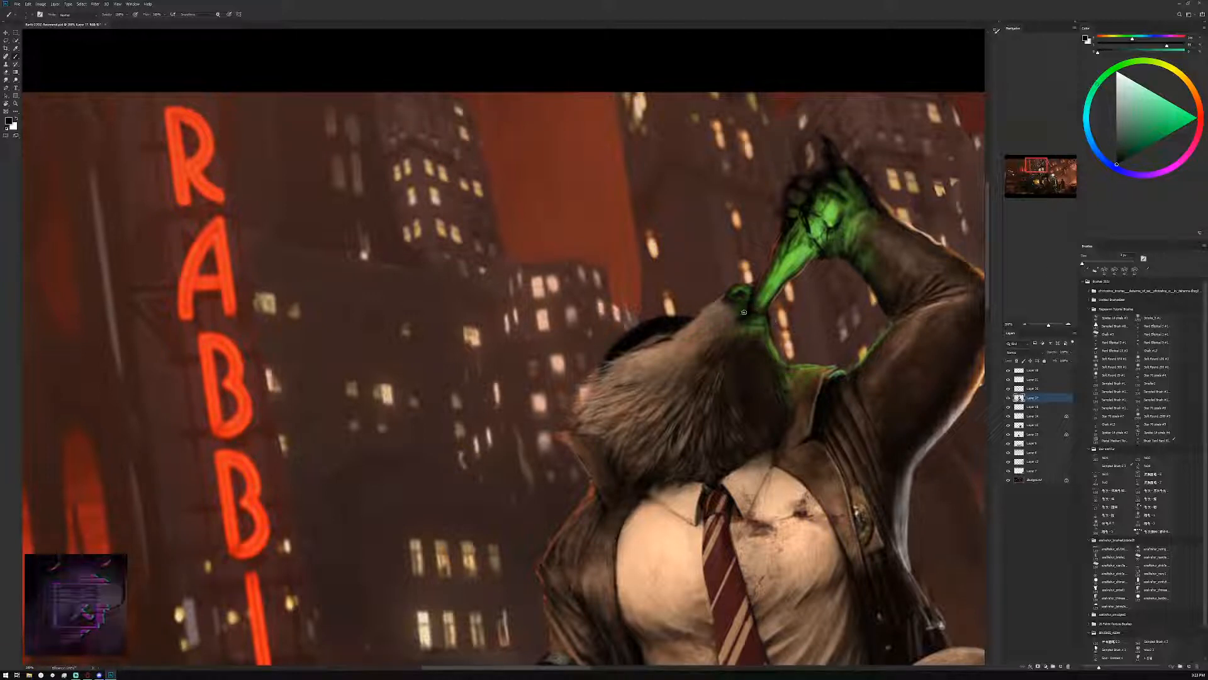
pyautogui.keyDown('alt'); pyautogui.click(767, 318); pyautogui.keyUp('alt')
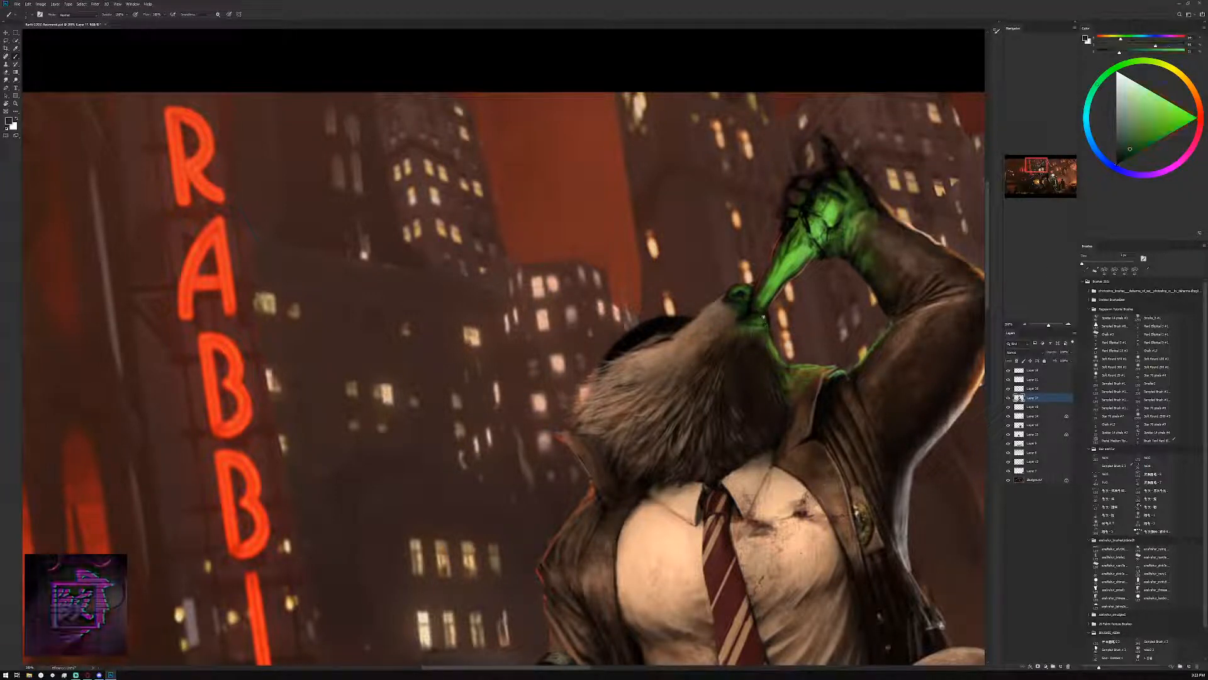
pyautogui.keyDown('alt'); pyautogui.click(763, 316); pyautogui.keyUp('alt')
pyautogui.keyDown('alt'); pyautogui.click(764, 314); pyautogui.keyUp('alt')
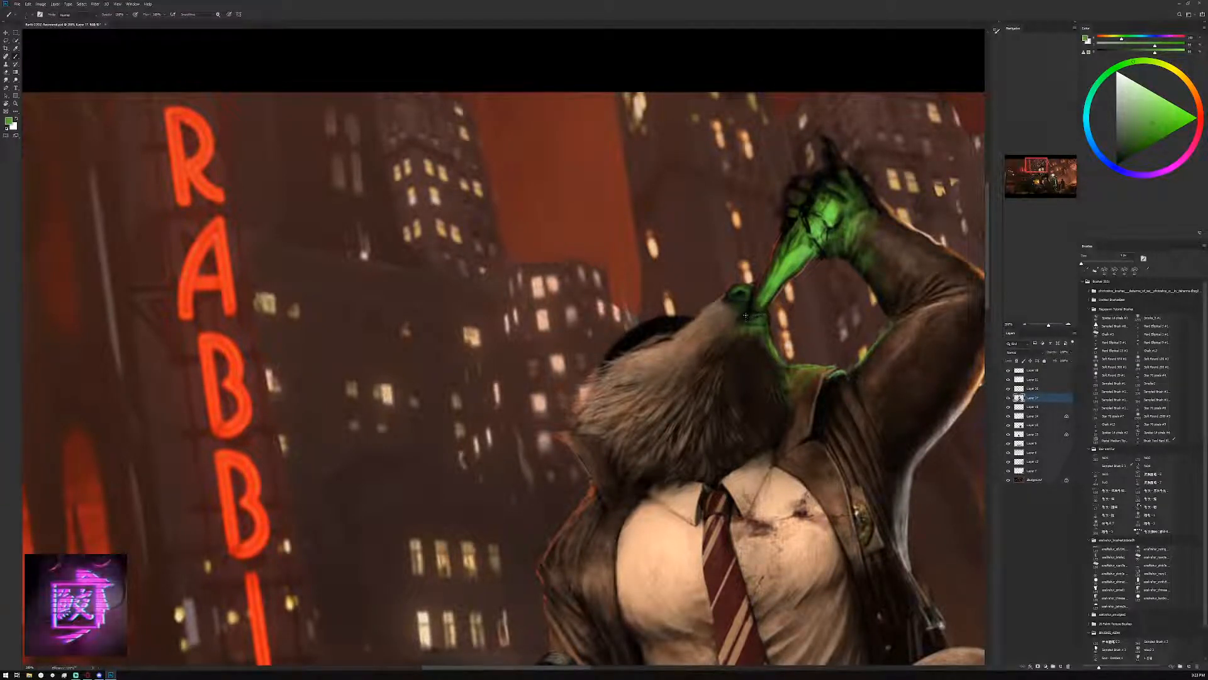
pyautogui.keyDown('alt'); pyautogui.click(762, 307); pyautogui.keyUp('alt')
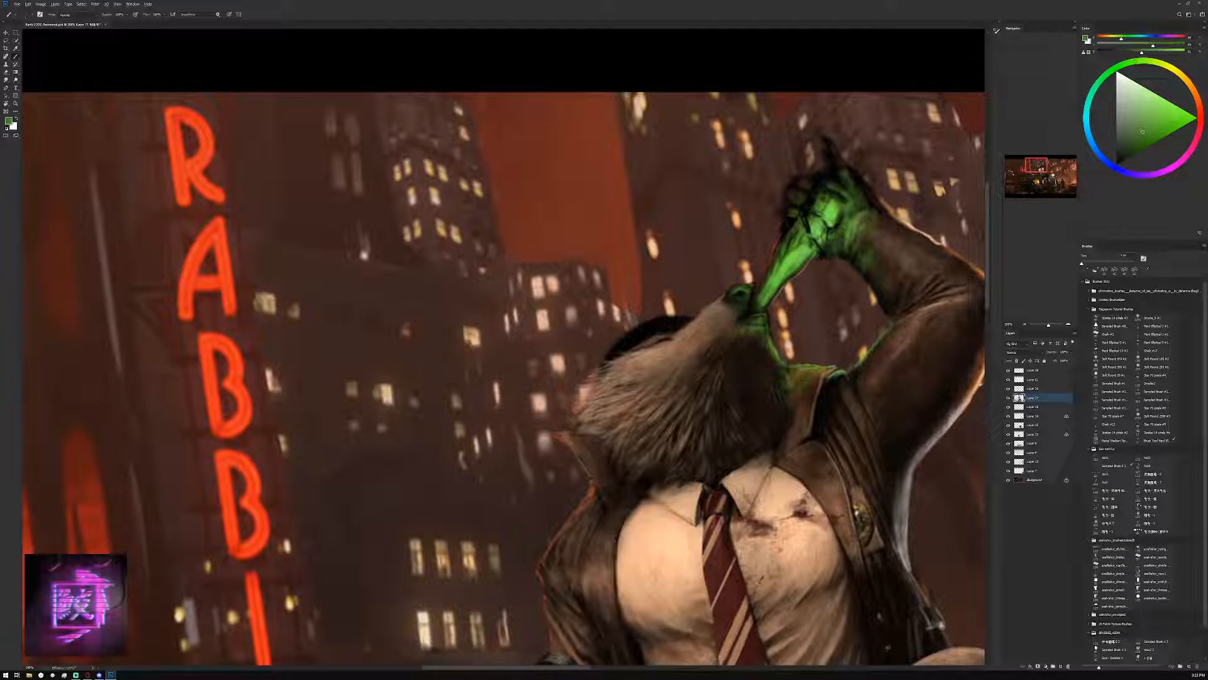
# Dab fine pale green and warm light grey highlights onto the green-lit bottle just above the creature's mouth
pyautogui.keyDown('alt'); pyautogui.click(782, 275); pyautogui.keyUp('alt')
pyautogui.click(1151, 101)
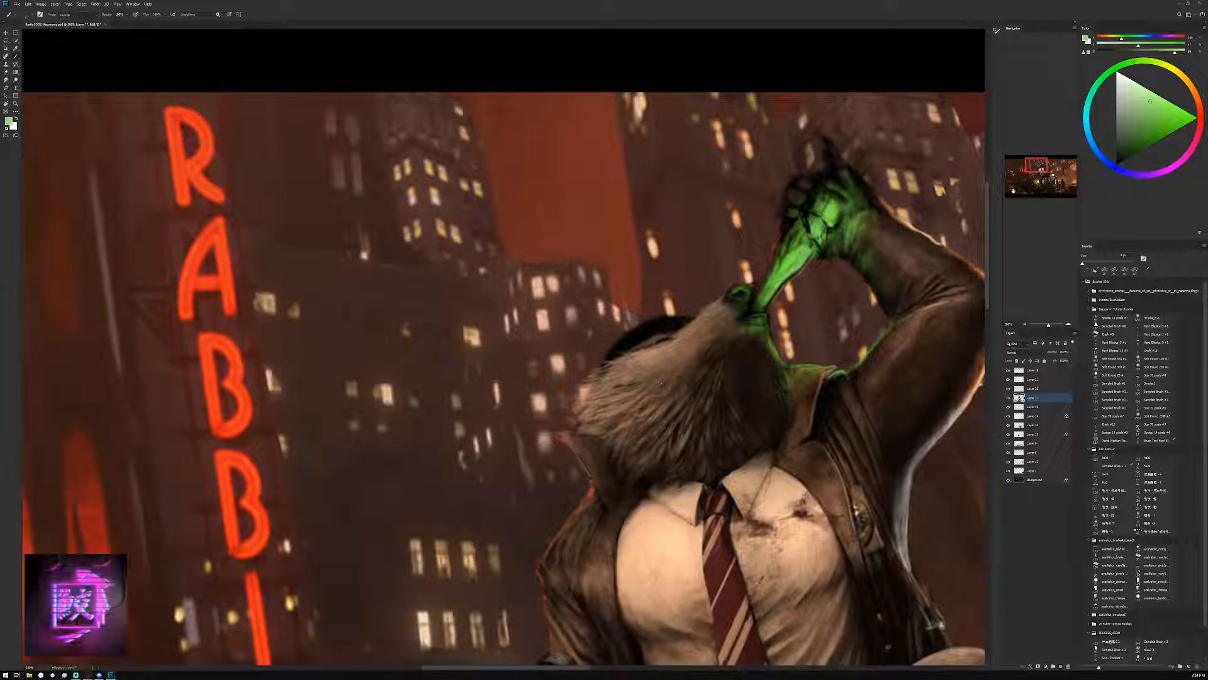
pyautogui.keyDown('alt'); pyautogui.click(706, 328); pyautogui.keyUp('alt')
pyautogui.keyDown('alt'); pyautogui.click(783, 285); pyautogui.keyUp('alt')
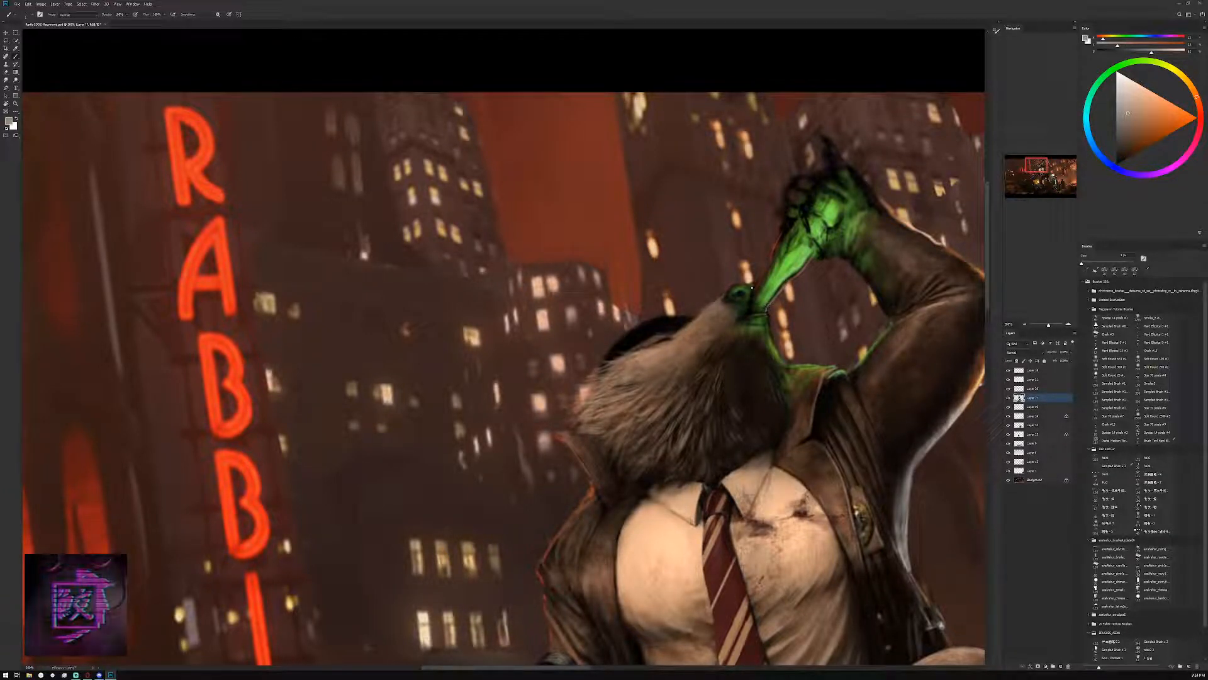
pyautogui.click(1134, 92)
pyautogui.click(1195, 93)
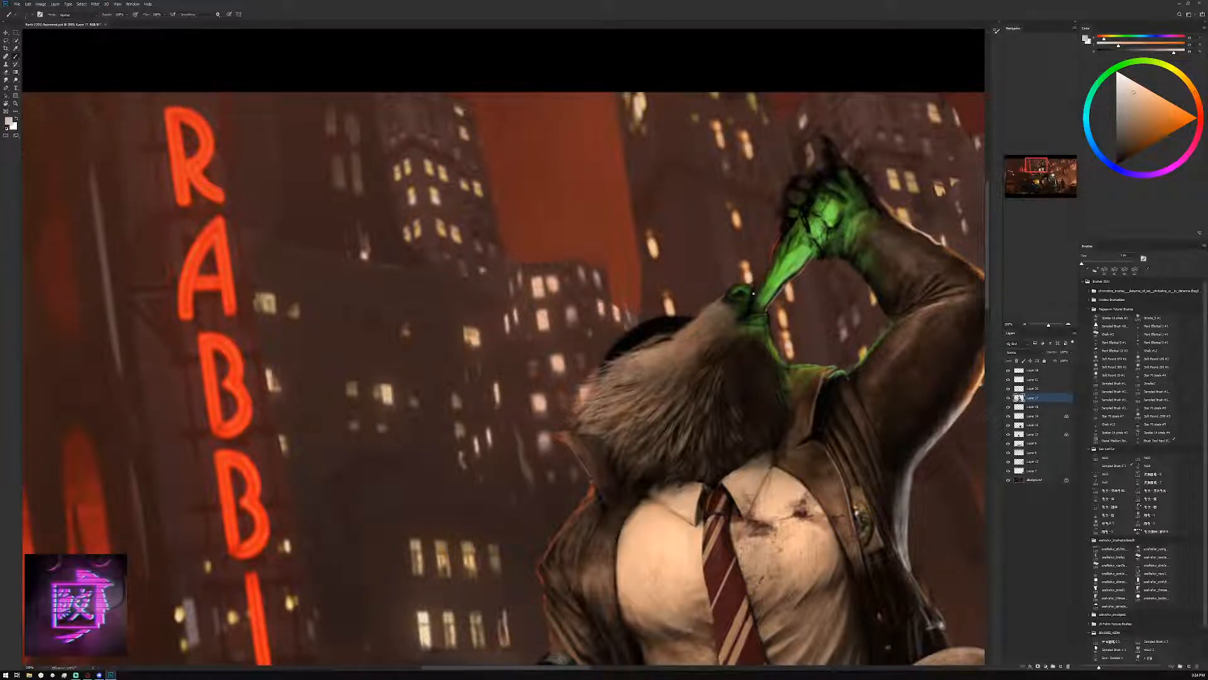
# Add small orange and near-white accents around the bottle neck and nose
pyautogui.click(1183, 121)
pyautogui.click(1198, 105)
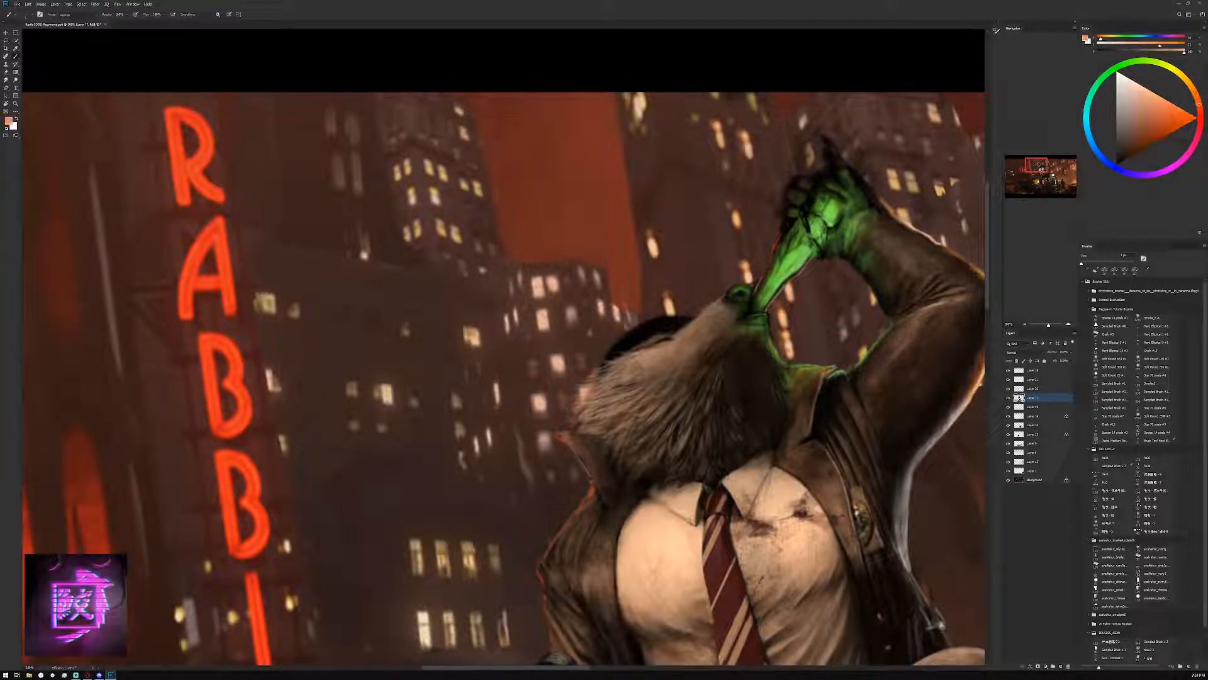
pyautogui.click(1174, 104)
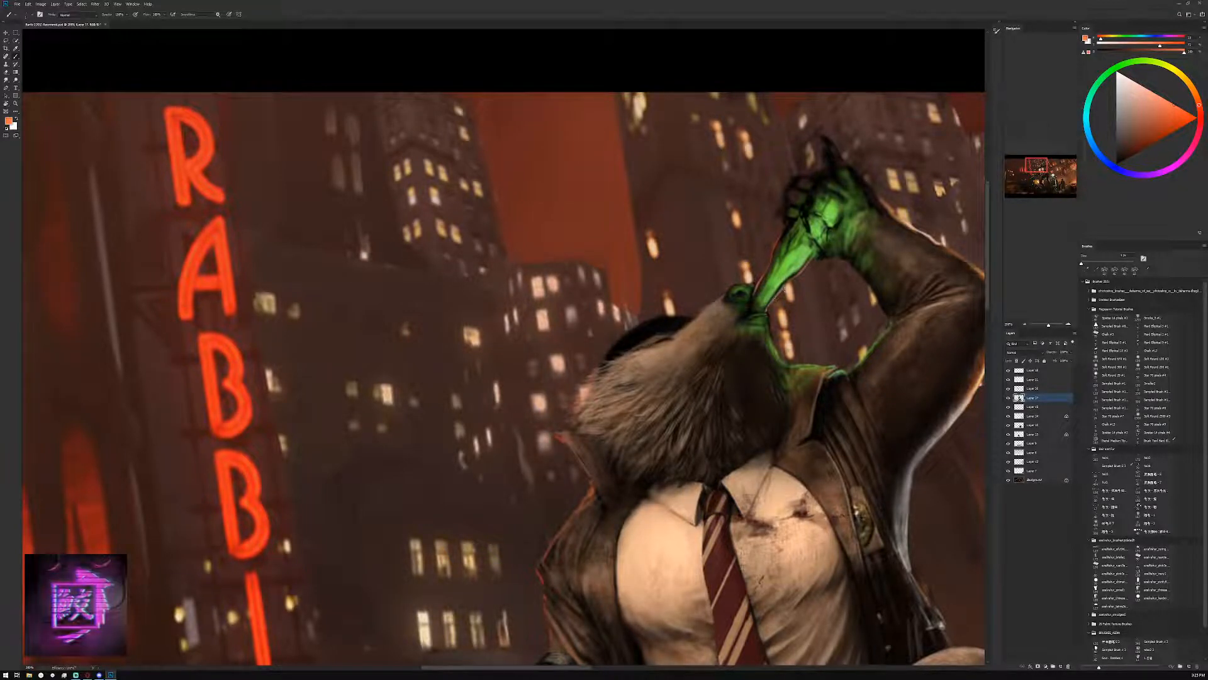
pyautogui.click(1127, 80)
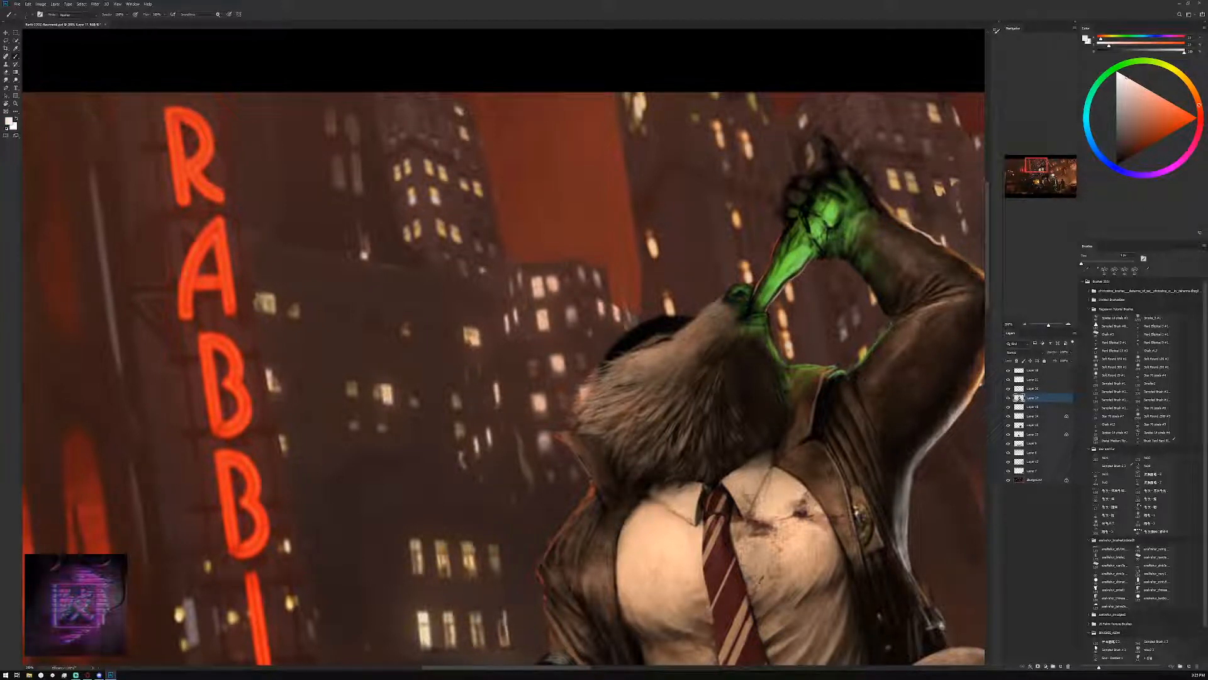
pyautogui.click(1185, 79)
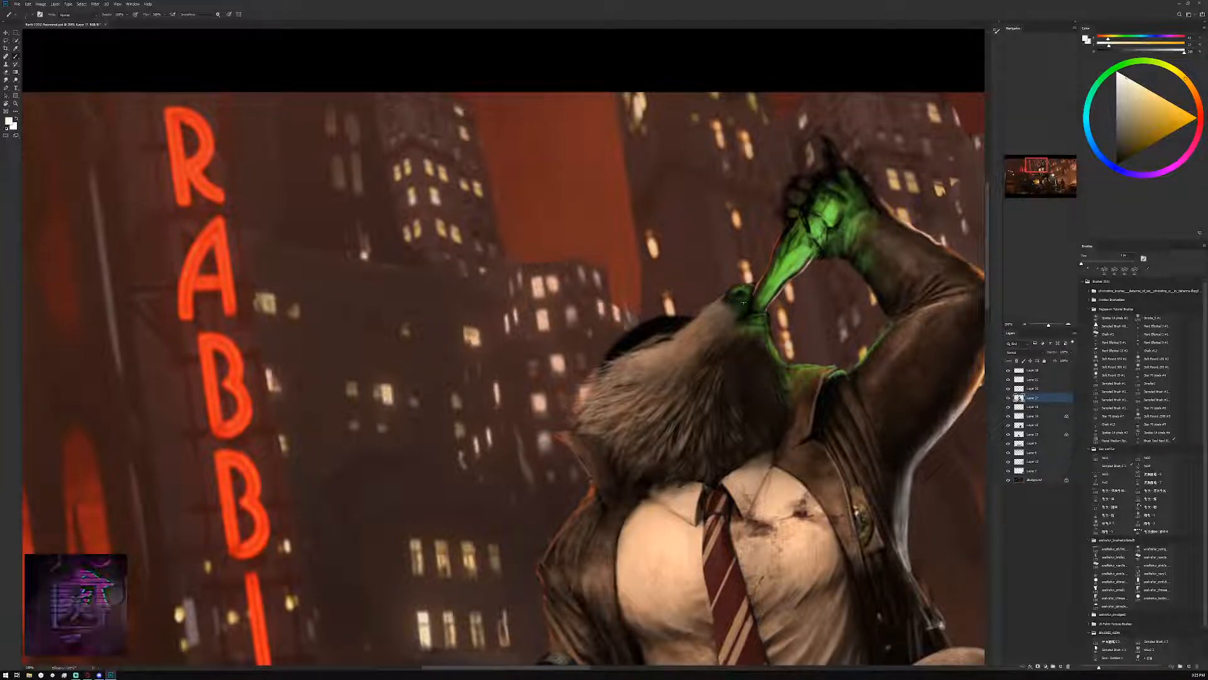
# Refine the green bottle neck above the mouth with short strokes in muted greens sampled from the bottle
pyautogui.keyDown('alt'); pyautogui.click(780, 284); pyautogui.keyUp('alt')
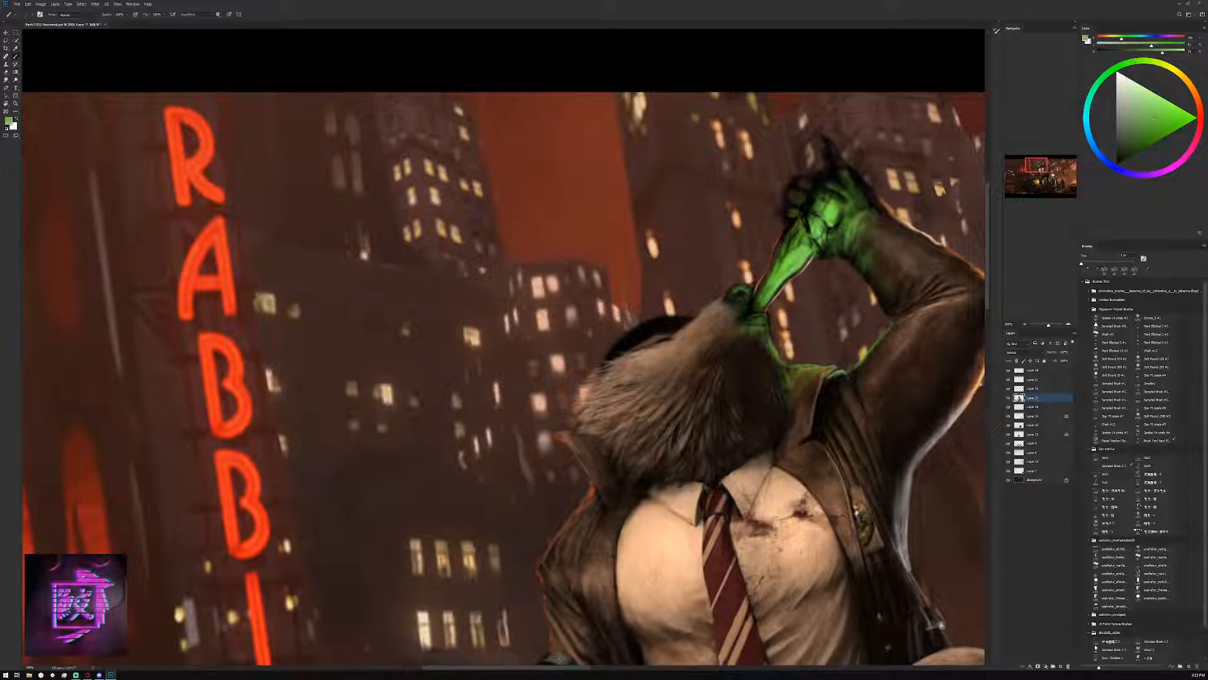
pyautogui.moveTo(772, 297); pyautogui.dragTo(784, 282)
pyautogui.keyDown('alt'); pyautogui.click(781, 285); pyautogui.keyUp('alt')
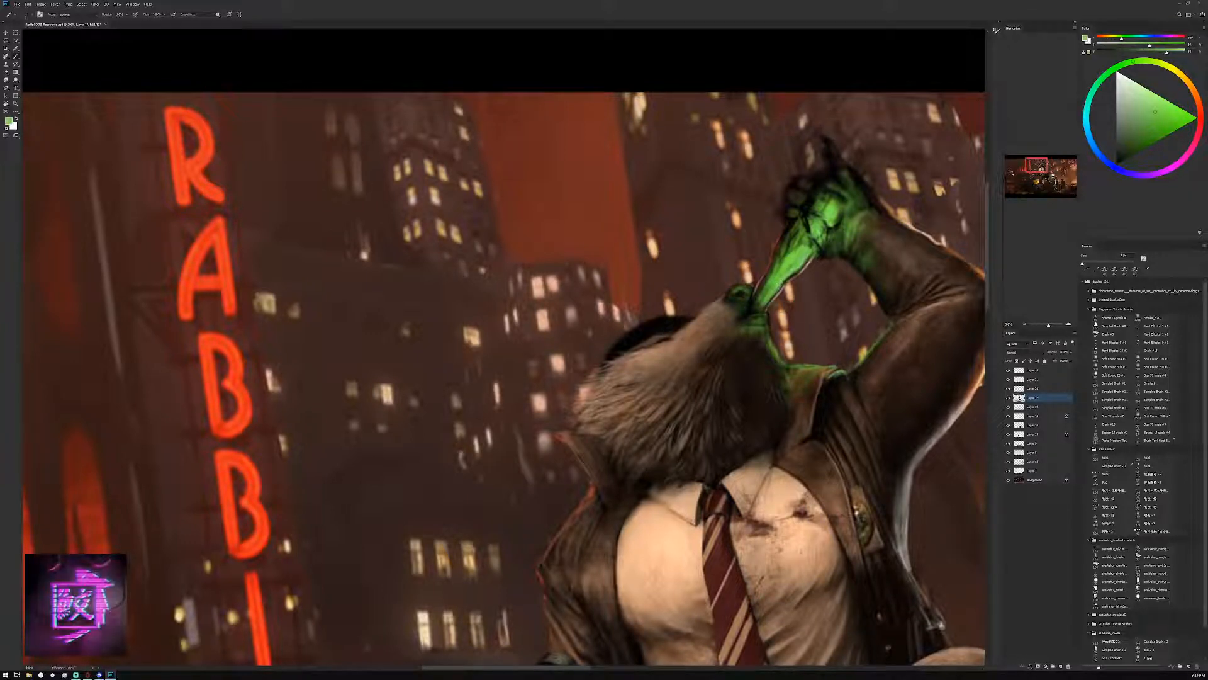
pyautogui.keyDown('alt'); pyautogui.click(783, 283); pyautogui.keyUp('alt')
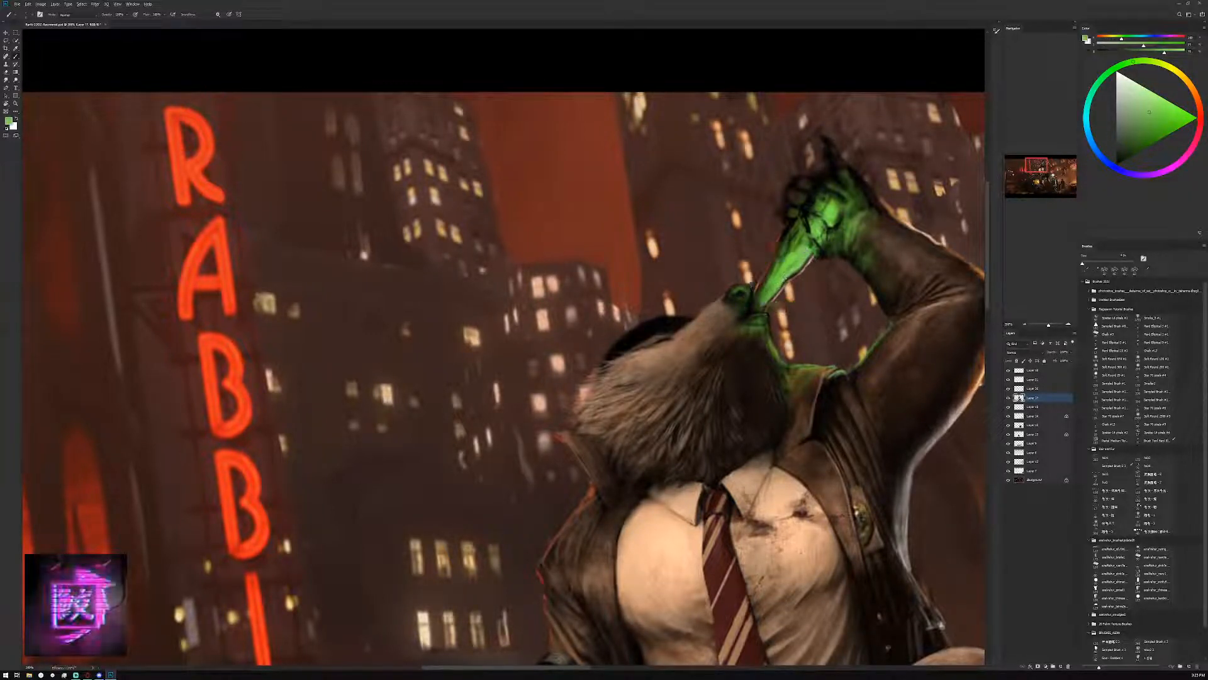
pyautogui.keyDown('alt'); pyautogui.click(783, 283); pyautogui.keyUp('alt')
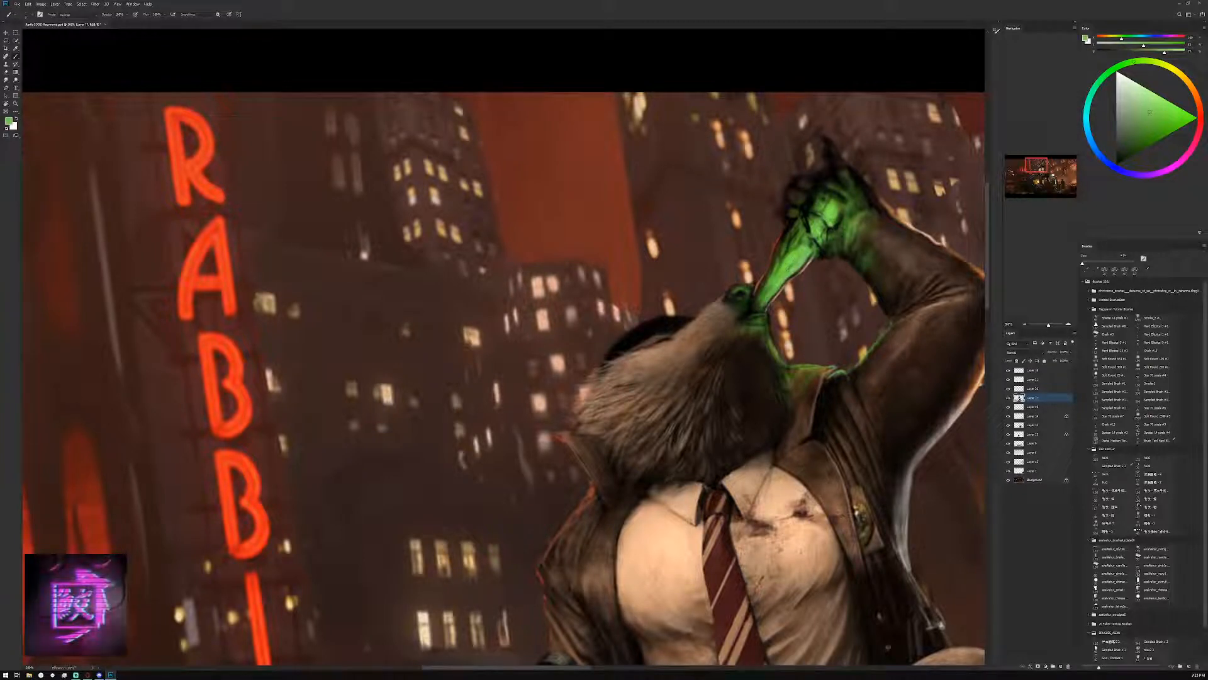
pyautogui.keyDown('alt'); pyautogui.click(795, 267); pyautogui.keyUp('alt')
pyautogui.keyDown('alt'); pyautogui.click(794, 266); pyautogui.keyUp('alt')
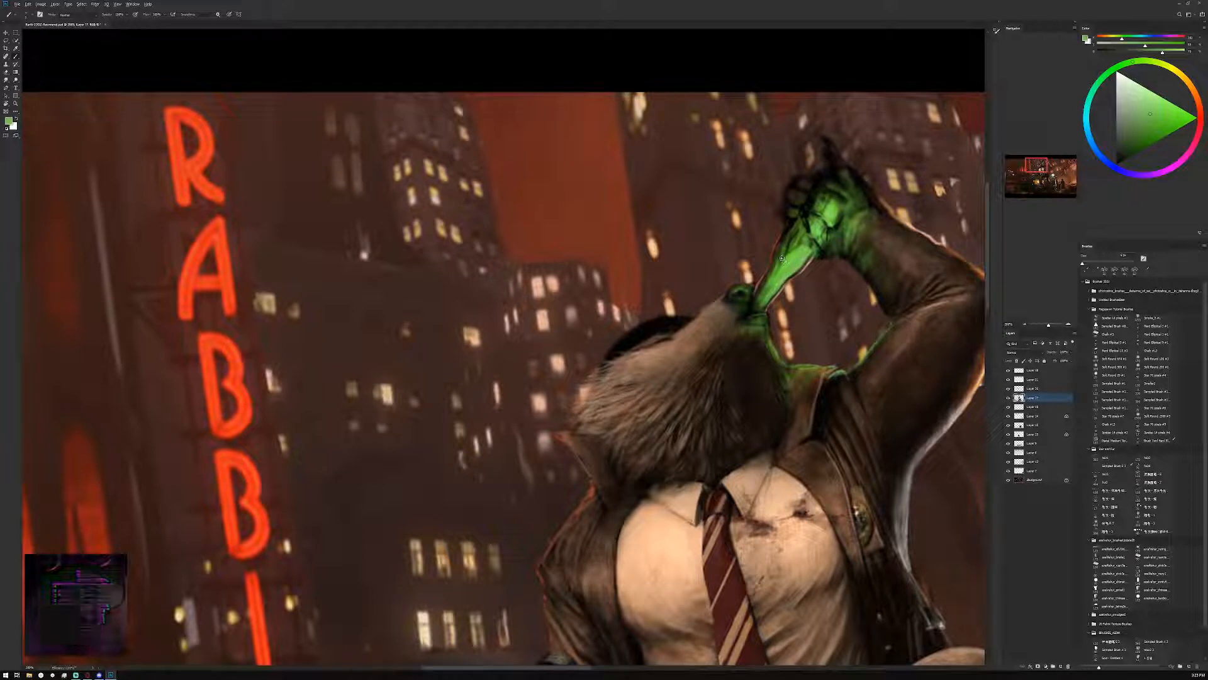
# Clean up the bottle's upper edge below the fingers with dark brown sampled from the background and touches of sampled green
pyautogui.keyDown('alt'); pyautogui.click(798, 286); pyautogui.keyUp('alt')
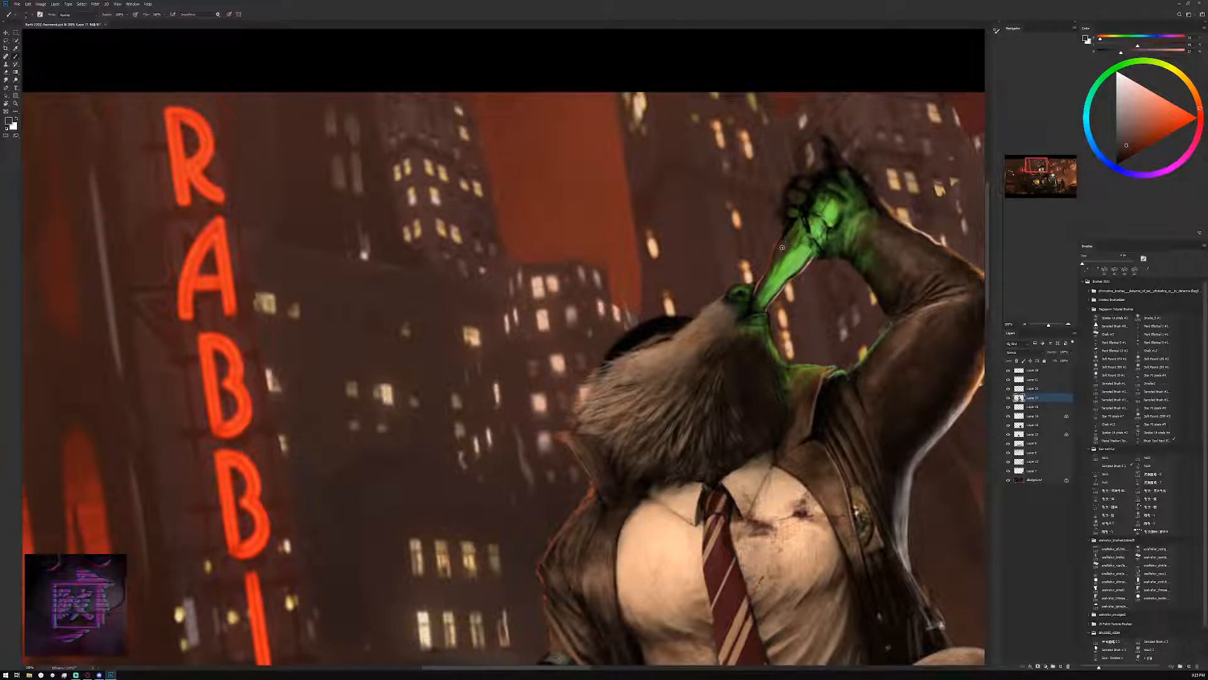
pyautogui.click(1122, 139)
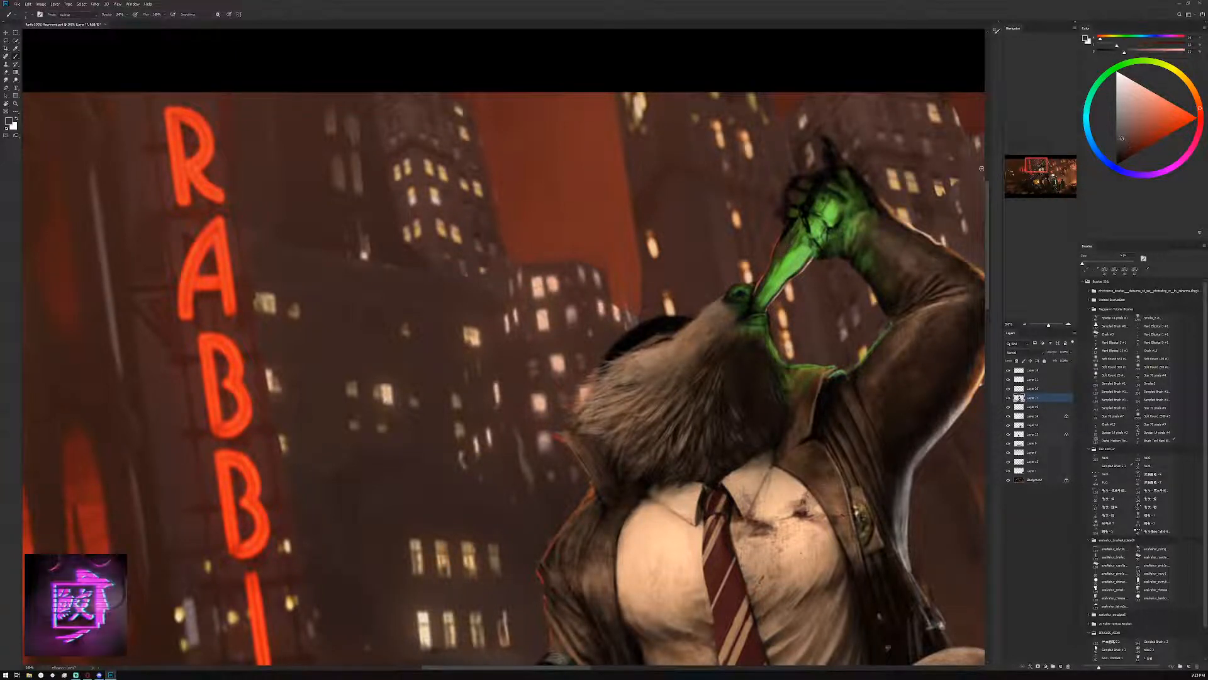
pyautogui.keyDown('alt'); pyautogui.click(781, 252); pyautogui.keyUp('alt')
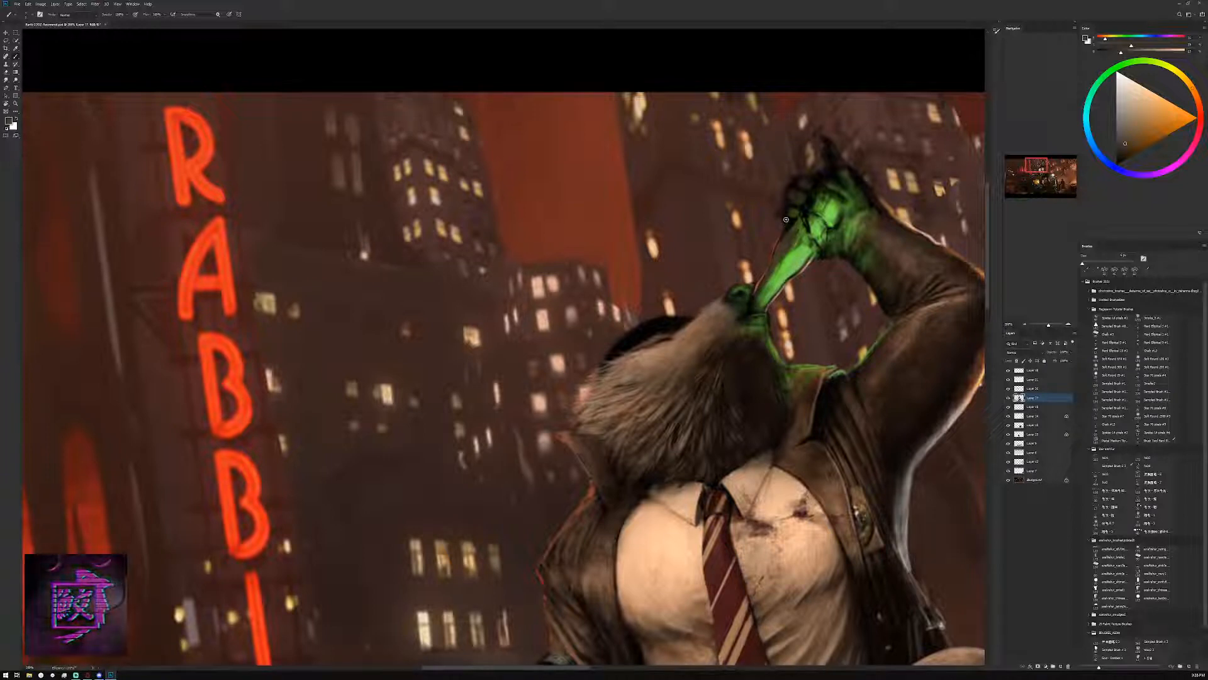
pyautogui.keyDown('alt'); pyautogui.click(782, 264); pyautogui.keyUp('alt')
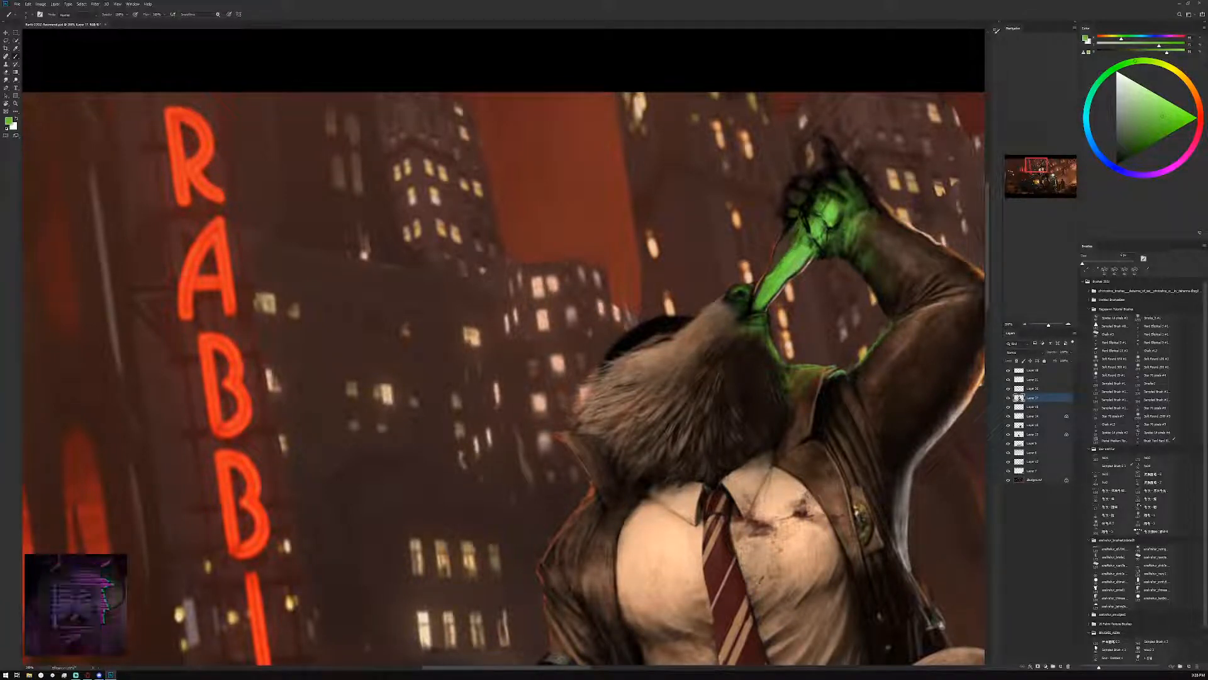
pyautogui.keyDown('alt'); pyautogui.click(786, 252); pyautogui.keyUp('alt')
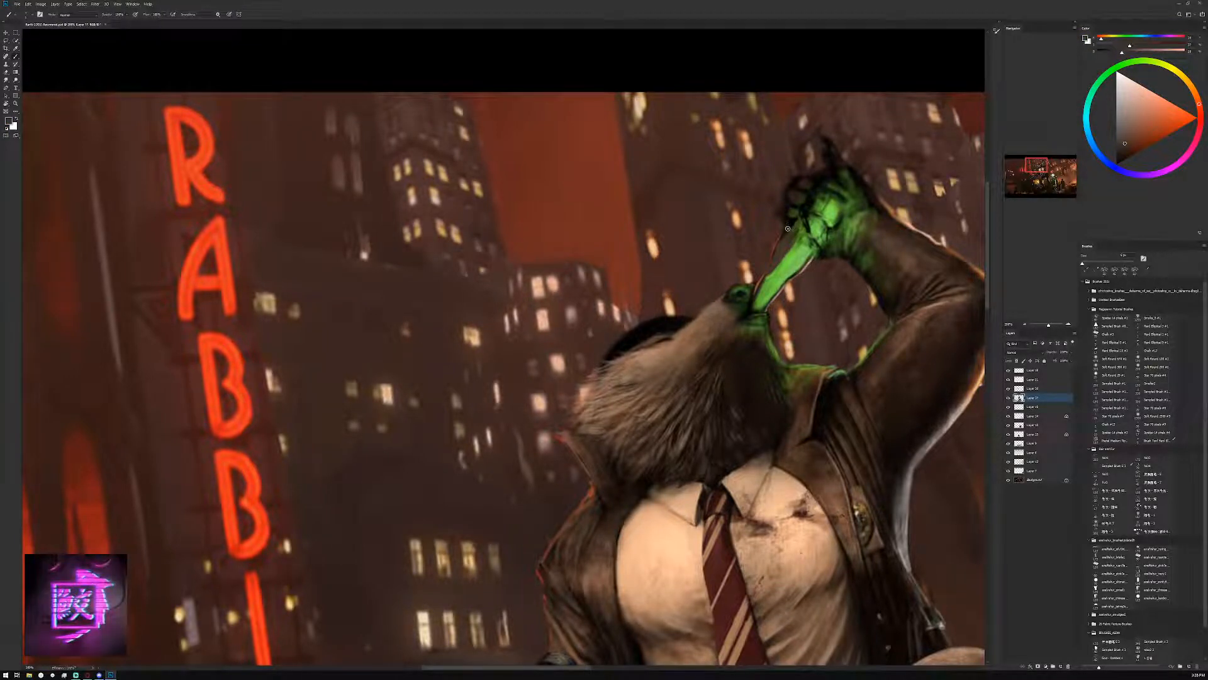
pyautogui.keyDown('alt'); pyautogui.click(776, 254); pyautogui.keyUp('alt')
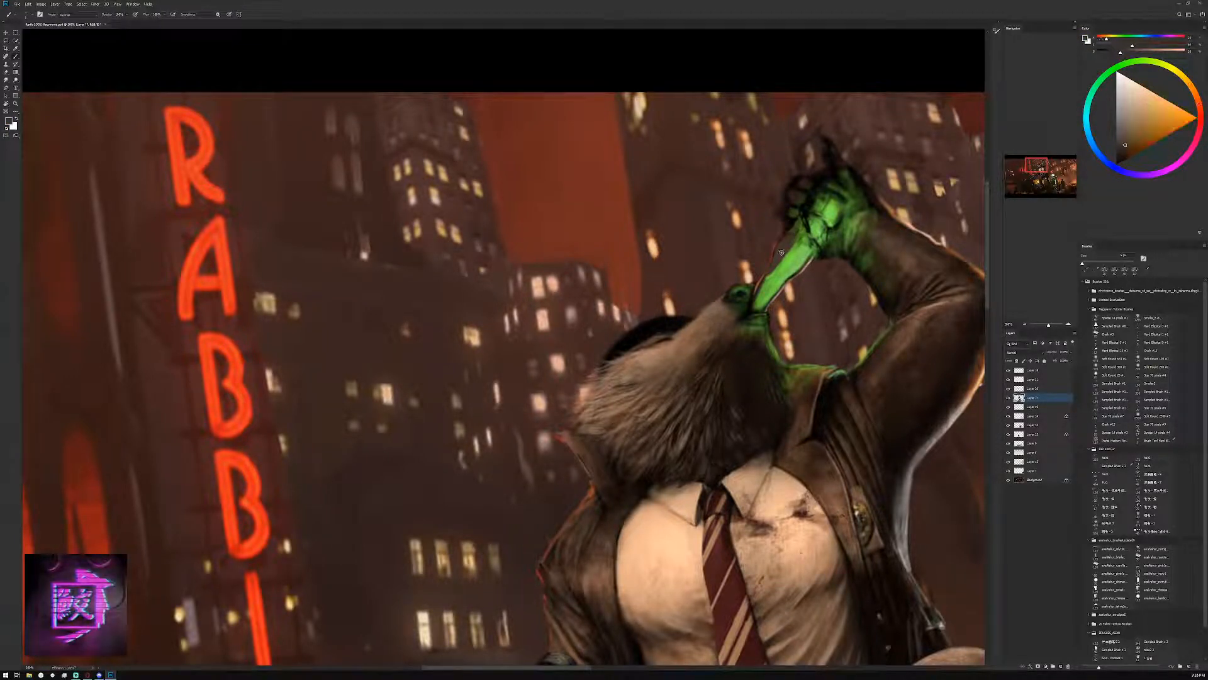
pyautogui.keyDown('alt'); pyautogui.click(770, 251); pyautogui.keyUp('alt')
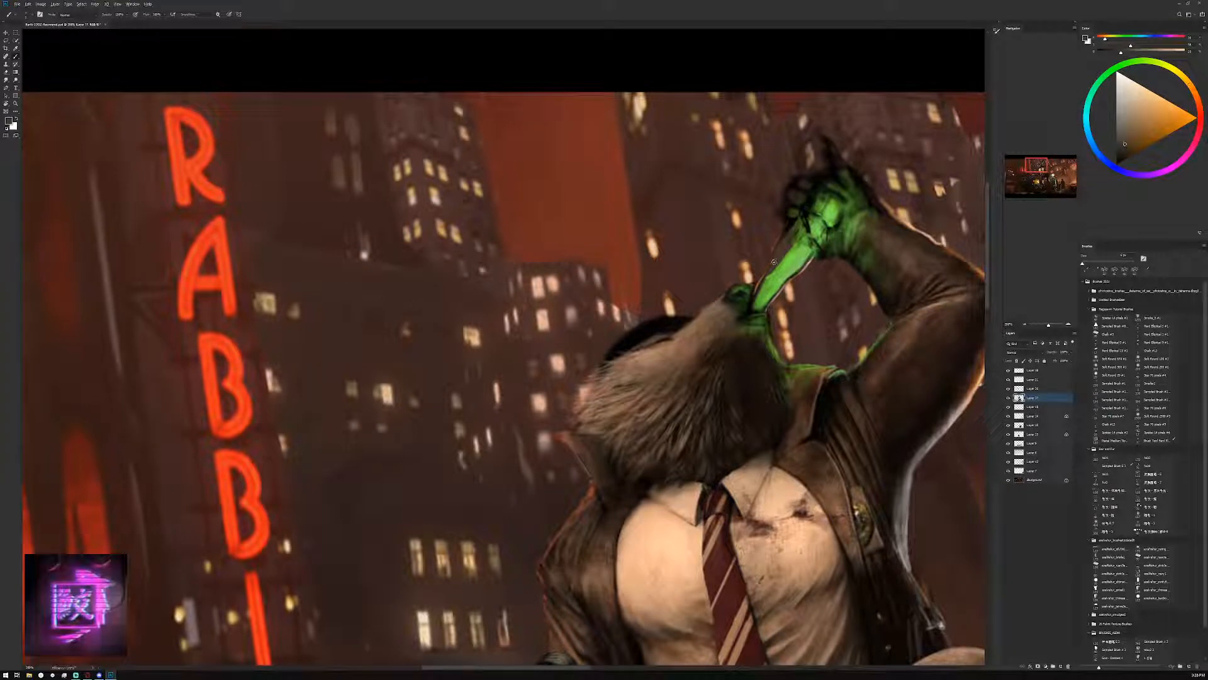
pyautogui.moveTo(773, 258); pyautogui.dragTo(780, 240)
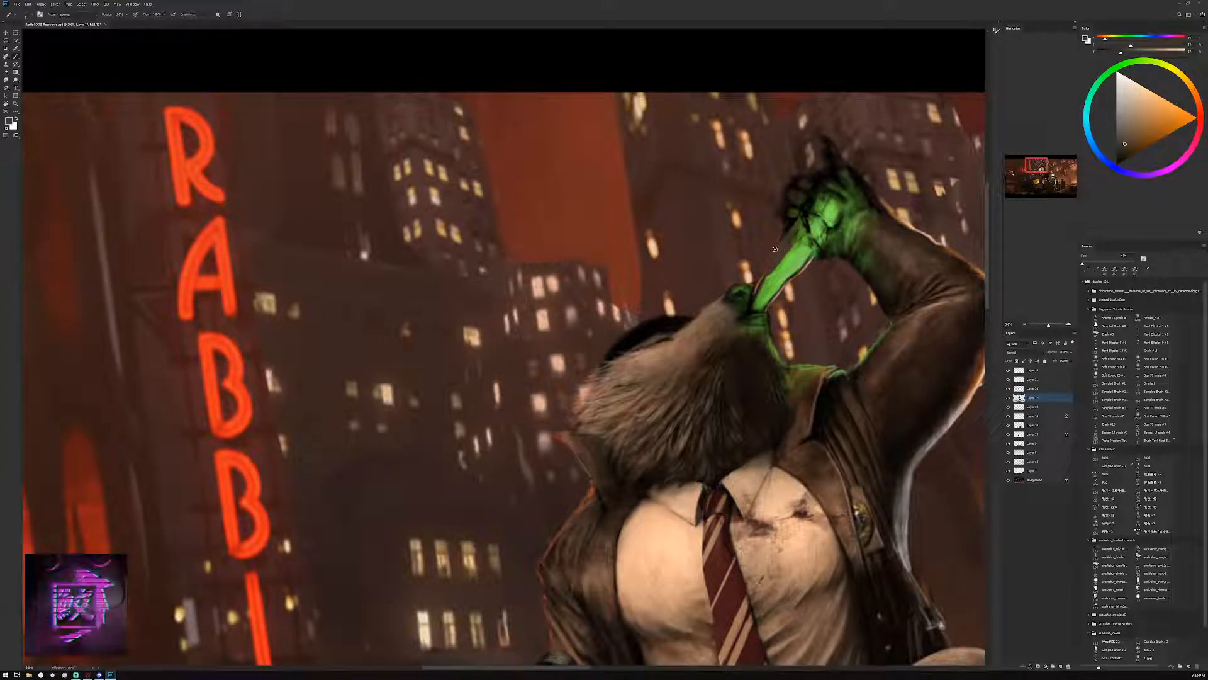
pyautogui.keyDown('alt'); pyautogui.click(774, 258); pyautogui.keyUp('alt')
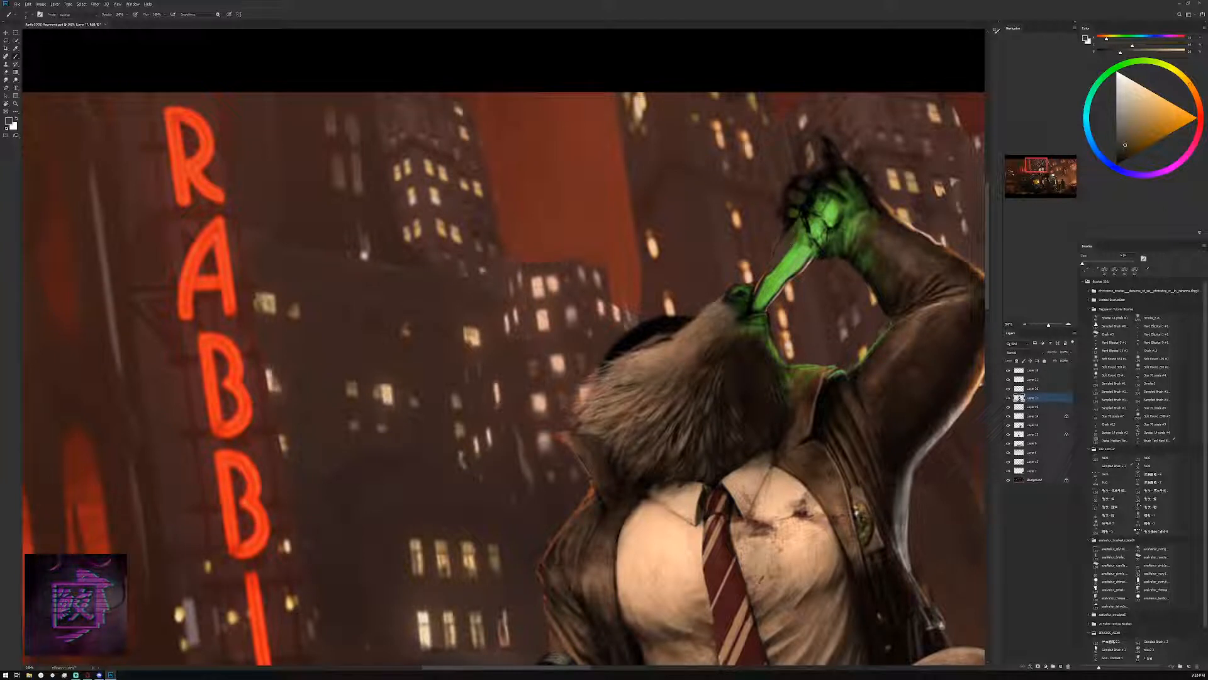
# Paint light green, neon-sign orange-red and mid-green reflections onto the bottle body, checking the whole figure at a smaller zoom
pyautogui.keyDown('alt'); pyautogui.click(782, 267); pyautogui.keyUp('alt')
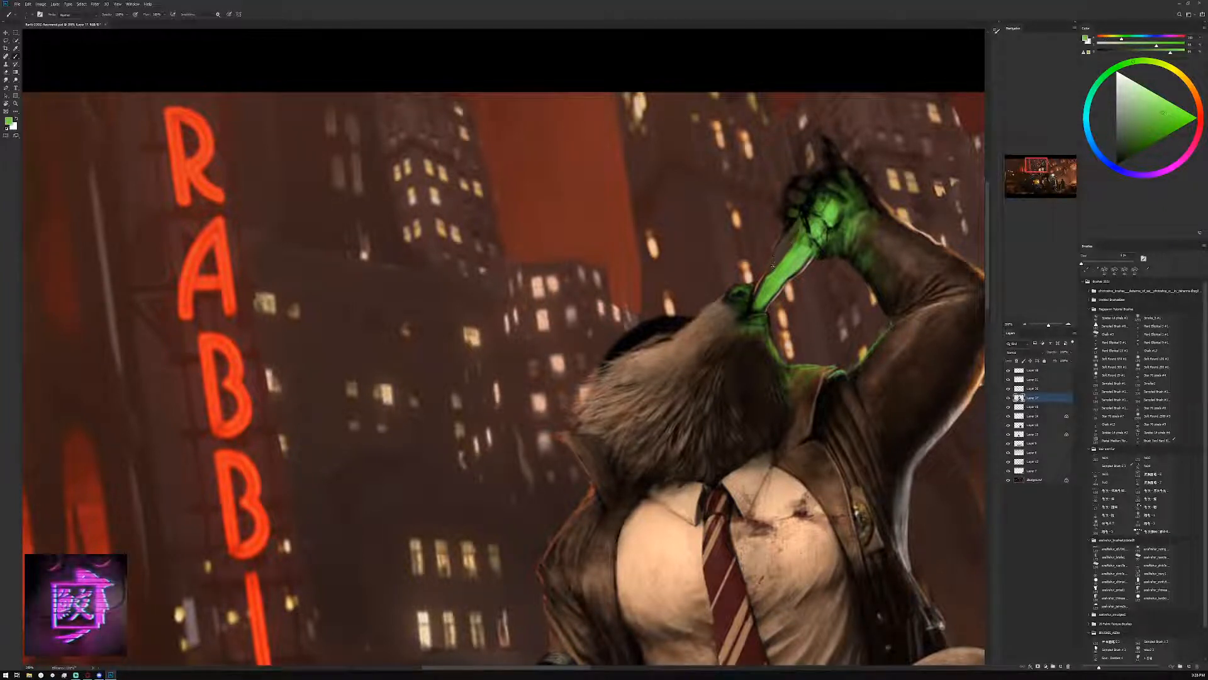
pyautogui.click(1028, 325)
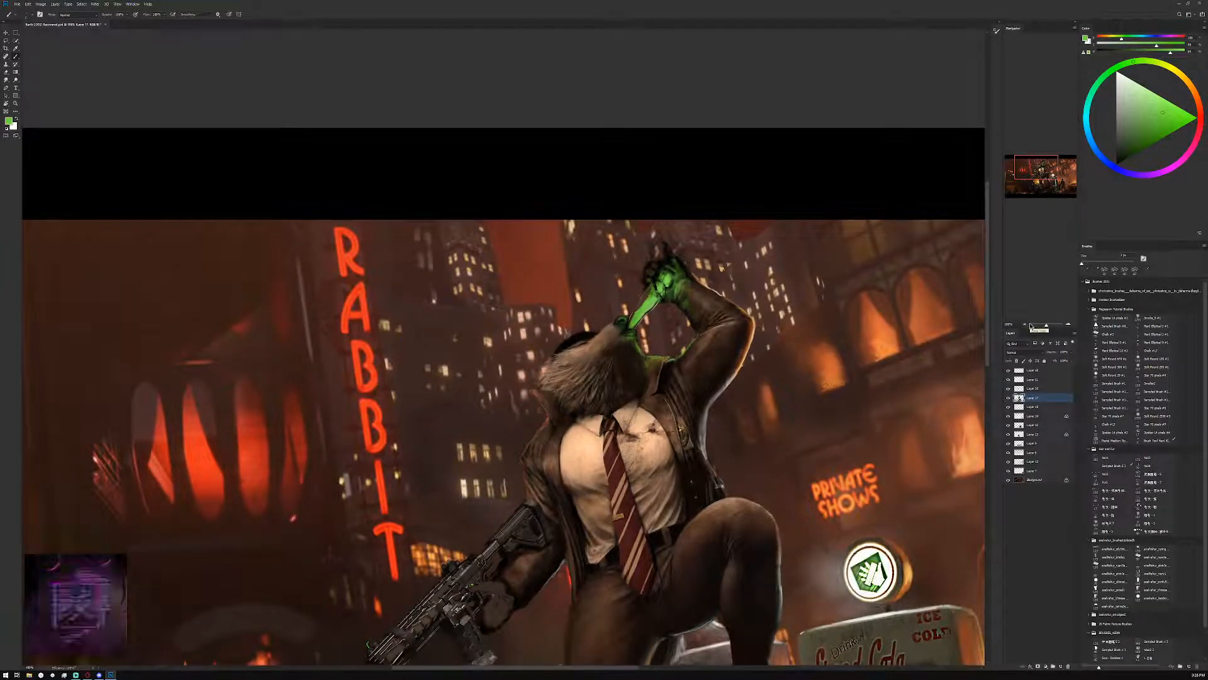
pyautogui.click(1067, 324)
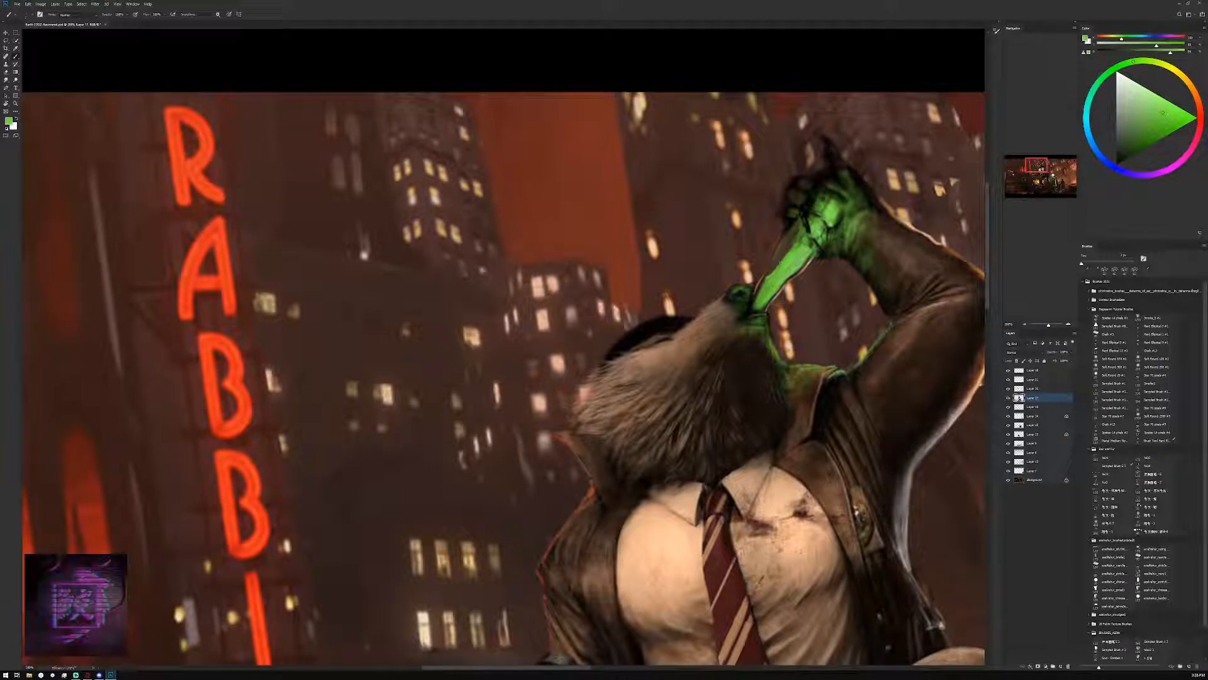
pyautogui.click(1160, 96)
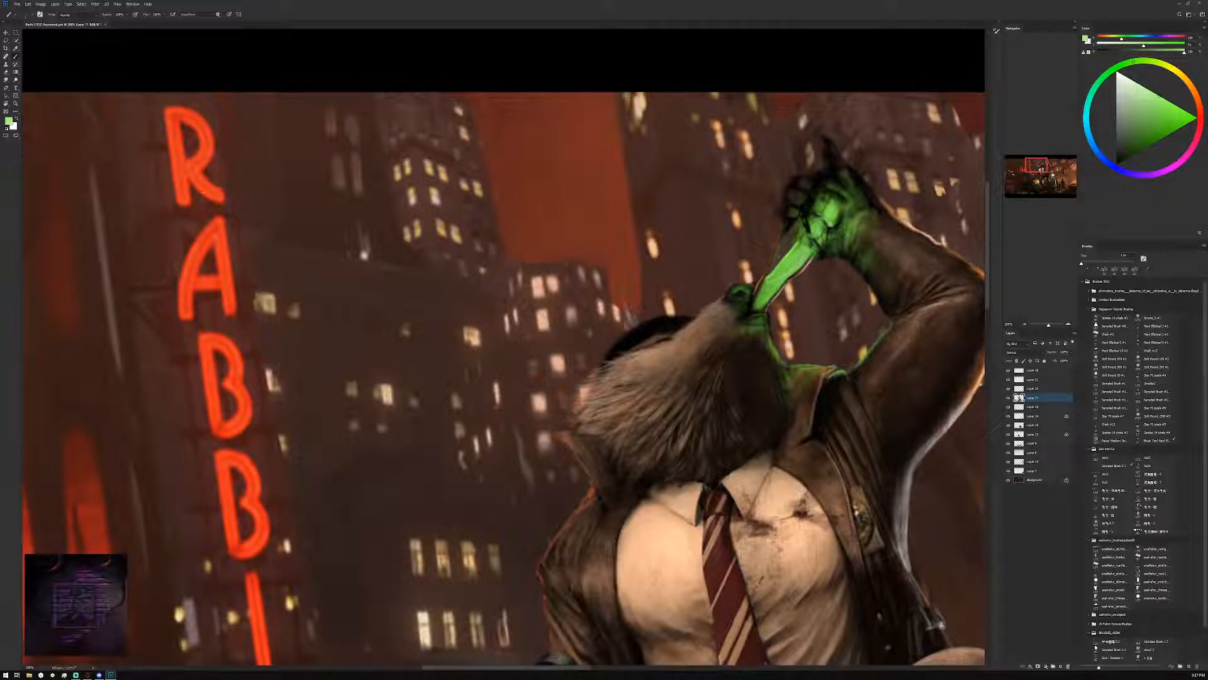
pyautogui.keyDown('alt'); pyautogui.click(215, 238); pyautogui.keyUp('alt')
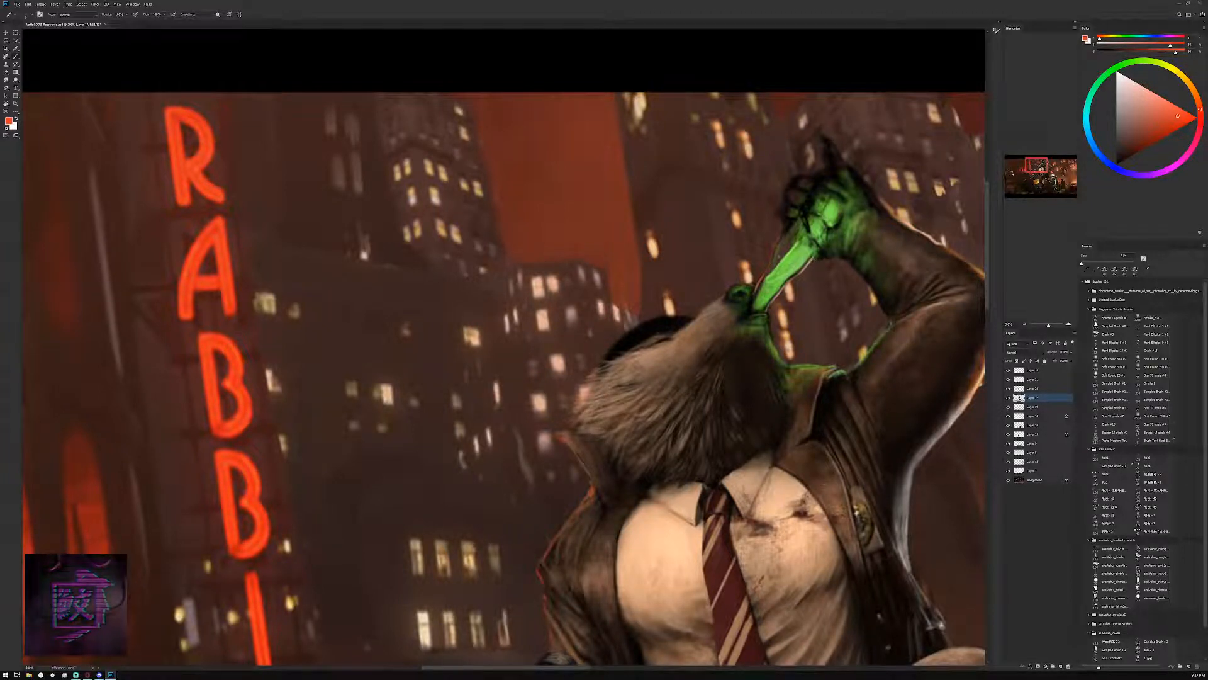
pyautogui.keyDown('alt'); pyautogui.click(797, 246); pyautogui.keyUp('alt')
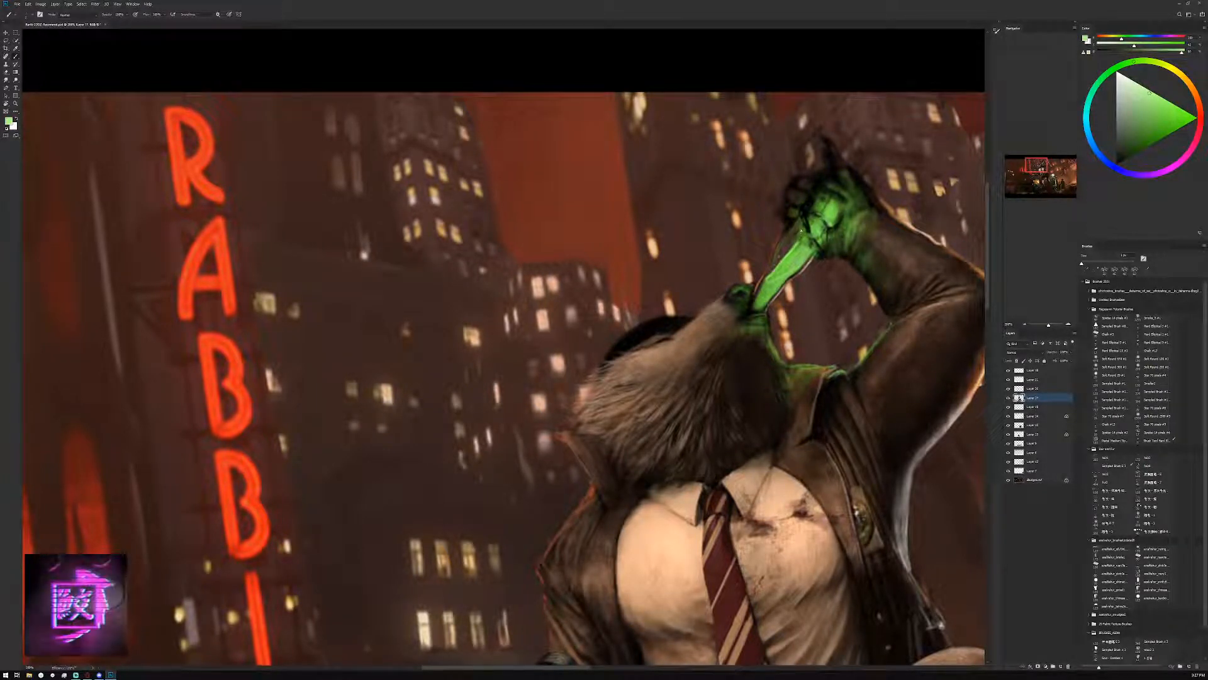
pyautogui.click(1163, 114)
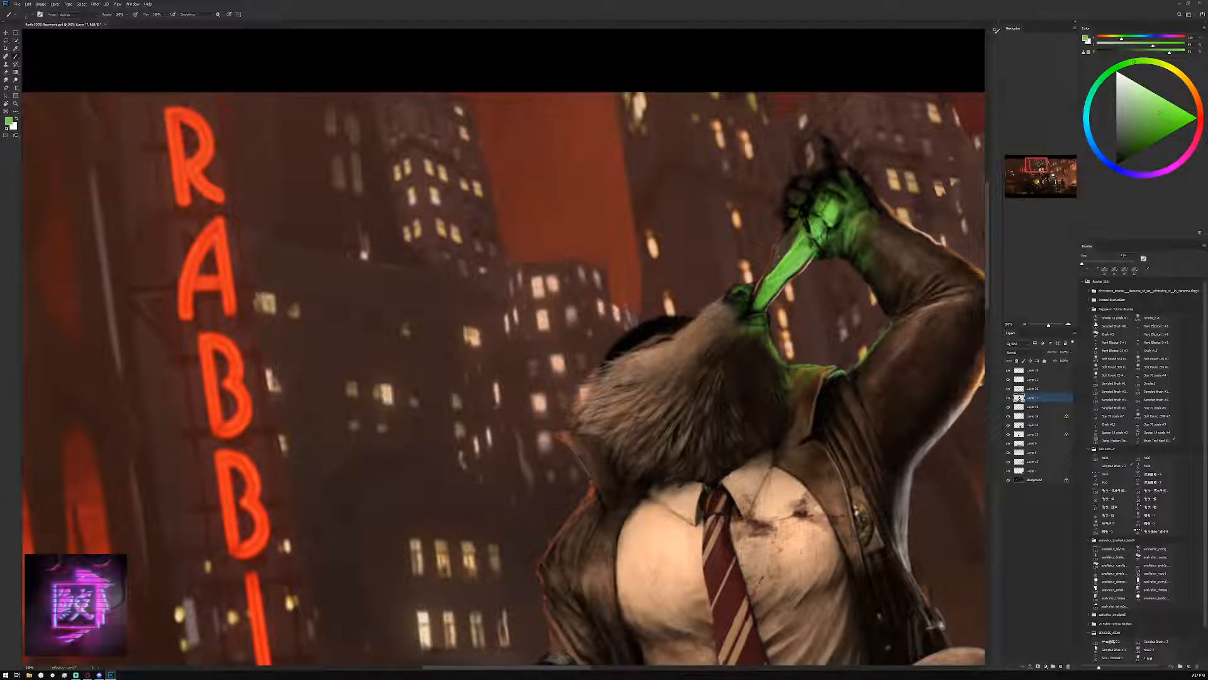
# Darken the lines between the bottle and the gripping hand with dark green sampled from the fingers
pyautogui.keyDown('alt'); pyautogui.click(814, 200); pyautogui.keyUp('alt')
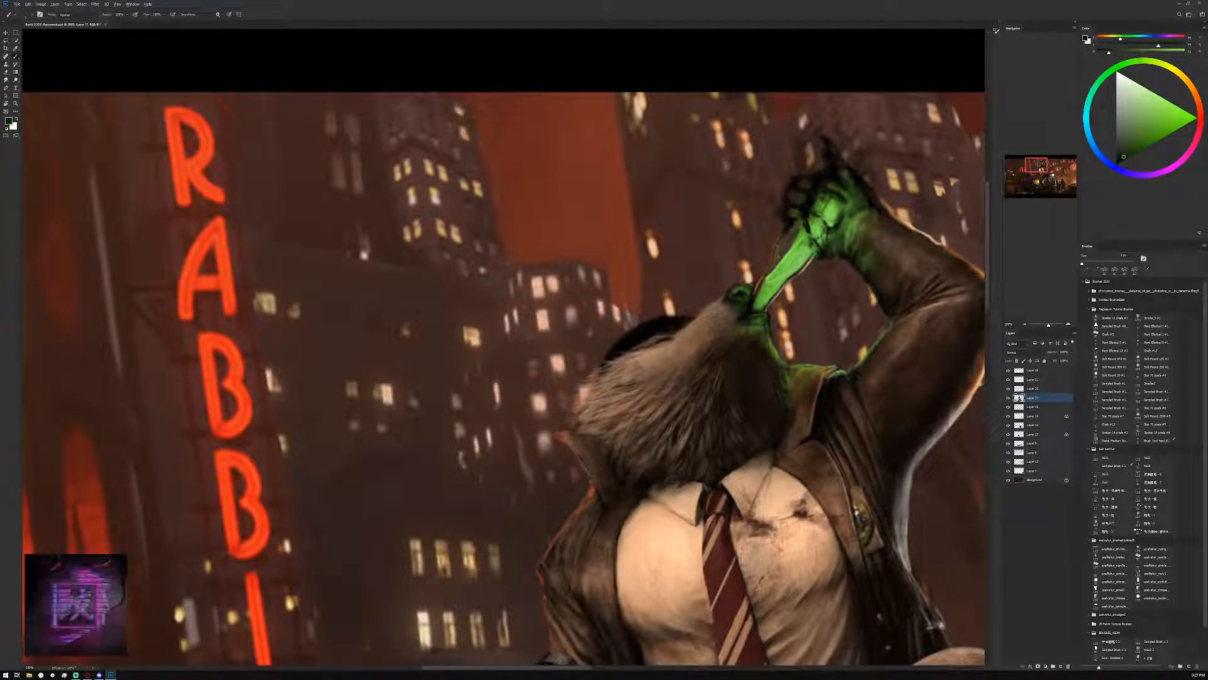
pyautogui.keyDown('alt'); pyautogui.click(824, 200); pyautogui.keyUp('alt')
pyautogui.keyDown('alt'); pyautogui.click(833, 241); pyautogui.keyUp('alt')
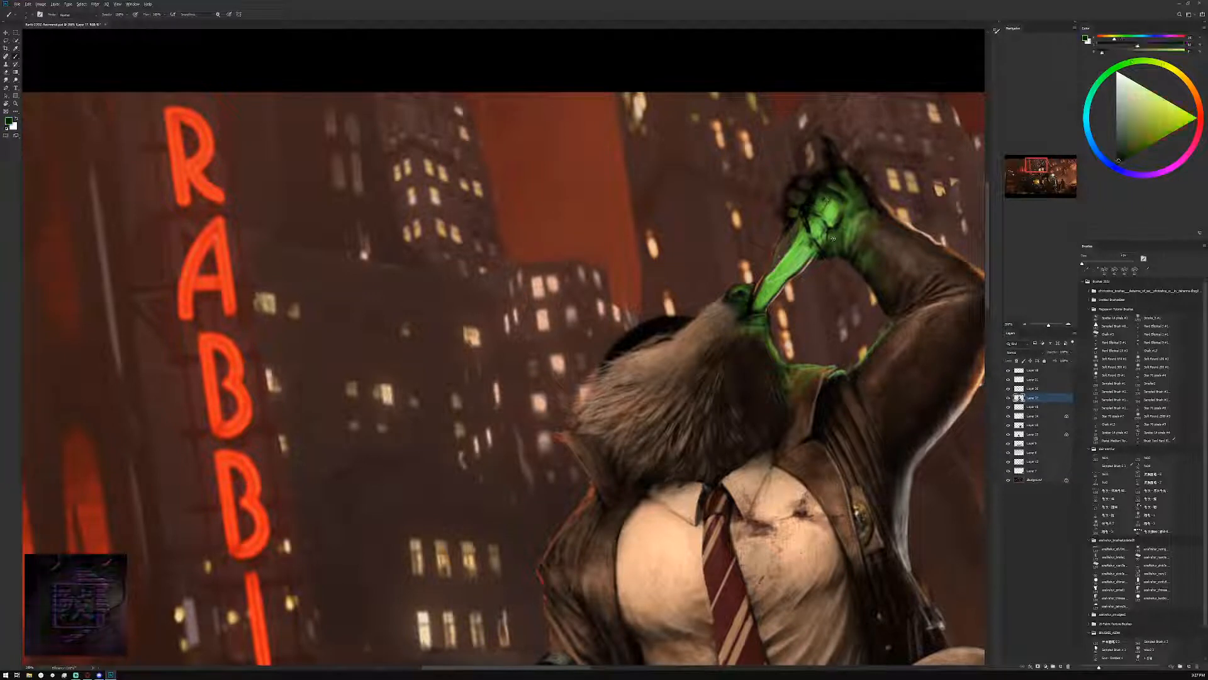
pyautogui.moveTo(835, 239)
pyautogui.mouseDown()
pyautogui.moveTo(864, 197)
pyautogui.moveTo(837, 240)
pyautogui.moveTo(813, 225)
pyautogui.mouseUp()
pyautogui.keyDown('alt'); pyautogui.click(843, 221); pyautogui.keyUp('alt')
# Enlarge the brush and paint near-black green shadow over the lower part of the hand around the bottle
pyautogui.press(']')
pyautogui.press(']')
pyautogui.press(']')
pyautogui.press(']')
pyautogui.keyDown('alt'); pyautogui.click(836, 237); pyautogui.keyUp('alt')
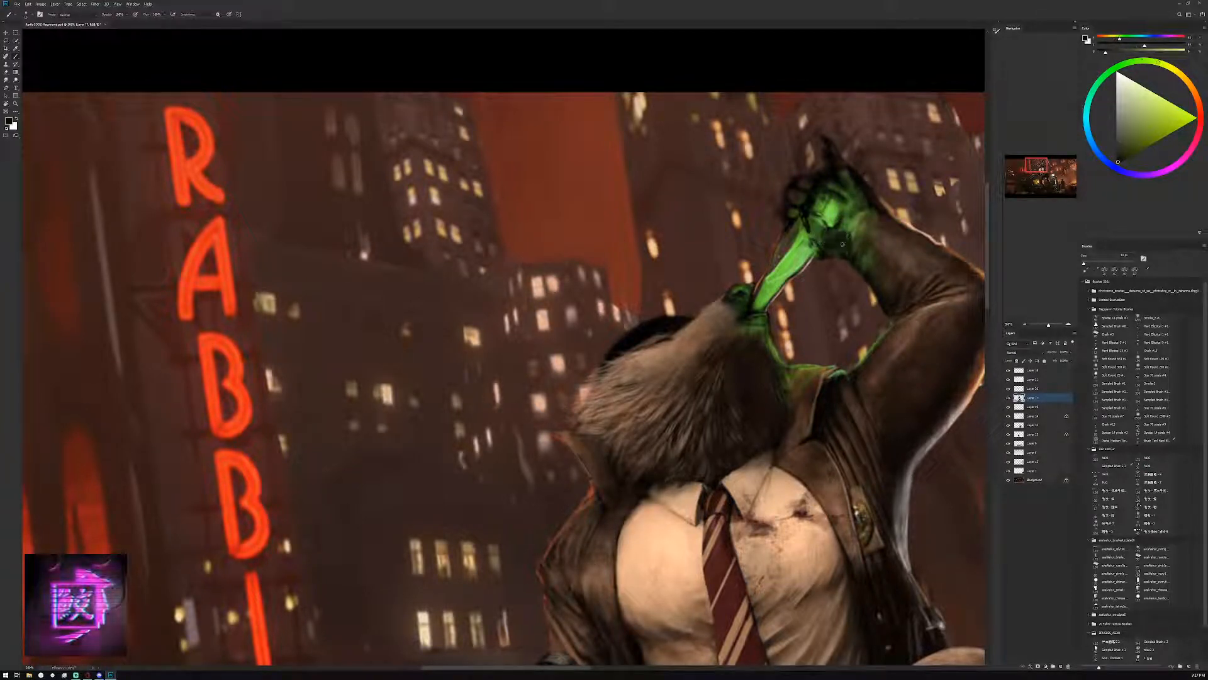
pyautogui.keyDown('alt'); pyautogui.click(844, 241); pyautogui.keyUp('alt')
pyautogui.moveTo(825, 229); pyautogui.dragTo(818, 234)
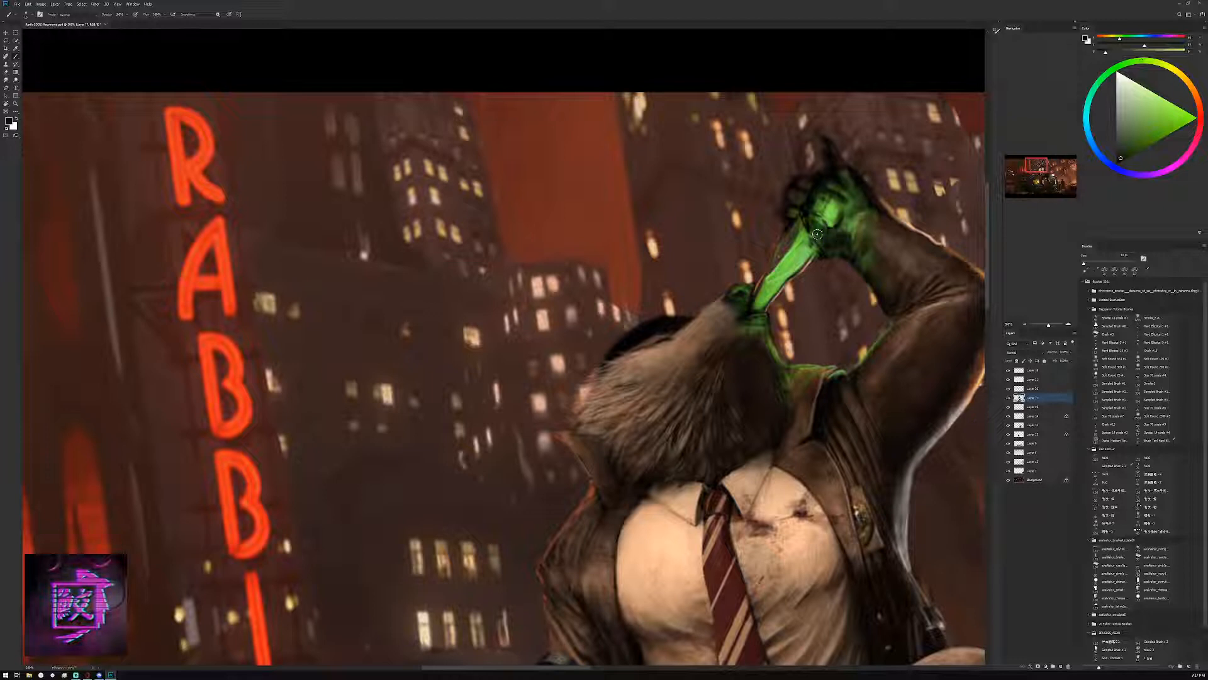
# Shape the curled fingers with bright green sampled from the hand's glow, using a smaller brush
pyautogui.keyDown('alt'); pyautogui.click(794, 192); pyautogui.keyUp('alt')
pyautogui.keyDown('alt'); pyautogui.click(830, 210); pyautogui.keyUp('alt')
pyautogui.press('[')
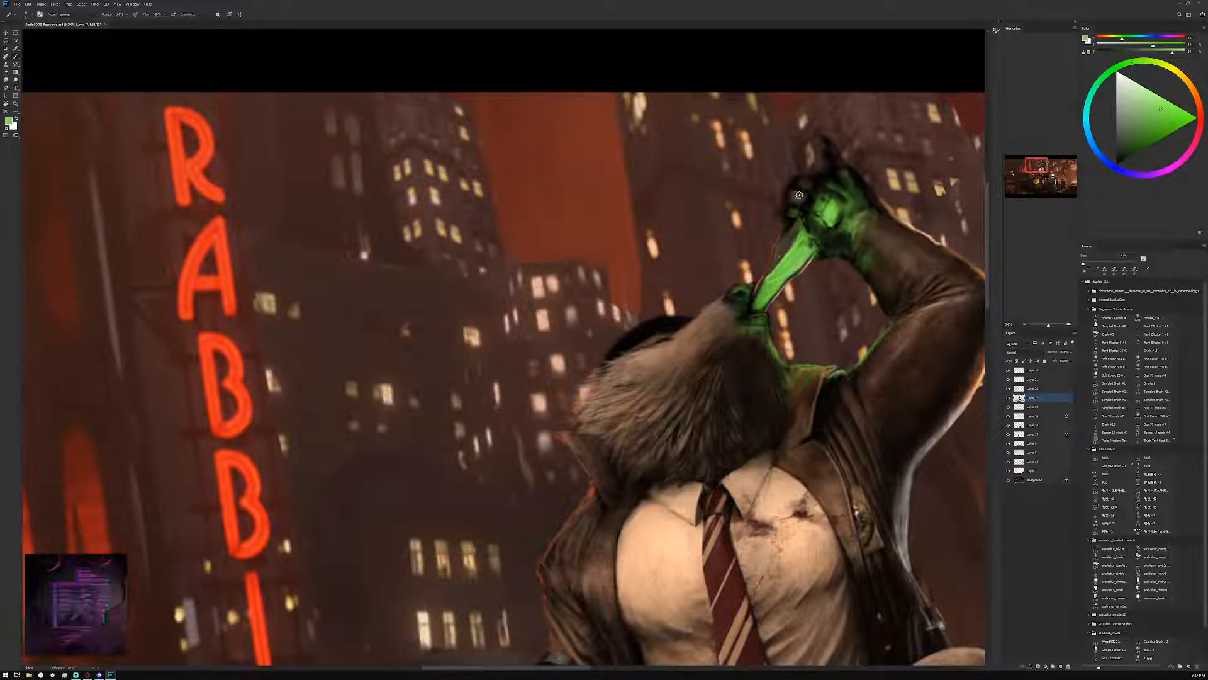
pyautogui.moveTo(799, 195); pyautogui.dragTo(841, 183)
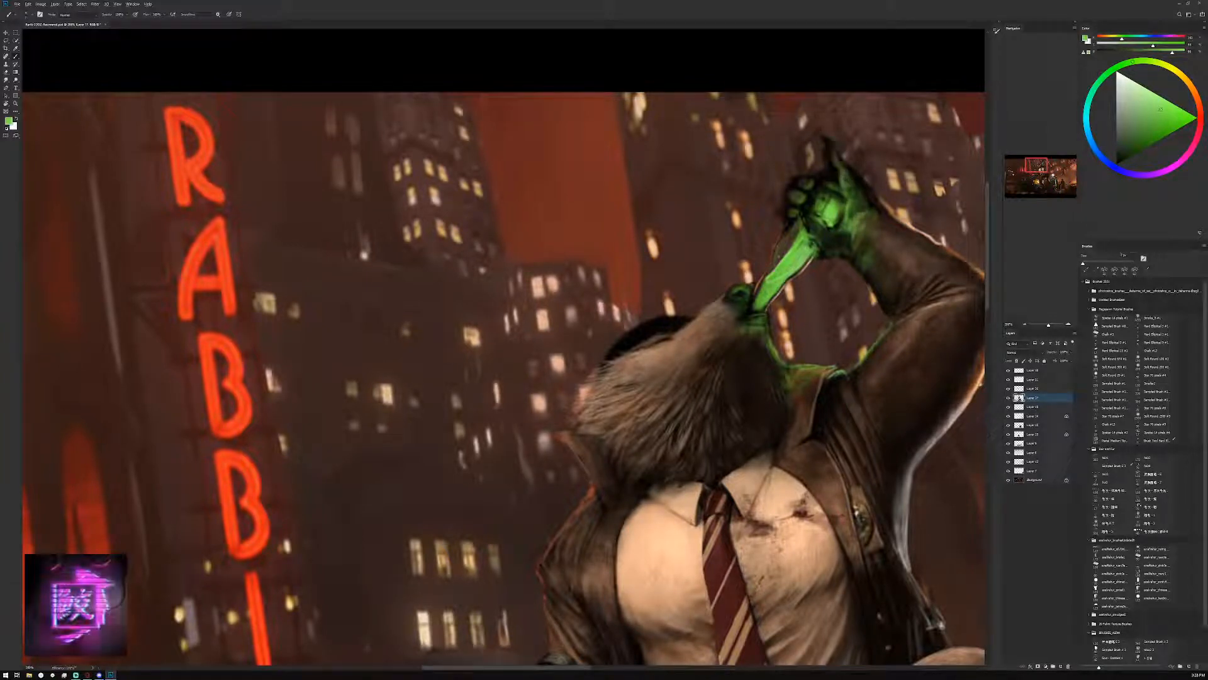
# Extend the green light up the raised finger at the top of the hand
pyautogui.keyDown('alt'); pyautogui.click(843, 181); pyautogui.keyUp('alt')
pyautogui.moveTo(850, 178); pyautogui.dragTo(837, 157)
pyautogui.keyDown('alt'); pyautogui.click(843, 186); pyautogui.keyUp('alt')
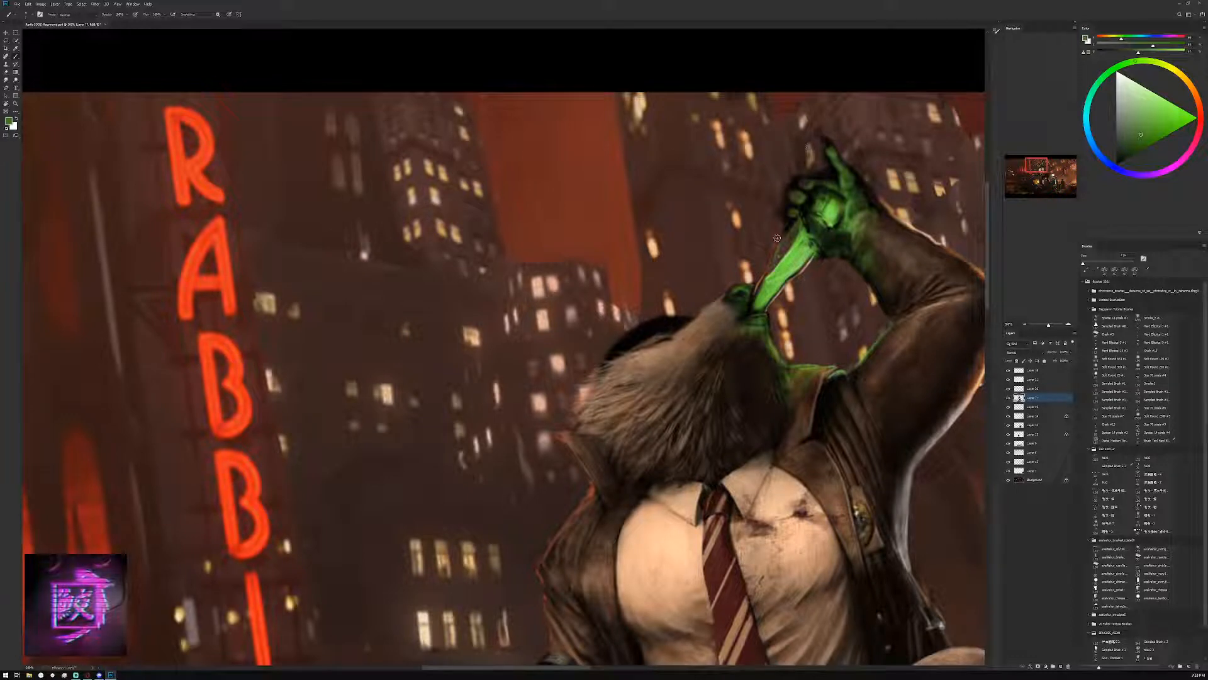
# Edge the outer side of the bottle with red sampled from the neon sign and dark brown, and tint the glass muted green
pyautogui.keyDown('alt'); pyautogui.click(196, 166); pyautogui.keyUp('alt')
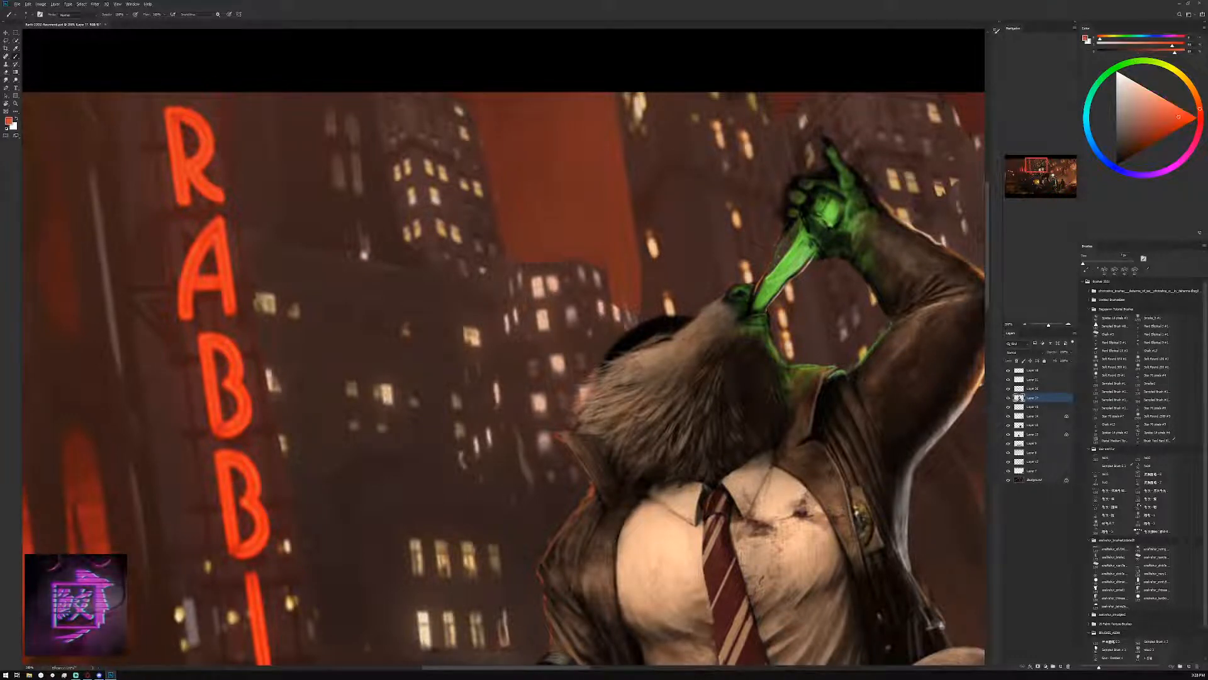
pyautogui.keyDown('alt'); pyautogui.click(784, 236); pyautogui.keyUp('alt')
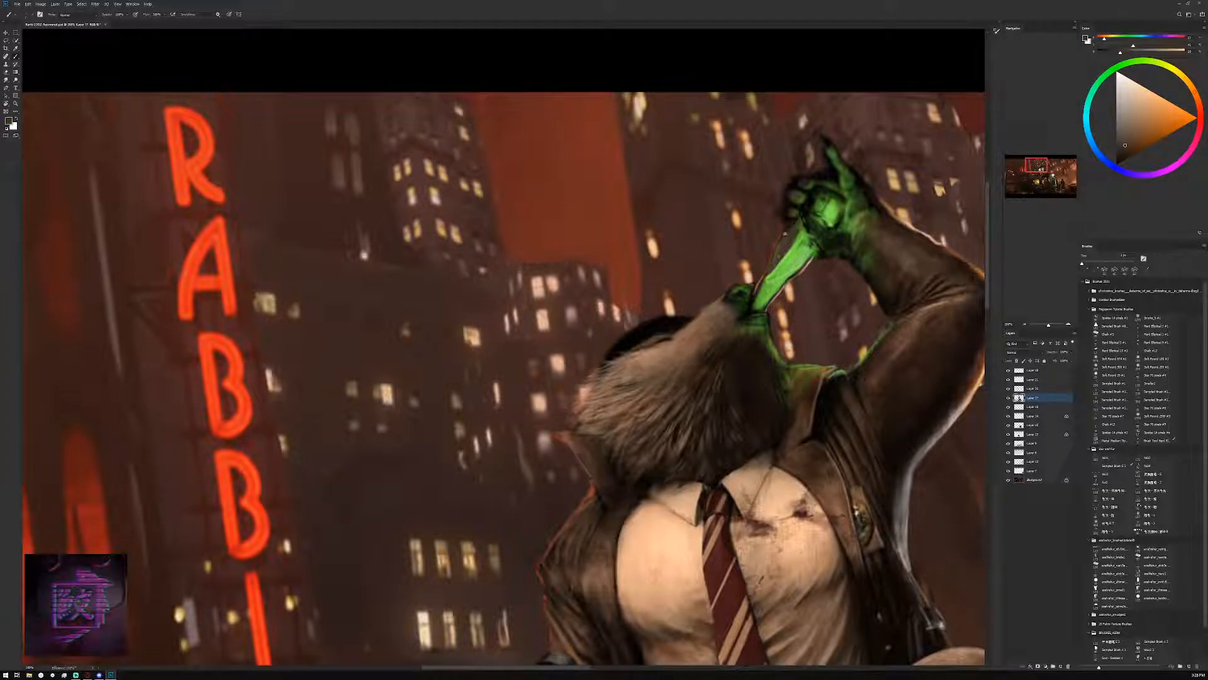
pyautogui.keyDown('alt'); pyautogui.click(788, 243); pyautogui.keyUp('alt')
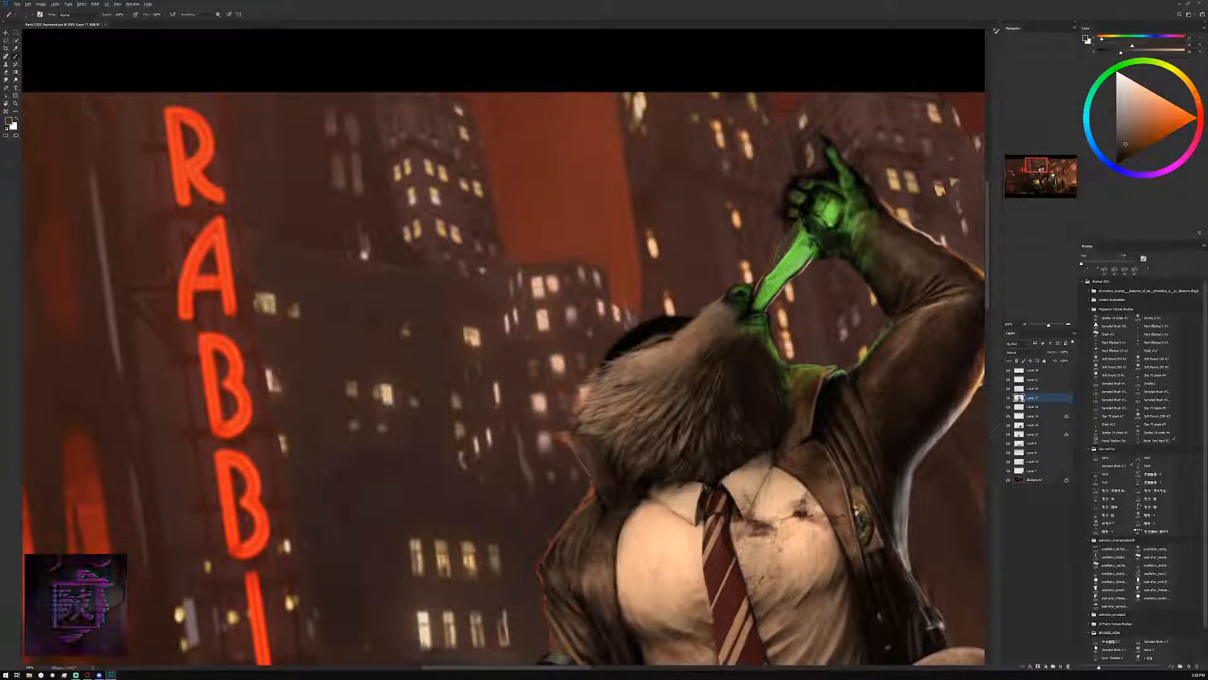
pyautogui.keyDown('alt'); pyautogui.click(783, 244); pyautogui.keyUp('alt')
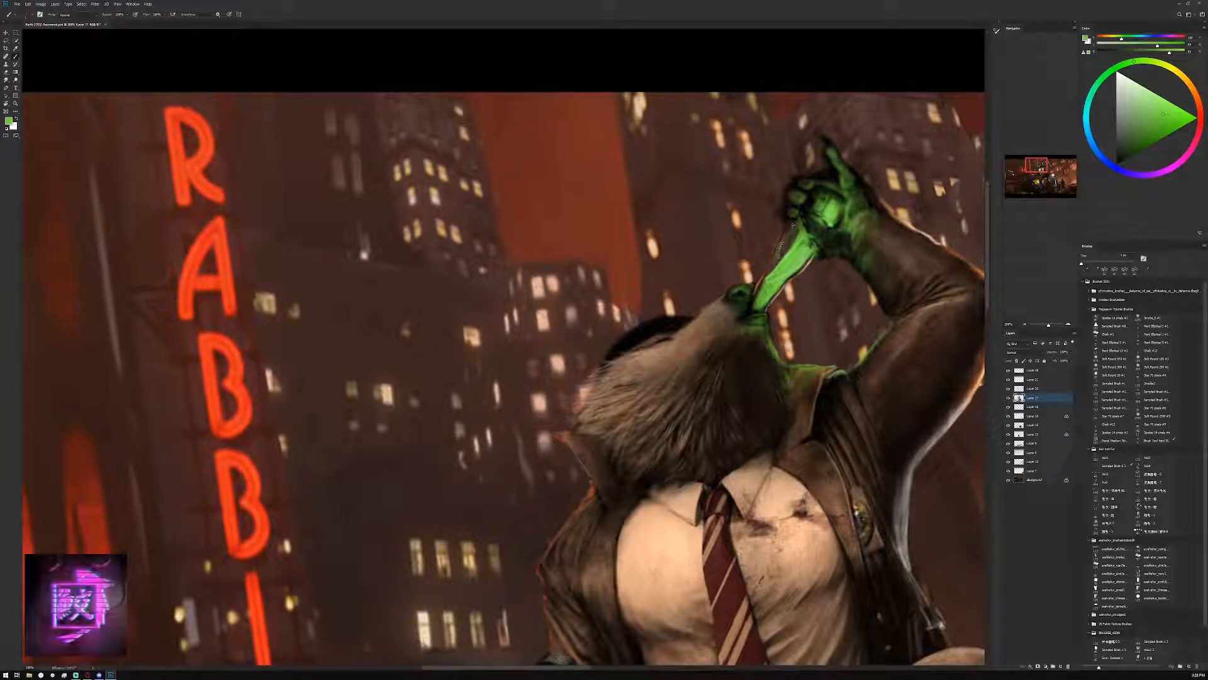
pyautogui.click(1150, 112)
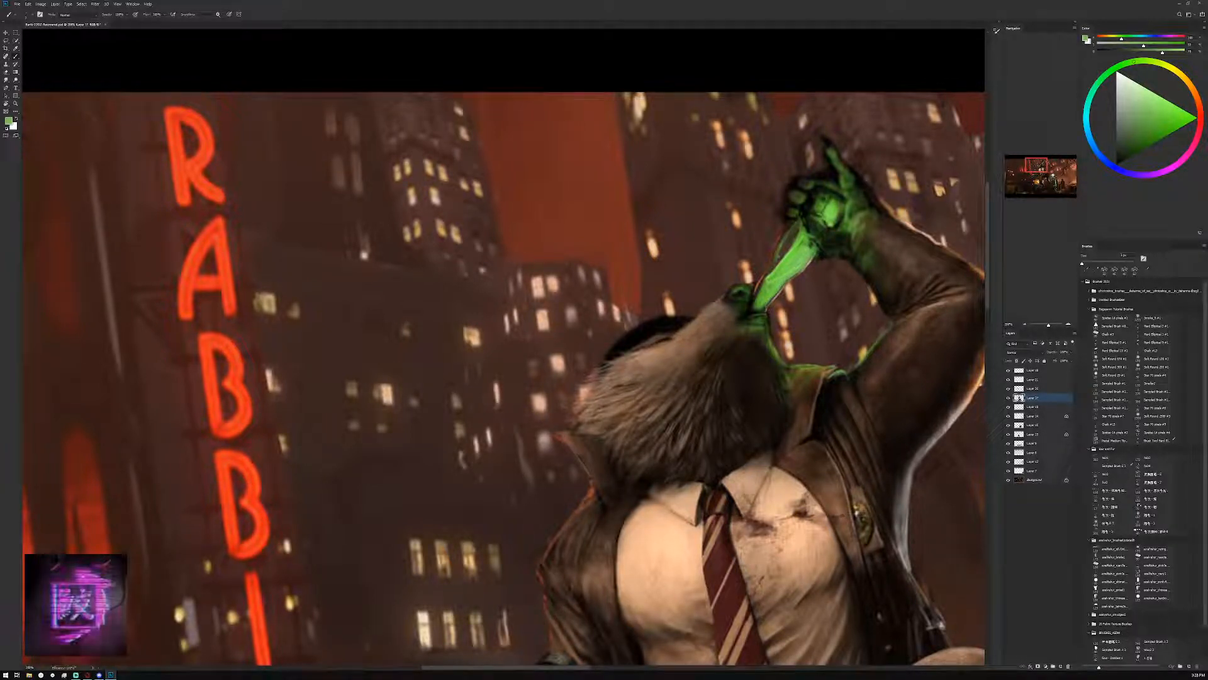
pyautogui.keyDown('alt'); pyautogui.click(794, 263); pyautogui.keyUp('alt')
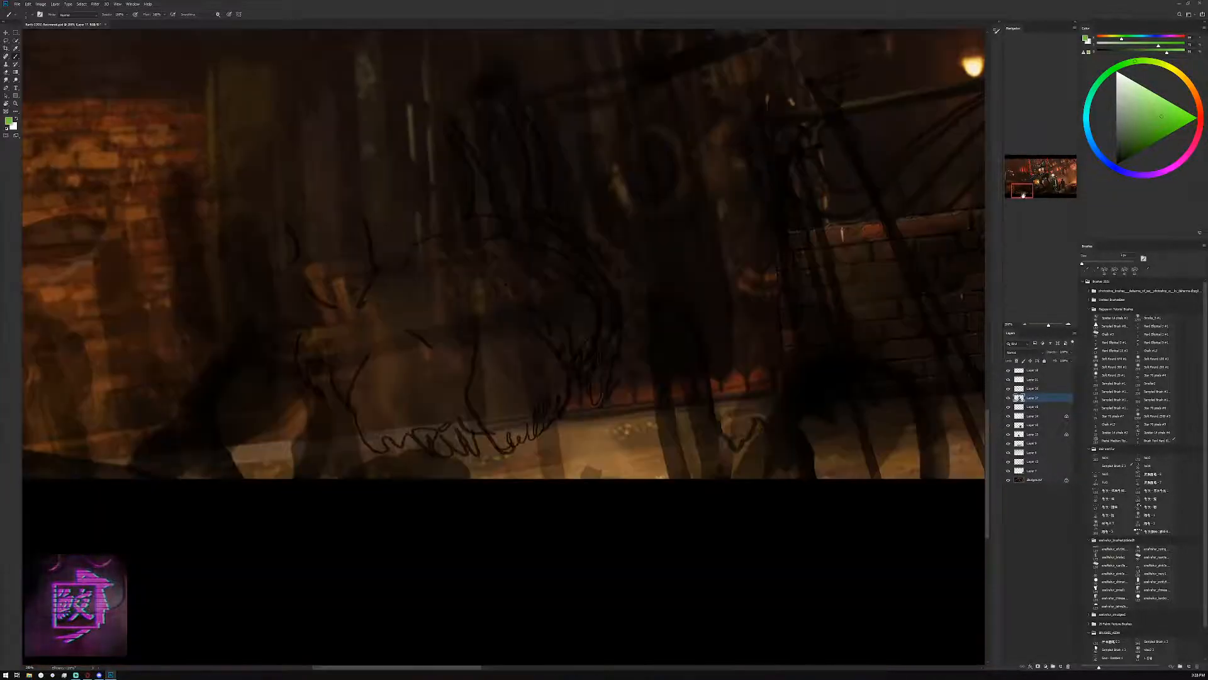
# Paint lighter green highlights over the glowing liquid in the bottle's neck
pyautogui.moveTo(1023, 196); pyautogui.dragTo(1044, 164)
pyautogui.click(1148, 90)
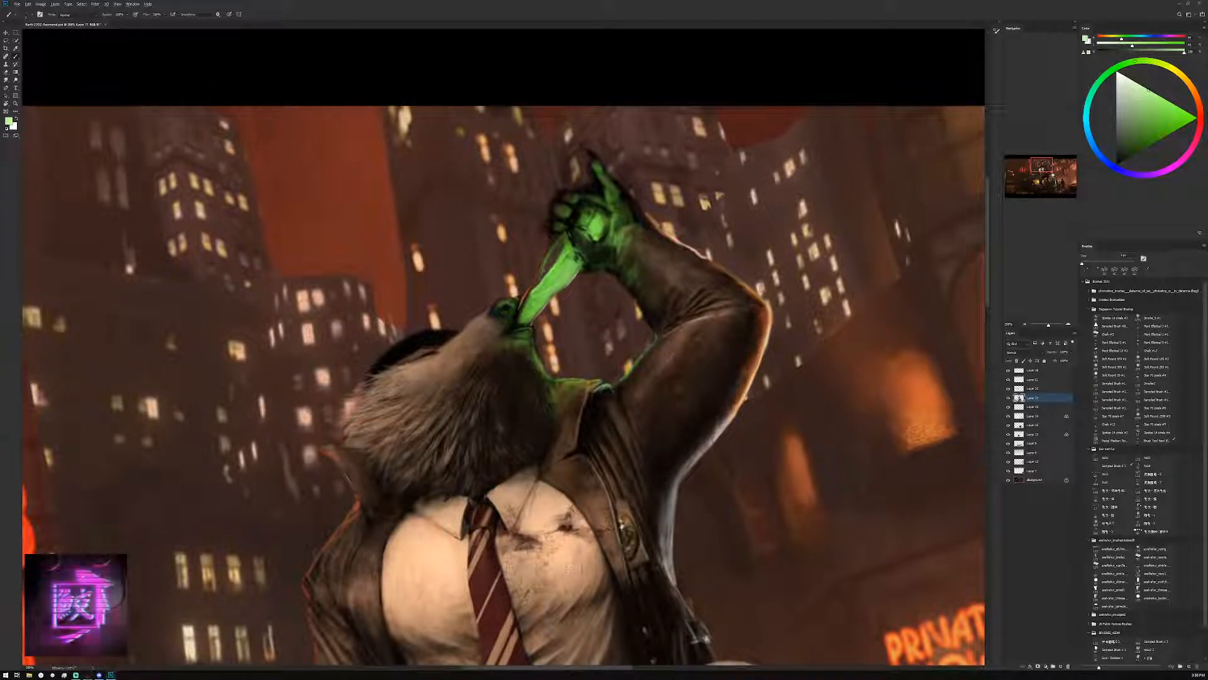
pyautogui.moveTo(1149, 91)
pyautogui.mouseDown()
pyautogui.moveTo(1168, 117)
pyautogui.moveTo(1156, 99)
pyautogui.mouseUp()
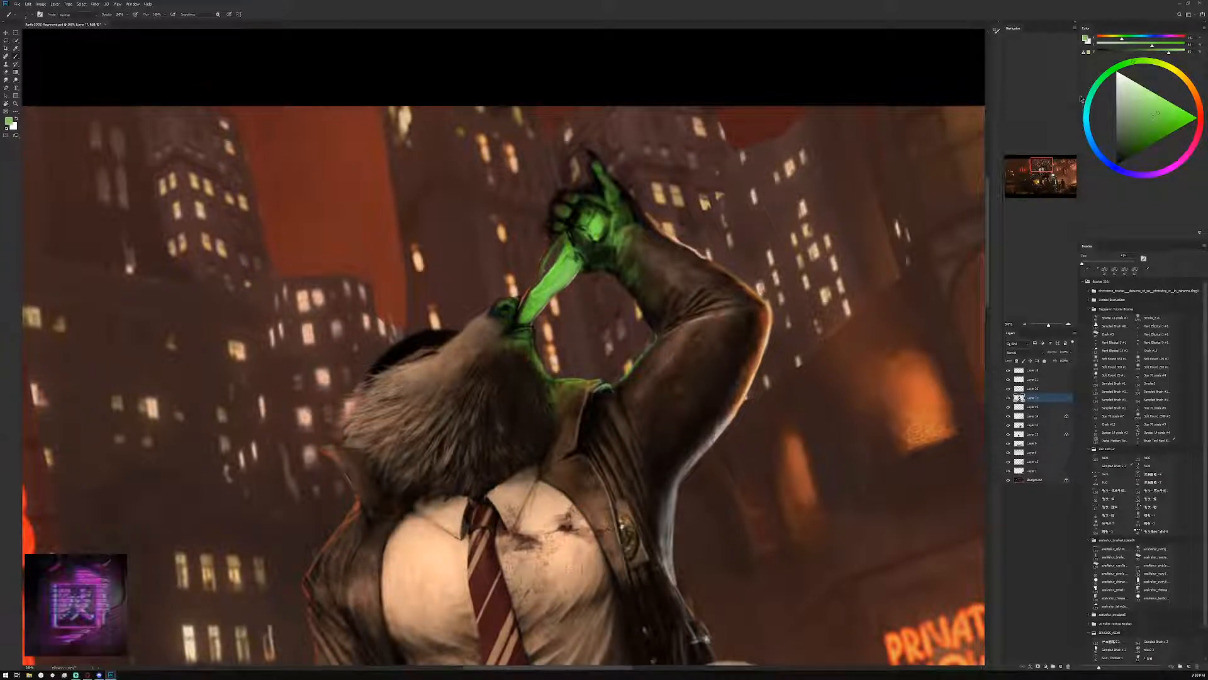
pyautogui.click(1125, 63)
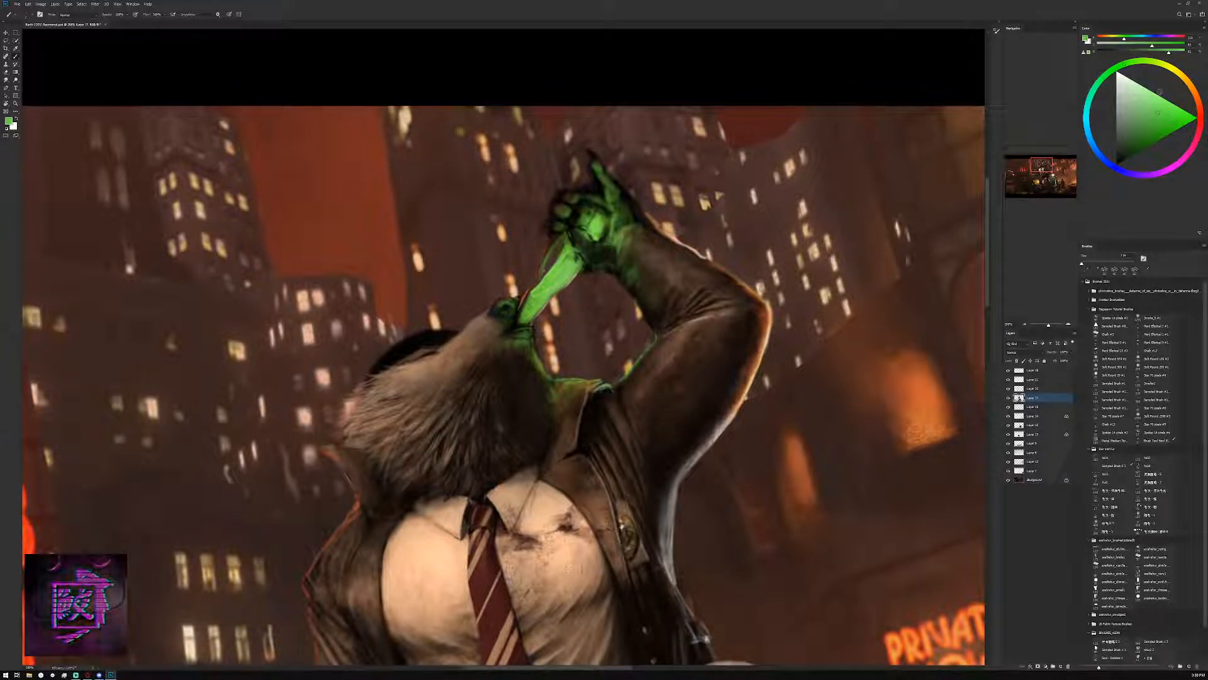
pyautogui.click(1148, 89)
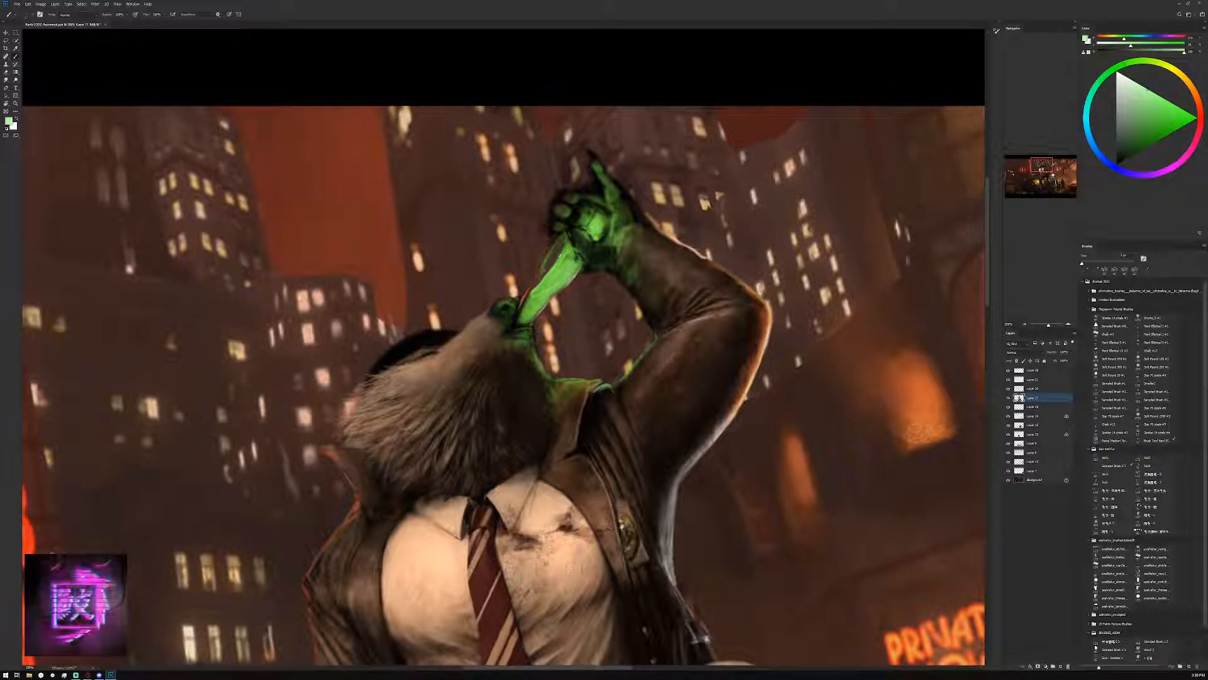
pyautogui.moveTo(562, 251); pyautogui.dragTo(552, 271)
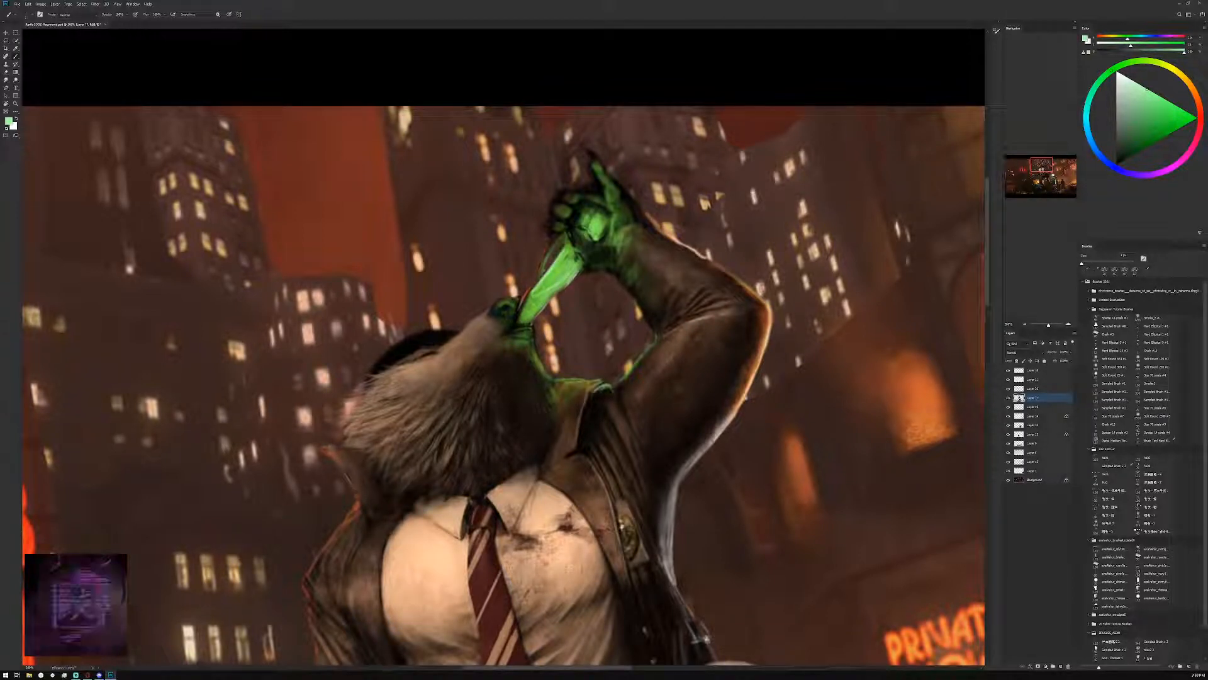
pyautogui.keyDown('alt'); pyautogui.click(565, 266); pyautogui.keyUp('alt')
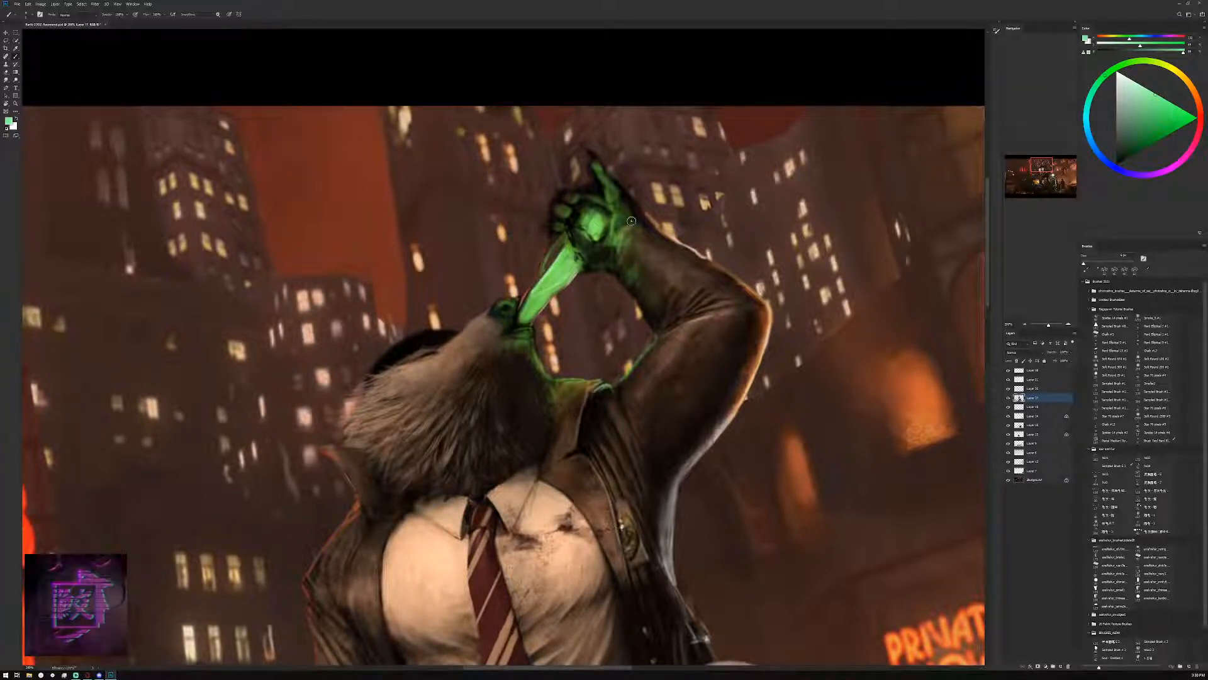
# Paint a thin pale green edge along the underside of the bottle, from the hand down to the snout
pyautogui.click(1024, 324)
pyautogui.click(1025, 324)
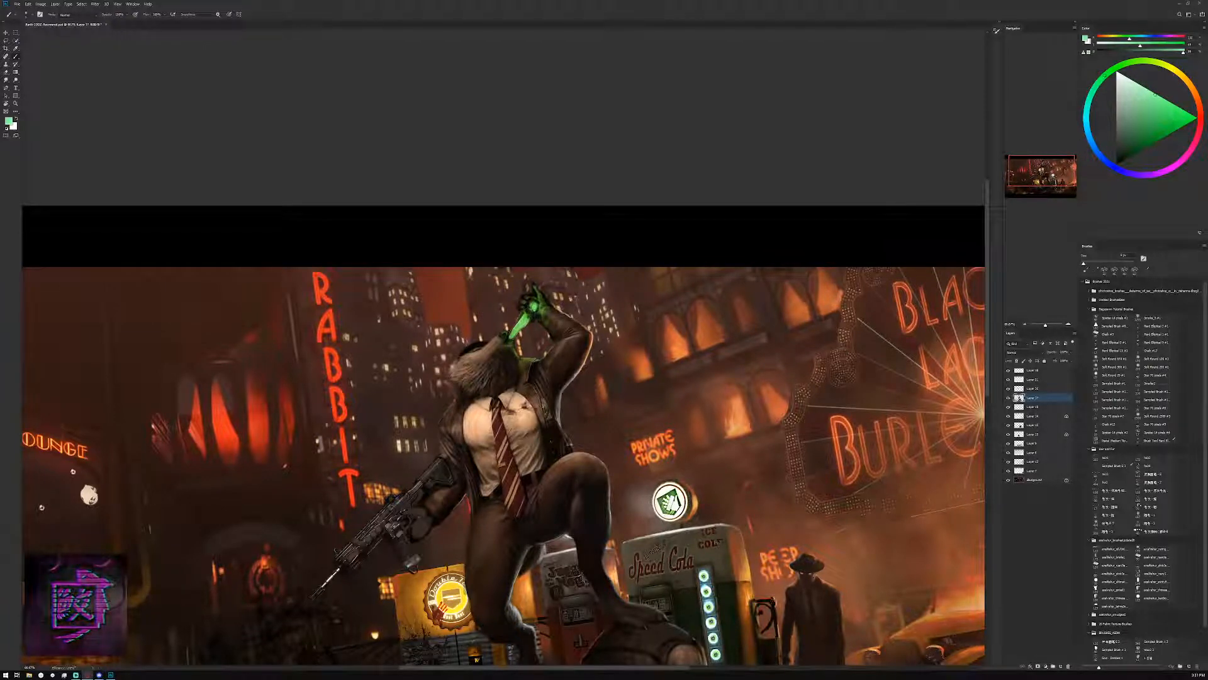
pyautogui.click(1068, 324)
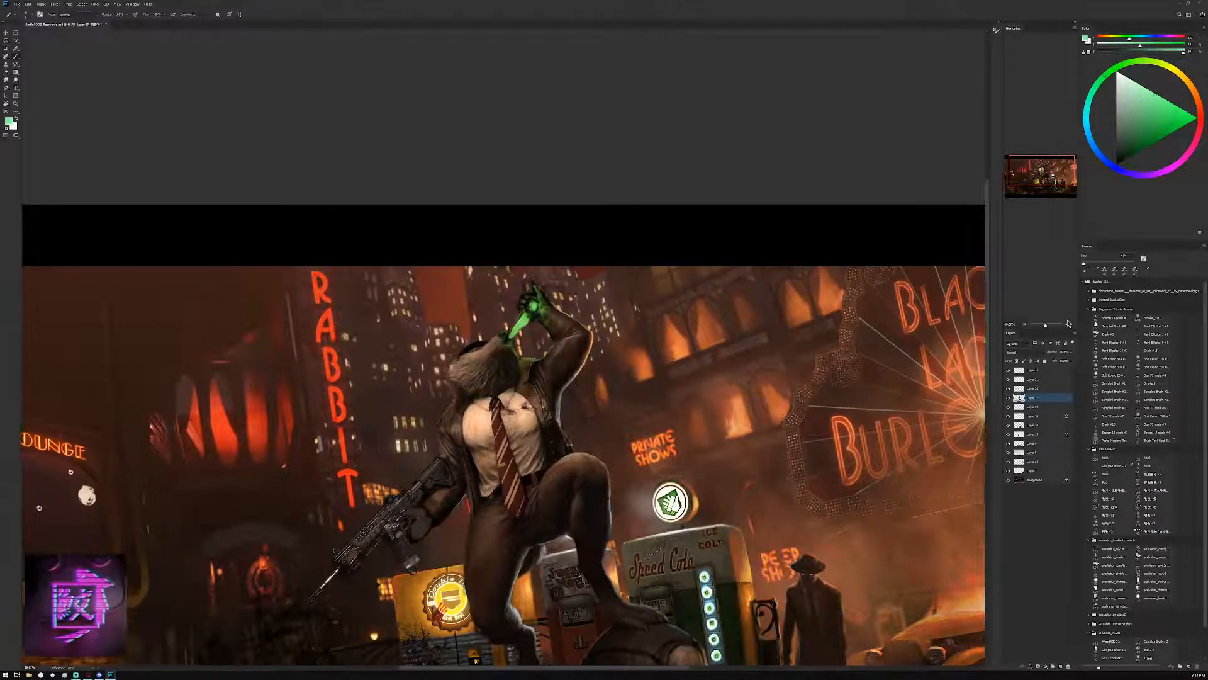
pyautogui.click(1068, 324)
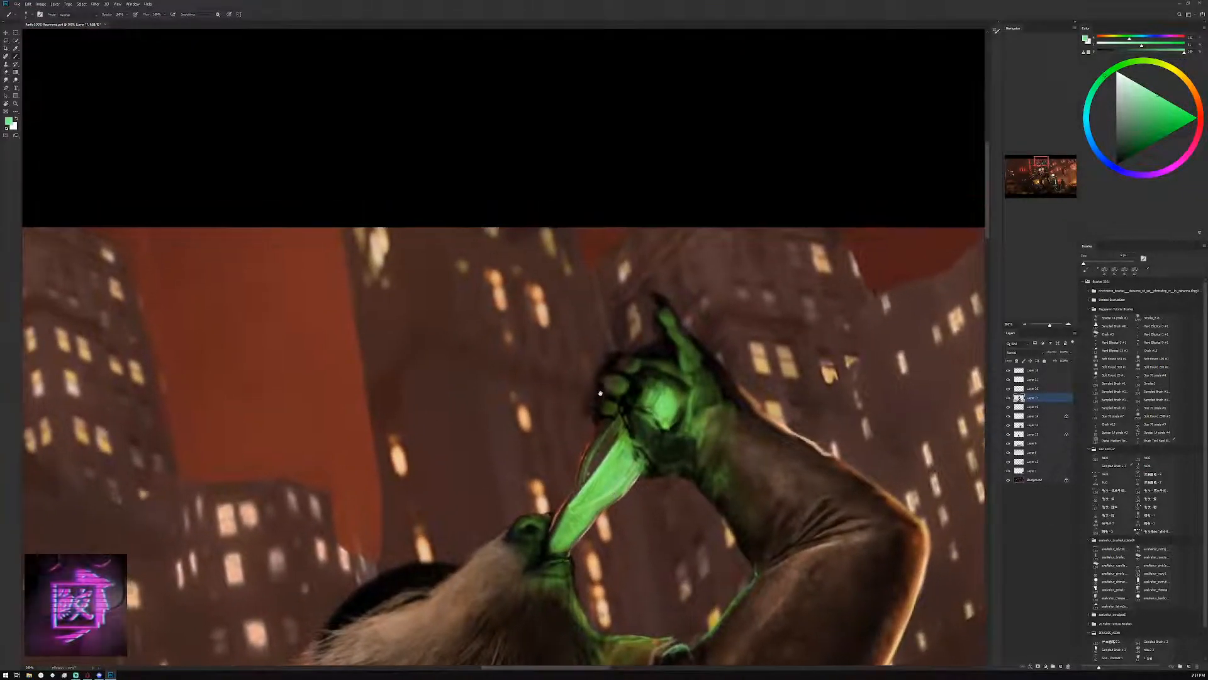
pyautogui.moveTo(600, 393); pyautogui.dragTo(607, 451)
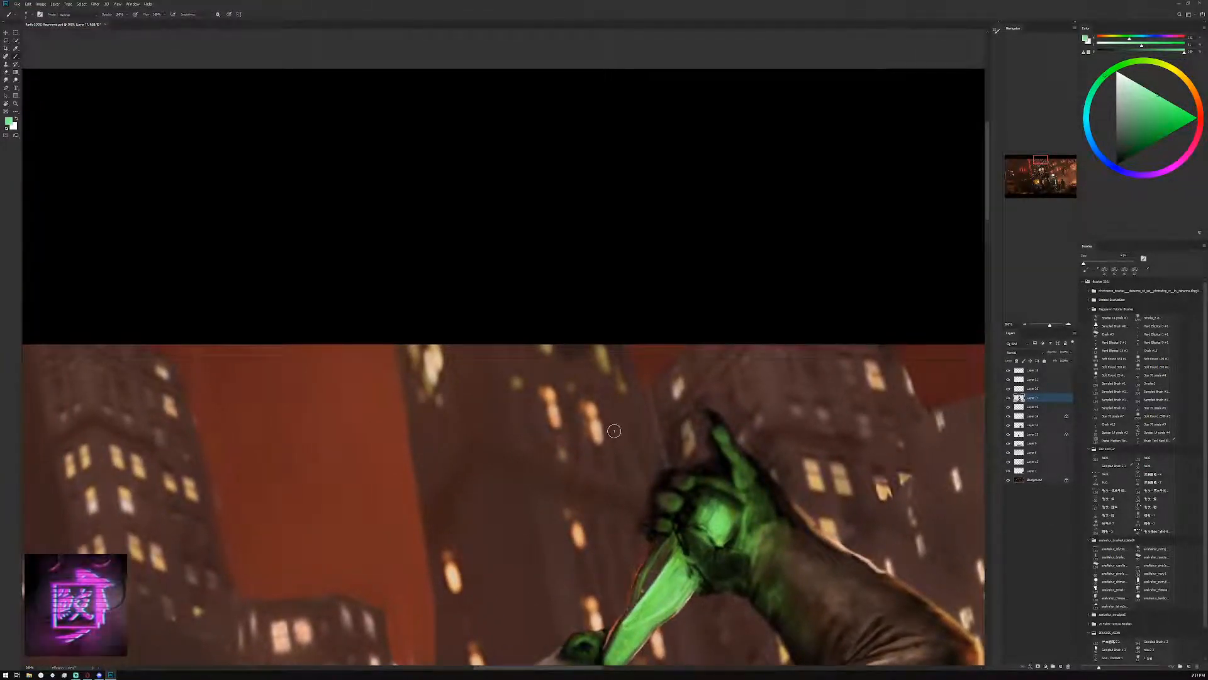
pyautogui.scroll(-3, 613, 431)
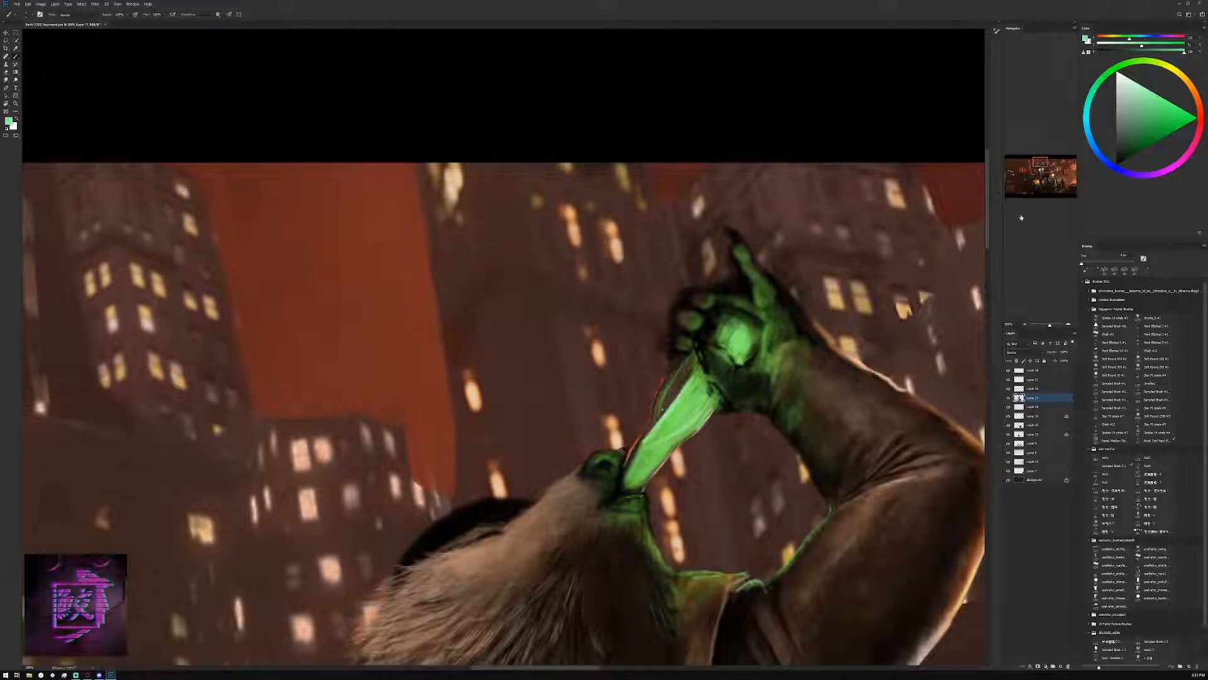
pyautogui.press('[')
pyautogui.press('[')
pyautogui.click(1137, 91)
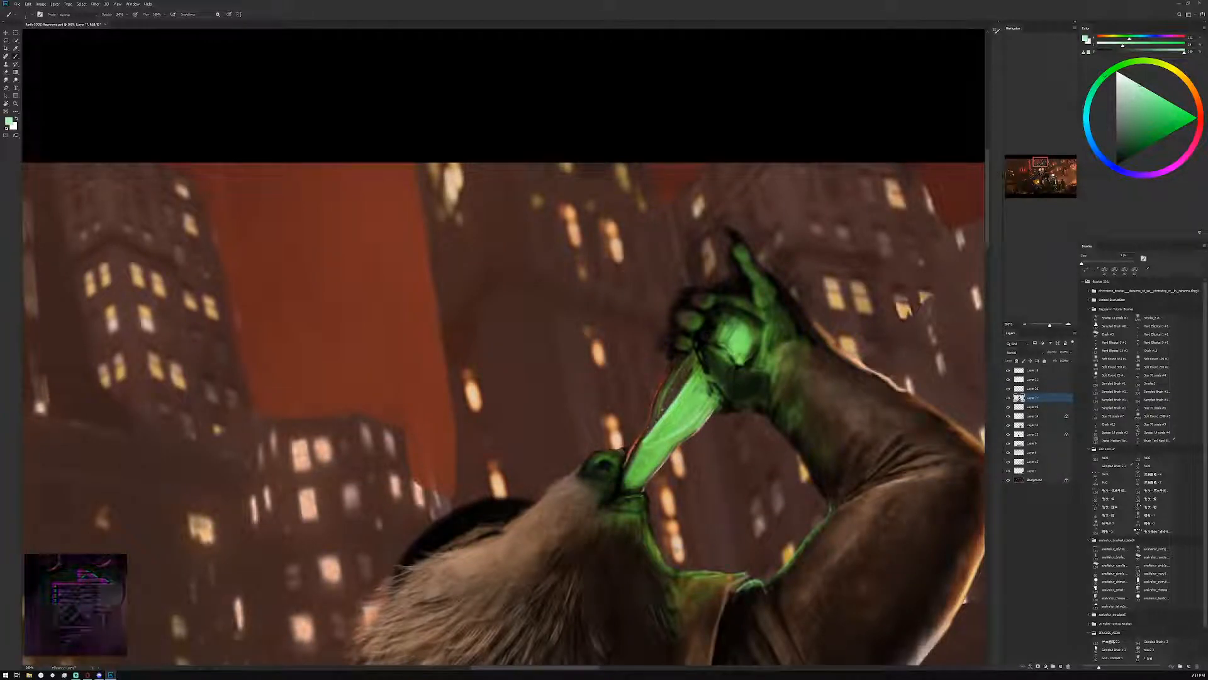
pyautogui.press(']')
pyautogui.press(']')
pyautogui.moveTo(711, 411); pyautogui.dragTo(643, 486)
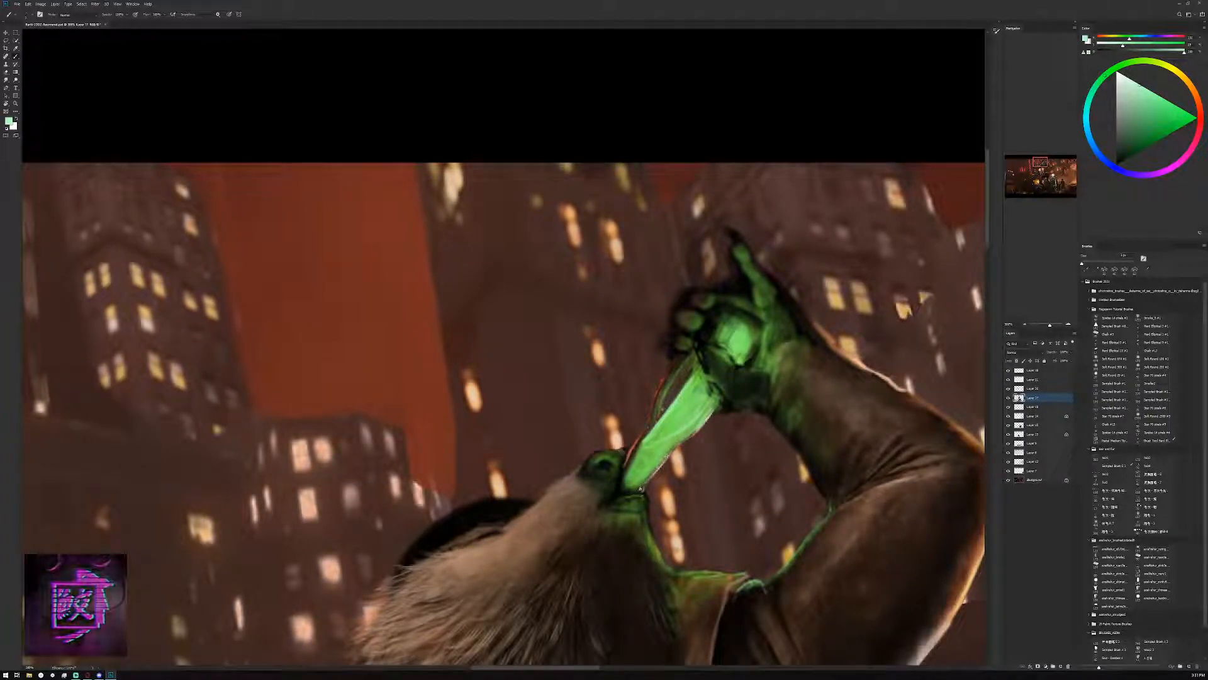
# Outline the bottle's upper side and its squared base over the gripping hand in pale green with a smaller brush
pyautogui.press('[')
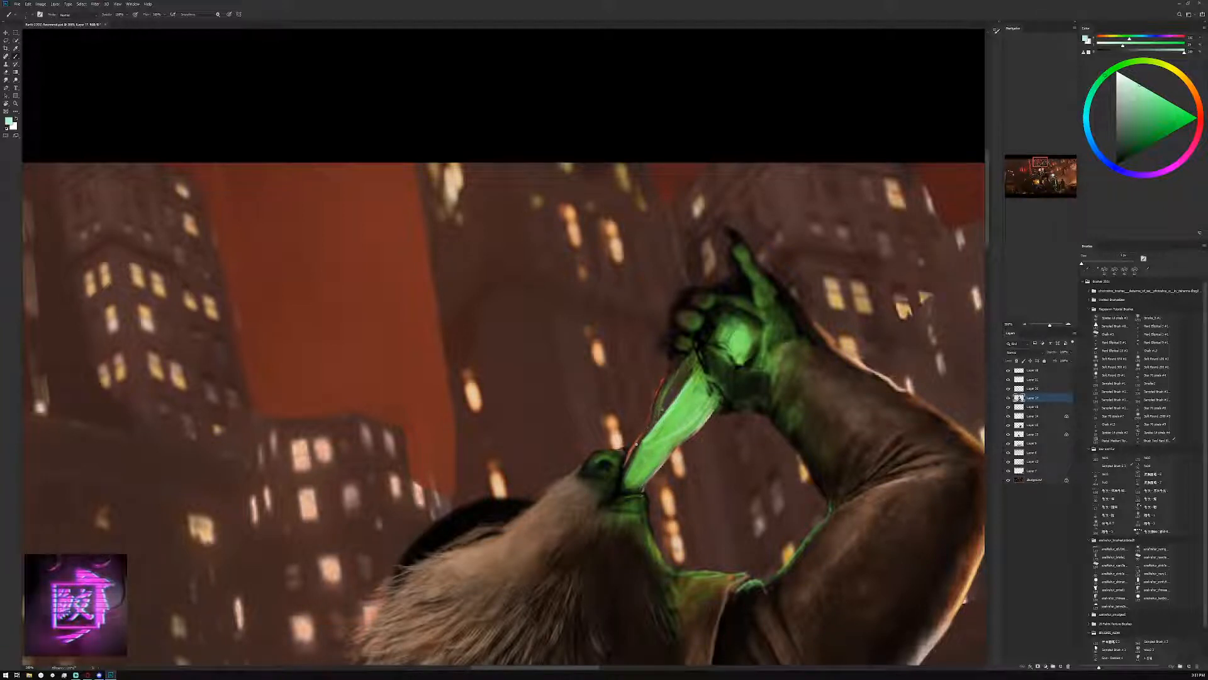
pyautogui.moveTo(643, 436); pyautogui.dragTo(655, 399)
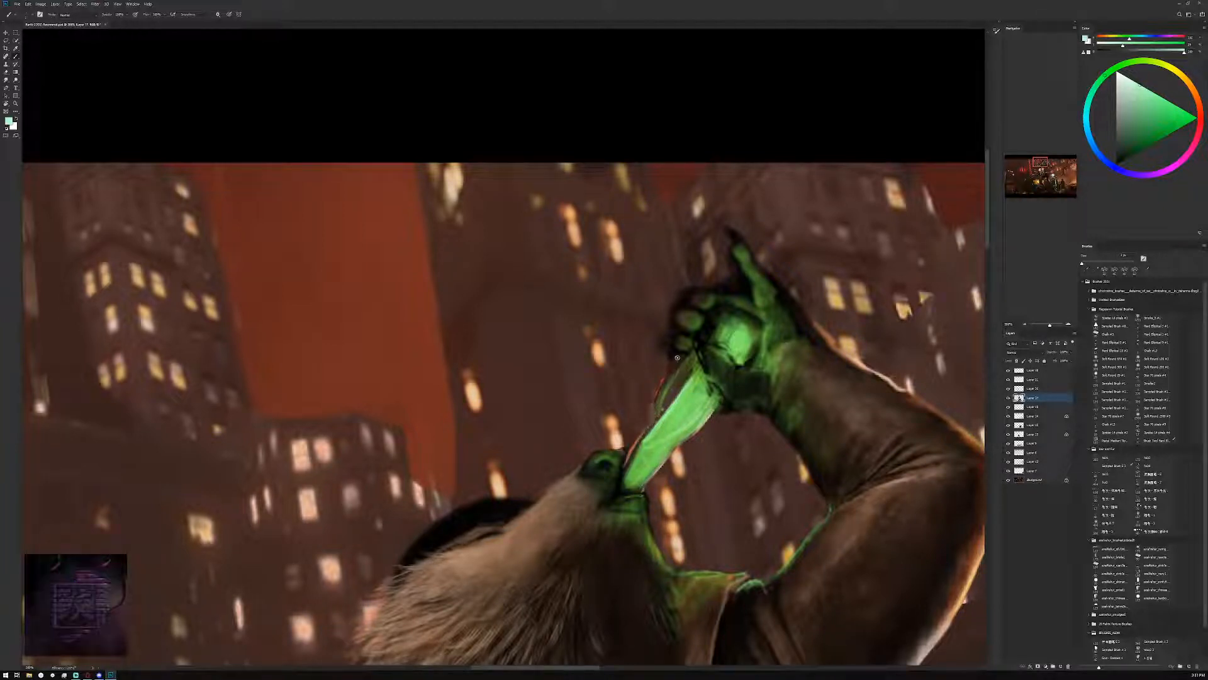
pyautogui.moveTo(677, 357); pyautogui.dragTo(654, 403)
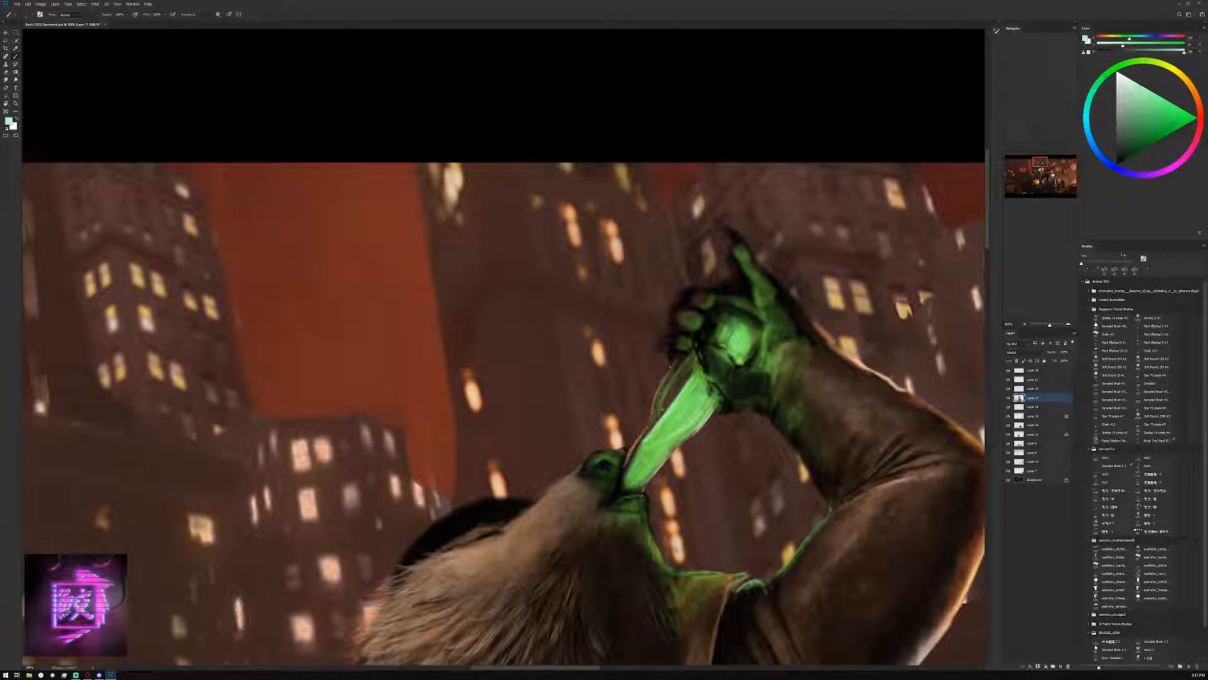
pyautogui.moveTo(674, 360)
pyautogui.mouseDown()
pyautogui.moveTo(662, 382)
pyautogui.moveTo(713, 312)
pyautogui.mouseUp()
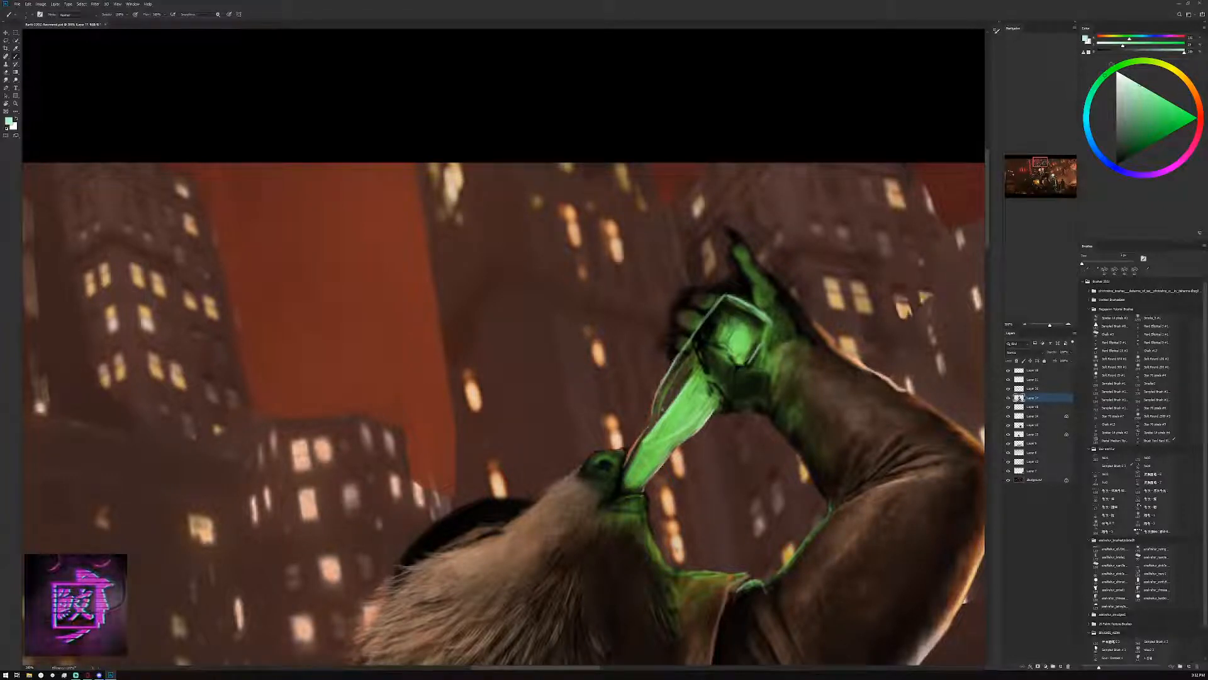
# Extend the glow inside the bottle's base toward its outline with bright green sampled from the liquid
pyautogui.keyDown('alt'); pyautogui.click(692, 391); pyautogui.keyUp('alt')
pyautogui.press(']')
pyautogui.press(']')
pyautogui.press(']')
pyautogui.press(']')
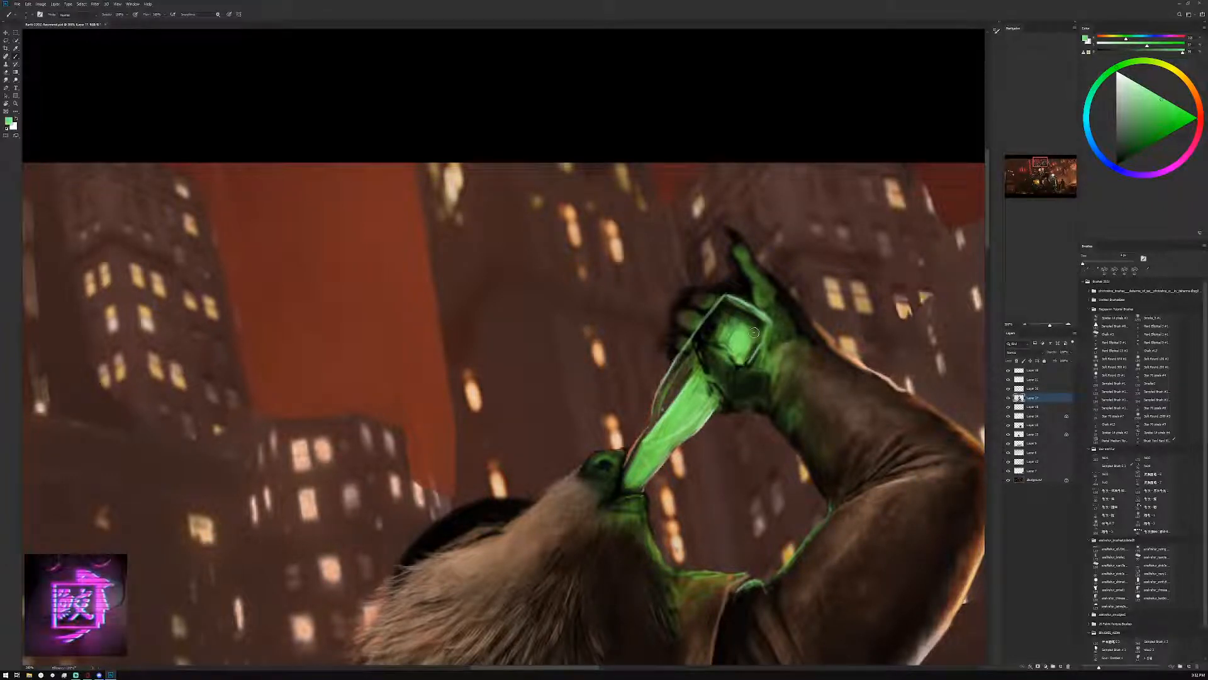
pyautogui.press('[')
pyautogui.press('[')
pyautogui.press('[')
pyautogui.moveTo(760, 335); pyautogui.dragTo(754, 347)
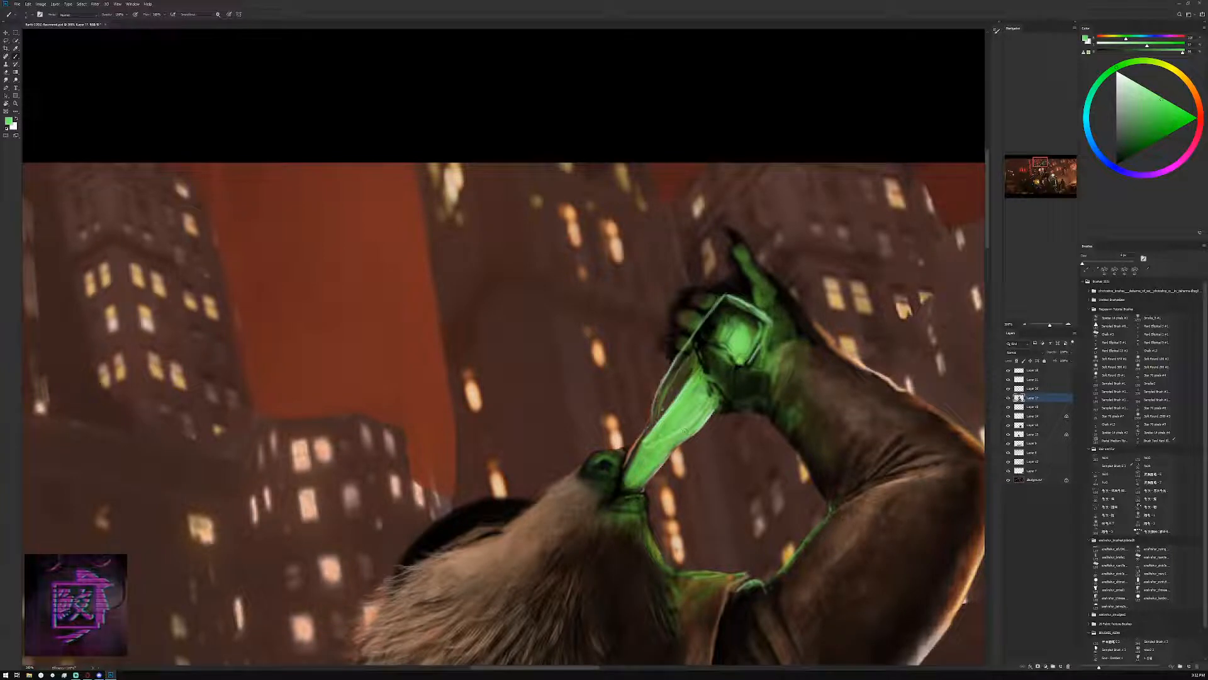
pyautogui.moveTo(756, 333); pyautogui.dragTo(749, 352)
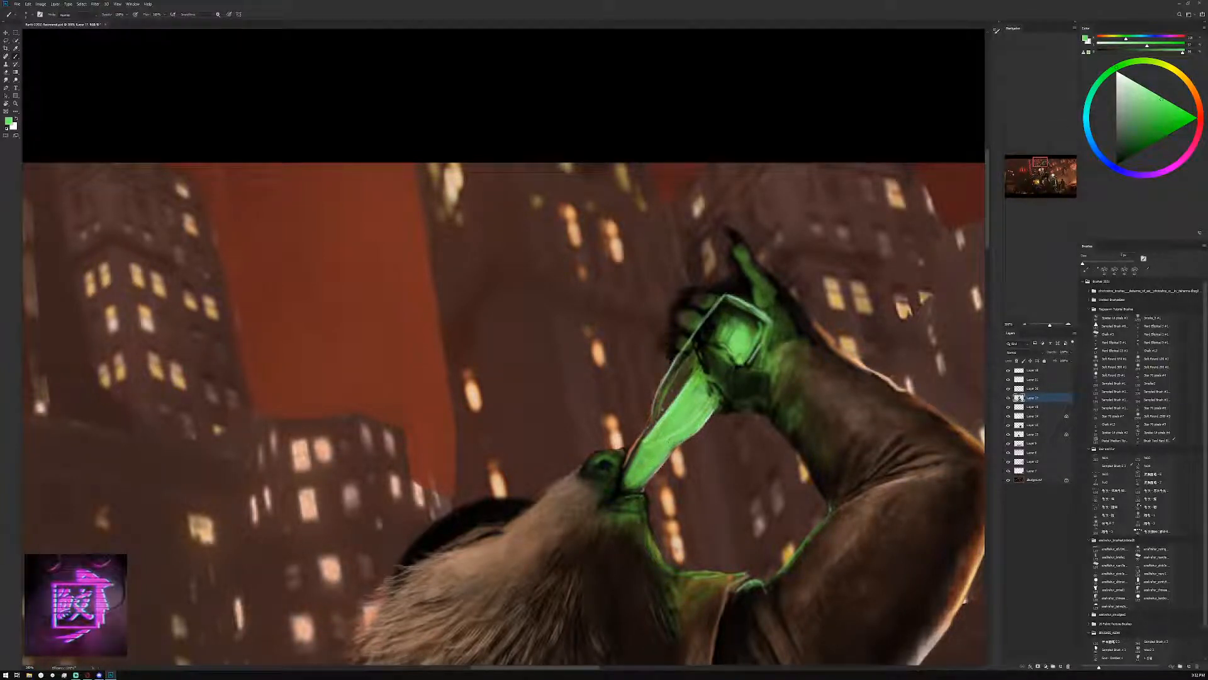
# Fill the far corner of the bottle's base with green using a smaller brush, blending it into the glow
pyautogui.press('[')
pyautogui.press('[')
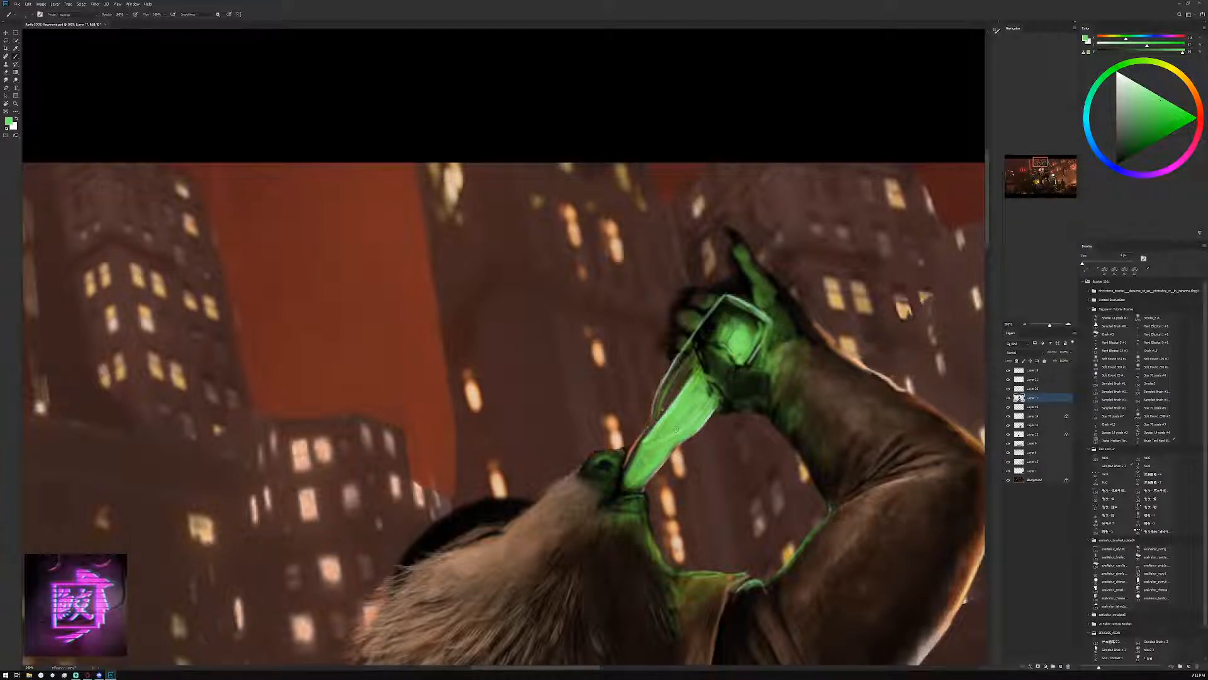
pyautogui.press('[')
pyautogui.moveTo(755, 331); pyautogui.dragTo(763, 320)
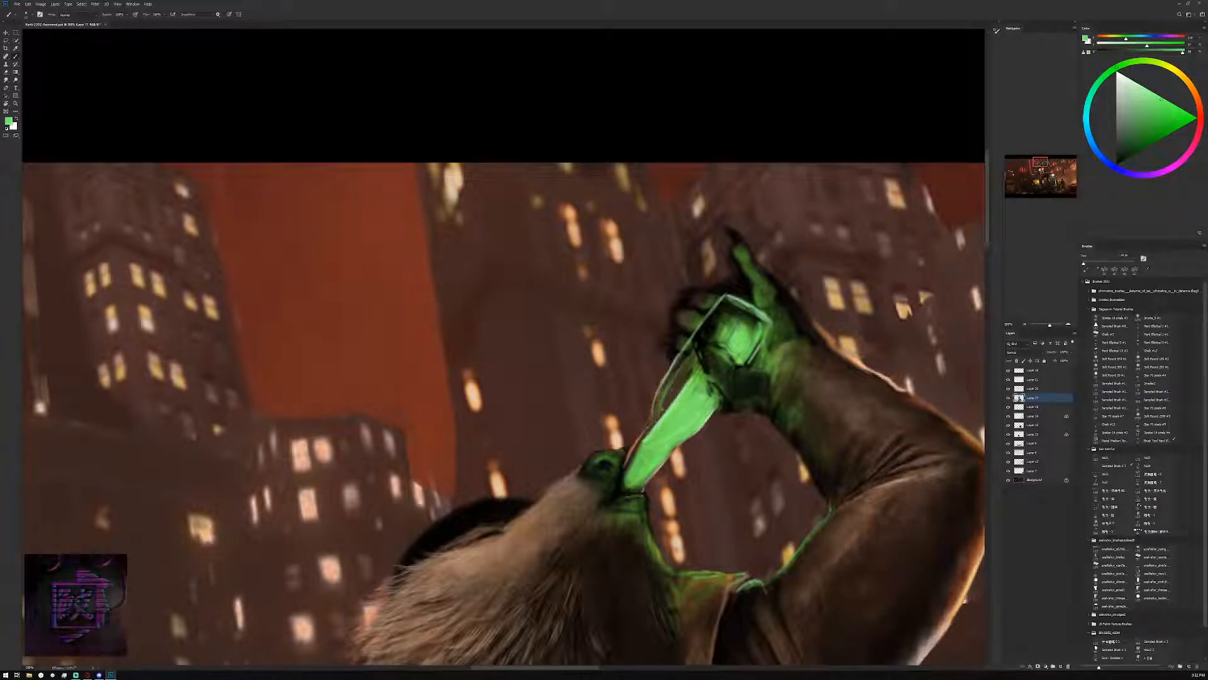
pyautogui.moveTo(757, 338); pyautogui.dragTo(749, 319)
pyautogui.keyDown('alt'); pyautogui.click(750, 327); pyautogui.keyUp('alt')
pyautogui.keyDown('alt'); pyautogui.click(742, 333); pyautogui.keyUp('alt')
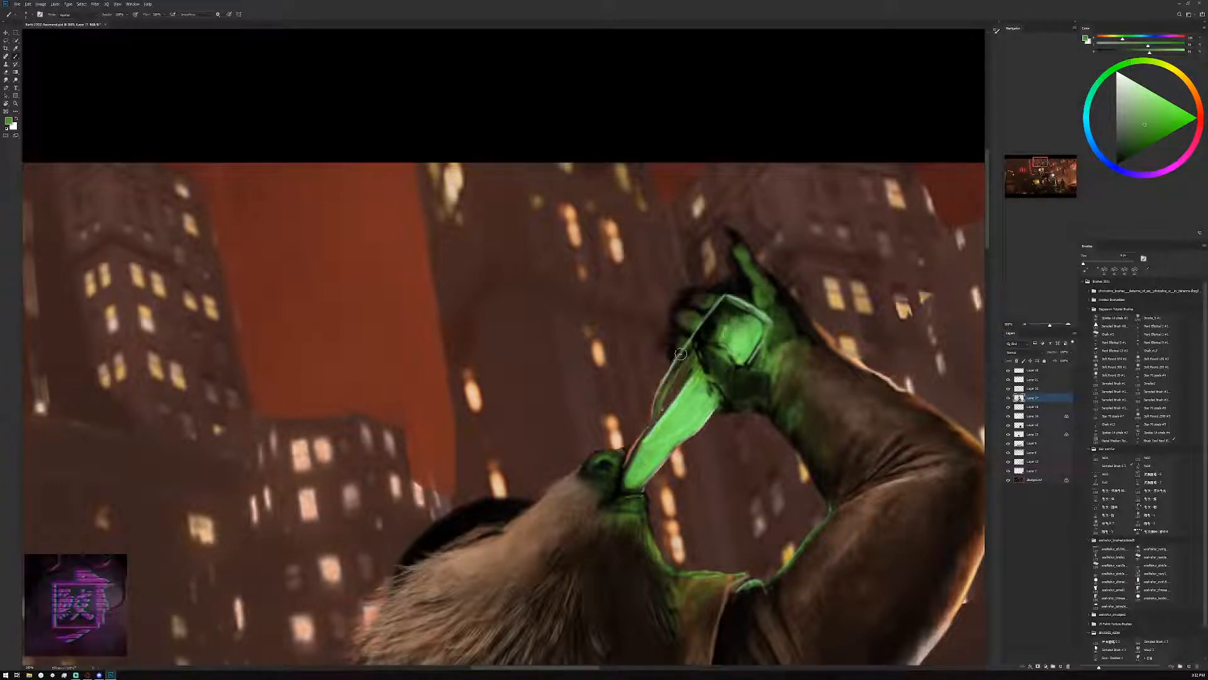
# Brighten the liquid in the bottle's base with a lighter green, filling it up to the outlined edges
pyautogui.click(1155, 100)
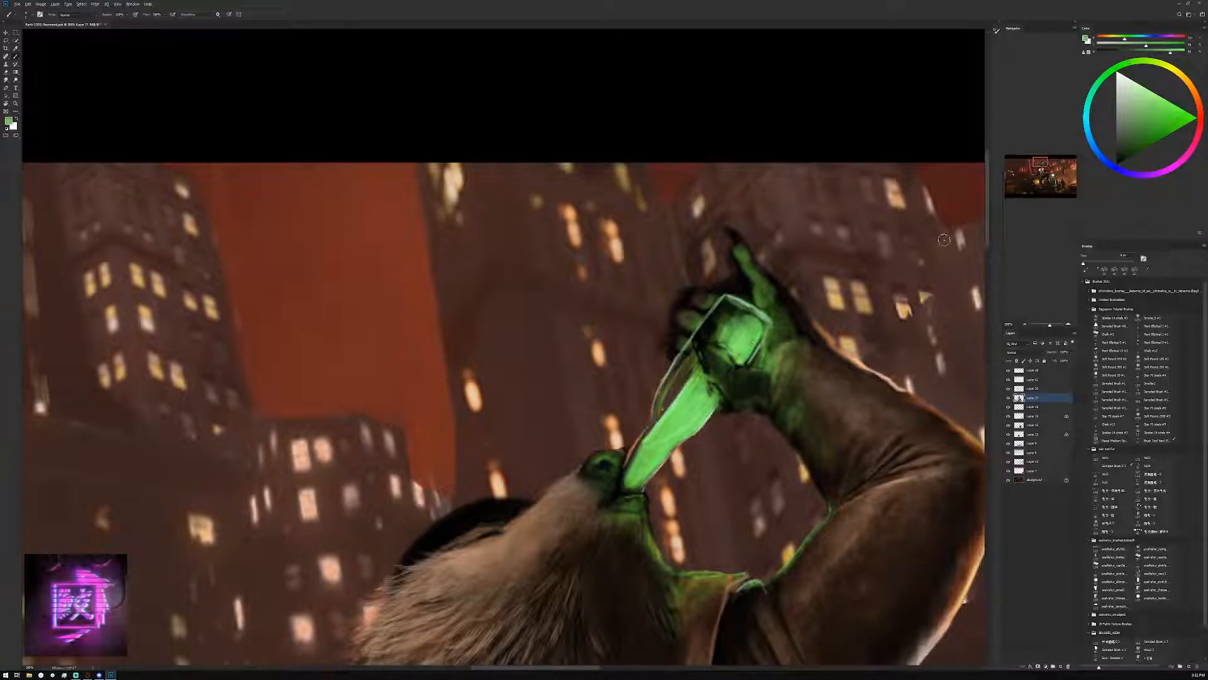
pyautogui.keyDown('alt'); pyautogui.click(753, 344); pyautogui.keyUp('alt')
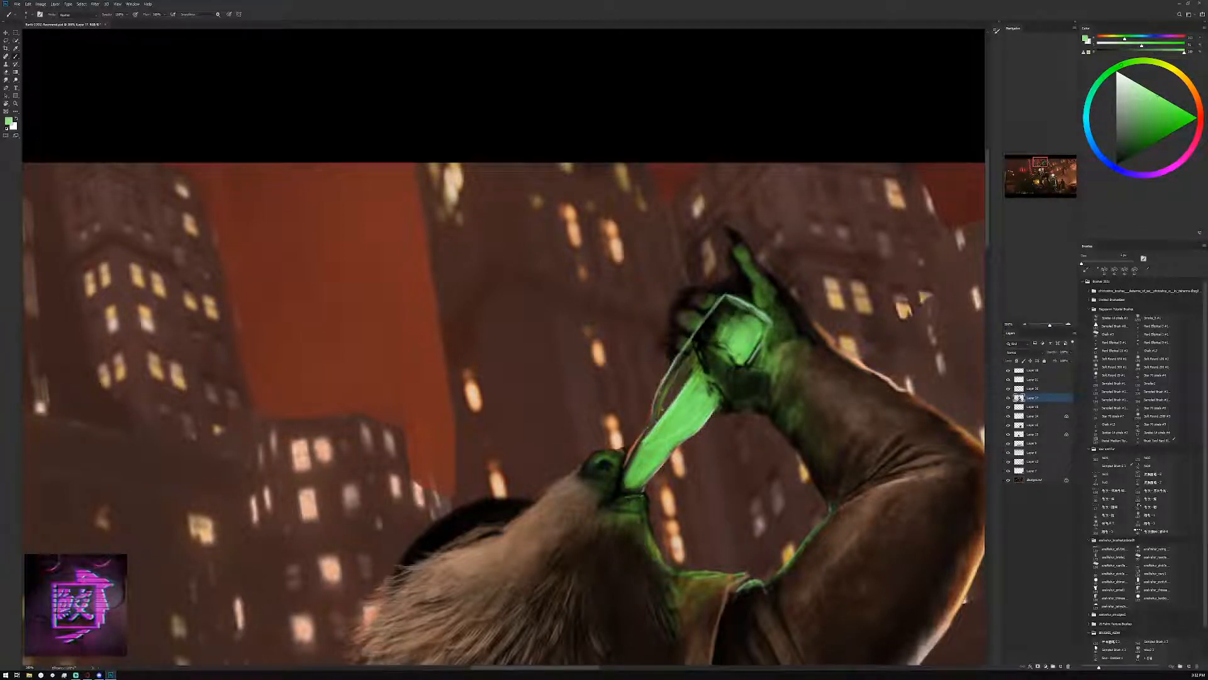
pyautogui.press('[')
pyautogui.moveTo(763, 336)
pyautogui.mouseDown()
pyautogui.moveTo(750, 359)
pyautogui.moveTo(761, 335)
pyautogui.mouseUp()
pyautogui.press(']')
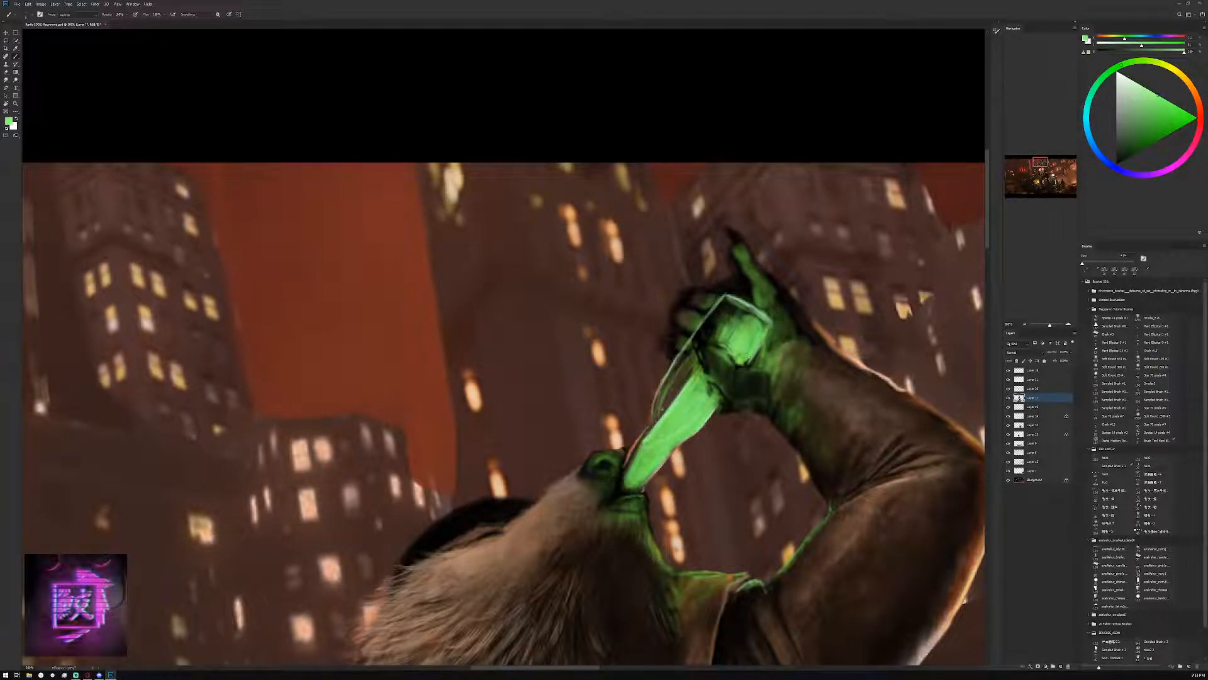
pyautogui.press(']')
pyautogui.moveTo(752, 356); pyautogui.dragTo(743, 363)
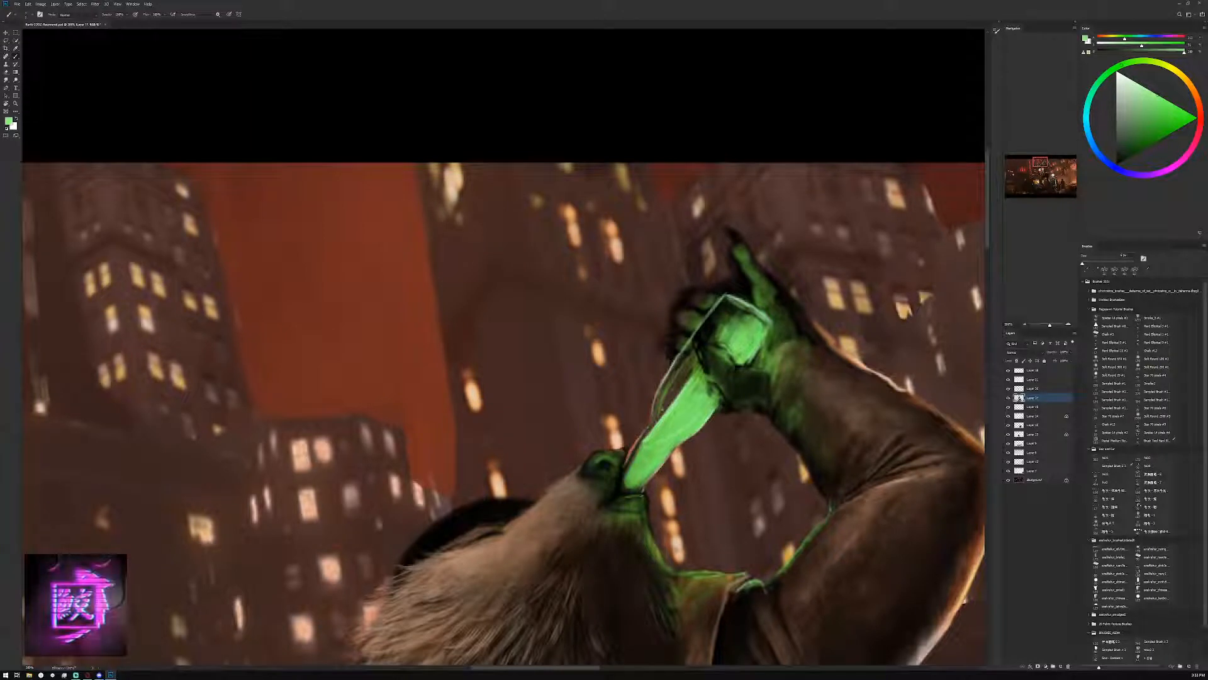
pyautogui.moveTo(753, 319); pyautogui.dragTo(767, 328)
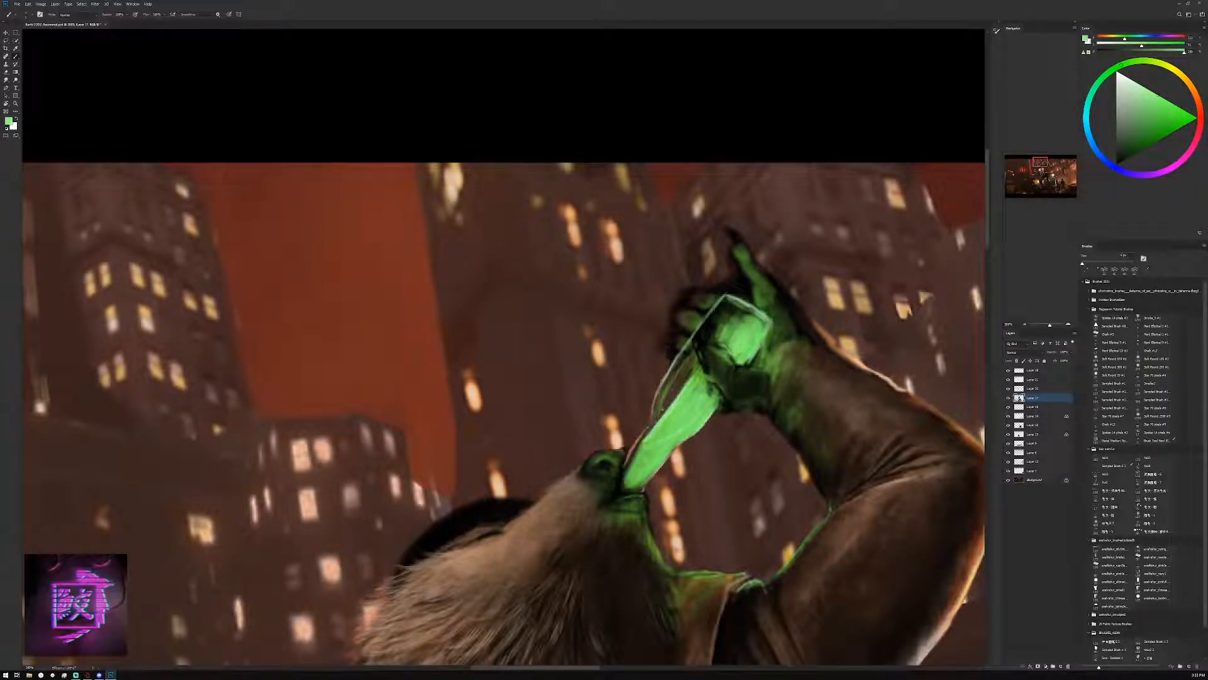
pyautogui.click(1025, 323)
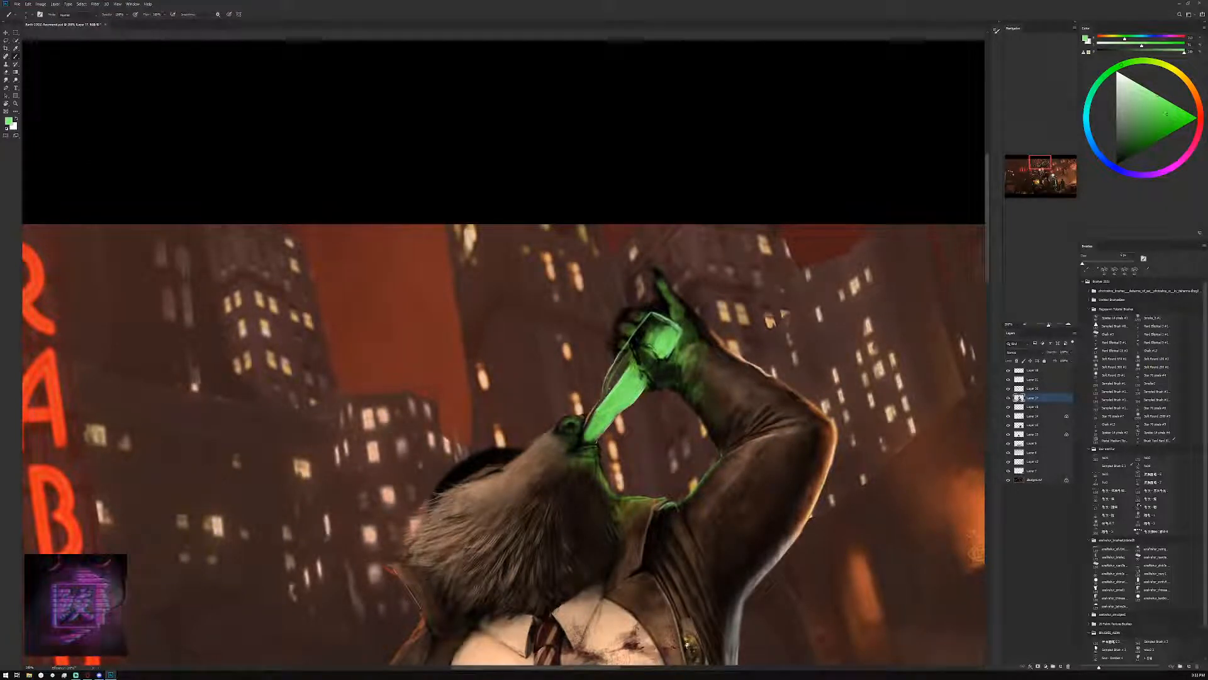
# Shade the liquid in the bottle's base with deeper, more saturated greens, adjusting the brush size for broad and fine strokes
pyautogui.click(1167, 114)
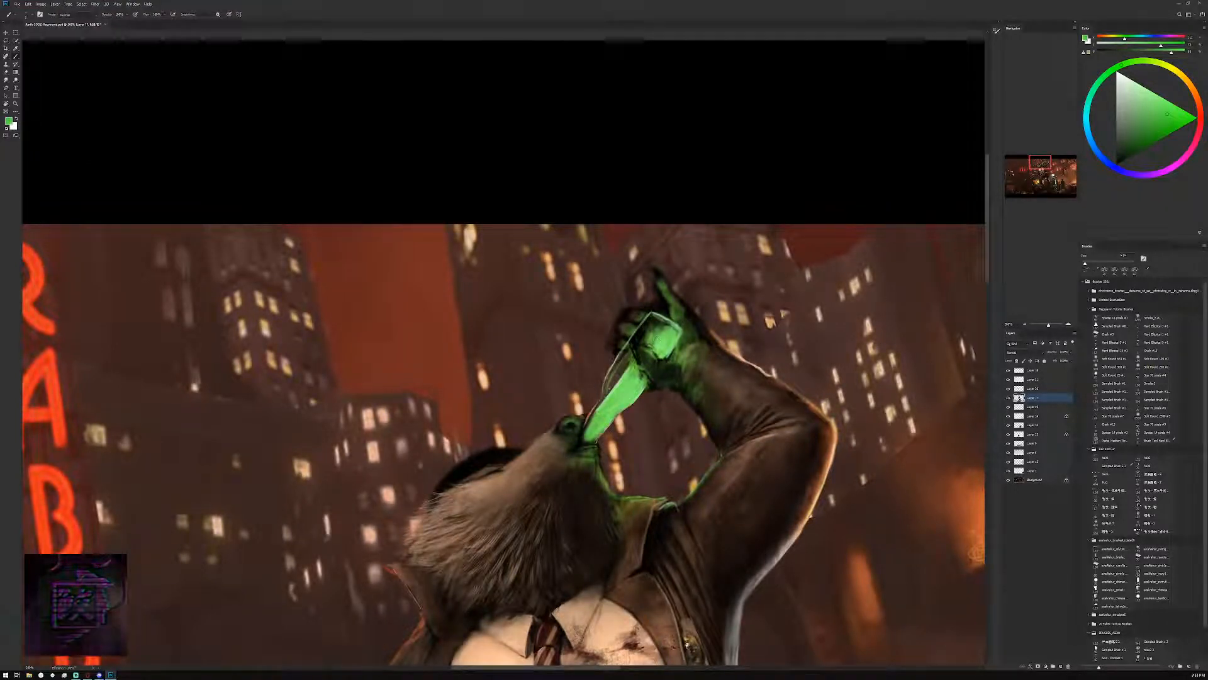
pyautogui.press(']')
pyautogui.press(']')
pyautogui.press(']')
pyautogui.press(']')
pyautogui.press(']')
pyautogui.press(']')
pyautogui.press(']')
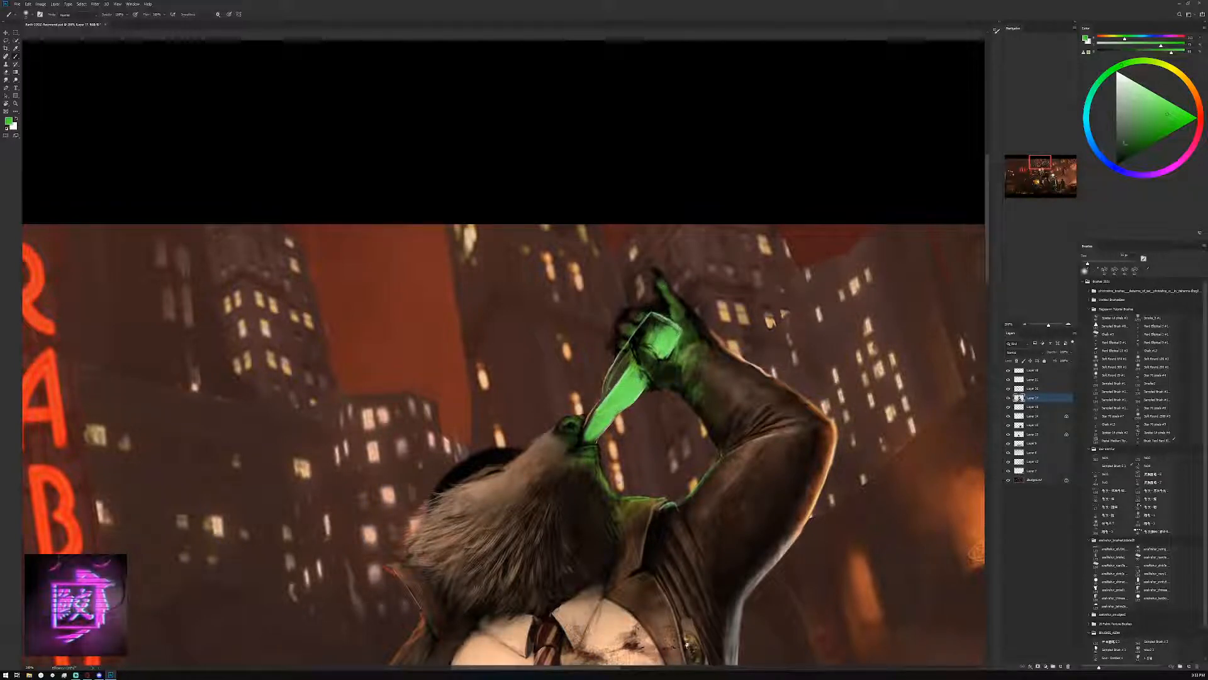
pyautogui.click(1175, 111)
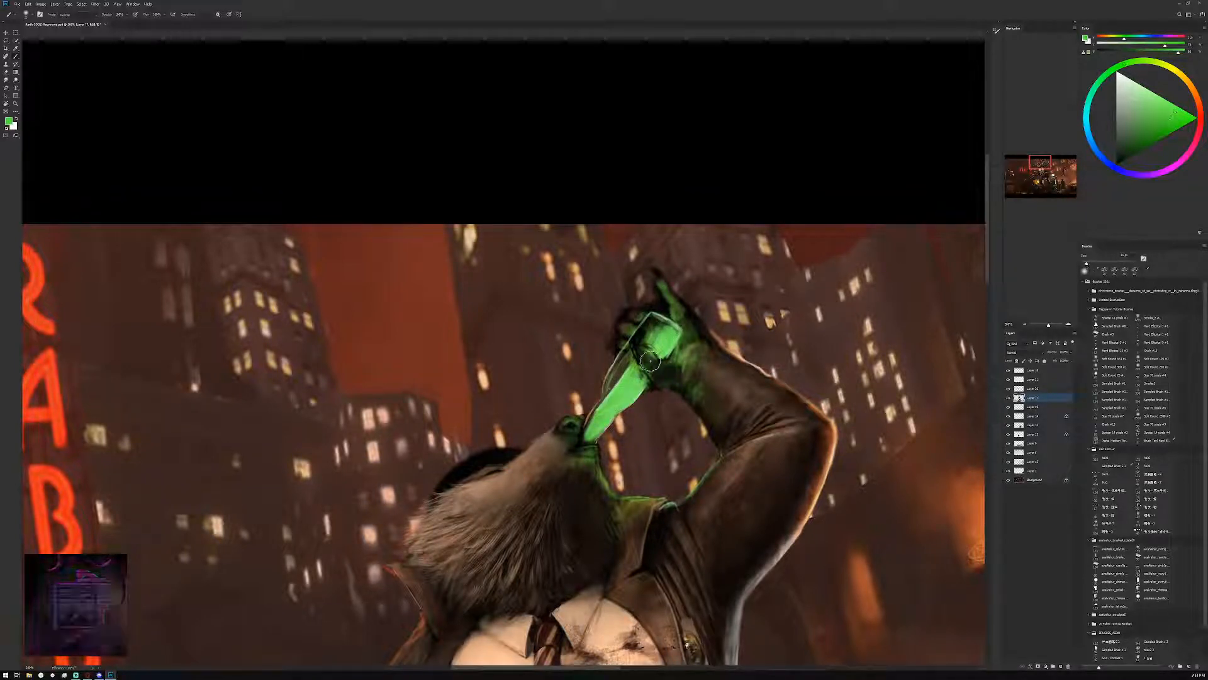
pyautogui.press('[')
pyautogui.press('[')
pyautogui.press('[')
pyautogui.press('[')
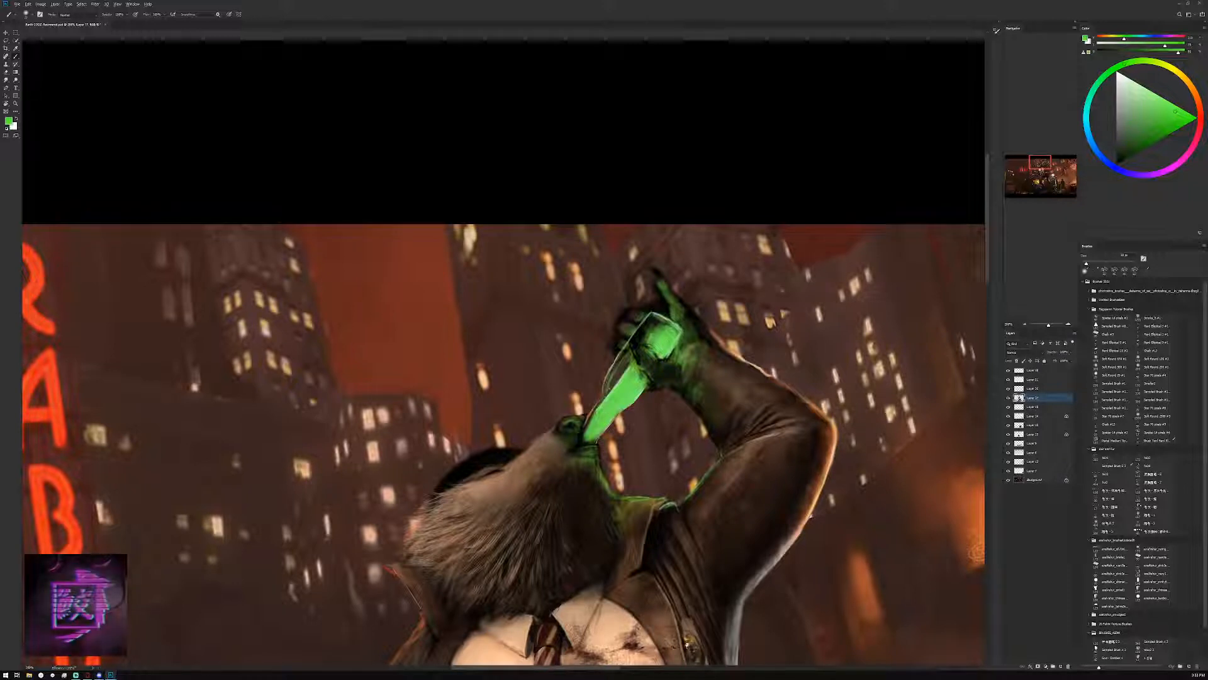
# Refine the highlights on the bottle's base with a lighter green and smaller brush, then check the whole painting
pyautogui.click(1163, 104)
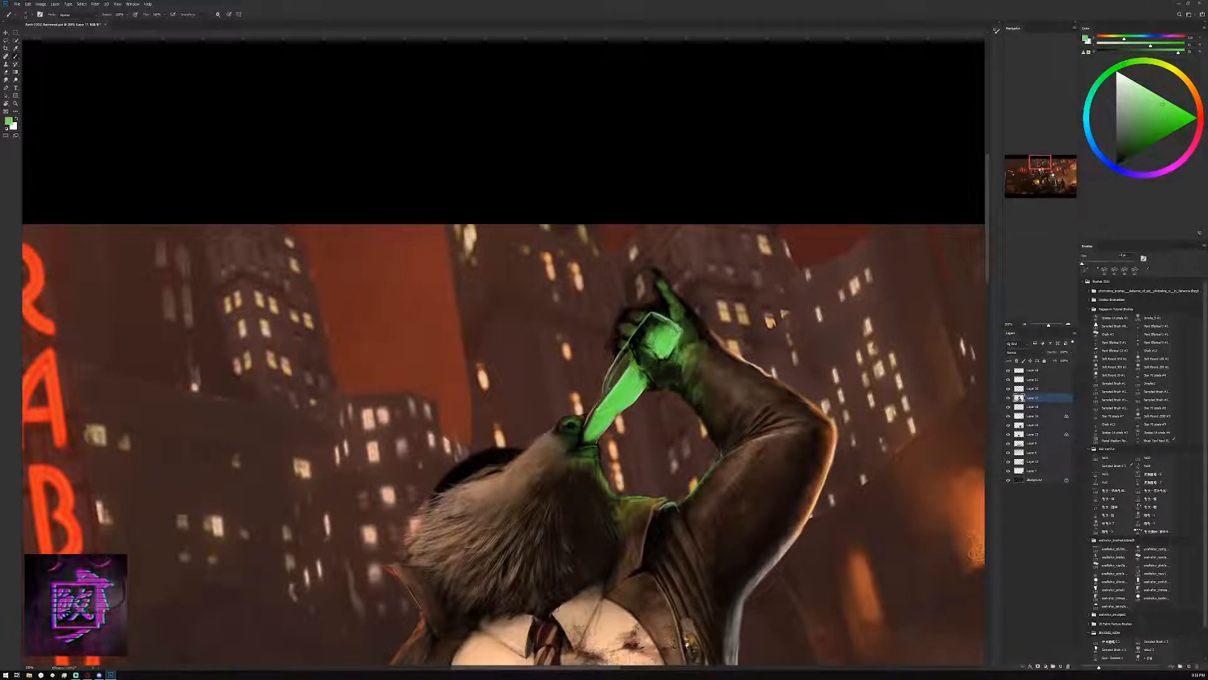
pyautogui.press('[')
pyautogui.press('[')
pyautogui.press('[')
pyautogui.press('[')
pyautogui.press('[')
pyautogui.press('[')
pyautogui.press('[')
pyautogui.press('[')
pyautogui.press('[')
pyautogui.press('[')
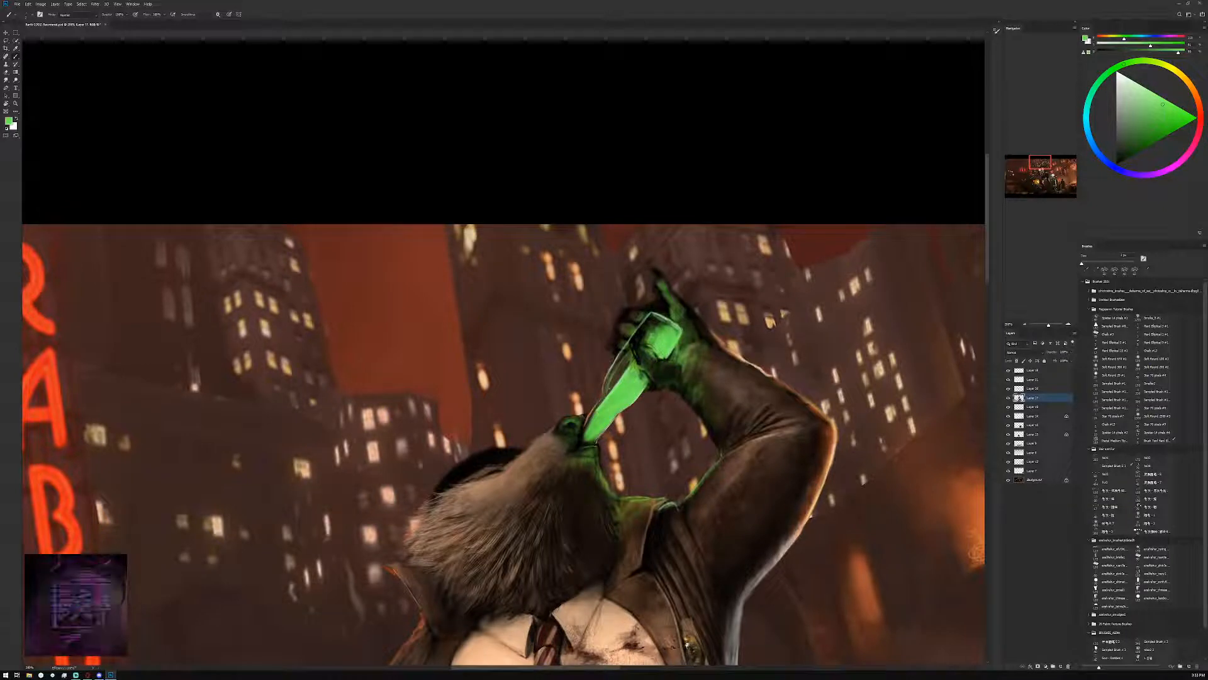
pyautogui.click(1025, 324)
pyautogui.click(1025, 324)
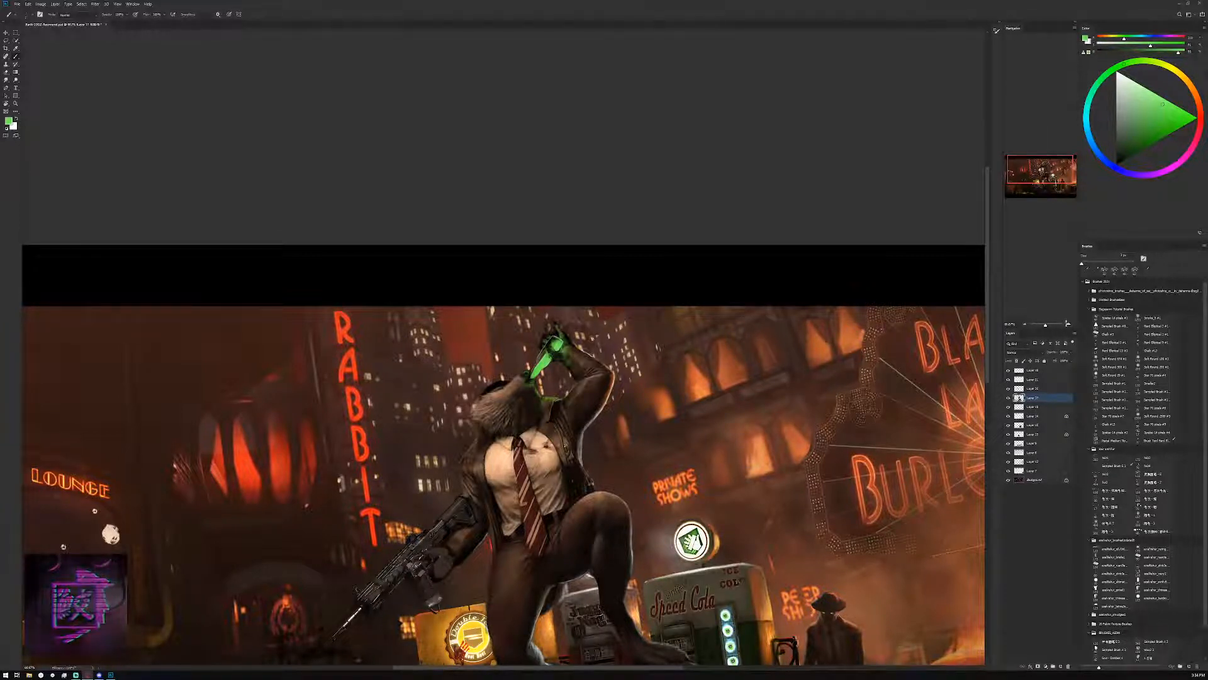
pyautogui.click(1068, 324)
pyautogui.click(1068, 324)
pyautogui.click(1067, 324)
pyautogui.click(1068, 324)
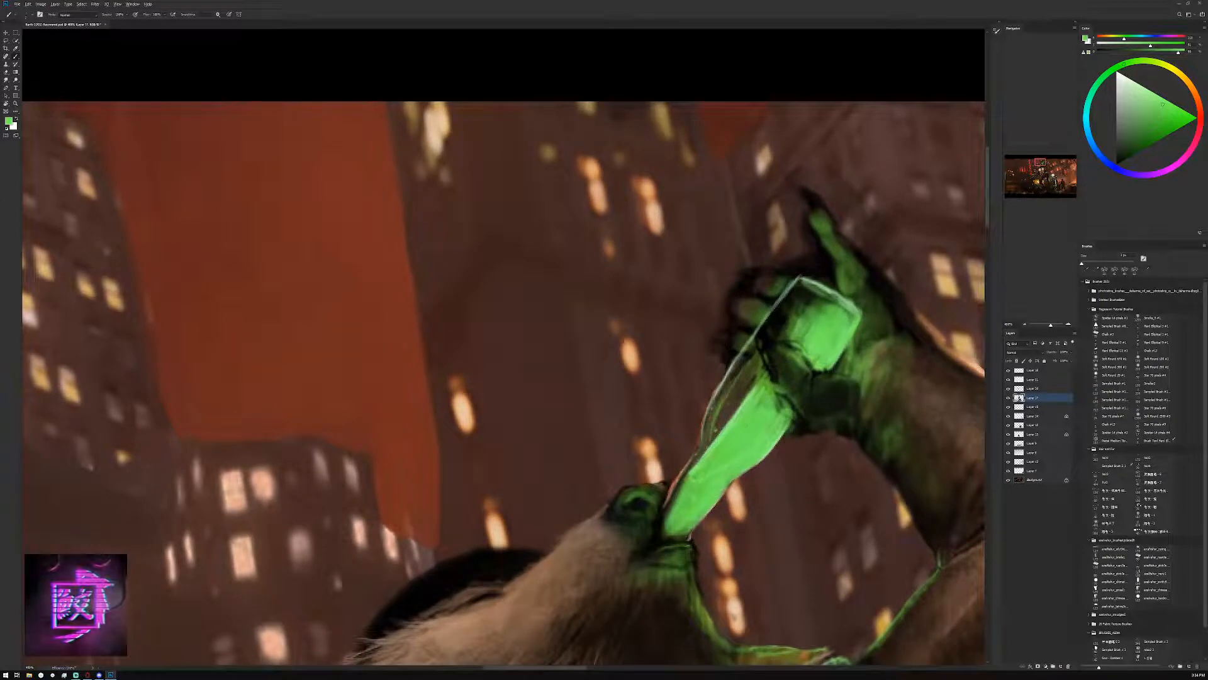
# Brighten the base of the raised finger beside the bottle with saturated green using a smaller brush
pyautogui.moveTo(1161, 106); pyautogui.dragTo(1167, 104)
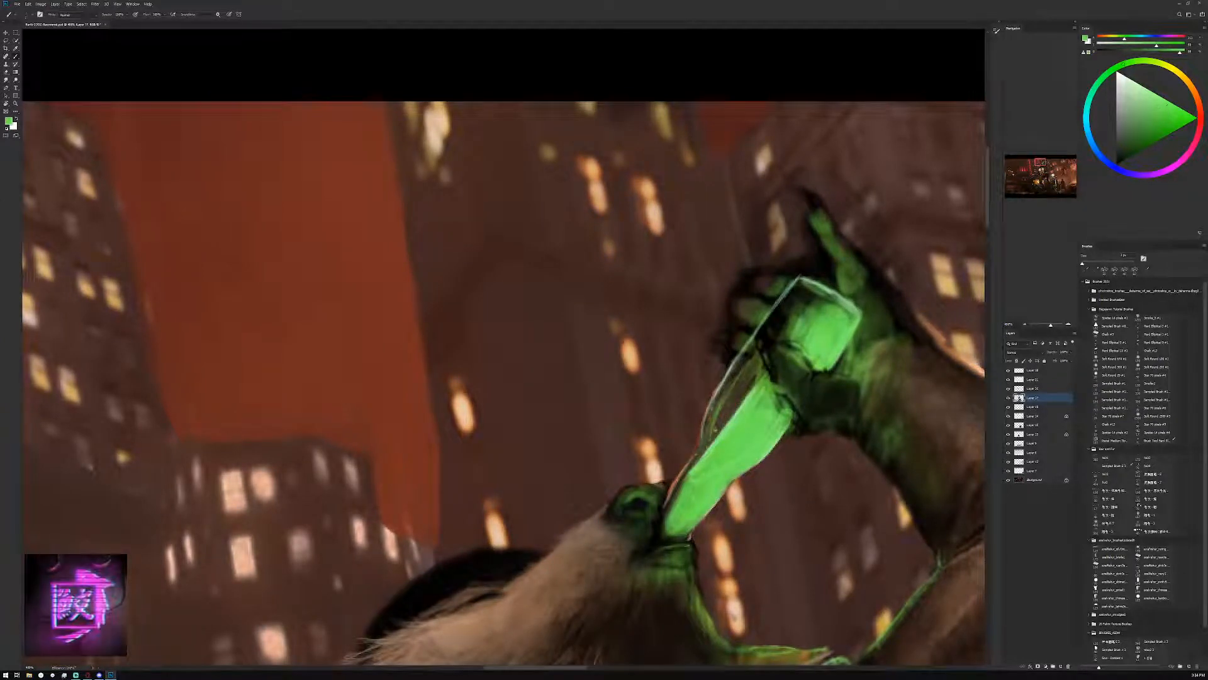
pyautogui.press('[')
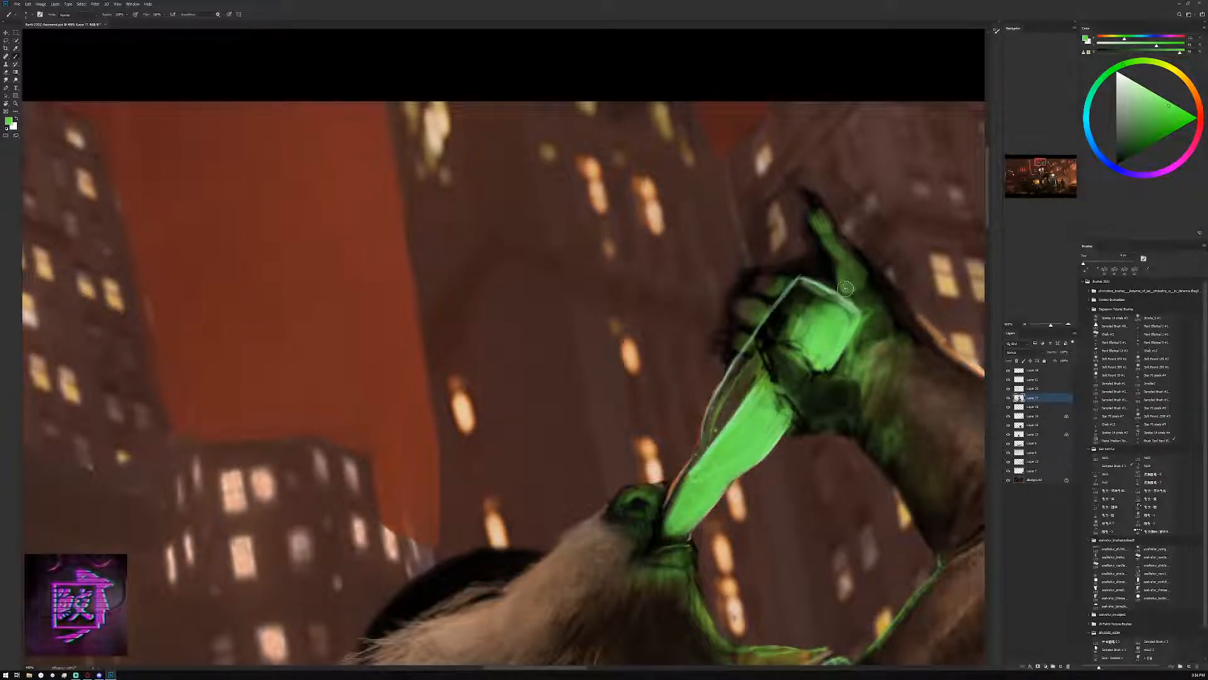
pyautogui.keyDown('alt'); pyautogui.click(838, 319); pyautogui.keyUp('alt')
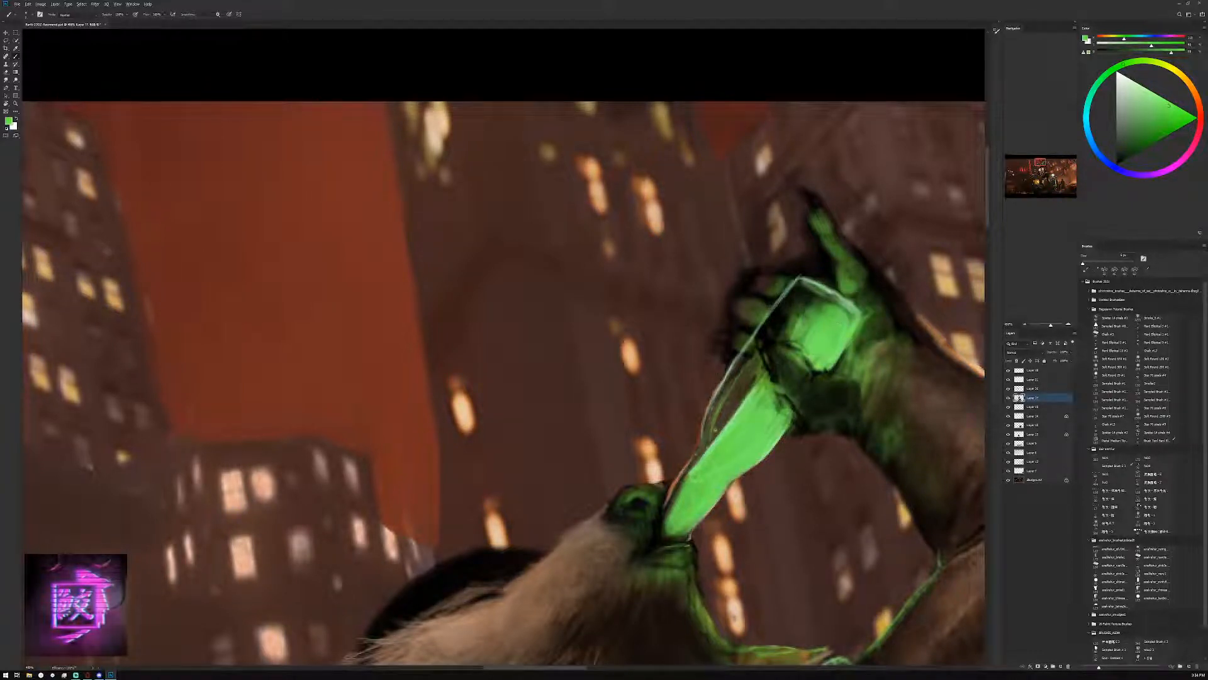
# Define the raised finger's tip and claw with fine dark strokes and thin green highlights
pyautogui.moveTo(837, 258); pyautogui.dragTo(809, 201)
pyautogui.keyDown('alt'); pyautogui.click(814, 210); pyautogui.keyUp('alt')
pyautogui.keyDown('alt'); pyautogui.click(815, 207); pyautogui.keyUp('alt')
pyautogui.keyDown('alt'); pyautogui.click(817, 215); pyautogui.keyUp('alt')
pyautogui.keyDown('alt'); pyautogui.click(802, 191); pyautogui.keyUp('alt')
pyautogui.press('[')
pyautogui.press('[')
pyautogui.press('[')
pyautogui.press('[')
pyautogui.press('[')
pyautogui.keyDown('alt'); pyautogui.click(820, 227); pyautogui.keyUp('alt')
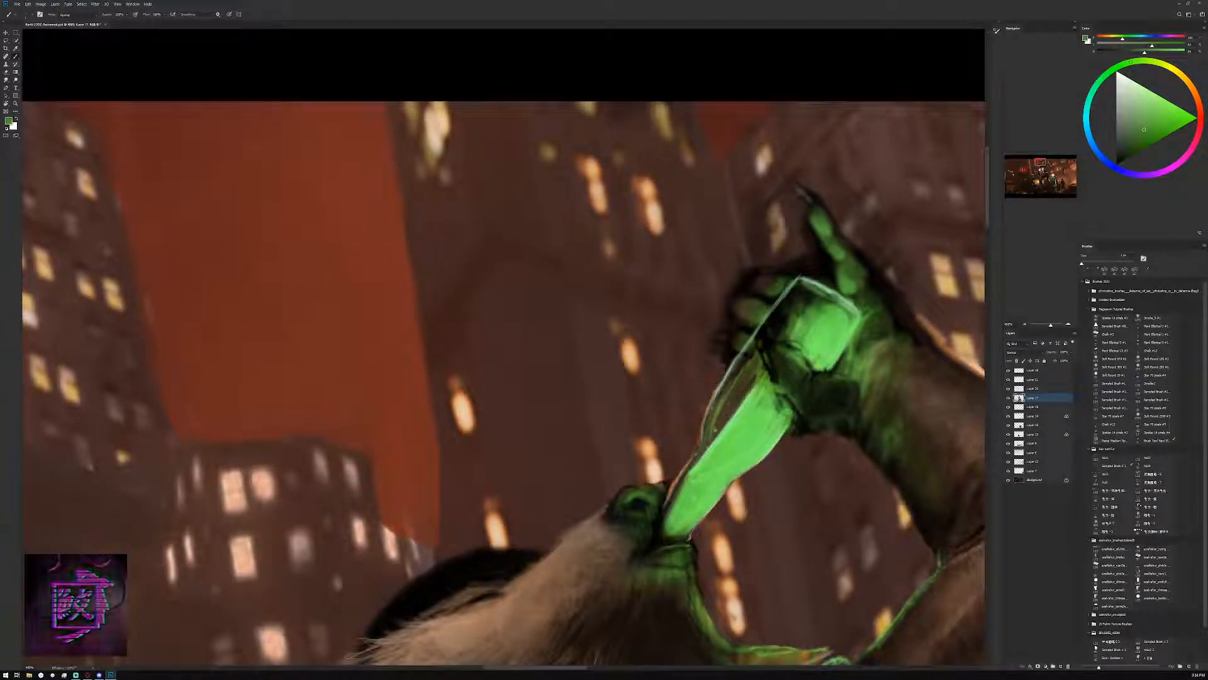
# Darken the outer edge of the raised finger and hand, trimming the contour with reddish brown sampled from the background
pyautogui.keyDown('alt'); pyautogui.click(859, 251); pyautogui.keyUp('alt')
pyautogui.keyDown('alt'); pyautogui.click(861, 273); pyautogui.keyUp('alt')
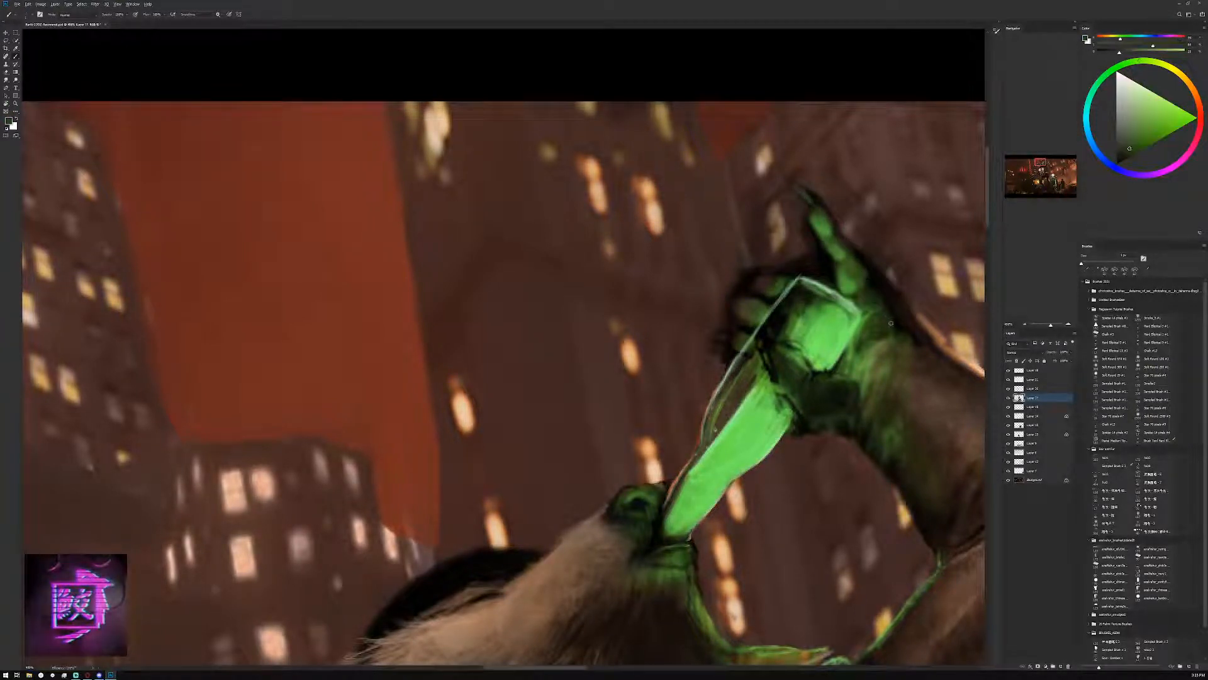
pyautogui.moveTo(906, 327); pyautogui.dragTo(850, 357)
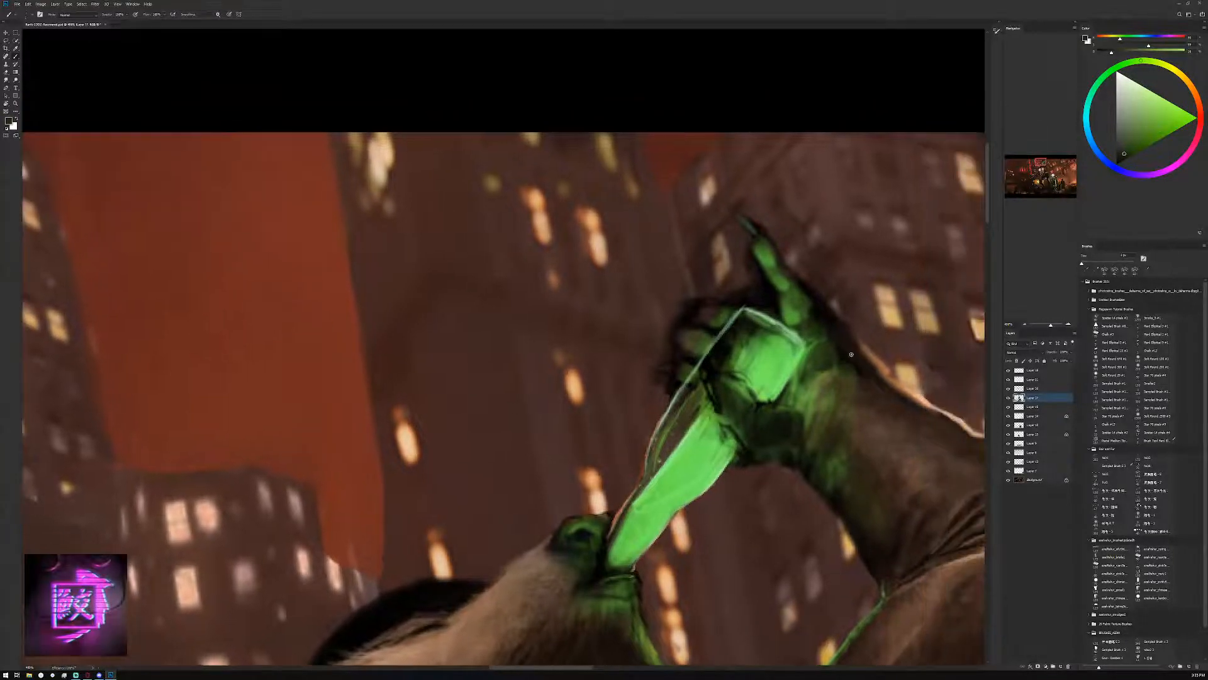
pyautogui.keyDown('alt'); pyautogui.click(841, 316); pyautogui.keyUp('alt')
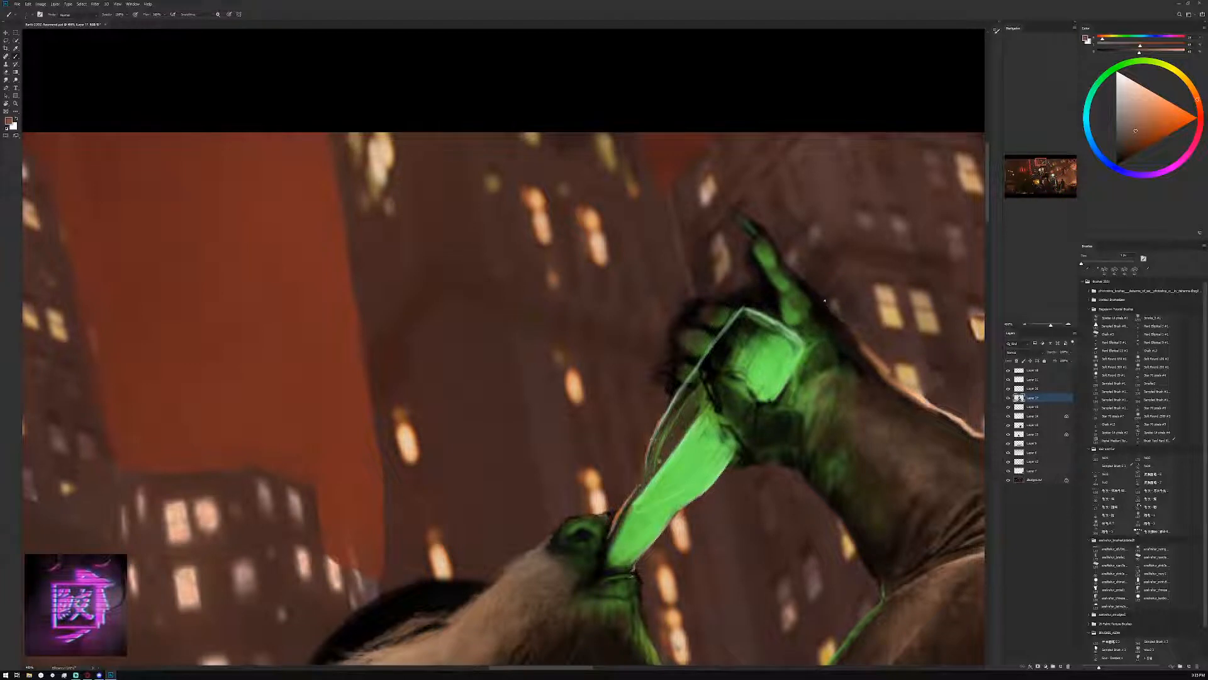
pyautogui.keyDown('alt'); pyautogui.click(864, 348); pyautogui.keyUp('alt')
pyautogui.keyDown('alt'); pyautogui.click(859, 343); pyautogui.keyUp('alt')
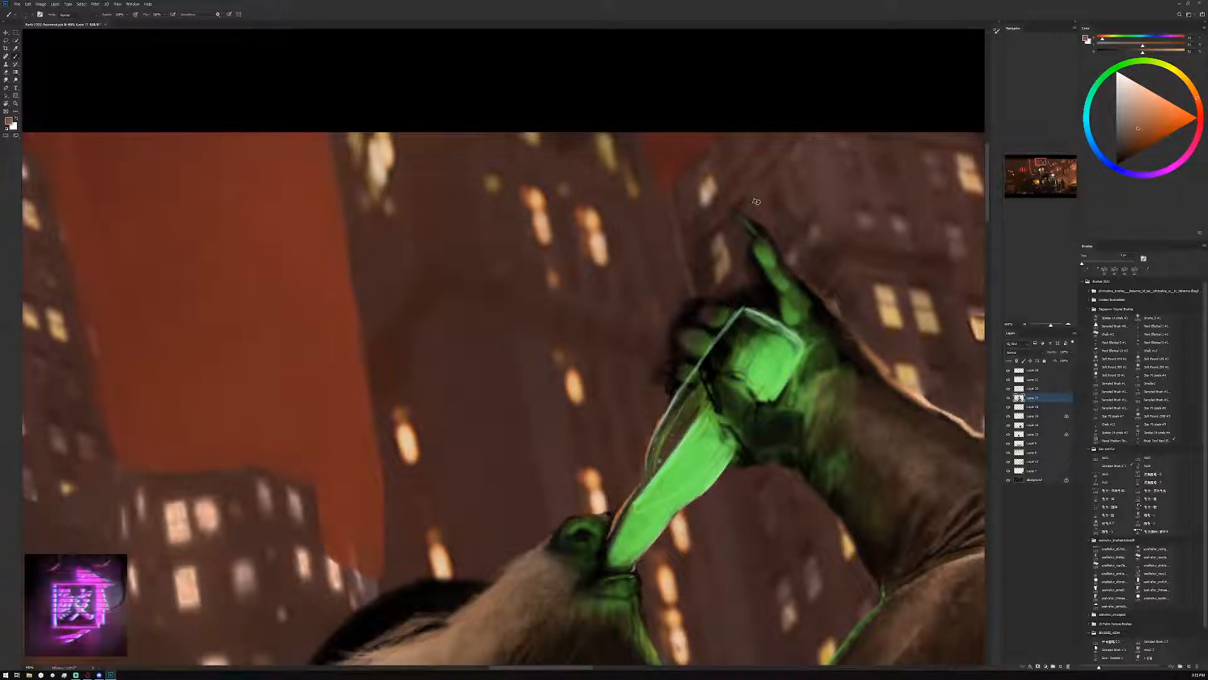
# Paint background brown around the knuckles and claw tip with a larger textured brush to clean up the hand's silhouette
pyautogui.press(']')
pyautogui.press(']')
pyautogui.press(']')
pyautogui.press(']')
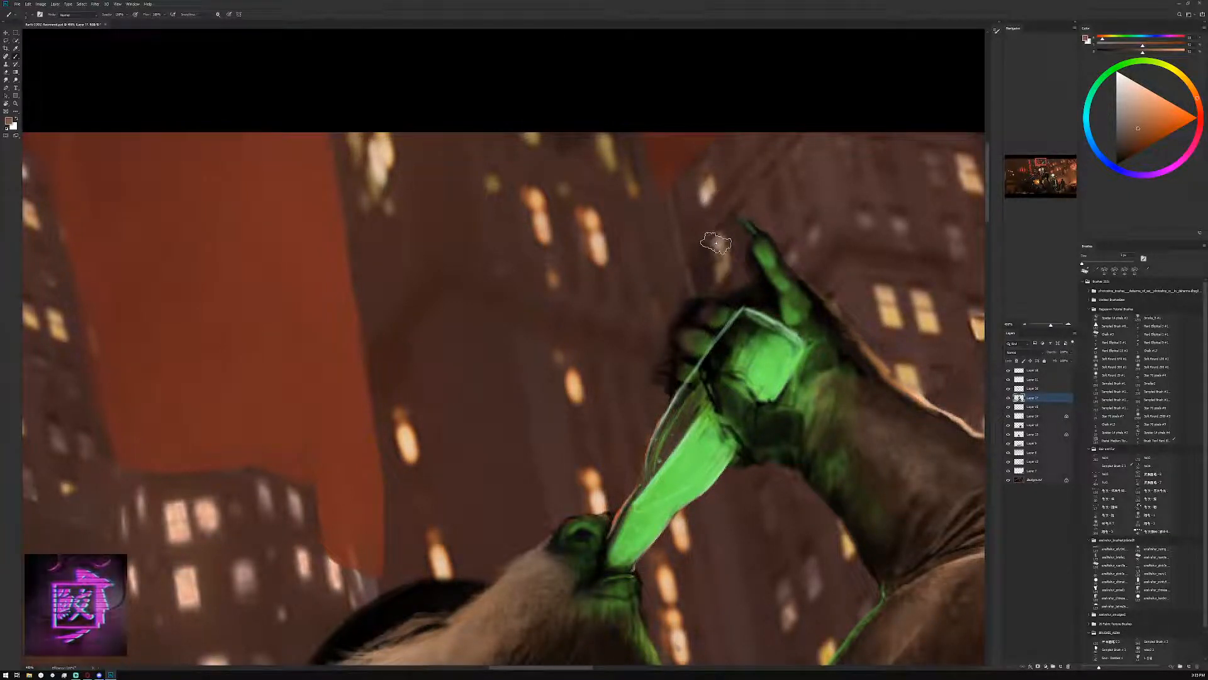
pyautogui.moveTo(716, 242)
pyautogui.mouseDown()
pyautogui.moveTo(734, 266)
pyautogui.moveTo(721, 205)
pyautogui.moveTo(710, 236)
pyautogui.moveTo(724, 279)
pyautogui.moveTo(693, 251)
pyautogui.moveTo(720, 284)
pyautogui.moveTo(746, 287)
pyautogui.moveTo(737, 273)
pyautogui.moveTo(747, 290)
pyautogui.moveTo(681, 292)
pyautogui.mouseUp()
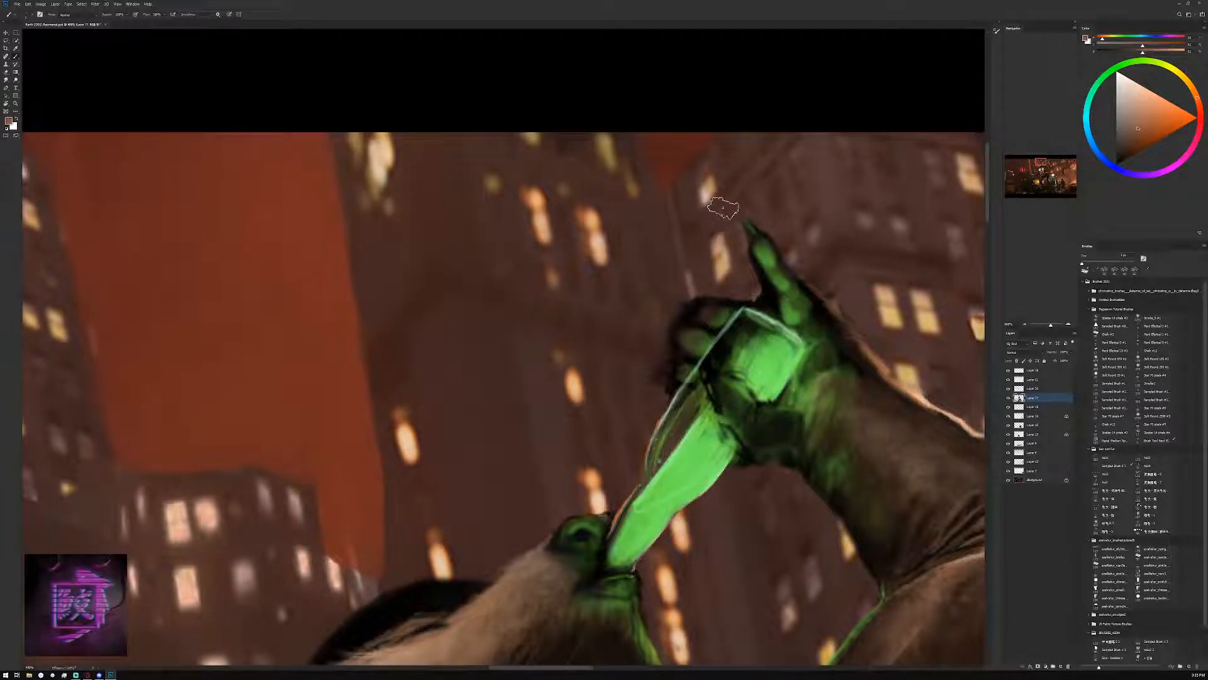
pyautogui.moveTo(723, 208); pyautogui.dragTo(758, 216)
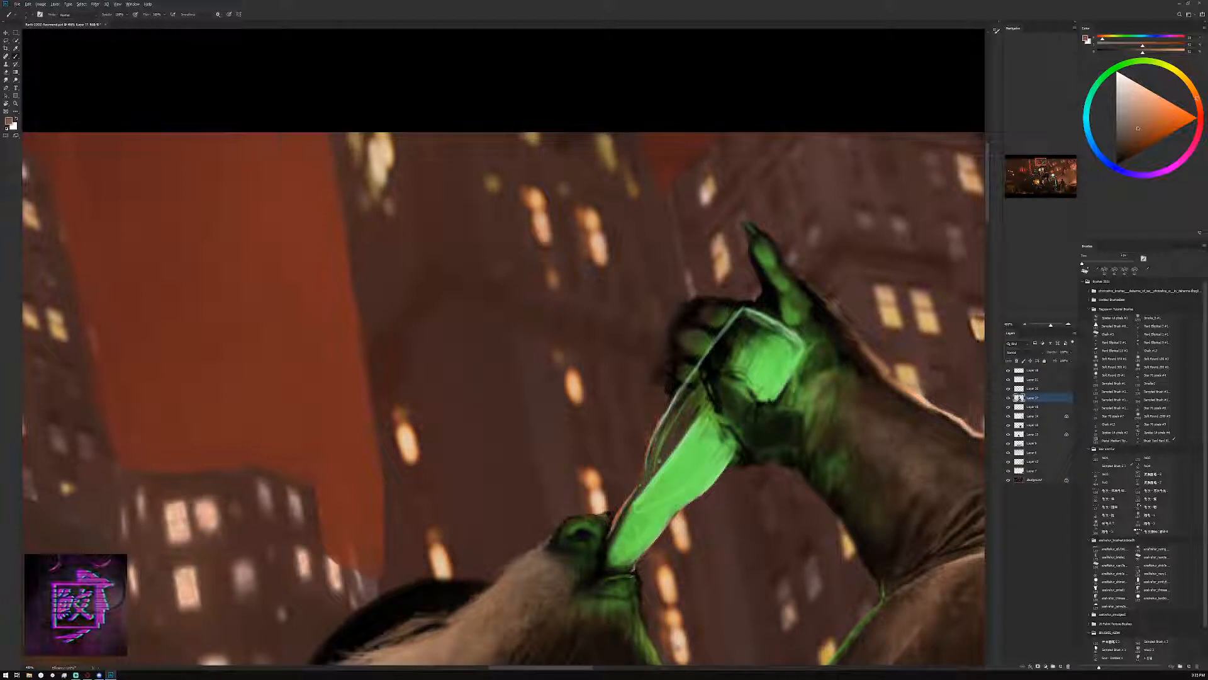
# Strengthen the bottle's outline over the hand in pale green-white and touch up the raised finger with sampled mid-greens
pyautogui.keyDown('alt'); pyautogui.click(668, 403); pyautogui.keyUp('alt')
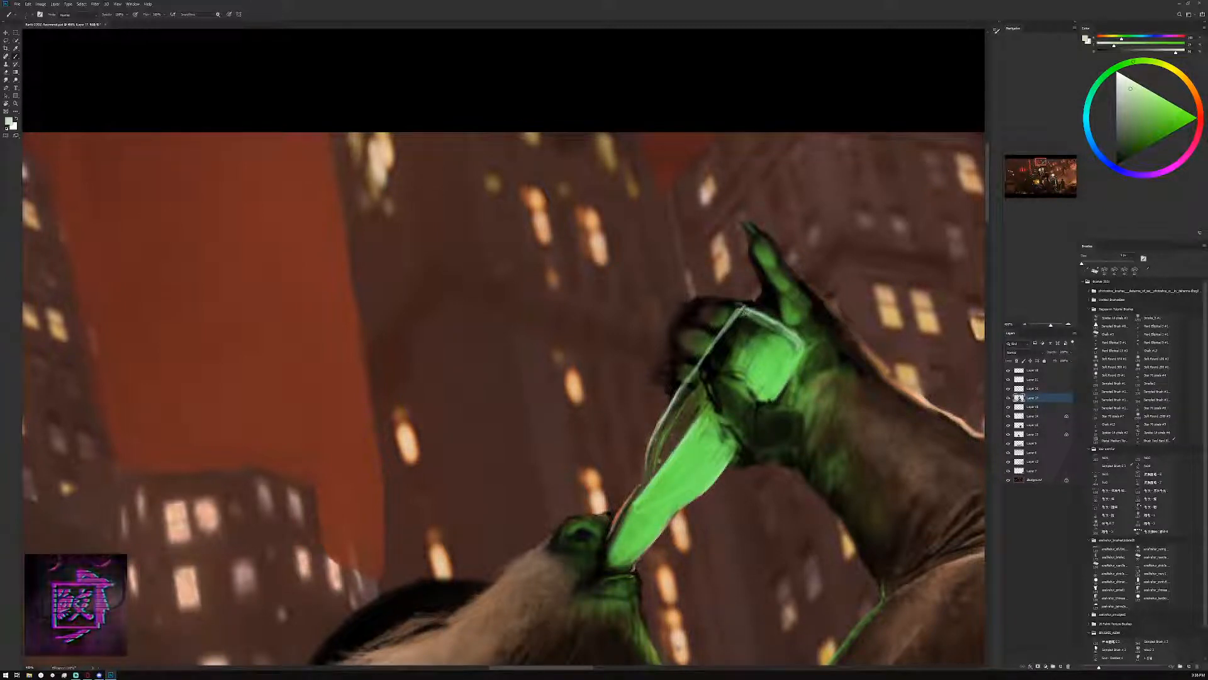
pyautogui.keyDown('alt'); pyautogui.click(740, 304); pyautogui.keyUp('alt')
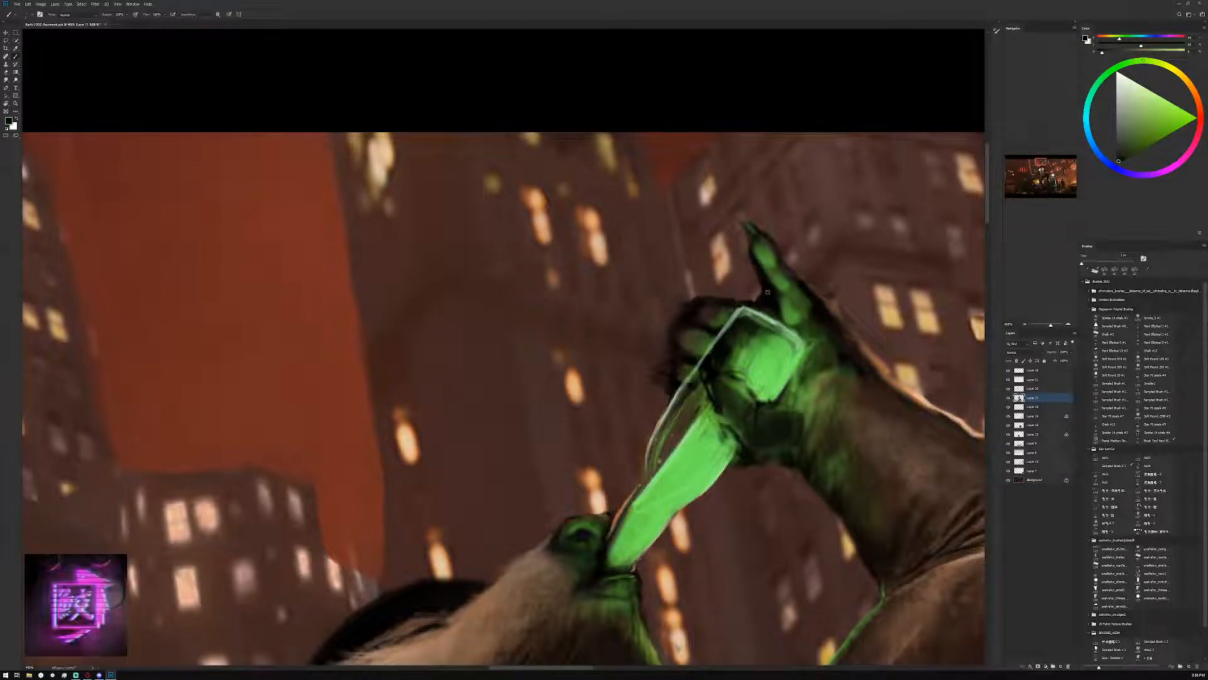
pyautogui.keyDown('alt'); pyautogui.click(788, 308); pyautogui.keyUp('alt')
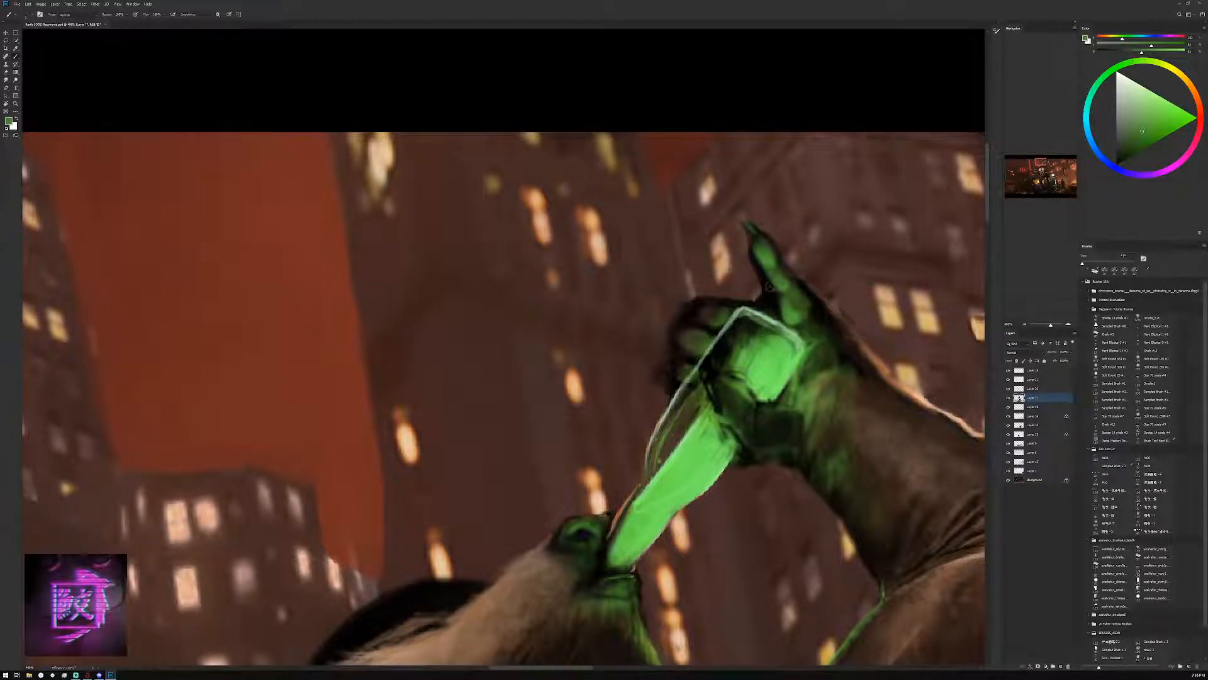
pyautogui.keyDown('alt'); pyautogui.click(765, 255); pyautogui.keyUp('alt')
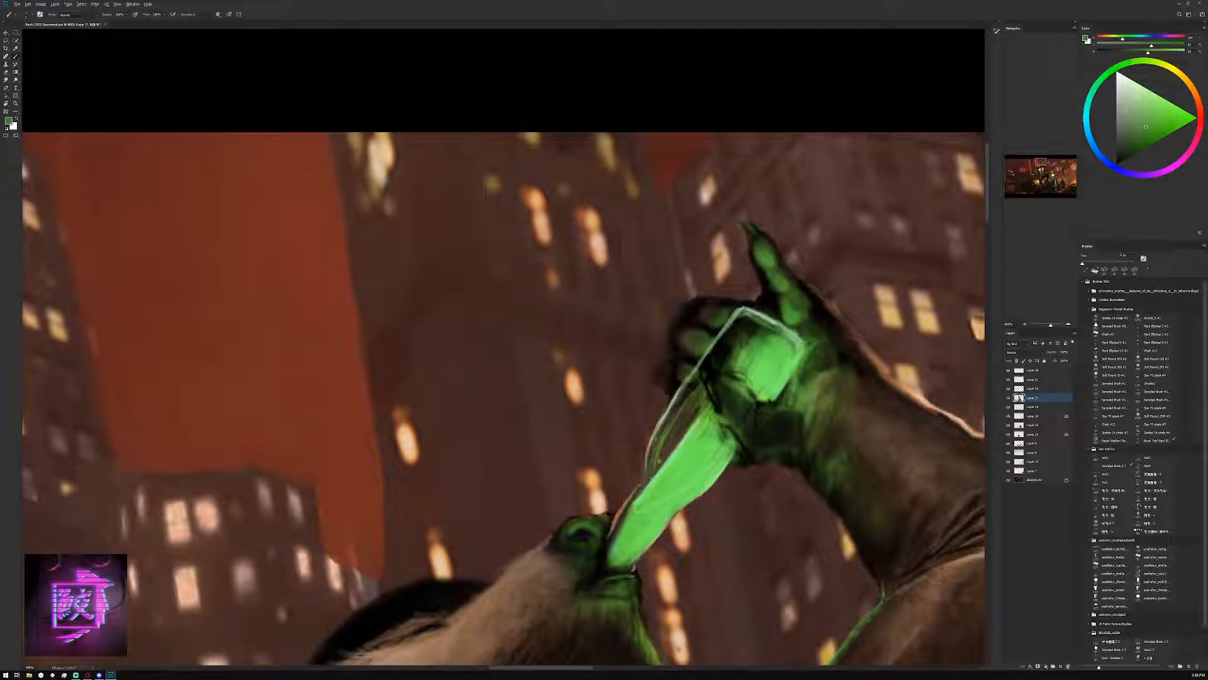
pyautogui.keyDown('alt'); pyautogui.click(785, 283); pyautogui.keyUp('alt')
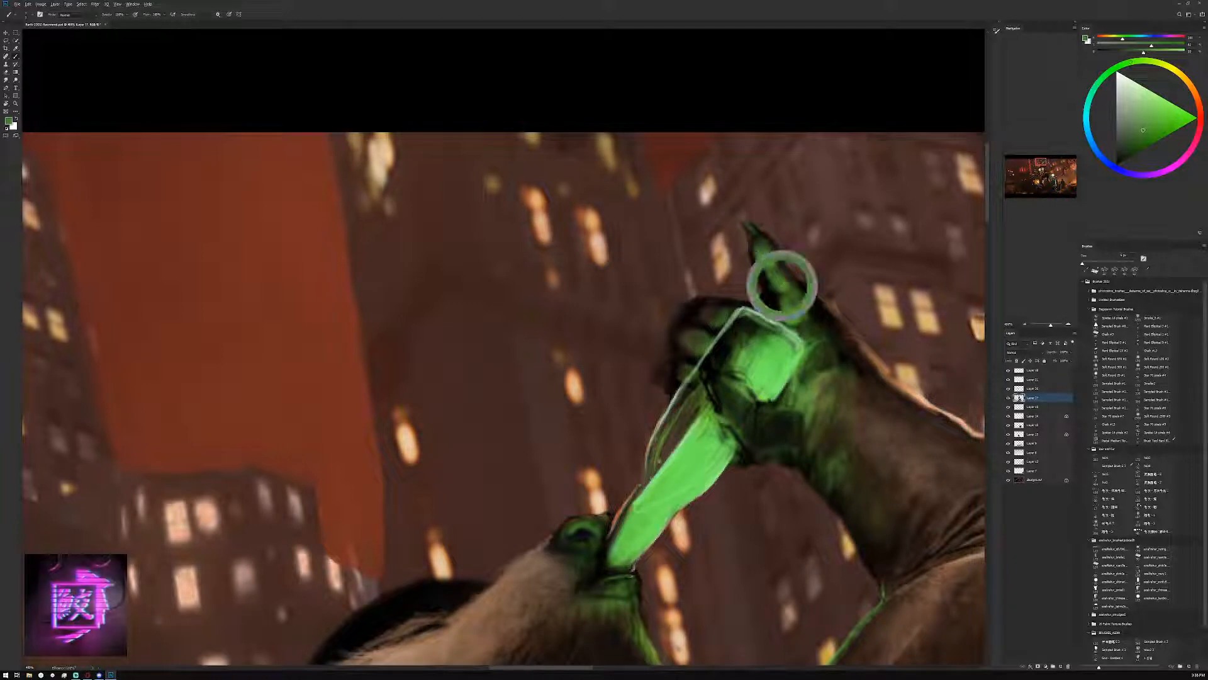
# Paint a near-black crease across the base of the raised finger, beside the bottle's corner
pyautogui.keyDown('alt'); pyautogui.click(818, 313); pyautogui.keyUp('alt')
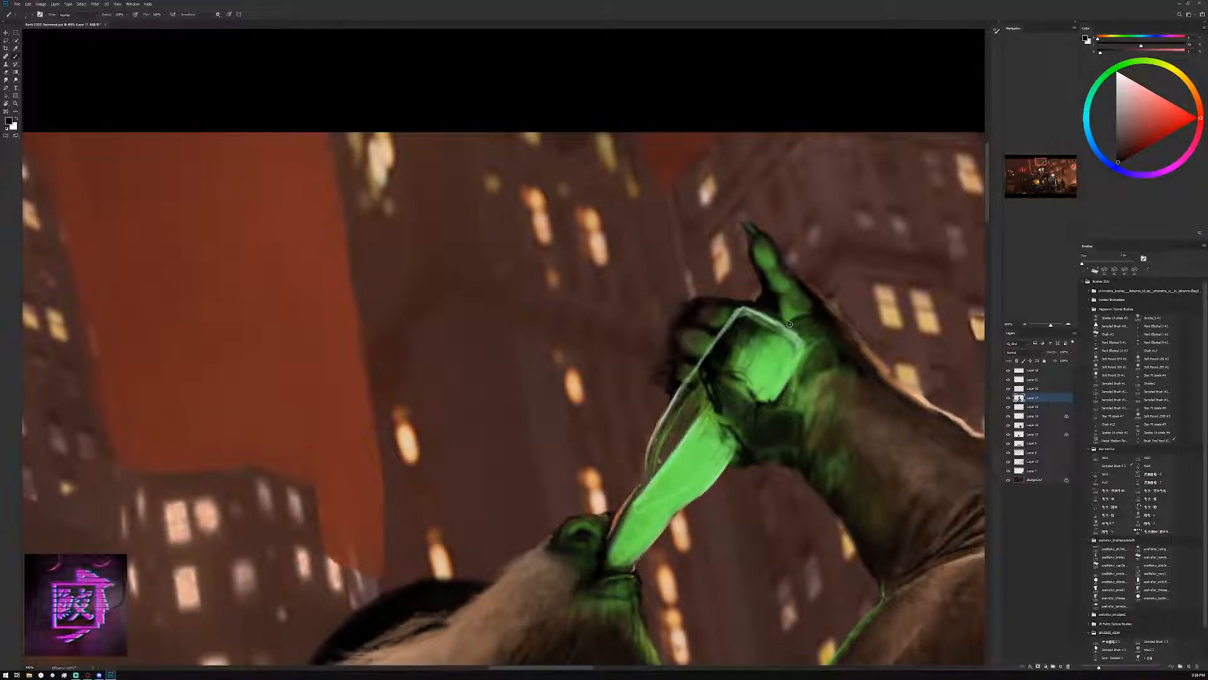
pyautogui.keyDown('alt'); pyautogui.click(790, 323); pyautogui.keyUp('alt')
pyautogui.keyDown('alt'); pyautogui.click(815, 314); pyautogui.keyUp('alt')
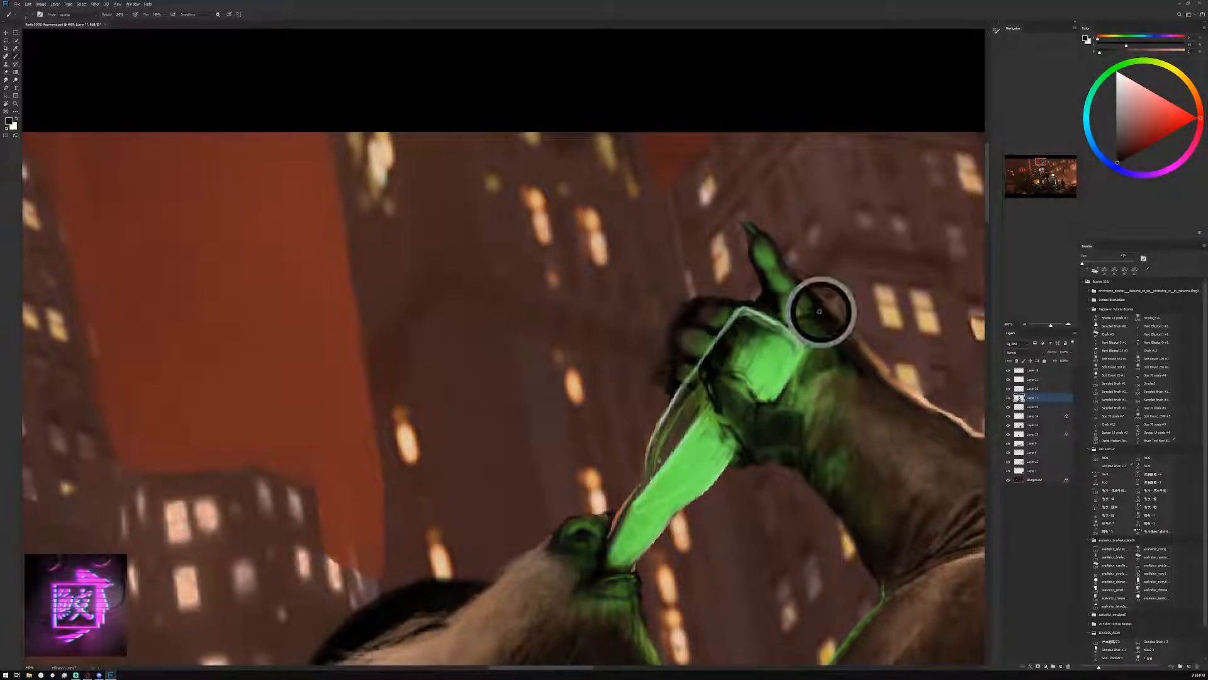
# Darken the gap between the raised finger and the knuckles, and add a thin pale orange rim light along the top
pyautogui.keyDown('alt'); pyautogui.click(753, 297); pyautogui.keyUp('alt')
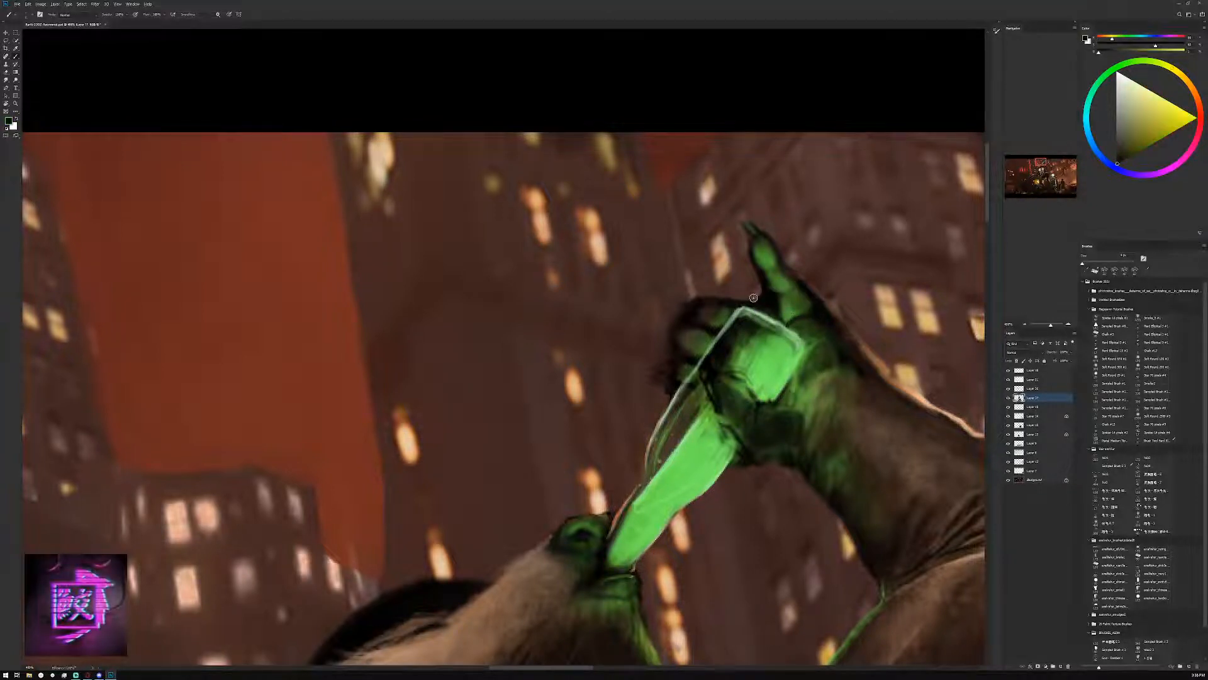
pyautogui.moveTo(751, 289); pyautogui.dragTo(768, 300)
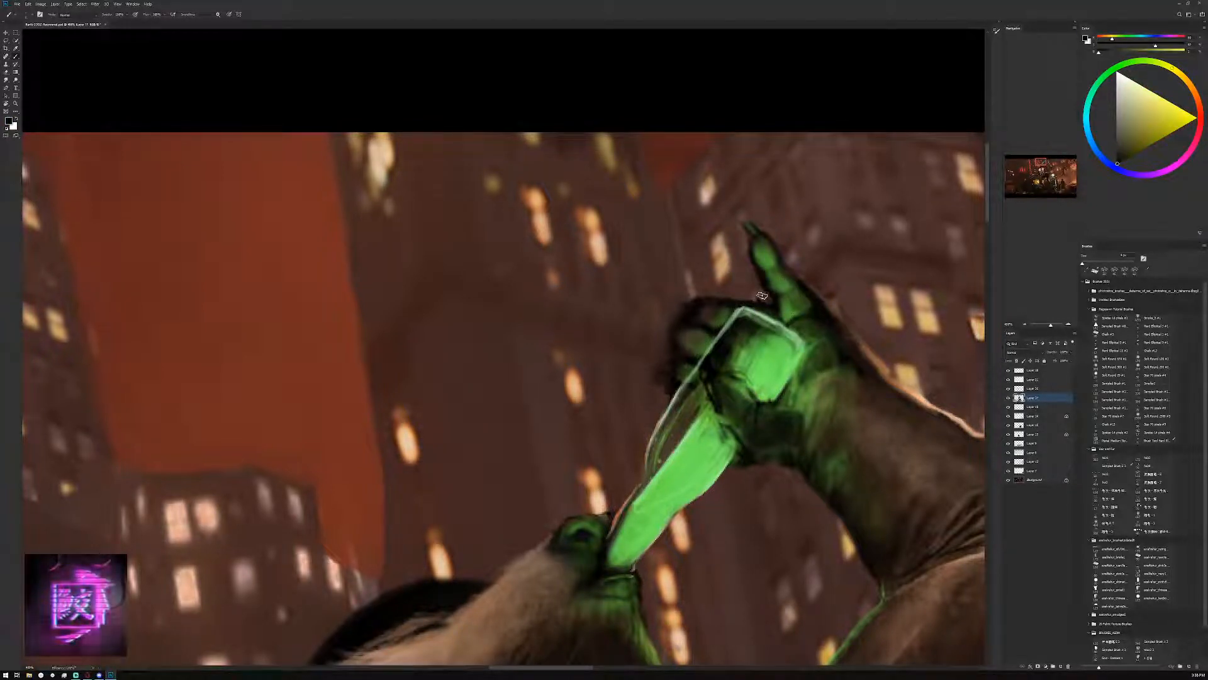
pyautogui.keyDown('alt'); pyautogui.click(750, 291); pyautogui.keyUp('alt')
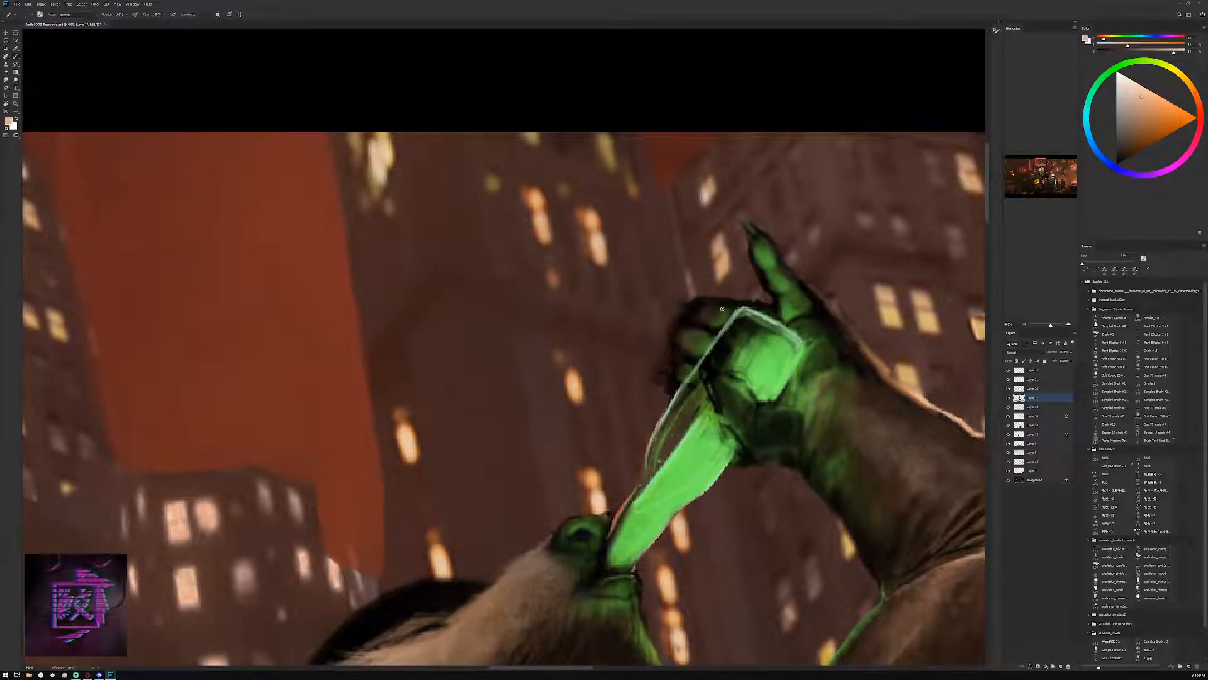
pyautogui.moveTo(756, 301); pyautogui.dragTo(737, 300)
# Rework the crease and lower part of the raised finger with dark and mid greens sampled from the hand
pyautogui.keyDown('alt'); pyautogui.click(779, 309); pyautogui.keyUp('alt')
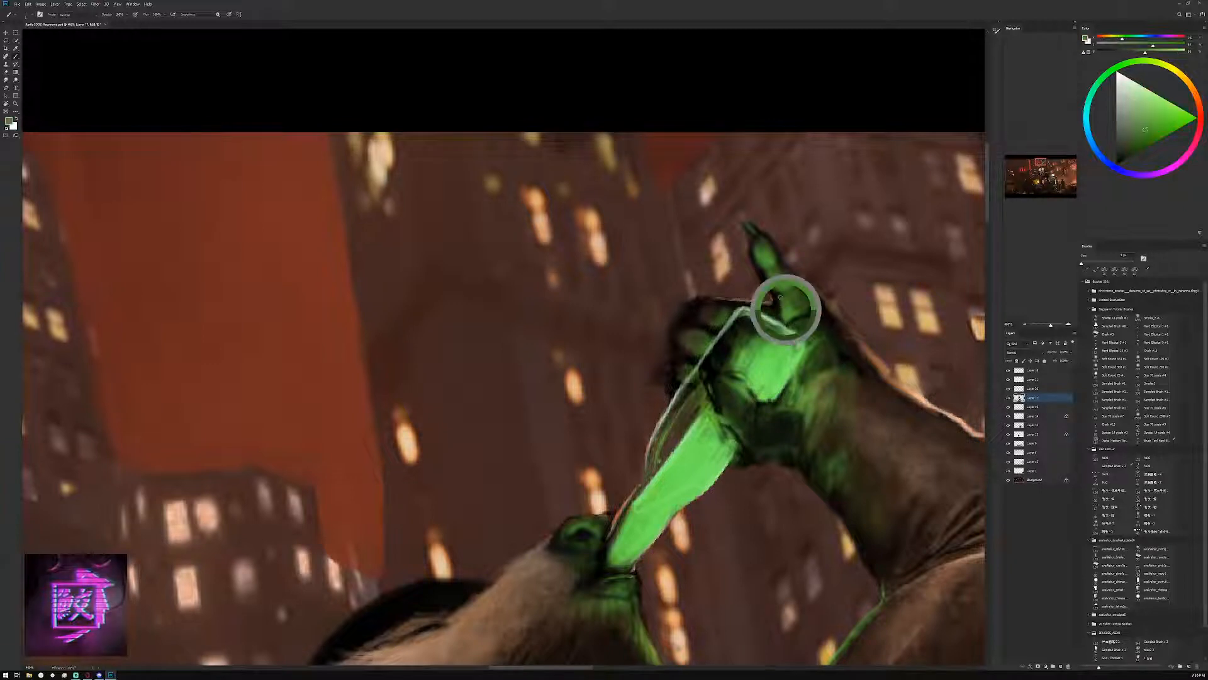
pyautogui.keyDown('alt'); pyautogui.click(773, 280); pyautogui.keyUp('alt')
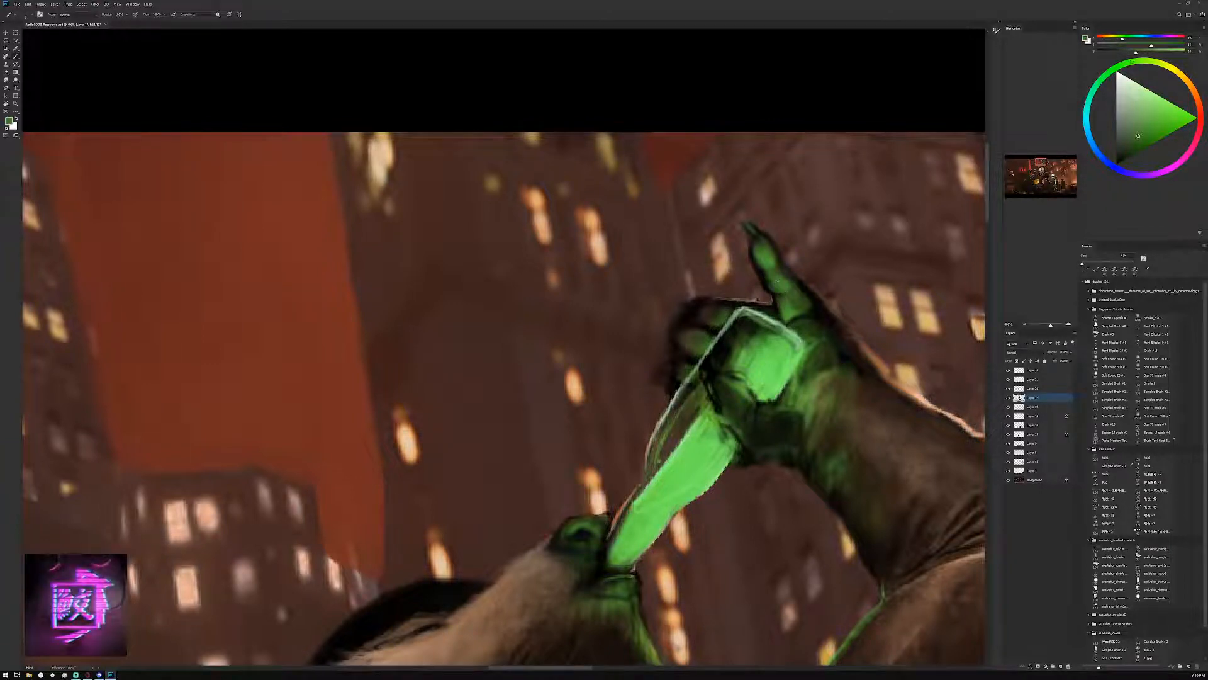
pyautogui.keyDown('alt'); pyautogui.click(811, 312); pyautogui.keyUp('alt')
pyautogui.moveTo(796, 317); pyautogui.dragTo(812, 318)
pyautogui.keyDown('alt'); pyautogui.click(815, 313); pyautogui.keyUp('alt')
pyautogui.keyDown('alt'); pyautogui.click(817, 320); pyautogui.keyUp('alt')
# Add reflected green light to the base of the raised finger with a larger brush, sampling brighter green from the bottle
pyautogui.press(']')
pyautogui.press(']')
pyautogui.press(']')
pyautogui.press(']')
pyautogui.keyDown('alt'); pyautogui.click(813, 320); pyautogui.keyUp('alt')
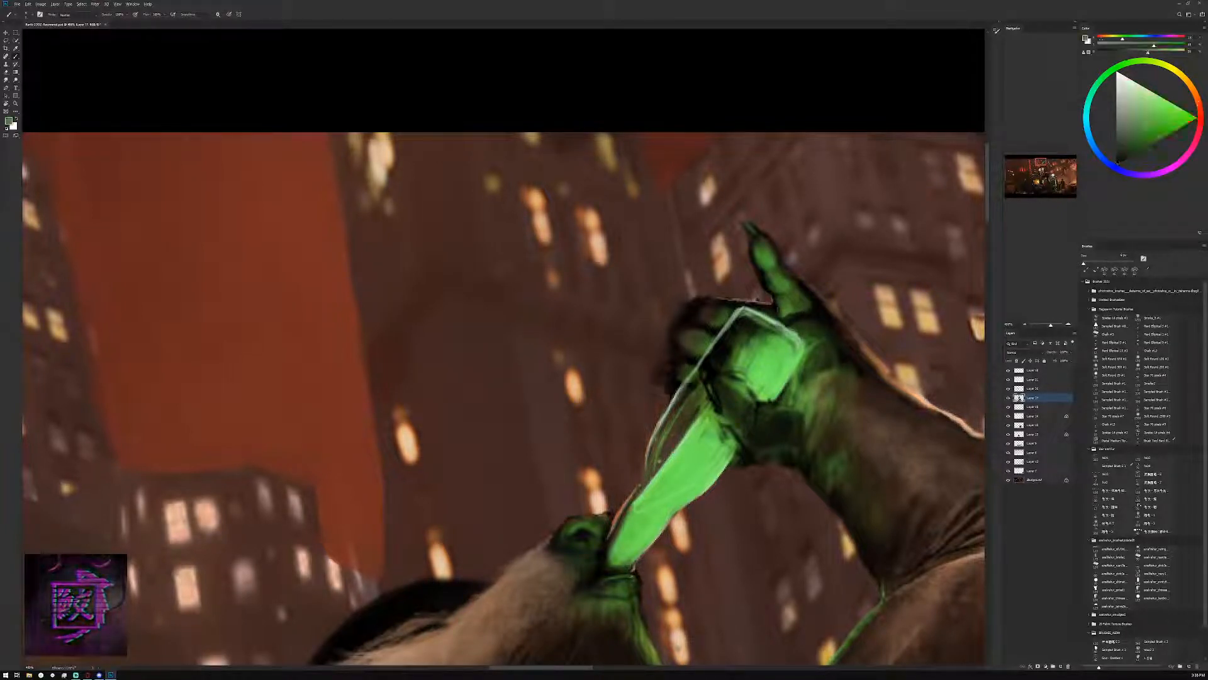
pyautogui.keyDown('alt'); pyautogui.click(803, 321); pyautogui.keyUp('alt')
pyautogui.keyDown('alt'); pyautogui.click(795, 351); pyautogui.keyUp('alt')
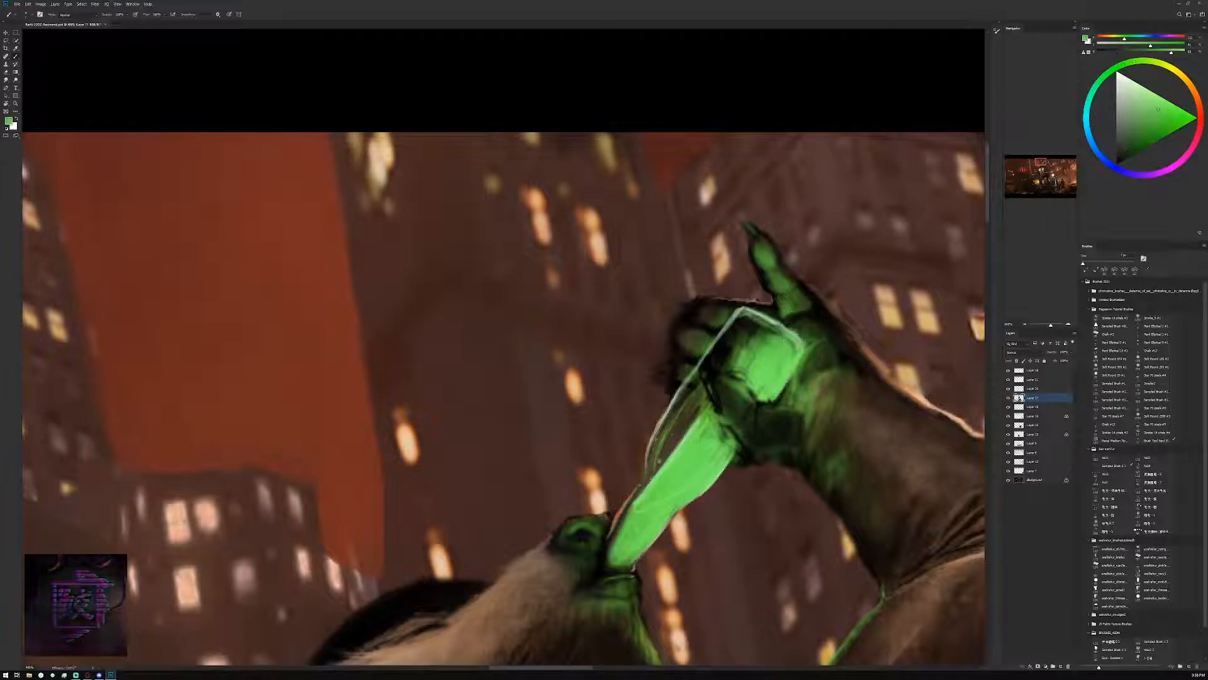
pyautogui.moveTo(810, 331); pyautogui.dragTo(798, 320)
# Blend the shadow between the raised finger and the bottle's corner in dark green, then check the figure from farther out
pyautogui.press(']')
pyautogui.press(']')
pyautogui.press(']')
pyautogui.keyDown('alt'); pyautogui.click(811, 323); pyautogui.keyUp('alt')
pyautogui.press('[')
pyautogui.press('[')
pyautogui.press('[')
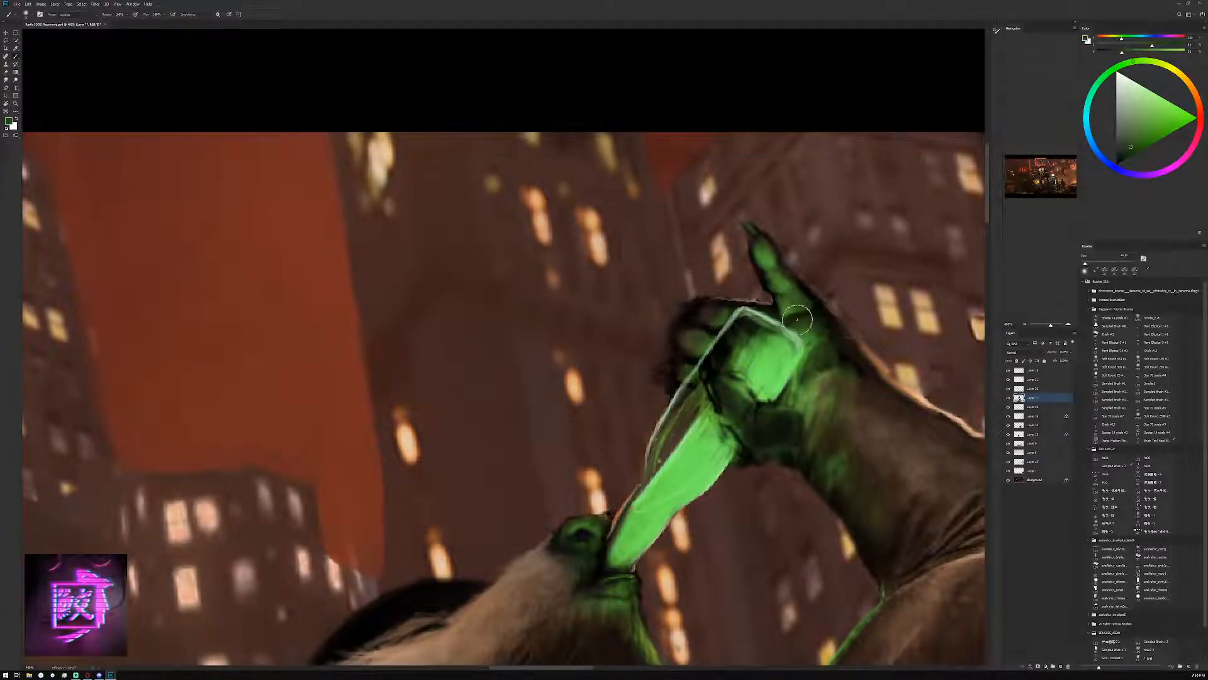
pyautogui.click(1027, 324)
pyautogui.click(1027, 324)
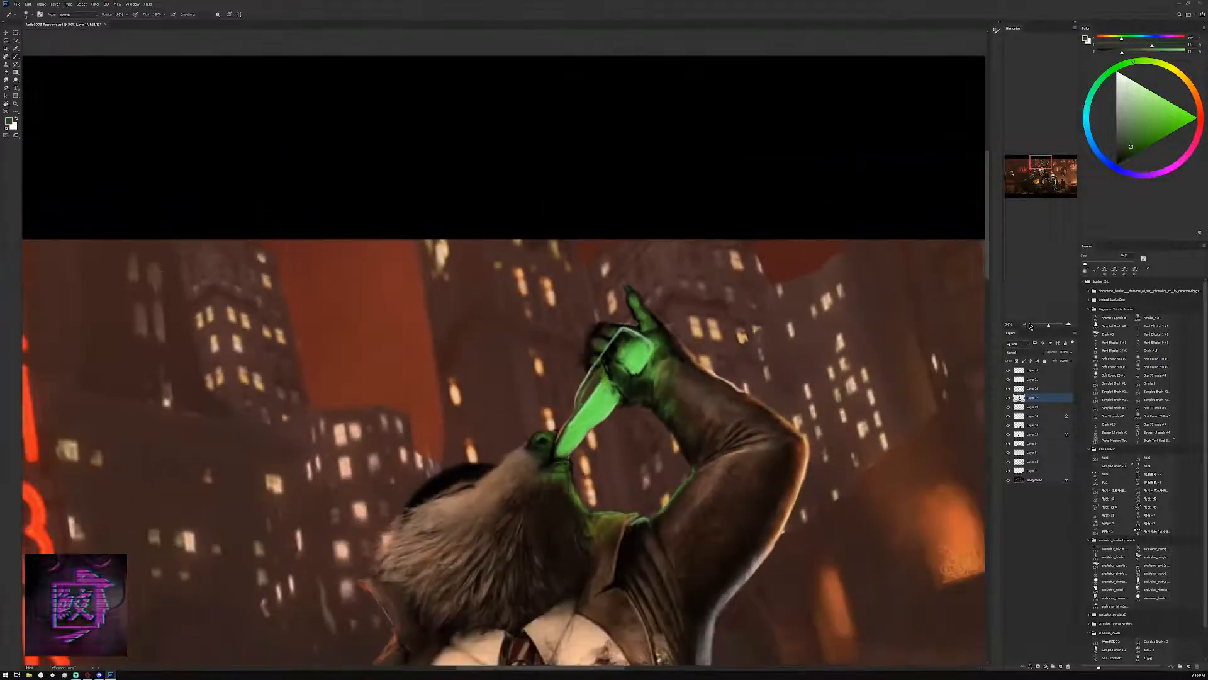
# Refine the base end of the bottle with dark green and brighter greens sampled from the hand and glass
pyautogui.keyDown('alt'); pyautogui.click(628, 338); pyautogui.keyUp('alt')
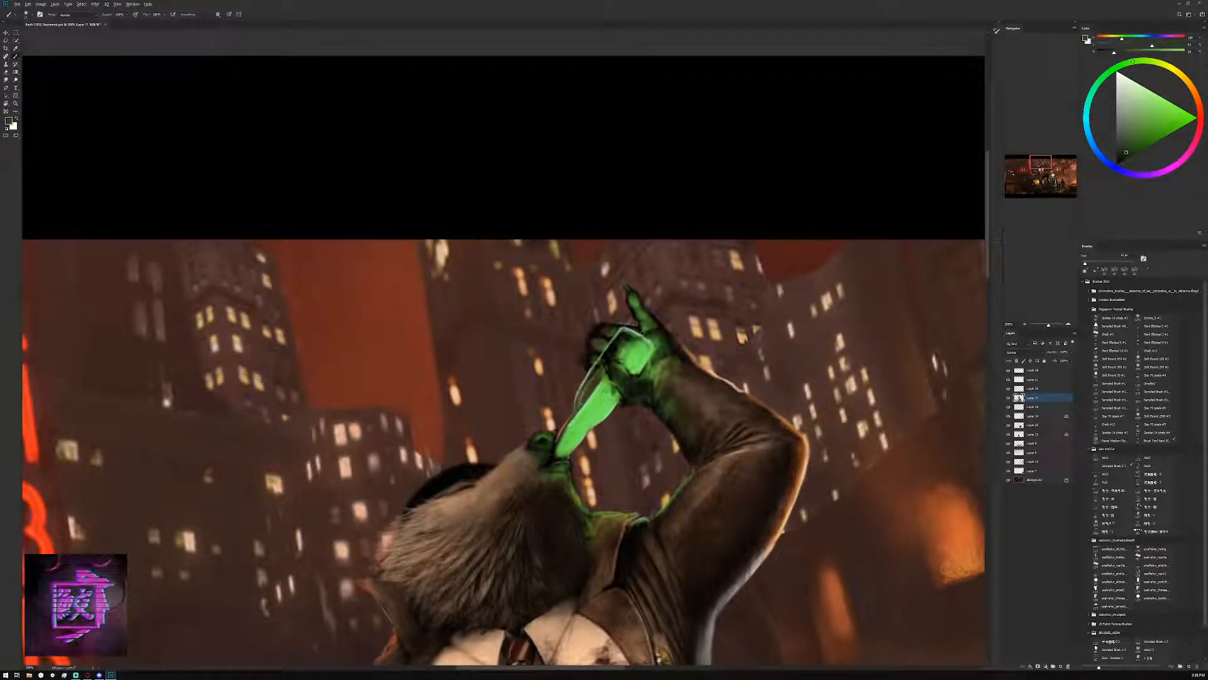
pyautogui.keyDown('alt'); pyautogui.click(629, 338); pyautogui.keyUp('alt')
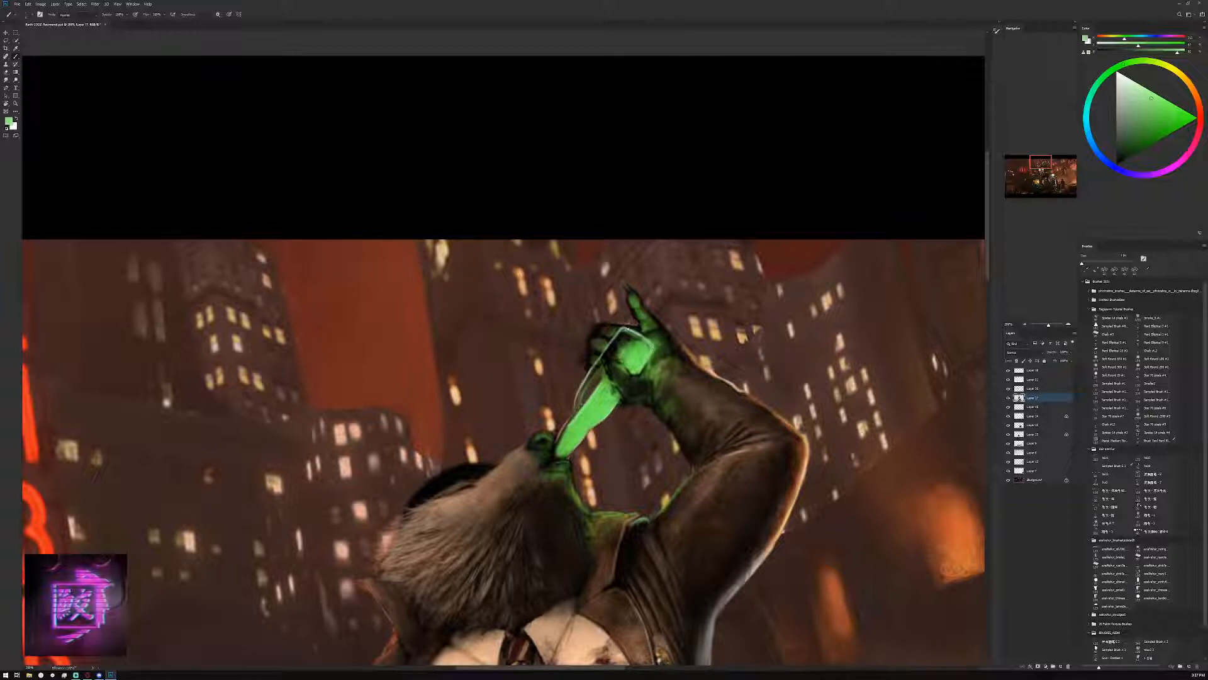
pyautogui.keyDown('alt'); pyautogui.click(638, 347); pyautogui.keyUp('alt')
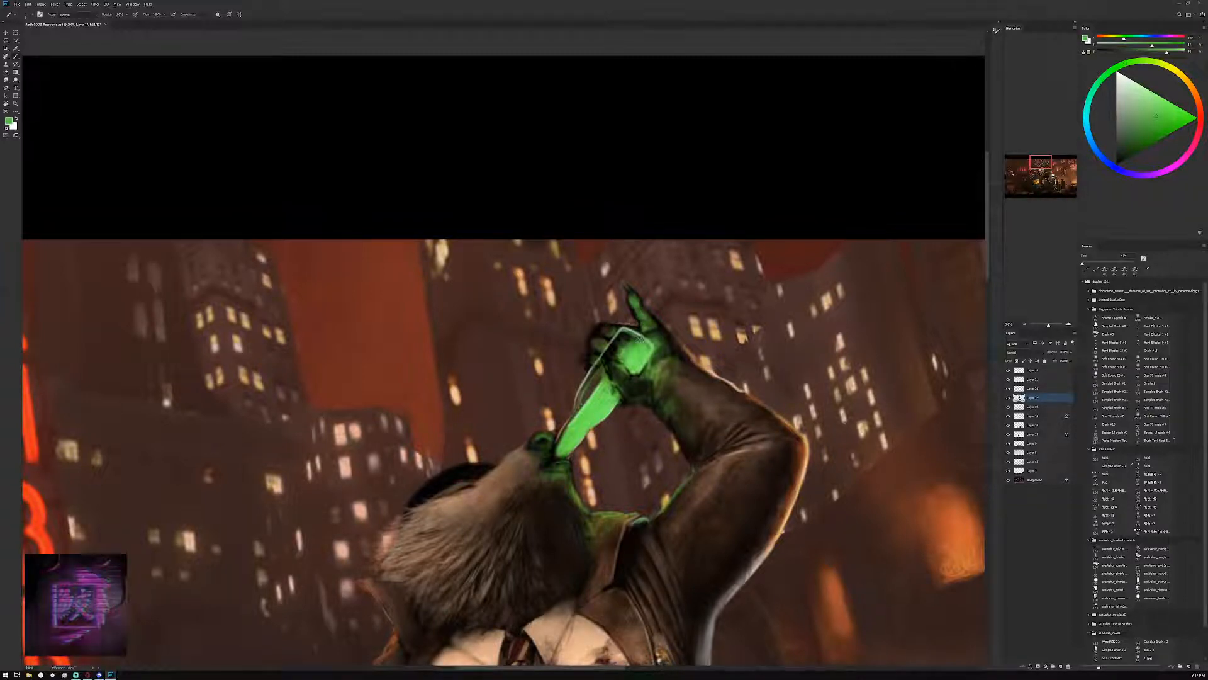
pyautogui.keyDown('alt'); pyautogui.click(627, 359); pyautogui.keyUp('alt')
pyautogui.moveTo(633, 343); pyautogui.dragTo(628, 350)
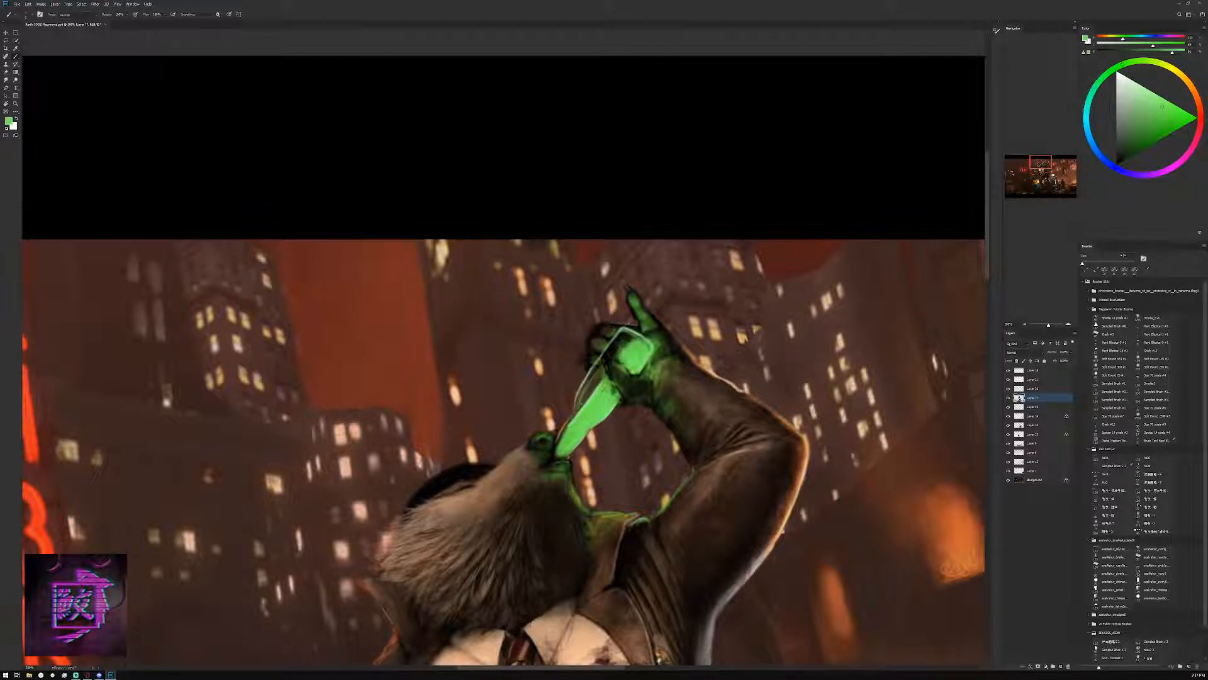
# Touch up the upper part of the bottle's neck and the edge of the glowing base with sampled bright greens
pyautogui.keyDown('alt'); pyautogui.click(592, 399); pyautogui.keyUp('alt')
pyautogui.keyDown('alt'); pyautogui.click(598, 391); pyautogui.keyUp('alt')
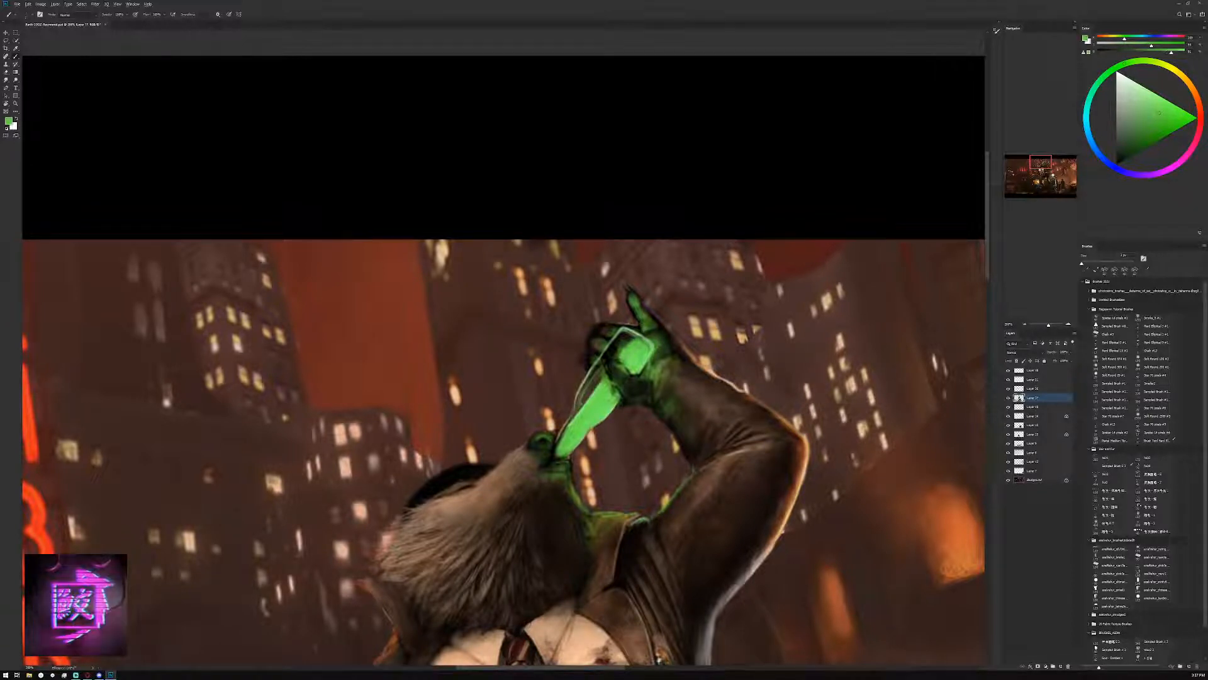
pyautogui.keyDown('alt'); pyautogui.click(643, 345); pyautogui.keyUp('alt')
pyautogui.moveTo(640, 339); pyautogui.dragTo(648, 348)
pyautogui.keyDown('alt'); pyautogui.click(647, 345); pyautogui.keyUp('alt')
# Add darker and more saturated mid greens around the bottle with a larger brush, then check the figure from farther out
pyautogui.click(1132, 146)
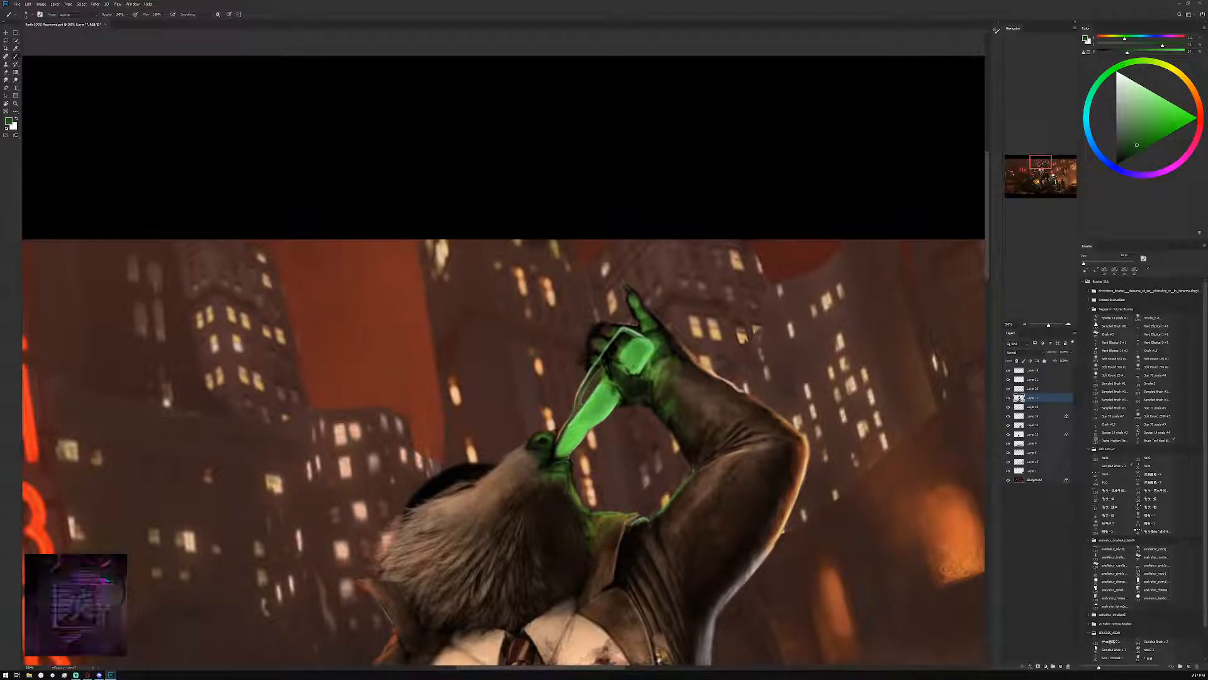
pyautogui.moveTo(1144, 135); pyautogui.dragTo(1151, 137)
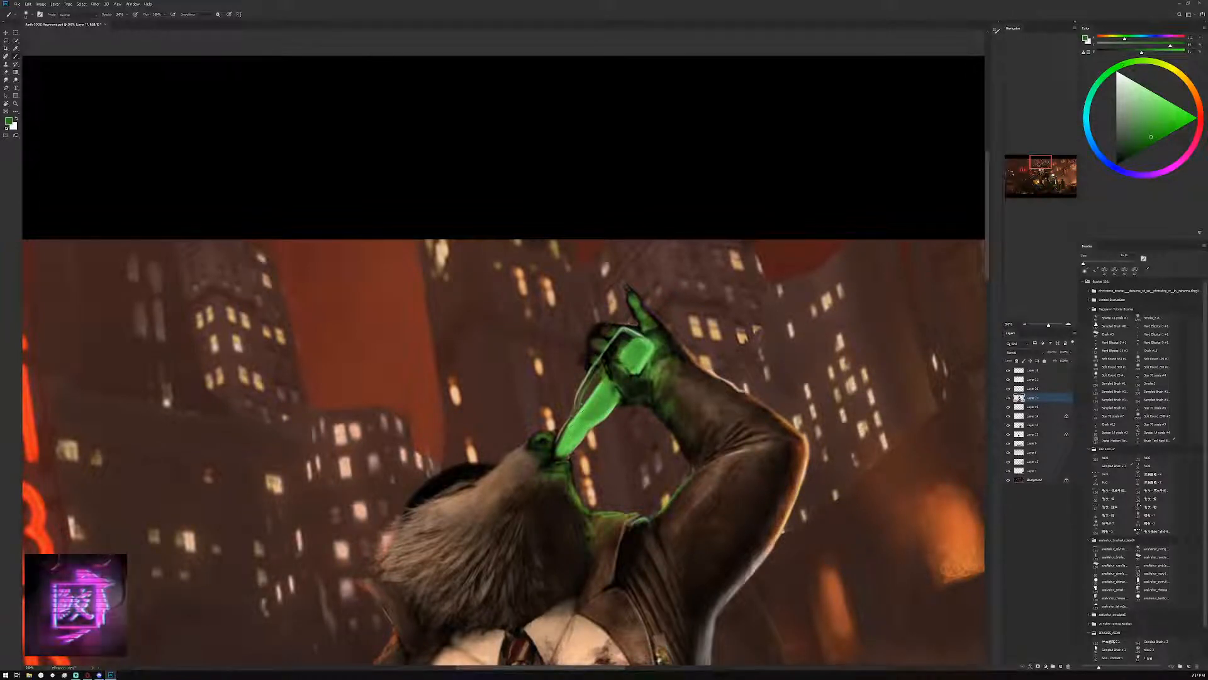
pyautogui.click(1170, 123)
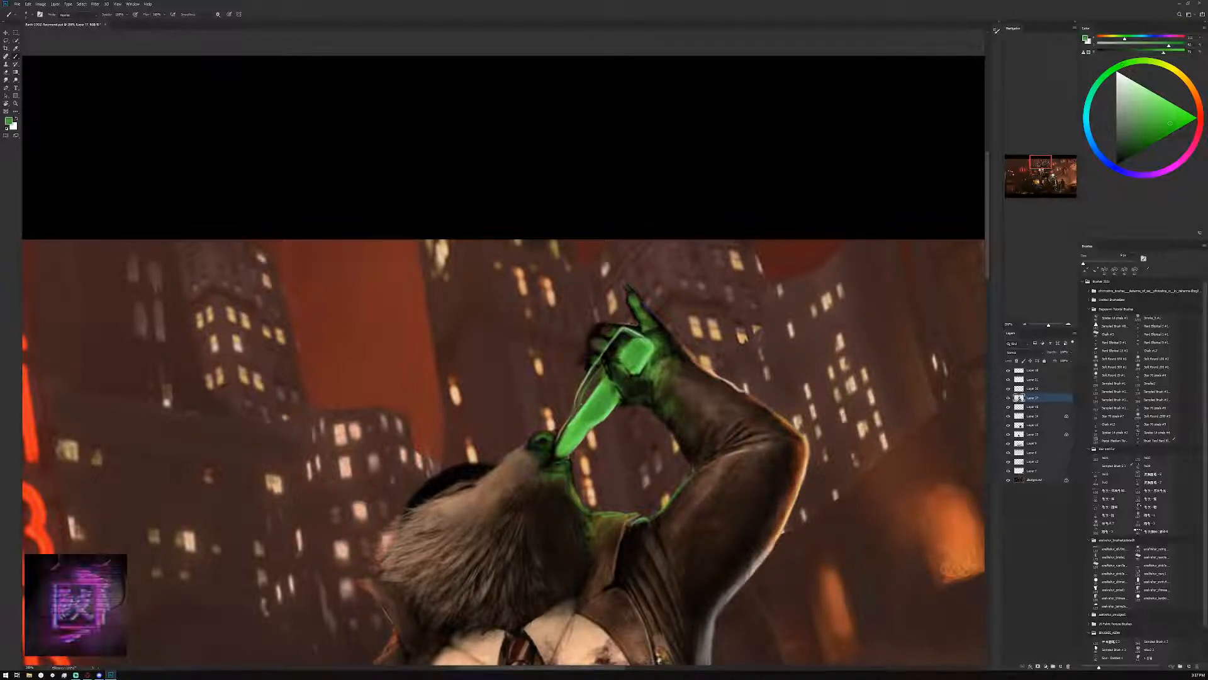
pyautogui.press(']')
pyautogui.press(']')
pyautogui.press(']')
pyautogui.press(']')
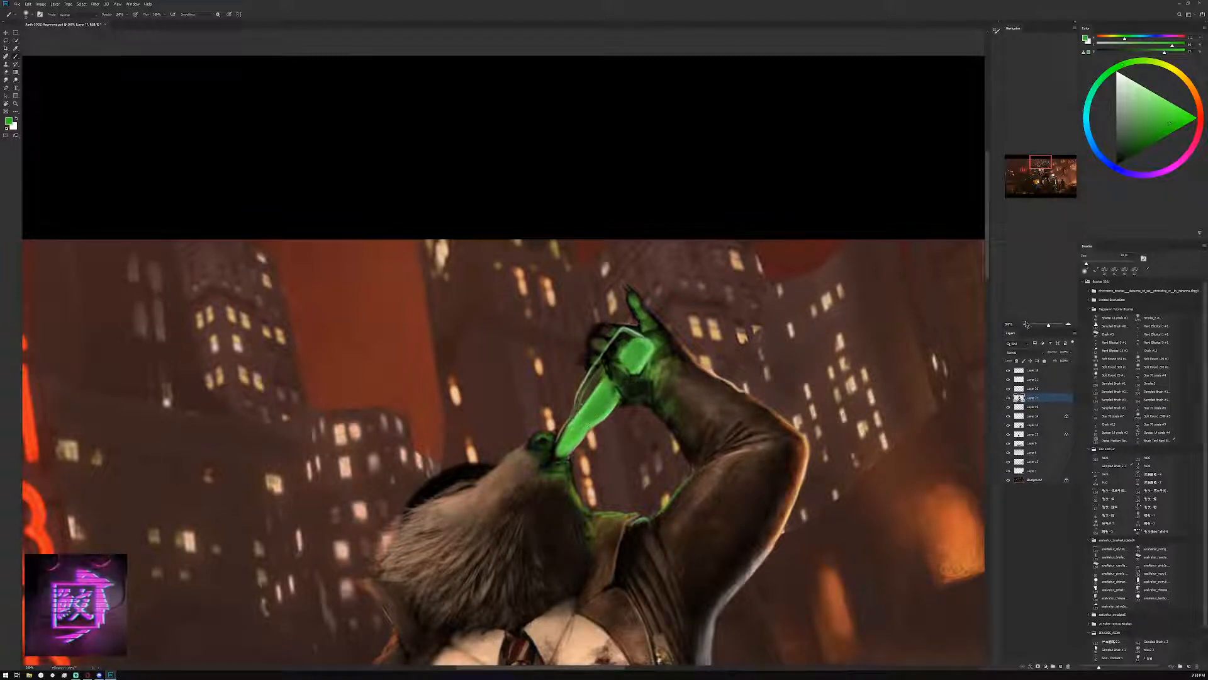
pyautogui.click(1025, 324)
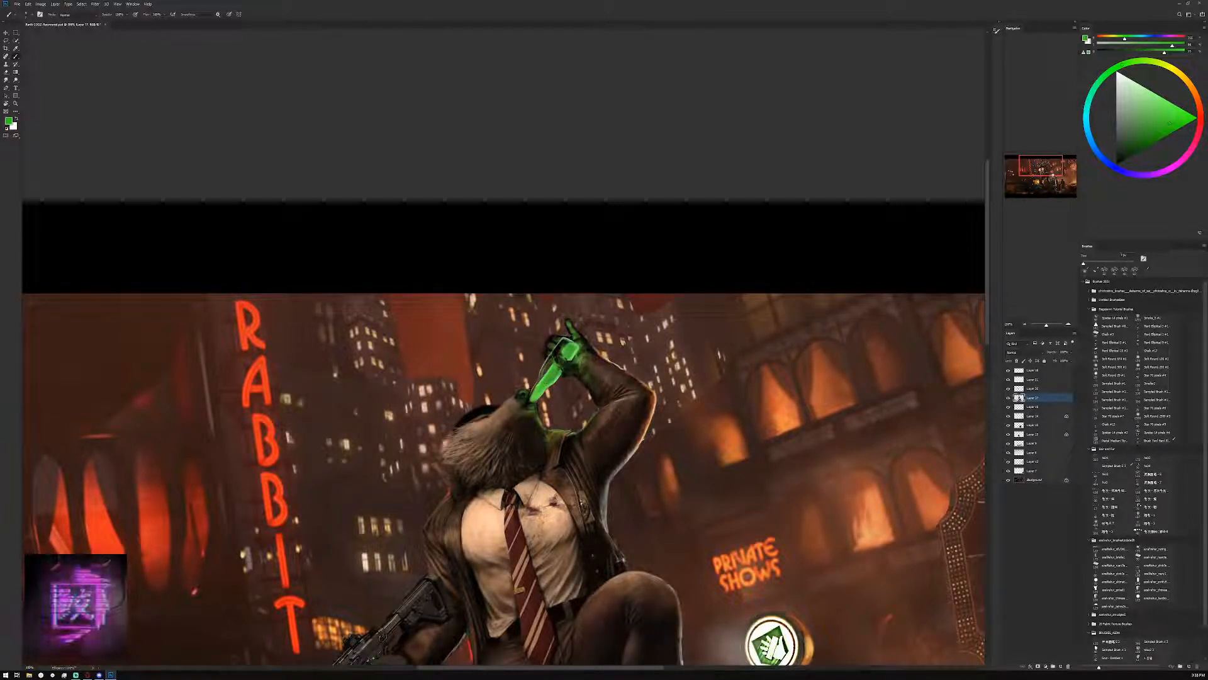
pyautogui.press(']')
pyautogui.press(']')
pyautogui.press(']')
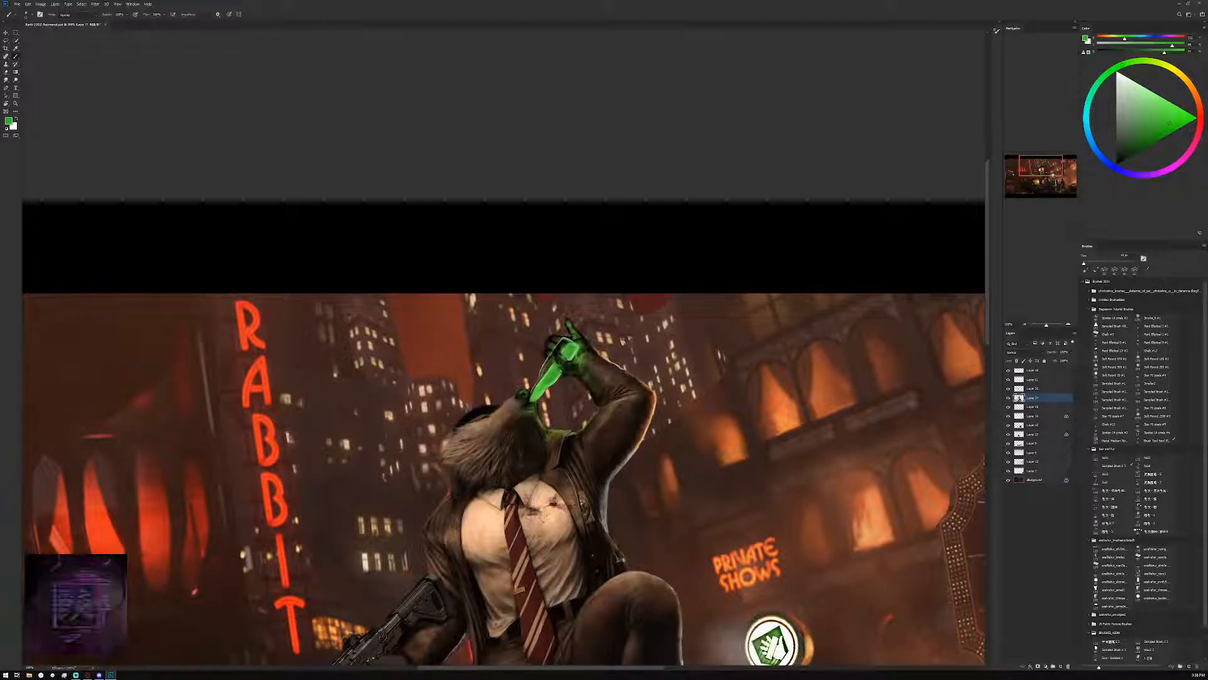
# Block in near-black label shapes on the bottle's body between the base and the neck
pyautogui.click(1121, 94)
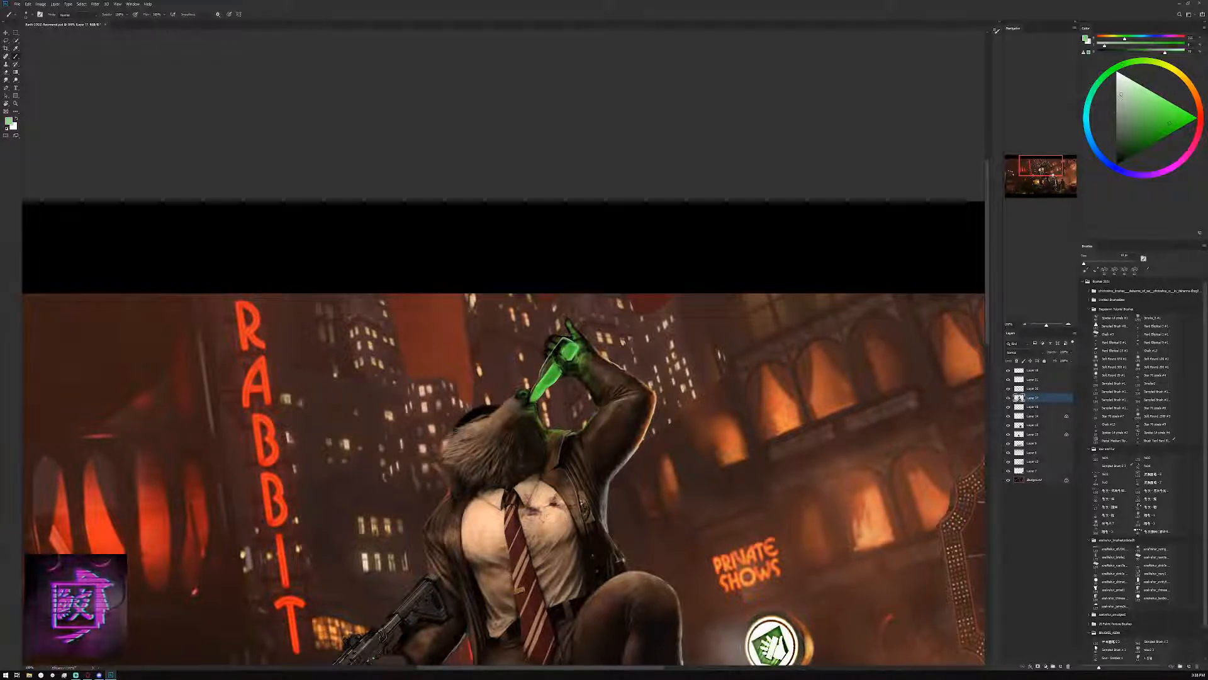
pyautogui.hotkey('ctrl', '+')
pyautogui.hotkey('ctrl', '+')
pyautogui.scroll(1, 544, 417)
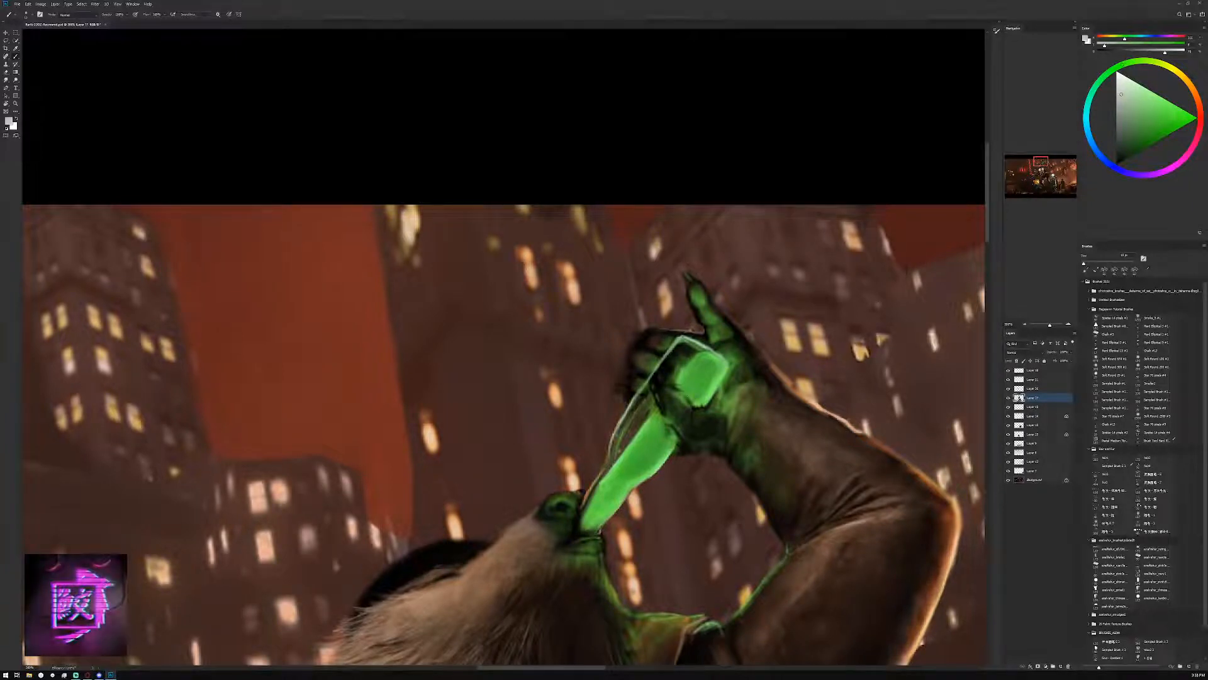
pyautogui.press('d')
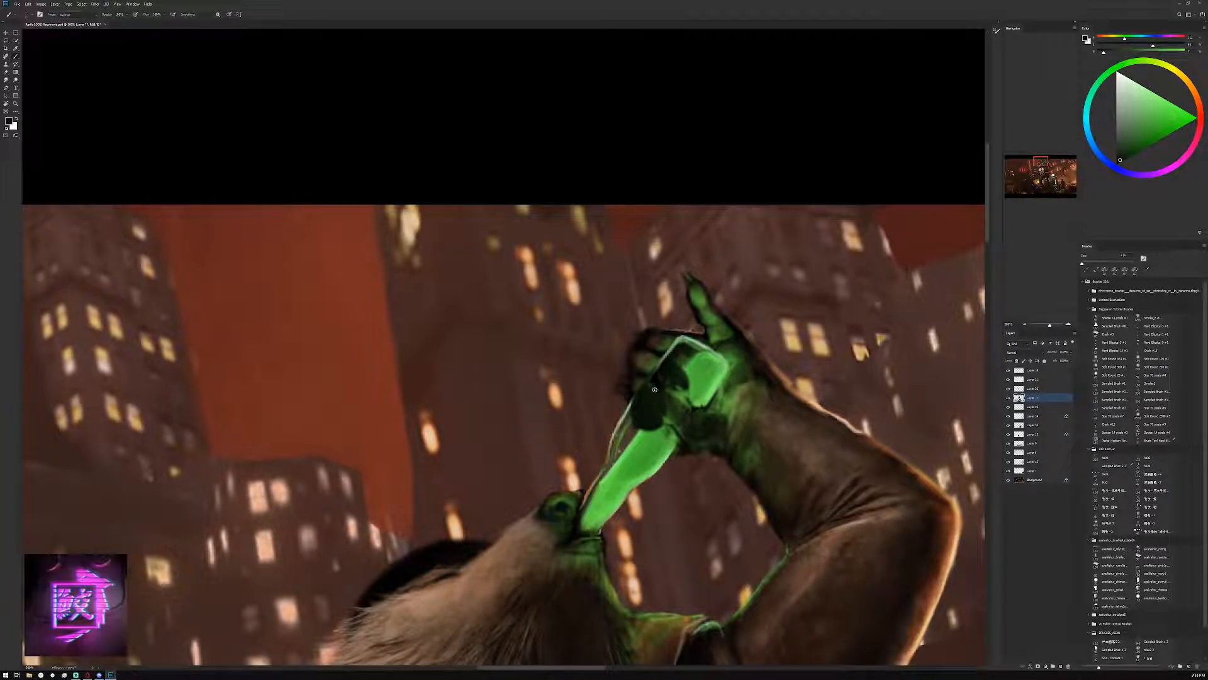
# Paint small dark grey details into the upper part of the bottle's black label, alternating with sampled near-black
pyautogui.keyDown('alt'); pyautogui.click(682, 381); pyautogui.keyUp('alt')
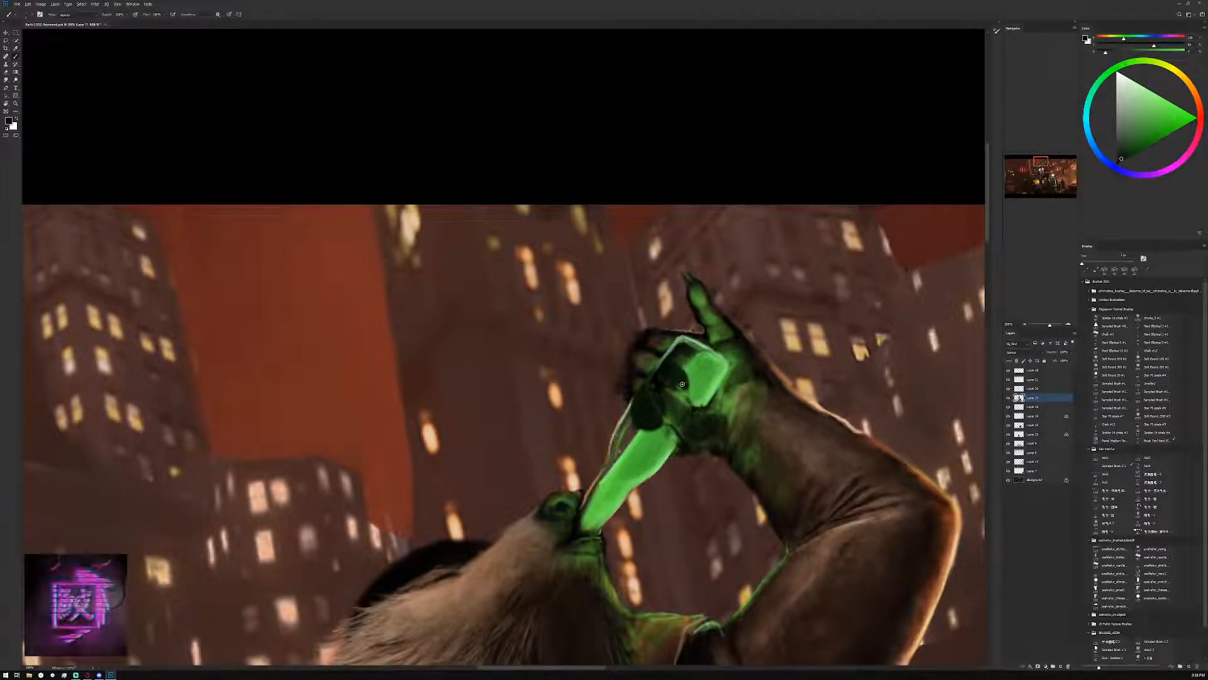
pyautogui.moveTo(1123, 119); pyautogui.dragTo(1120, 131)
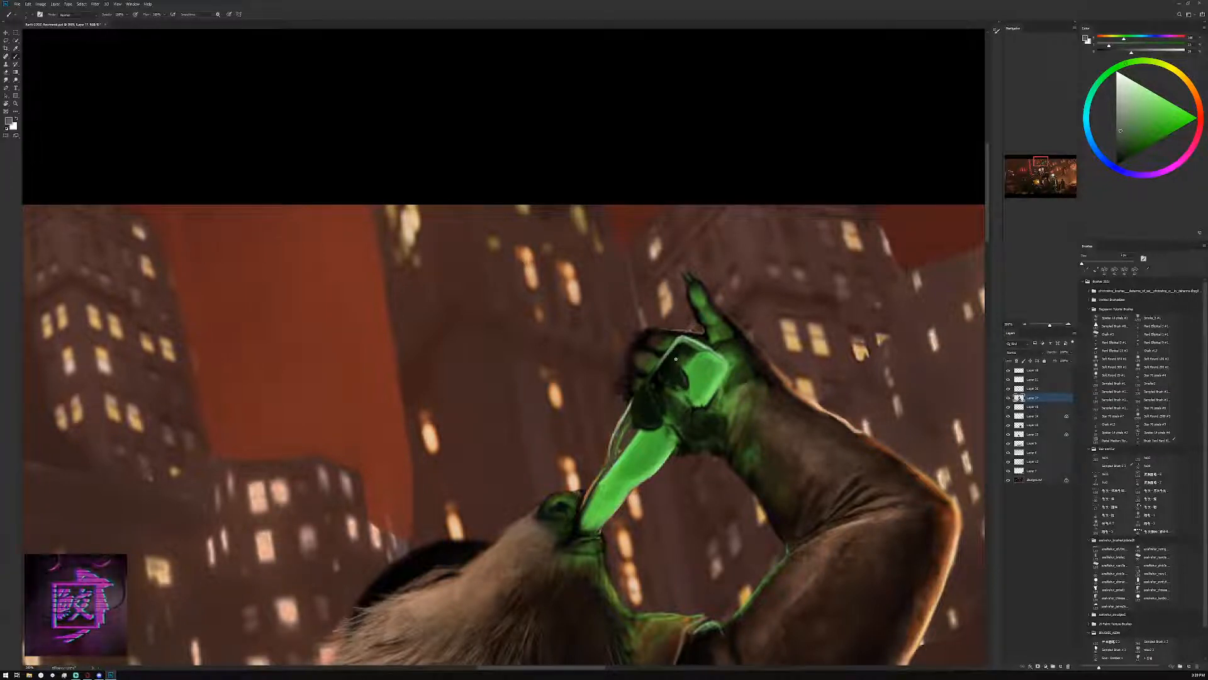
pyautogui.keyDown('alt'); pyautogui.click(683, 380); pyautogui.keyUp('alt')
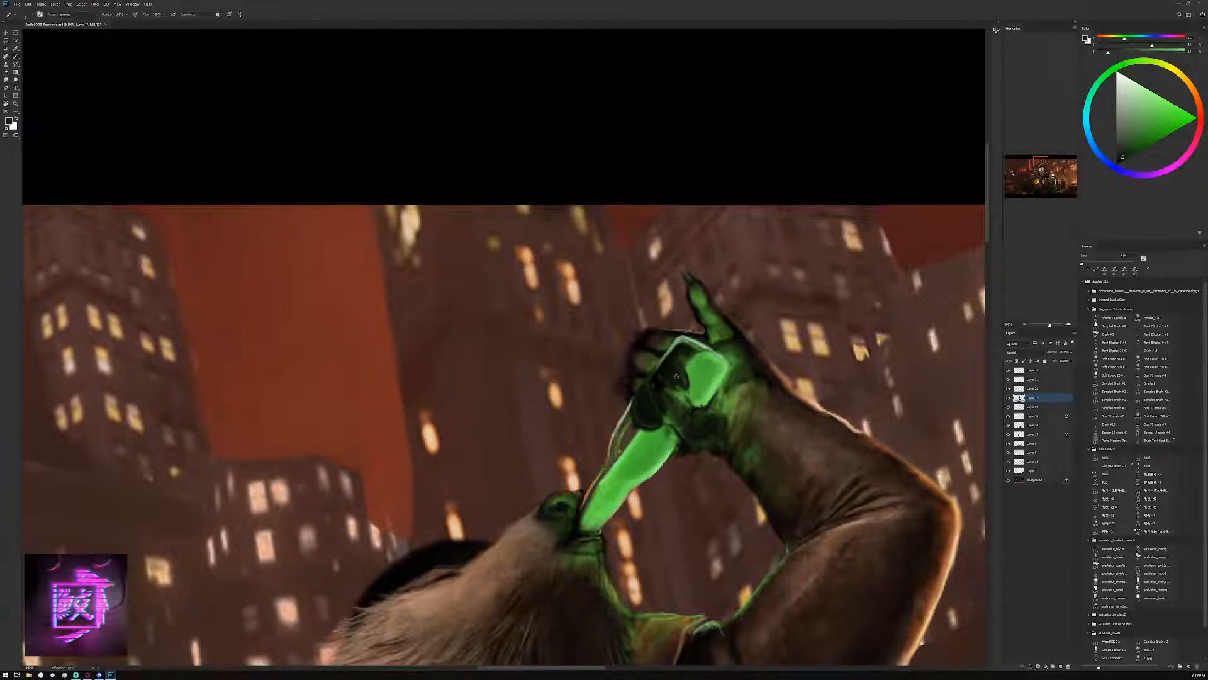
pyautogui.keyDown('alt'); pyautogui.click(685, 377); pyautogui.keyUp('alt')
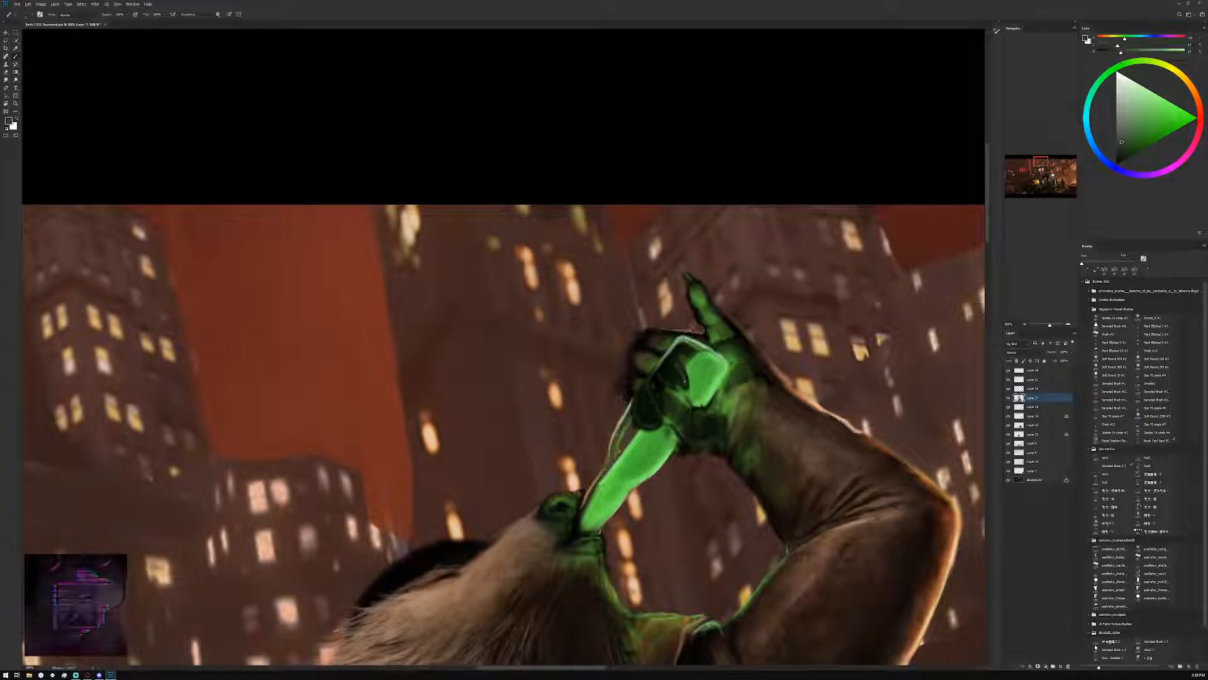
pyautogui.moveTo(678, 363); pyautogui.dragTo(686, 382)
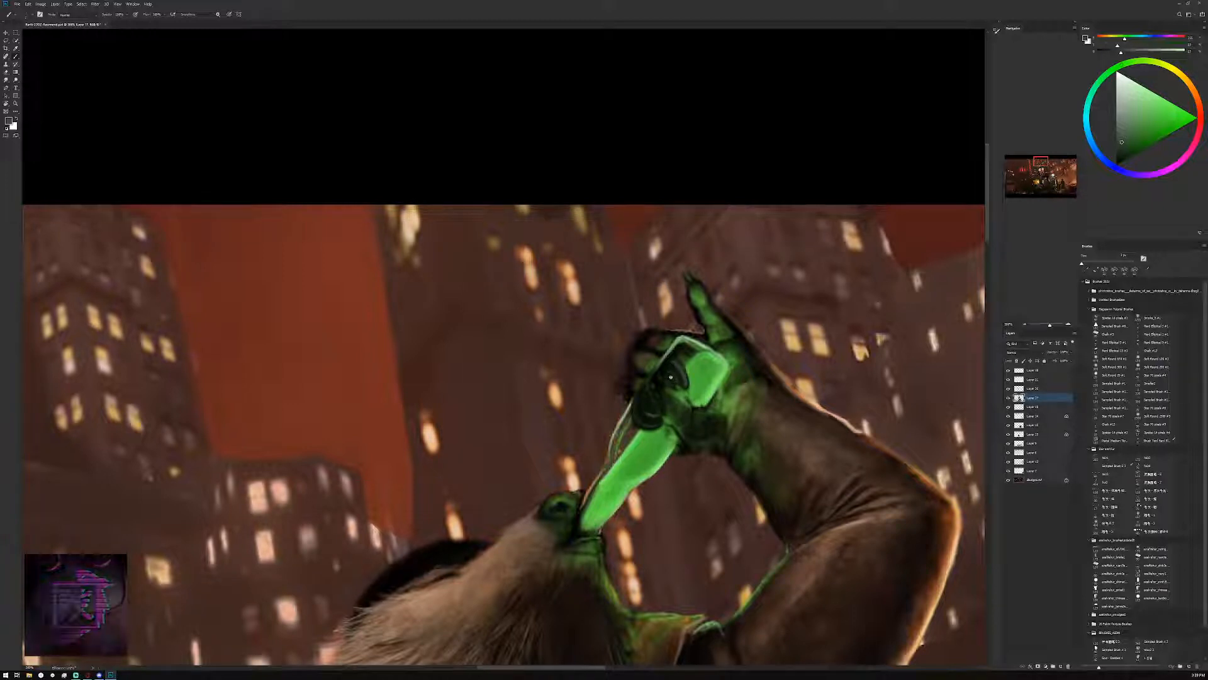
# Shape grey curved marks in both parts of the bottle's label, alternating sampled near-black and dark grey
pyautogui.keyDown('alt'); pyautogui.click(654, 417); pyautogui.keyUp('alt')
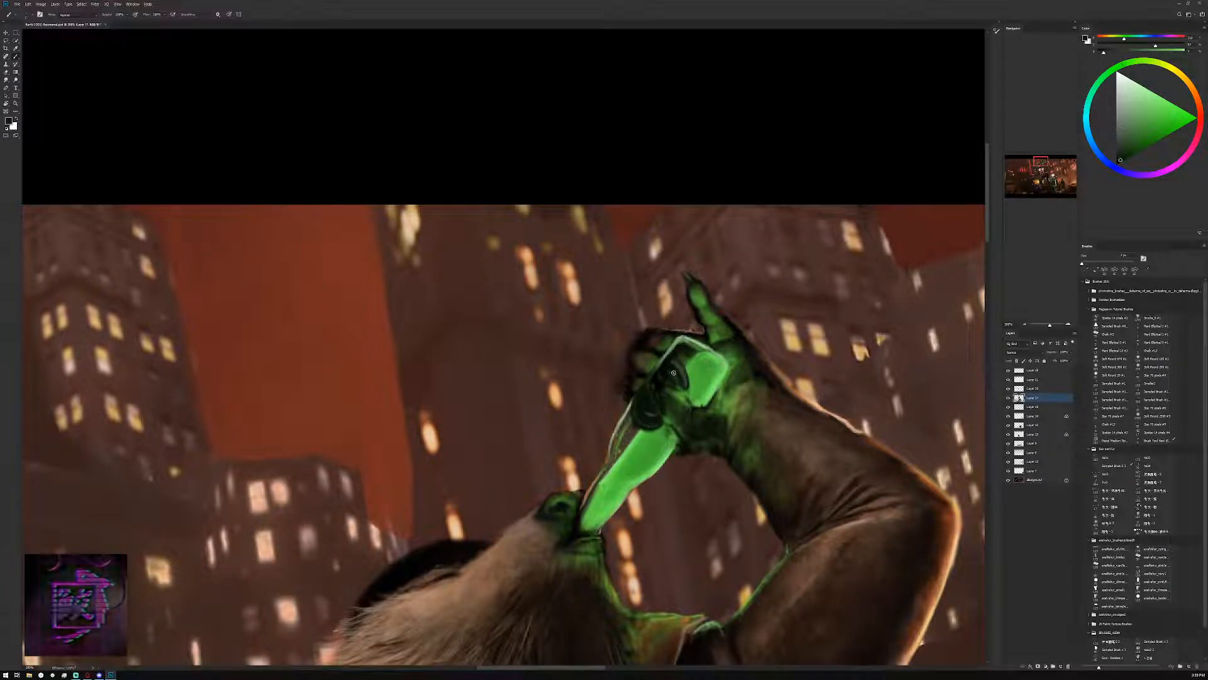
pyautogui.keyDown('alt'); pyautogui.click(686, 376); pyautogui.keyUp('alt')
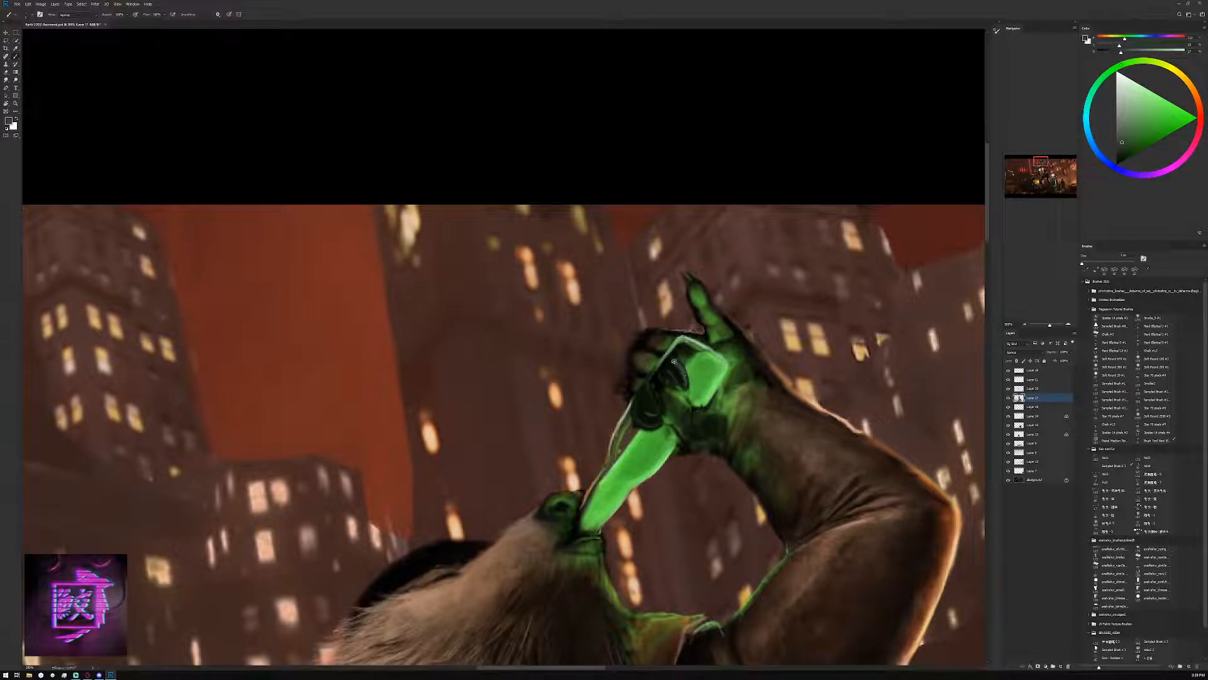
pyautogui.keyDown('alt'); pyautogui.click(676, 379); pyautogui.keyUp('alt')
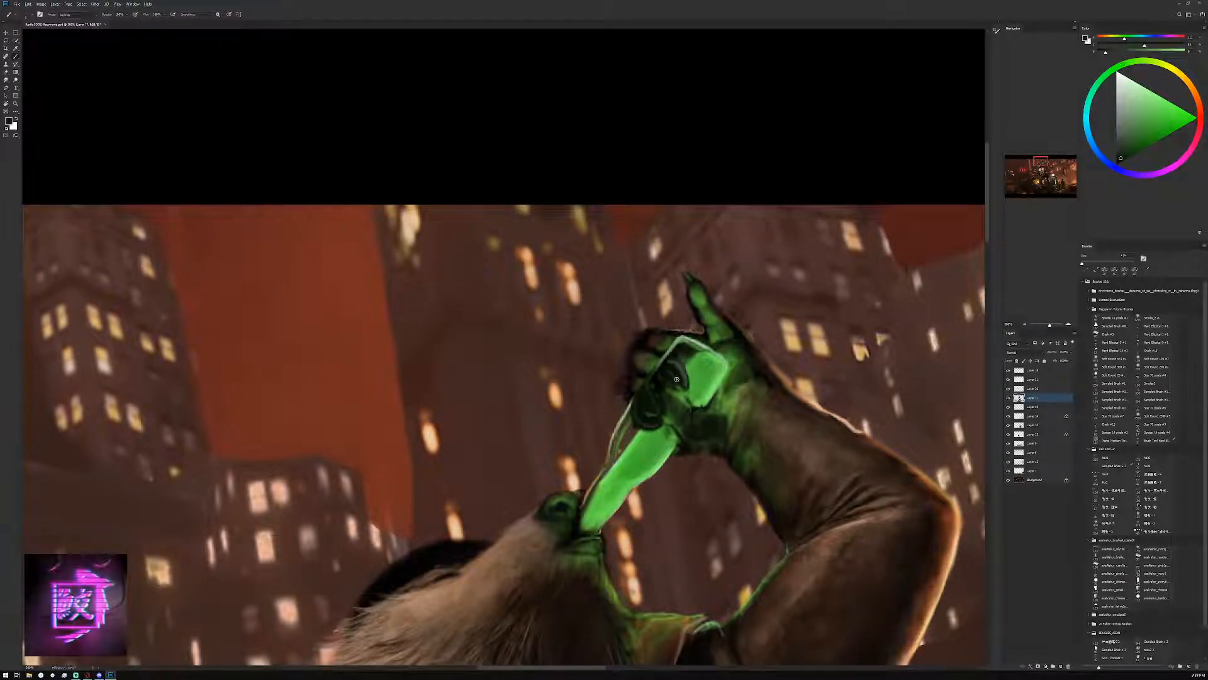
pyautogui.keyDown('alt'); pyautogui.click(676, 365); pyautogui.keyUp('alt')
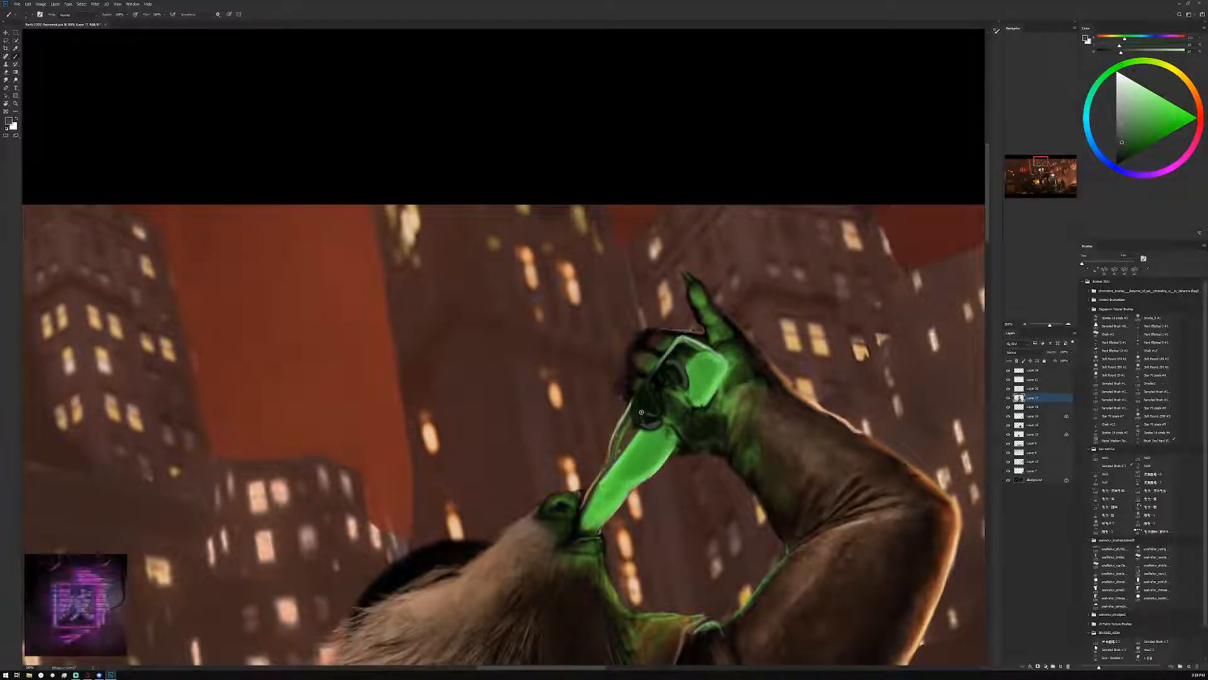
pyautogui.keyDown('alt'); pyautogui.click(639, 418); pyautogui.keyUp('alt')
pyautogui.keyDown('alt'); pyautogui.click(680, 384); pyautogui.keyUp('alt')
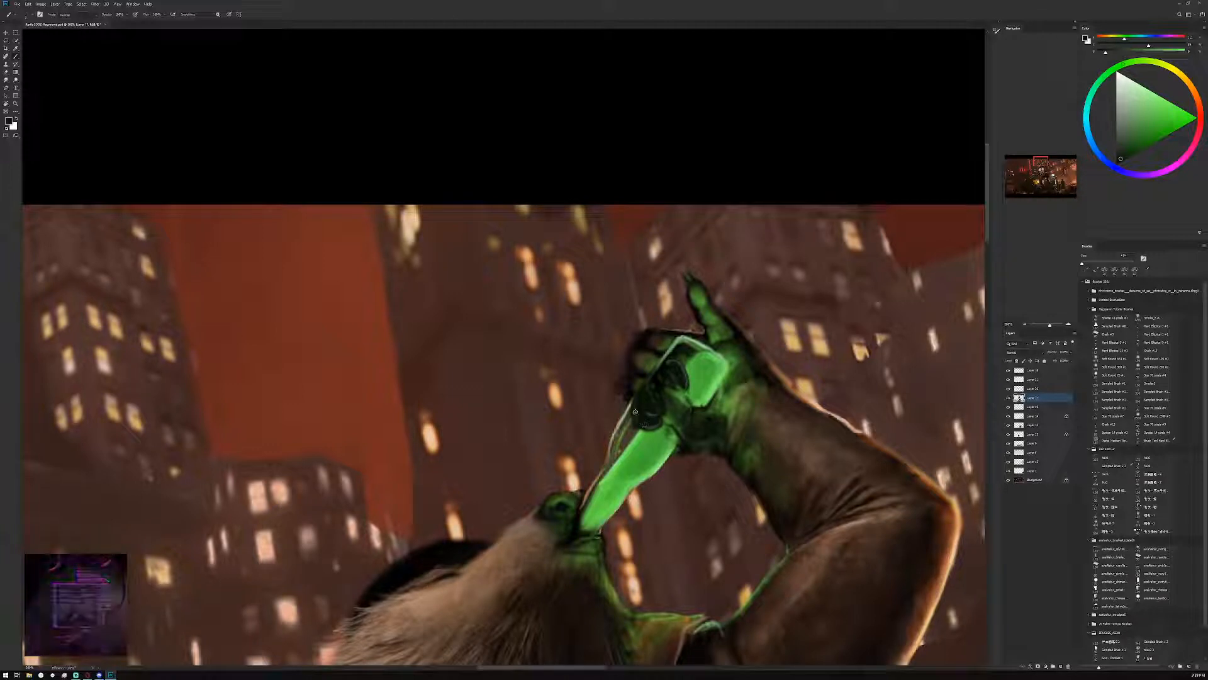
# Tidy the outer edges of the bottle's label with sampled grey-green and near-black
pyautogui.keyDown('alt'); pyautogui.click(677, 361); pyautogui.keyUp('alt')
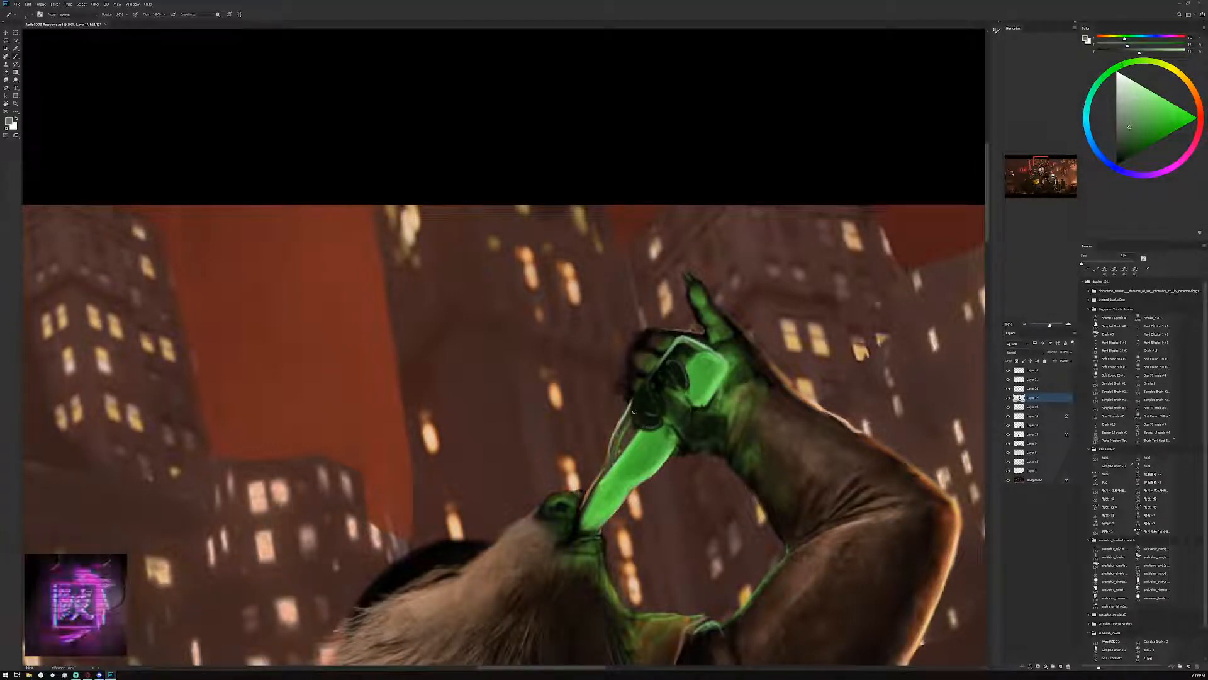
pyautogui.keyDown('alt'); pyautogui.click(661, 364); pyautogui.keyUp('alt')
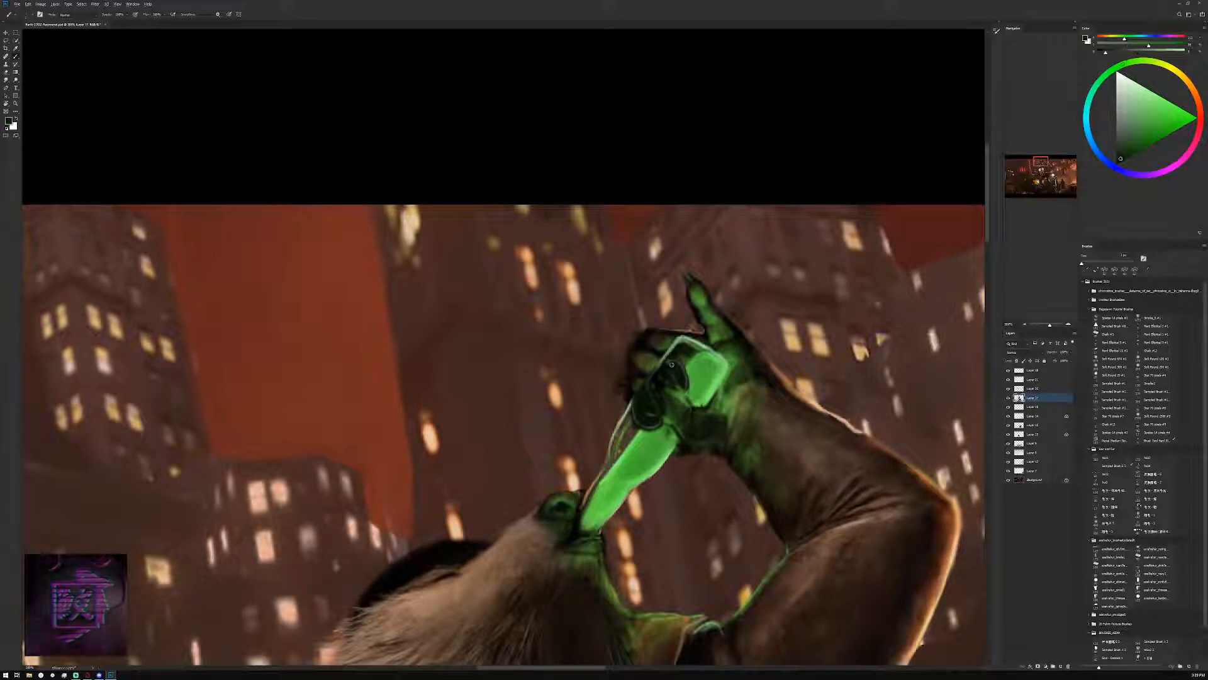
pyautogui.keyDown('alt'); pyautogui.click(642, 393); pyautogui.keyUp('alt')
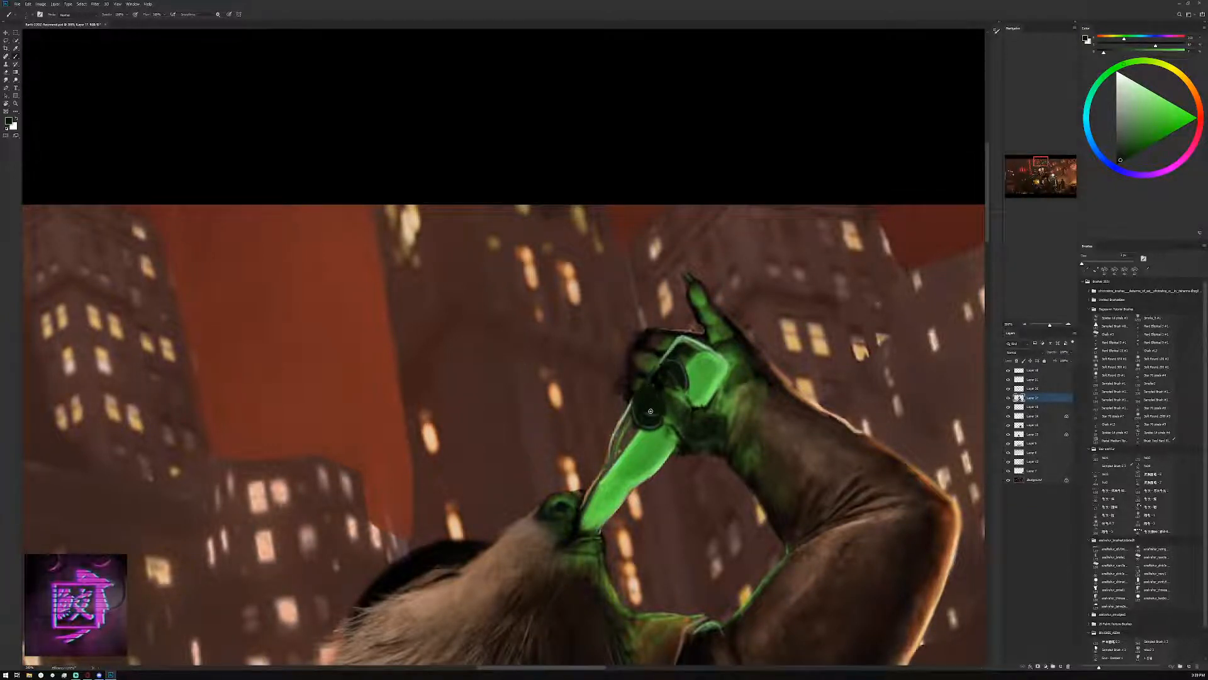
pyautogui.keyDown('alt'); pyautogui.click(682, 370); pyautogui.keyUp('alt')
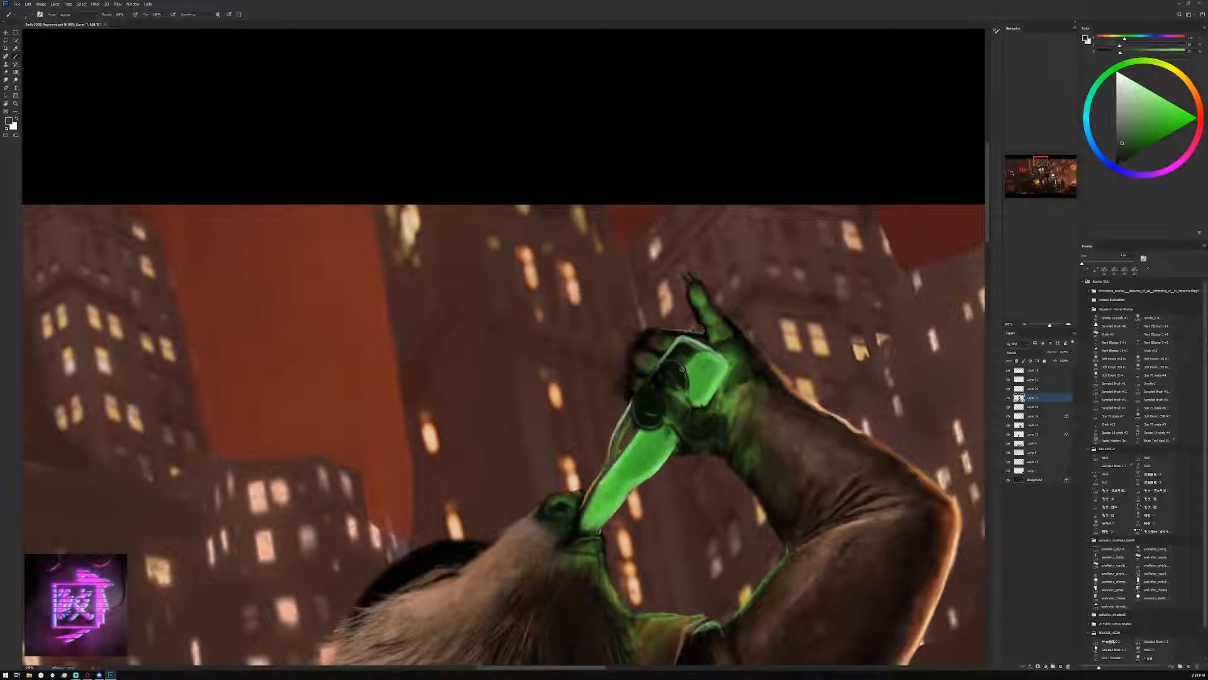
# Fill a dark grey emblem shape in the lower part of the bottle's label and clean its edge with near-black
pyautogui.keyDown('alt'); pyautogui.click(658, 389); pyautogui.keyUp('alt')
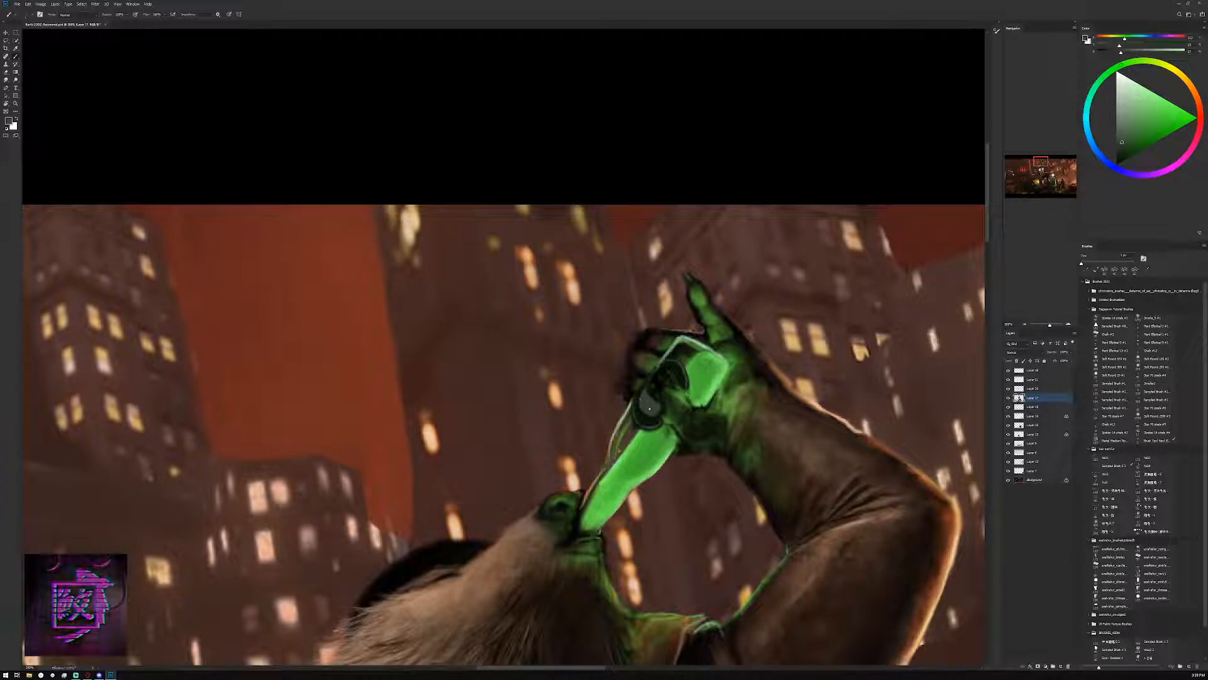
pyautogui.keyDown('alt'); pyautogui.click(651, 395); pyautogui.keyUp('alt')
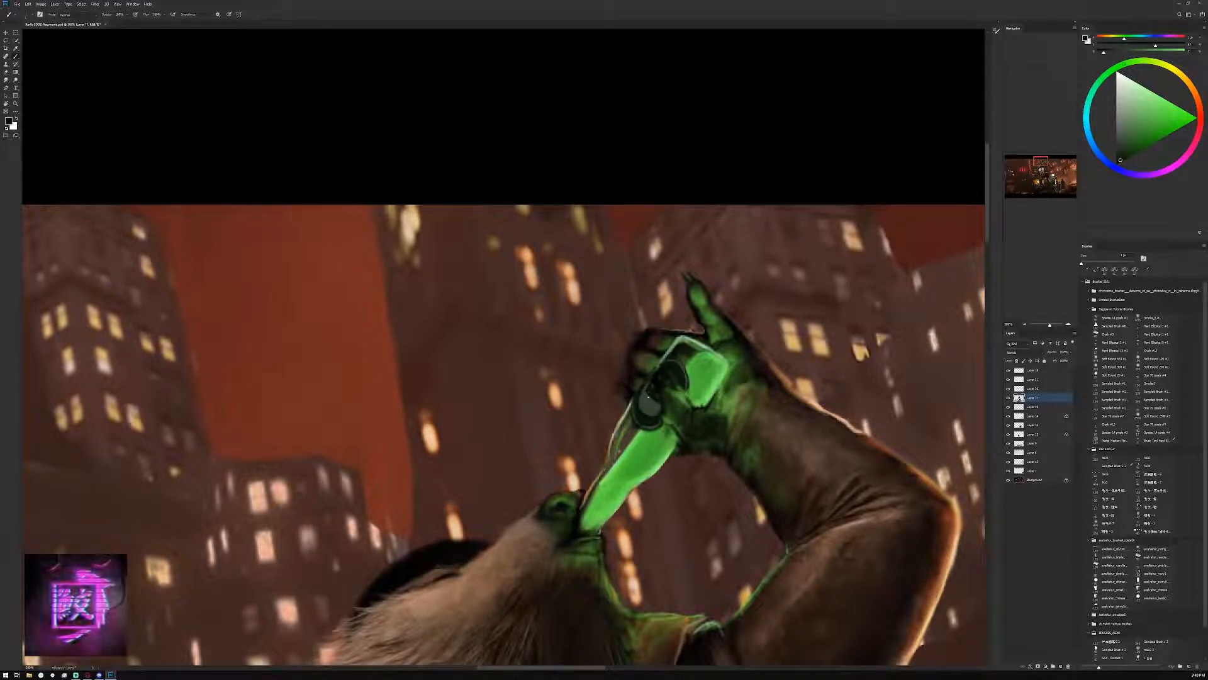
pyautogui.keyDown('alt'); pyautogui.click(656, 403); pyautogui.keyUp('alt')
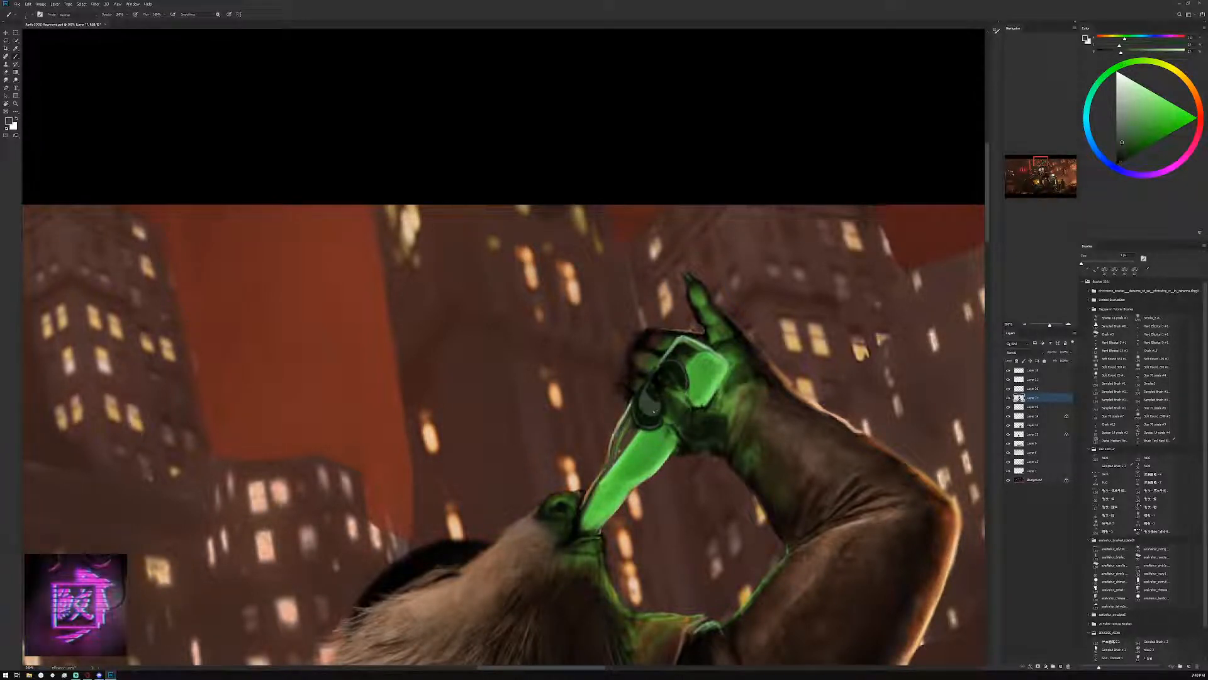
pyautogui.keyDown('alt'); pyautogui.click(644, 418); pyautogui.keyUp('alt')
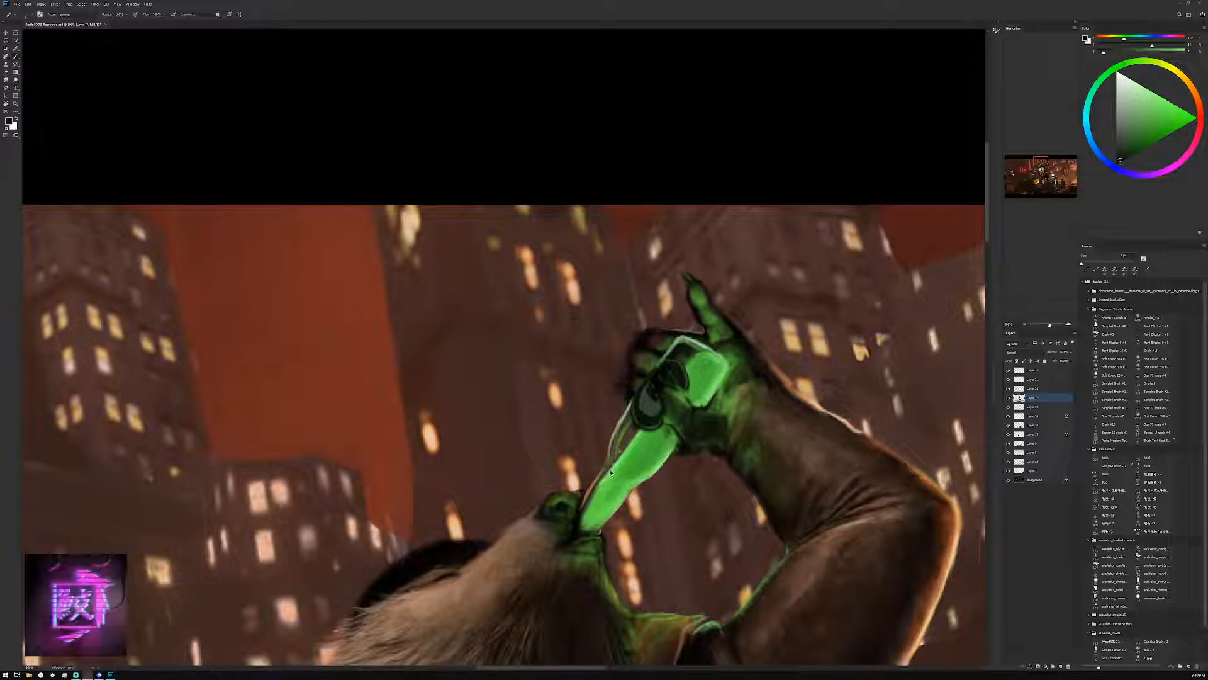
# Paint a near-black band across the bottle's neck near the creature's mouth, adjusting the brush size
pyautogui.keyDown('alt'); pyautogui.click(678, 371); pyautogui.keyUp('alt')
pyautogui.press('[')
pyautogui.moveTo(594, 492)
pyautogui.mouseDown()
pyautogui.moveTo(614, 511)
pyautogui.moveTo(602, 503)
pyautogui.moveTo(601, 526)
pyautogui.moveTo(612, 510)
pyautogui.moveTo(588, 499)
pyautogui.moveTo(599, 517)
pyautogui.moveTo(589, 499)
pyautogui.mouseUp()
pyautogui.press(']')
pyautogui.press(']')
pyautogui.press(']')
pyautogui.press(']')
pyautogui.press(']')
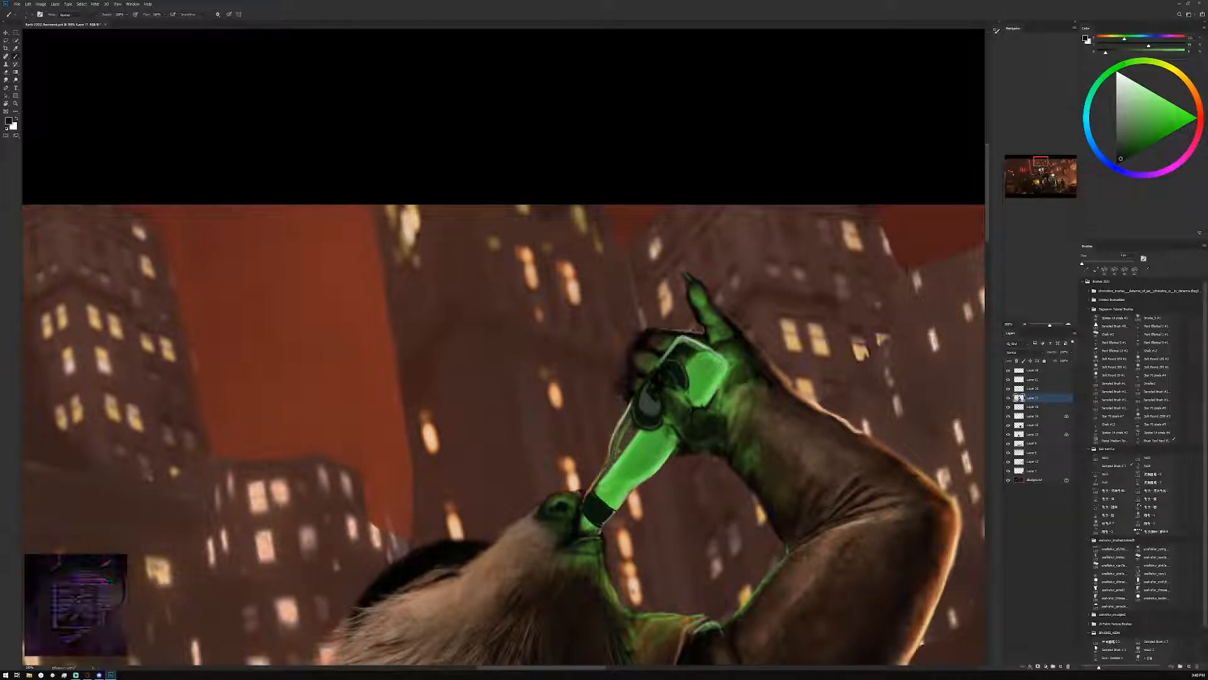
# Touch up the thin rim line along the bottle's neck with a lightened salmon sampled from the sky, using a smaller brush
pyautogui.click(1115, 118)
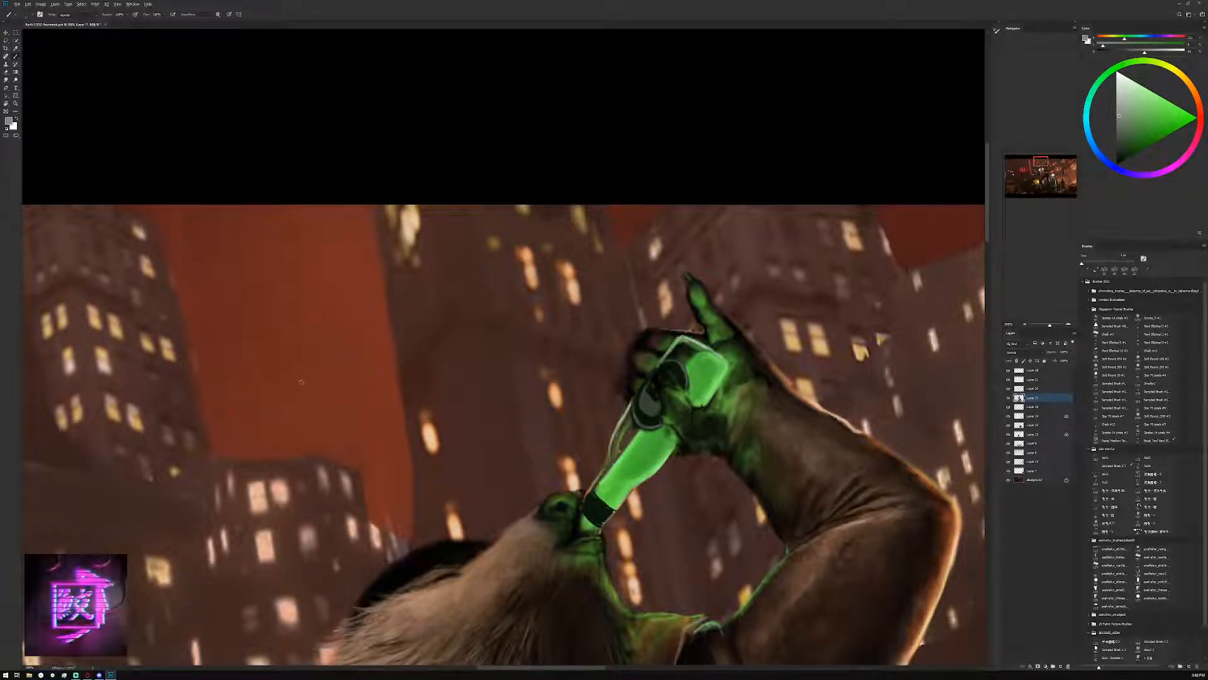
pyautogui.keyDown('alt'); pyautogui.click(303, 376); pyautogui.keyUp('alt')
pyautogui.click(1152, 110)
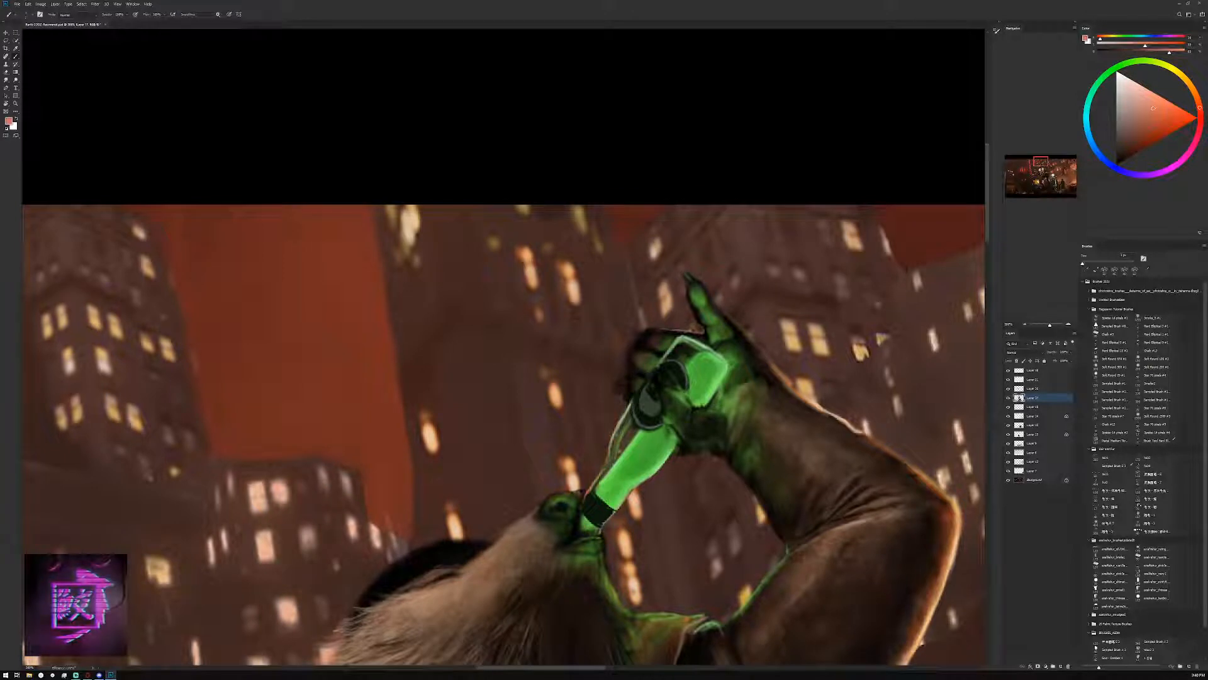
pyautogui.press('[')
pyautogui.press('[')
pyautogui.press('[')
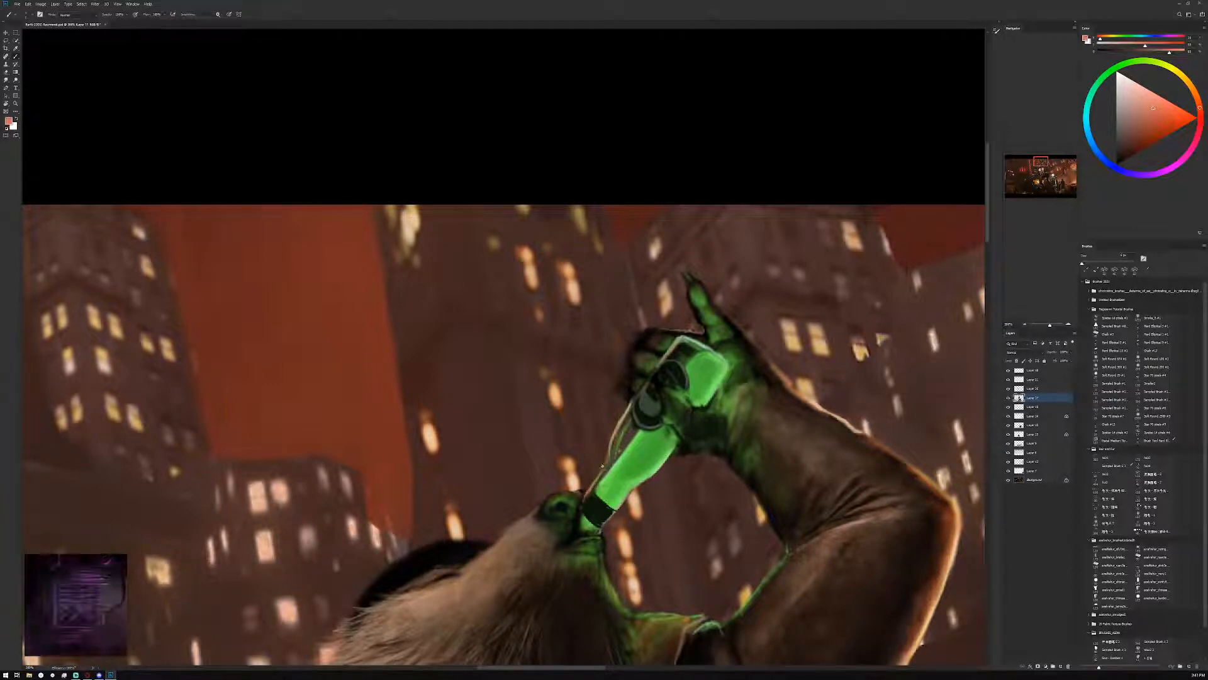
pyautogui.keyDown('alt'); pyautogui.click(587, 500); pyautogui.keyUp('alt')
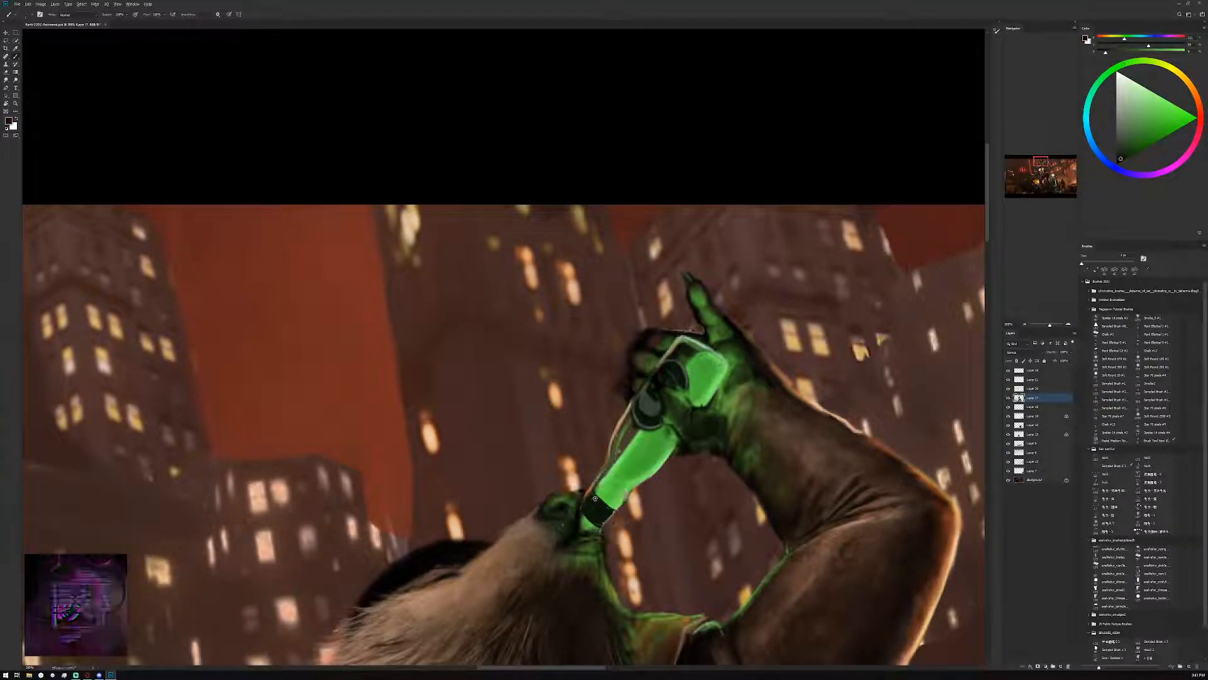
# Reshape the label's grey emblem and outer edge with sampled dark grey and near-black, and pick a lighter green for the bottle
pyautogui.keyDown('alt'); pyautogui.click(652, 414); pyautogui.keyUp('alt')
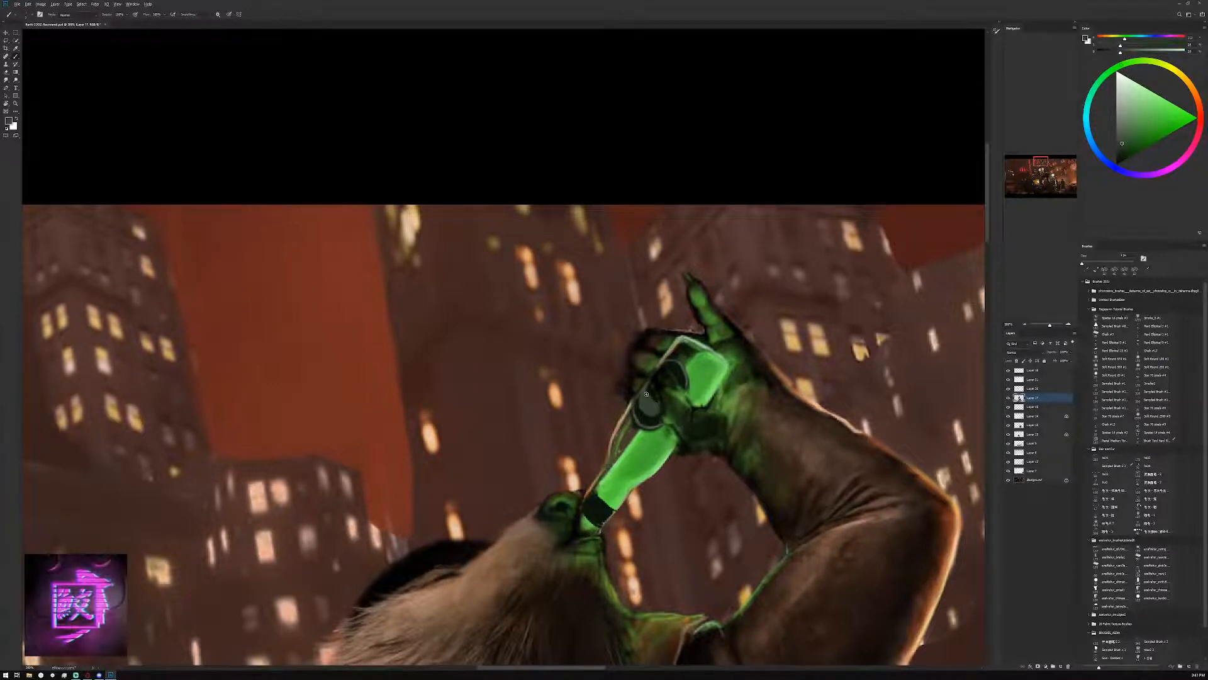
pyautogui.keyDown('alt'); pyautogui.click(652, 385); pyautogui.keyUp('alt')
pyautogui.keyDown('alt'); pyautogui.click(644, 403); pyautogui.keyUp('alt')
pyautogui.moveTo(649, 391); pyautogui.dragTo(659, 399)
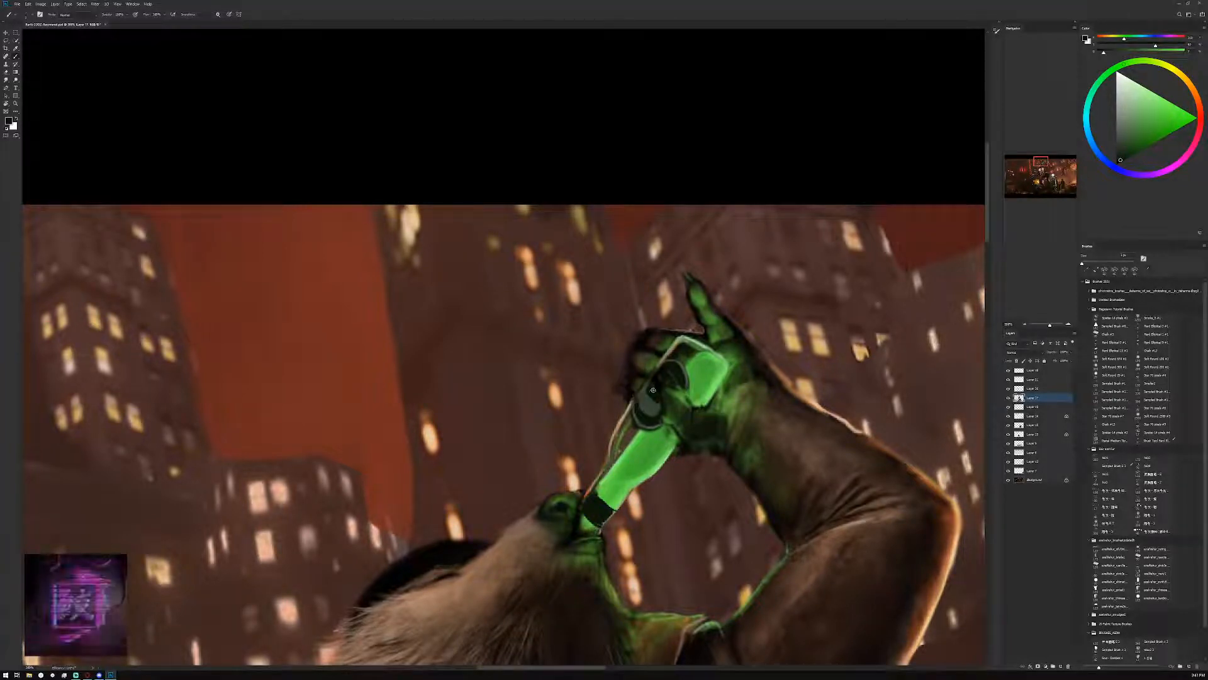
pyautogui.keyDown('alt'); pyautogui.click(669, 378); pyautogui.keyUp('alt')
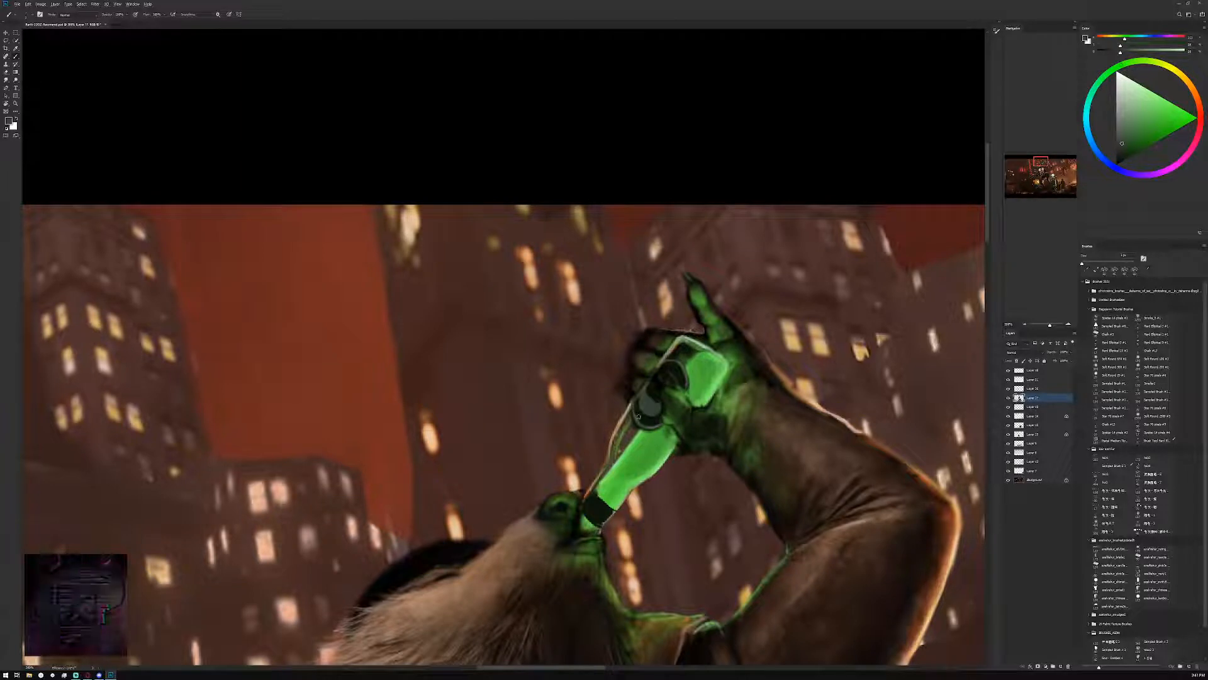
pyautogui.keyDown('alt'); pyautogui.click(636, 427); pyautogui.keyUp('alt')
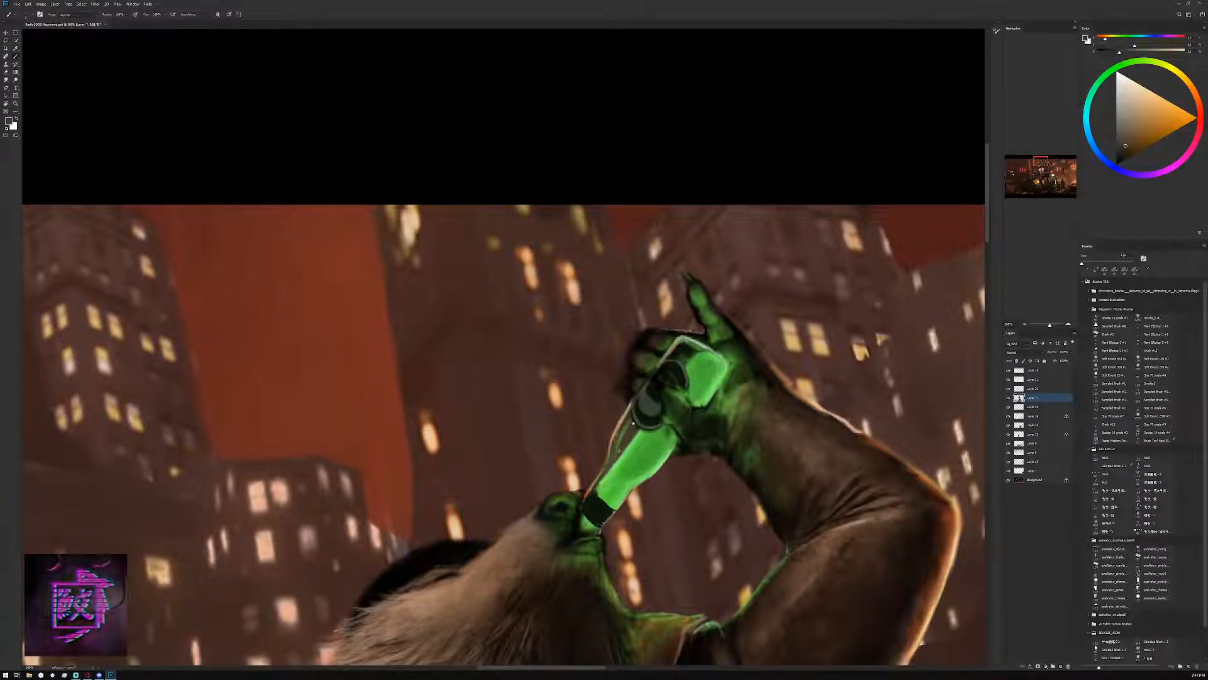
pyautogui.keyDown('alt'); pyautogui.click(631, 432); pyautogui.keyUp('alt')
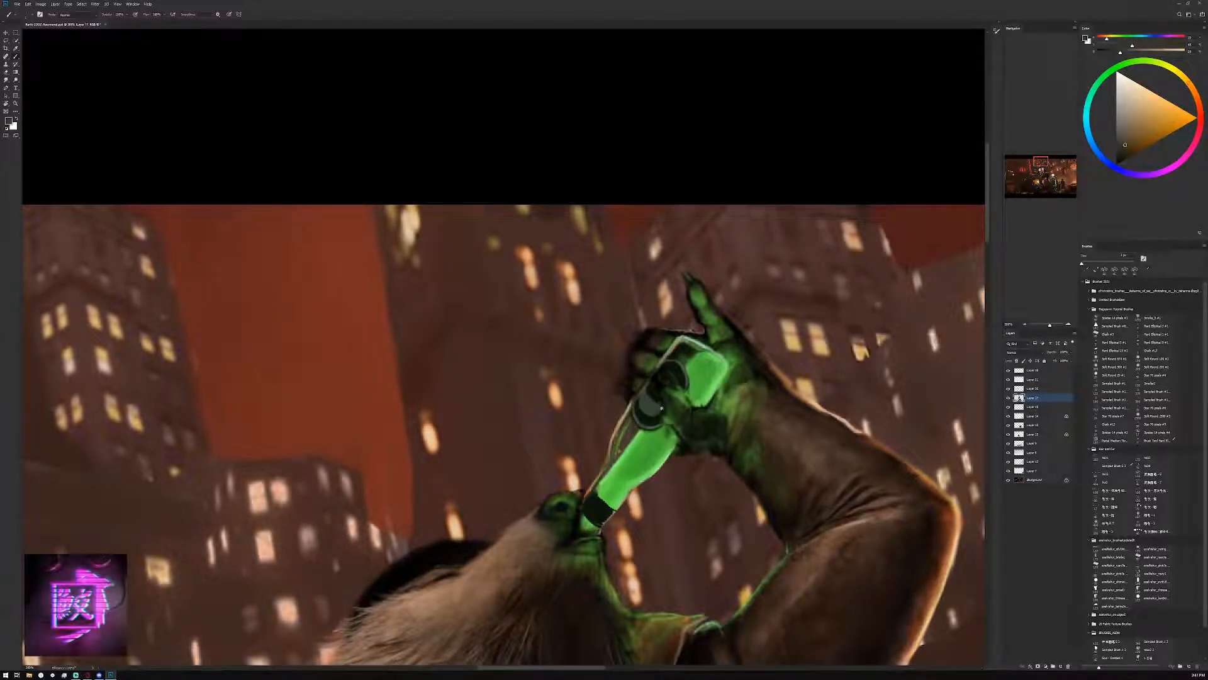
pyautogui.keyDown('alt'); pyautogui.click(648, 434); pyautogui.keyUp('alt')
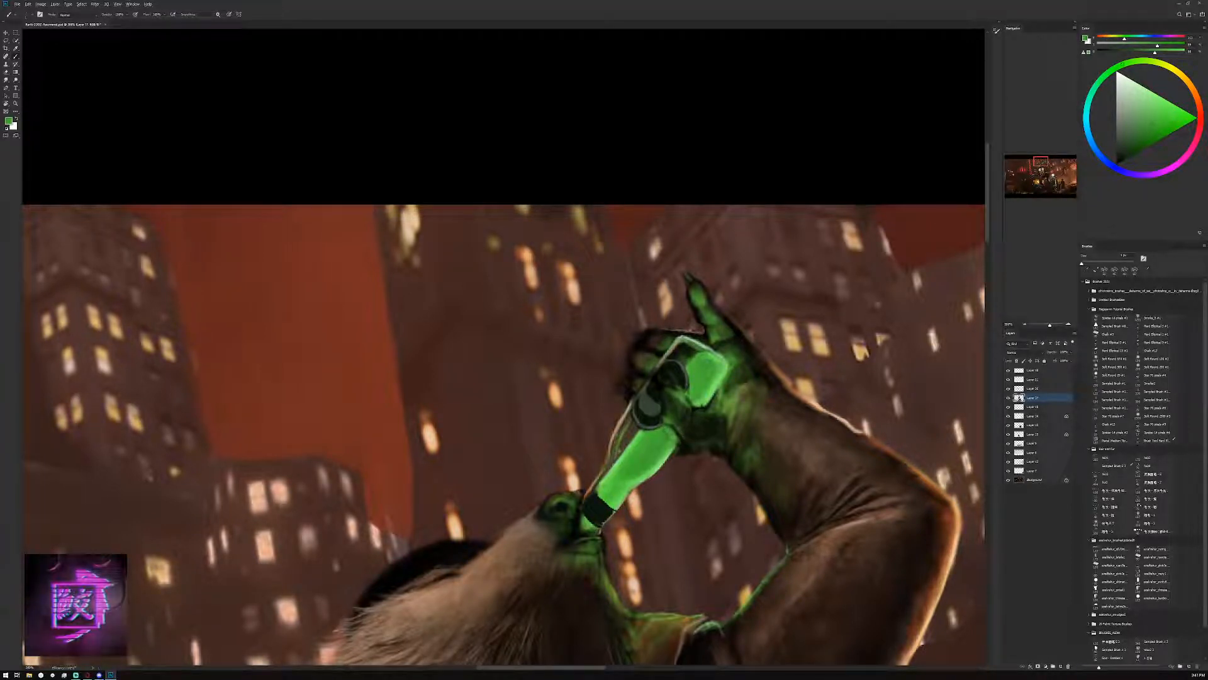
pyautogui.click(1151, 109)
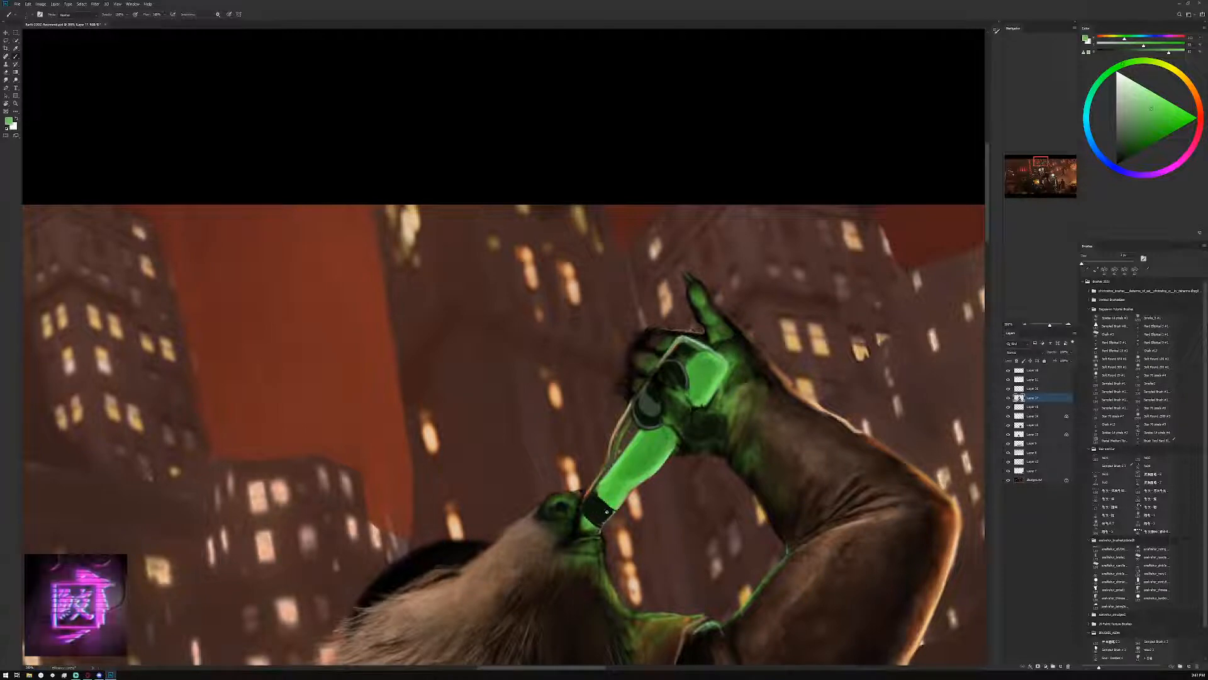
# Trim the dark grey emblem in the bottle's label with sampled grey and near-black
pyautogui.press('r')
pyautogui.moveTo(607, 511); pyautogui.dragTo(469, 446)
pyautogui.press('space')
pyautogui.press('r')
pyautogui.press('space')
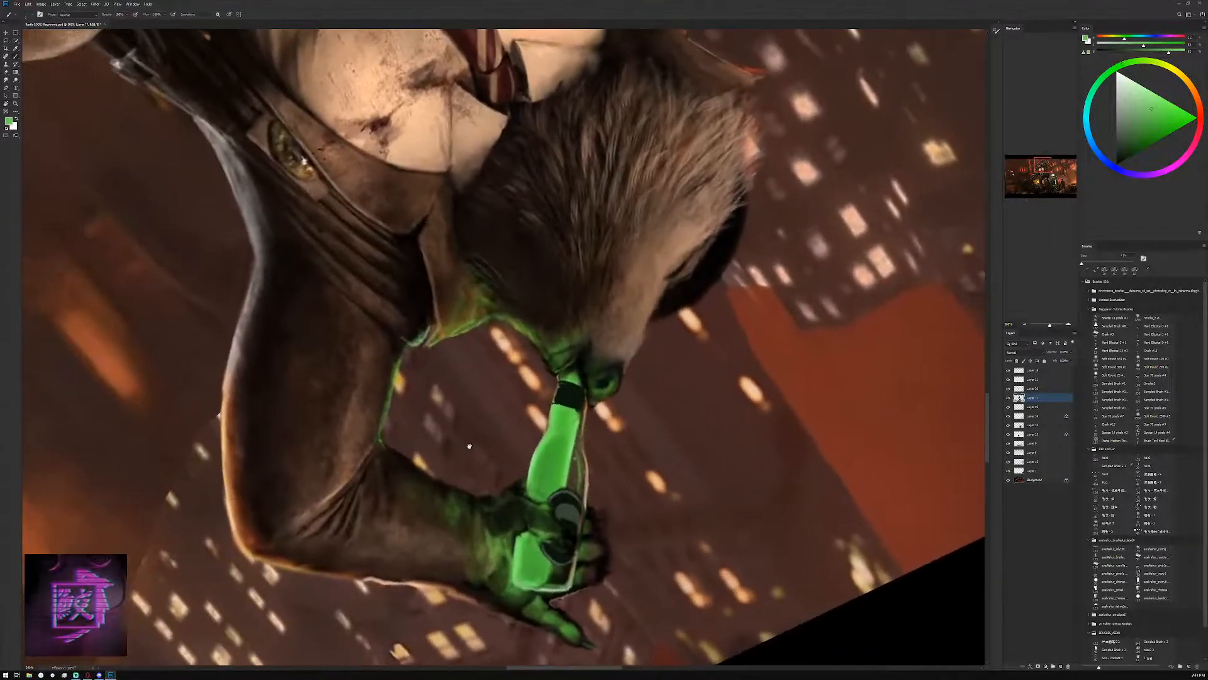
pyautogui.hotkey('ctrl', 'space')
pyautogui.moveTo(486, 535)
pyautogui.mouseDown()
pyautogui.moveTo(531, 516)
pyautogui.moveTo(485, 520)
pyautogui.mouseUp()
pyautogui.press('space')
pyautogui.moveTo(486, 520); pyautogui.dragTo(565, 483)
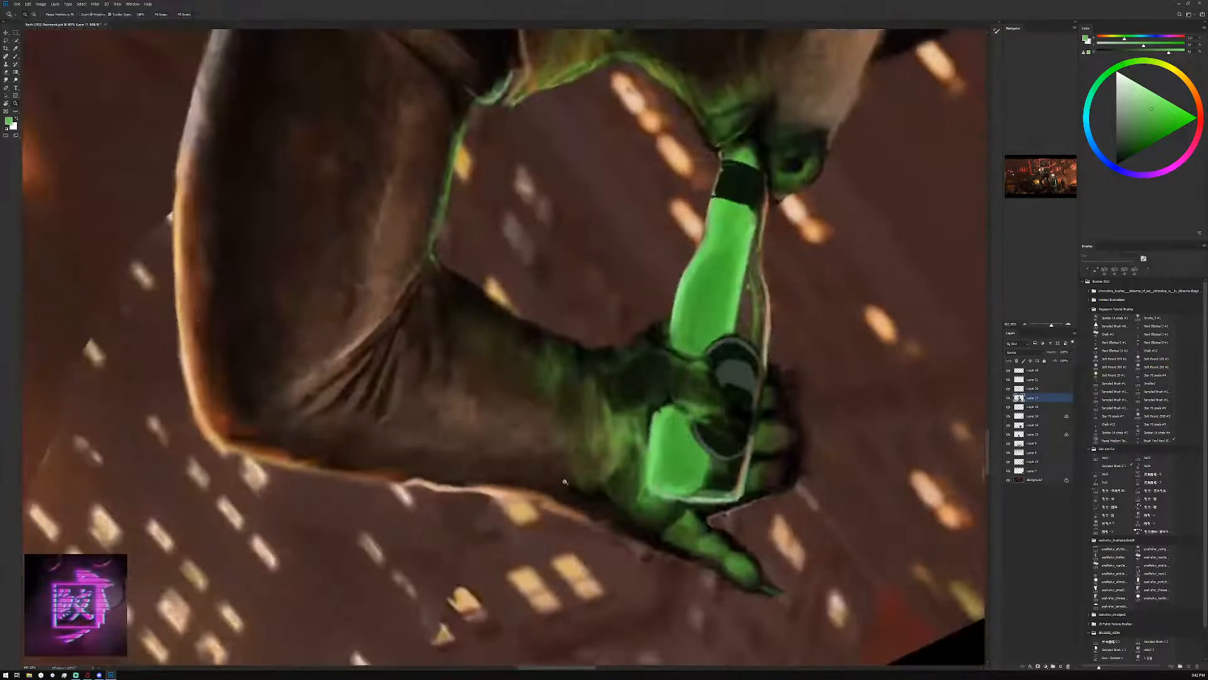
pyautogui.press('space')
pyautogui.moveTo(597, 414)
pyautogui.mouseDown()
pyautogui.moveTo(528, 424)
pyautogui.moveTo(492, 489)
pyautogui.mouseUp()
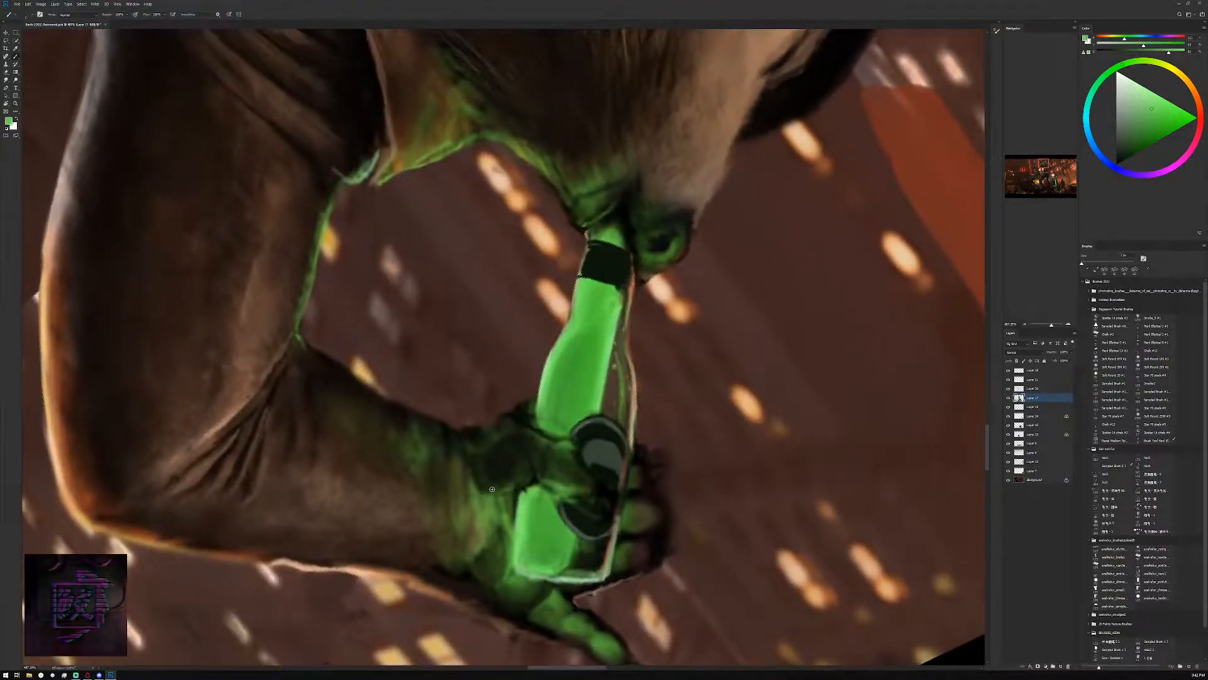
pyautogui.keyDown('alt'); pyautogui.click(598, 459); pyautogui.keyUp('alt')
pyautogui.keyDown('alt'); pyautogui.click(596, 476); pyautogui.keyUp('alt')
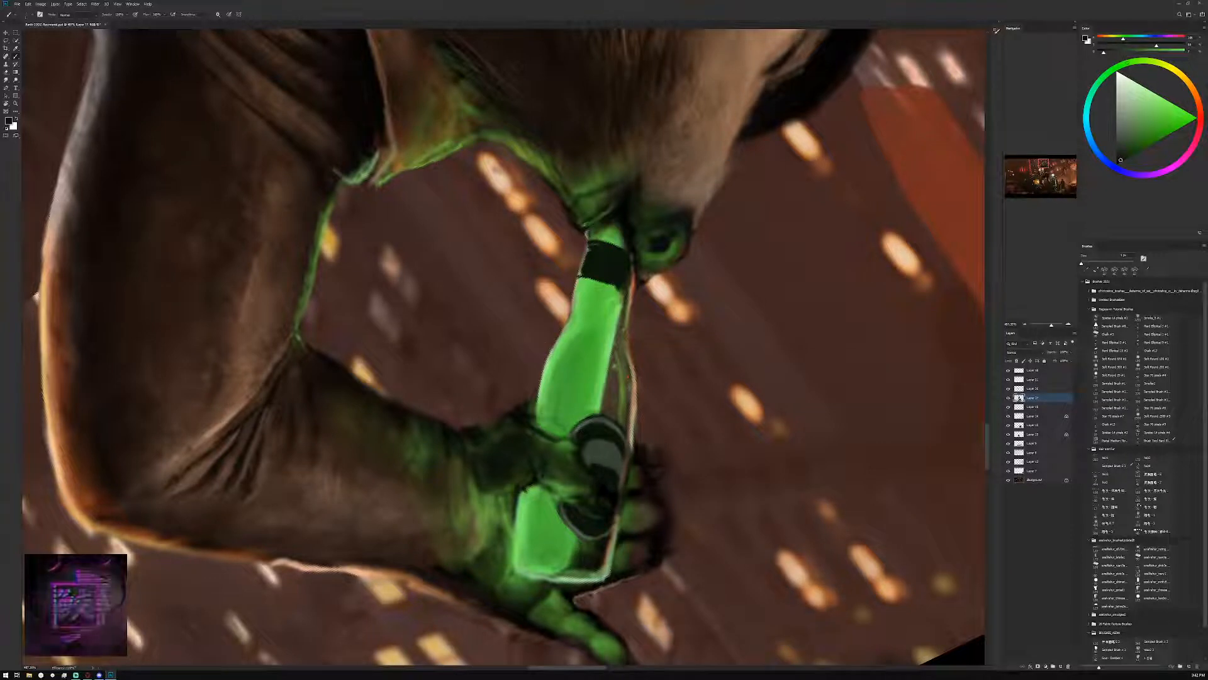
# Clean both edges of the dark band on the bottle's neck with sampled near-black and bottle green, using a smaller brush
pyautogui.keyDown('alt'); pyautogui.click(608, 279); pyautogui.keyUp('alt')
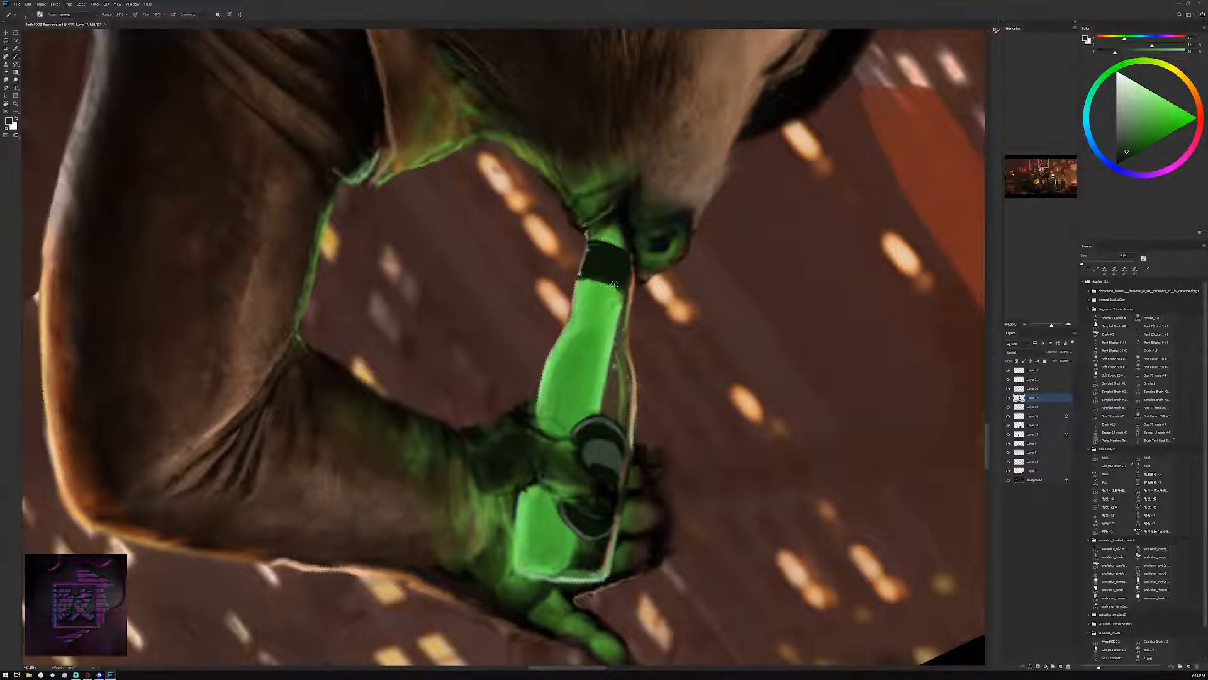
pyautogui.keyDown('alt'); pyautogui.click(623, 286); pyautogui.keyUp('alt')
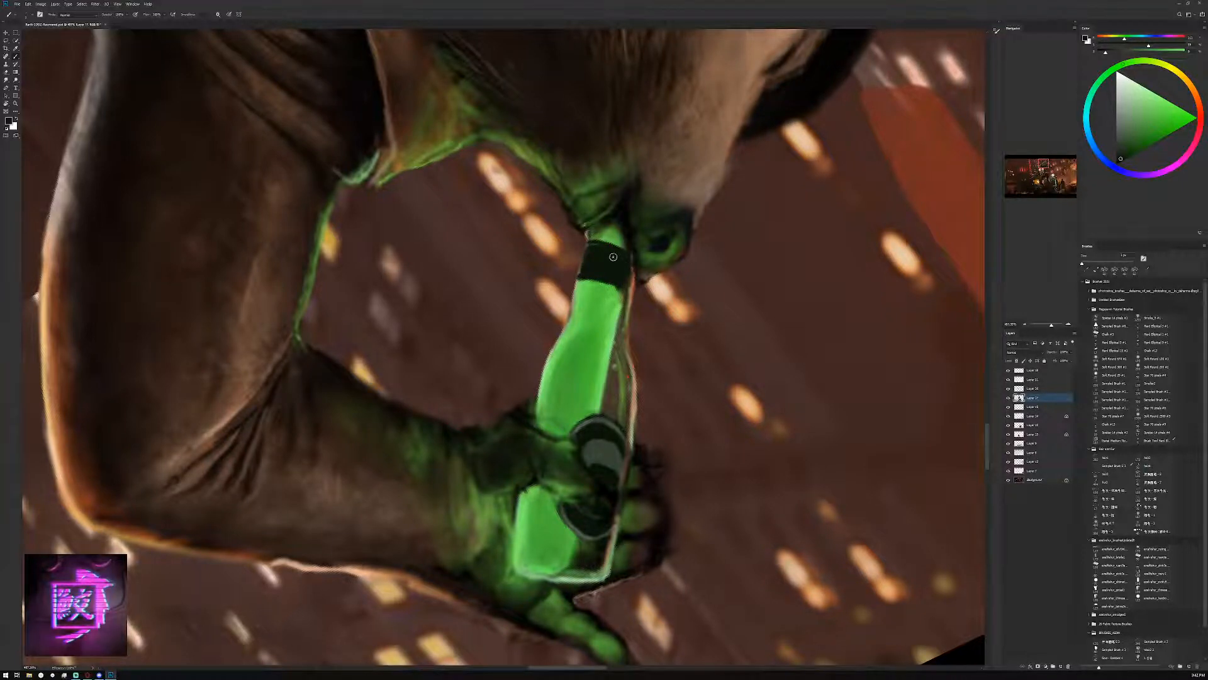
pyautogui.keyDown('alt'); pyautogui.click(618, 256); pyautogui.keyUp('alt')
pyautogui.press('[')
pyautogui.moveTo(620, 246); pyautogui.dragTo(589, 241)
pyautogui.keyDown('alt'); pyautogui.click(610, 281); pyautogui.keyUp('alt')
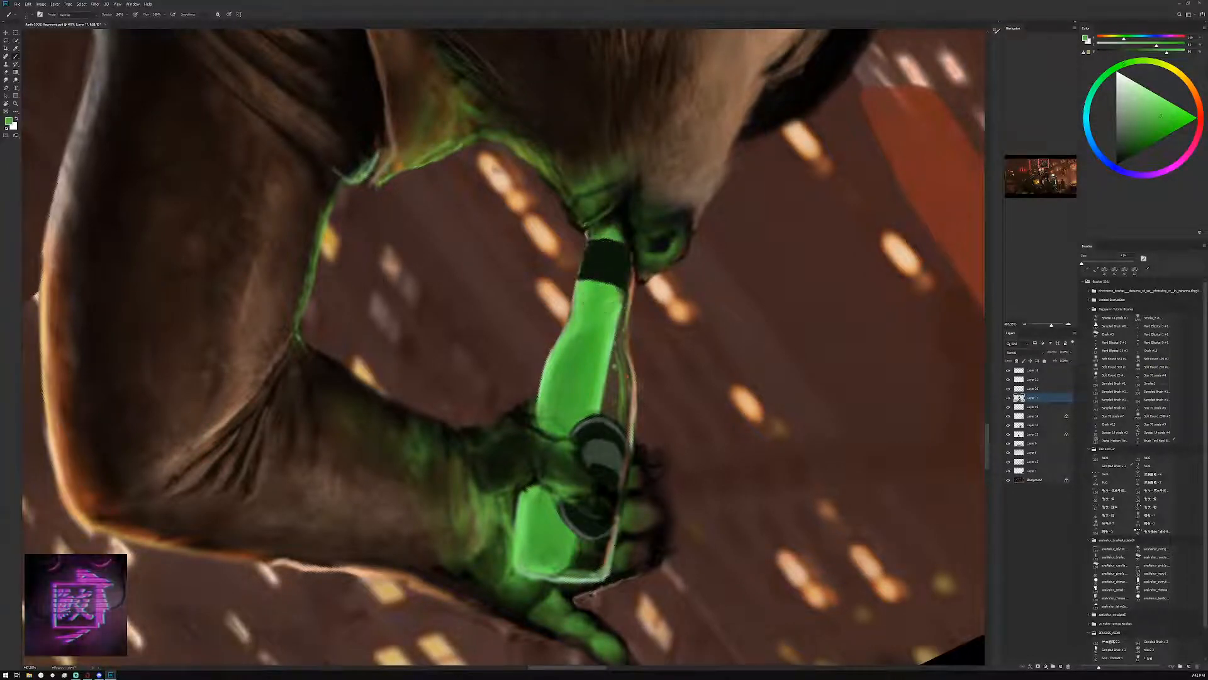
pyautogui.keyDown('alt'); pyautogui.click(594, 252); pyautogui.keyUp('alt')
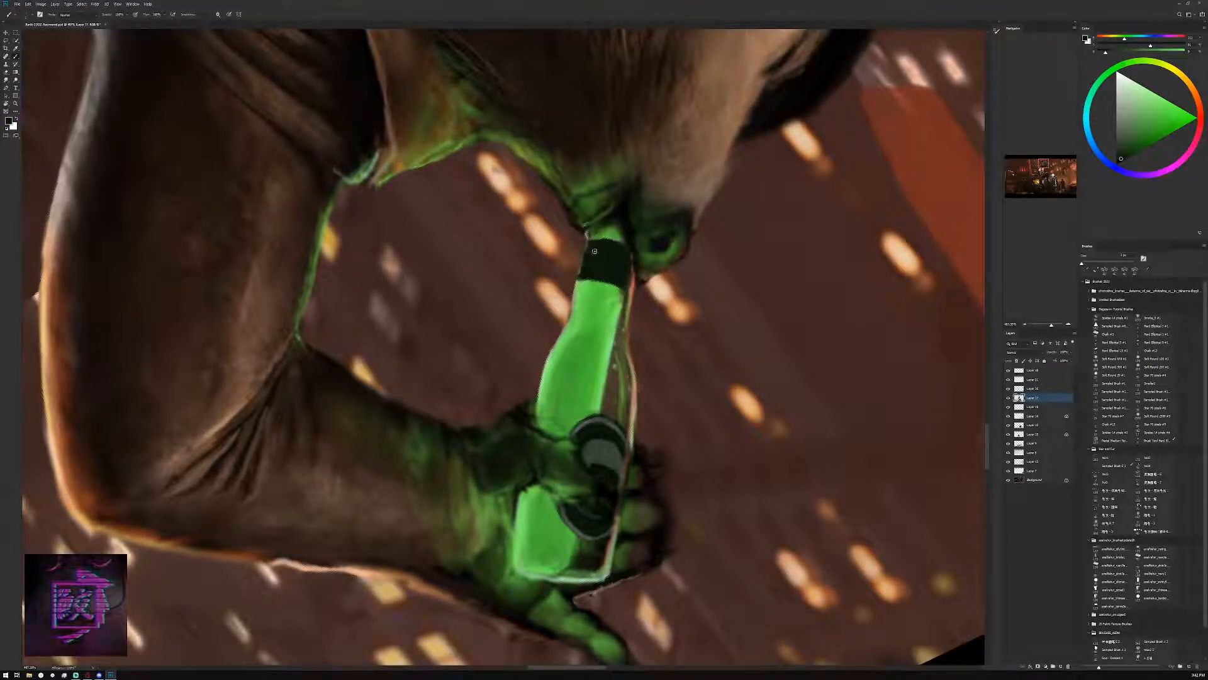
# Refine the outline of the label's emblem, alternating sampled dark grey and near-black
pyautogui.keyDown('alt'); pyautogui.click(599, 433); pyautogui.keyUp('alt')
pyautogui.keyDown('alt'); pyautogui.click(606, 464); pyautogui.keyUp('alt')
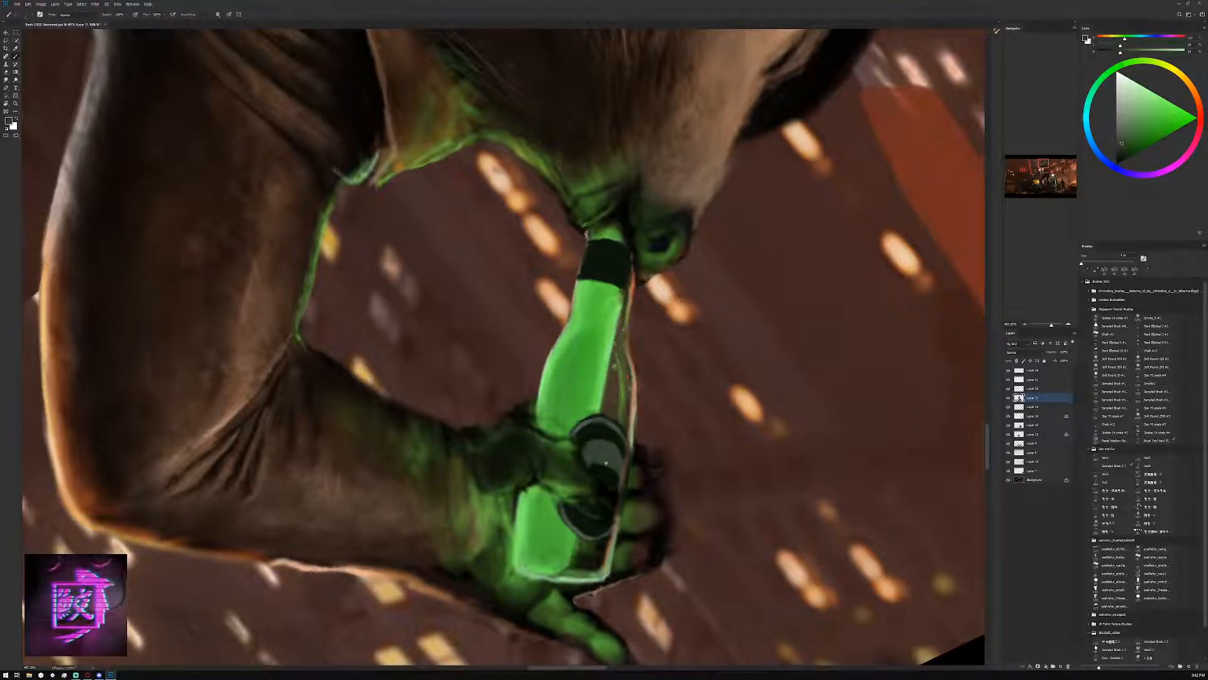
pyautogui.keyDown('alt'); pyautogui.click(605, 466); pyautogui.keyUp('alt')
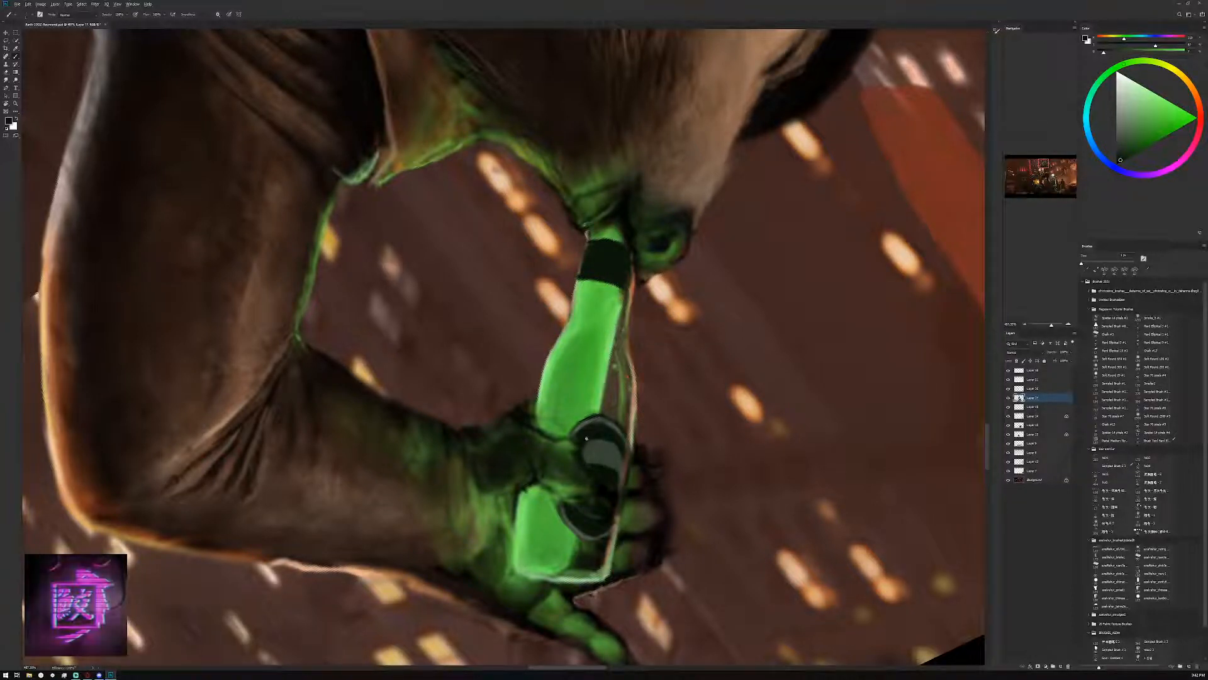
pyautogui.moveTo(600, 462); pyautogui.dragTo(613, 468)
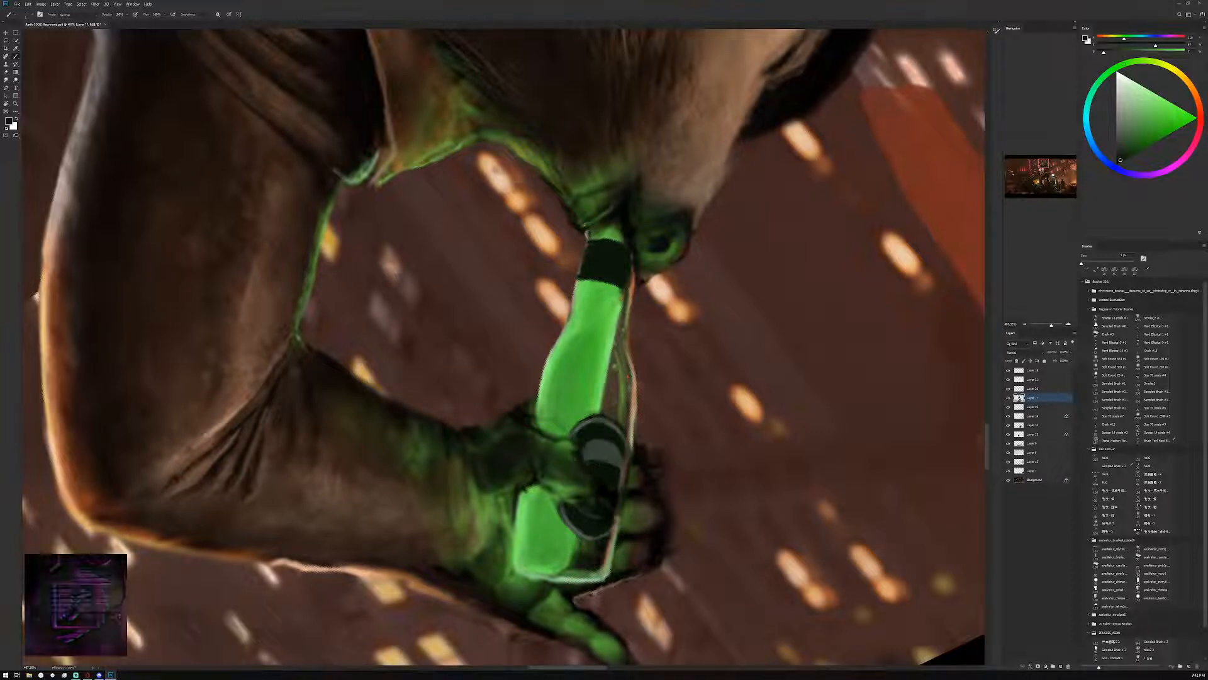
pyautogui.keyDown('alt'); pyautogui.click(601, 436); pyautogui.keyUp('alt')
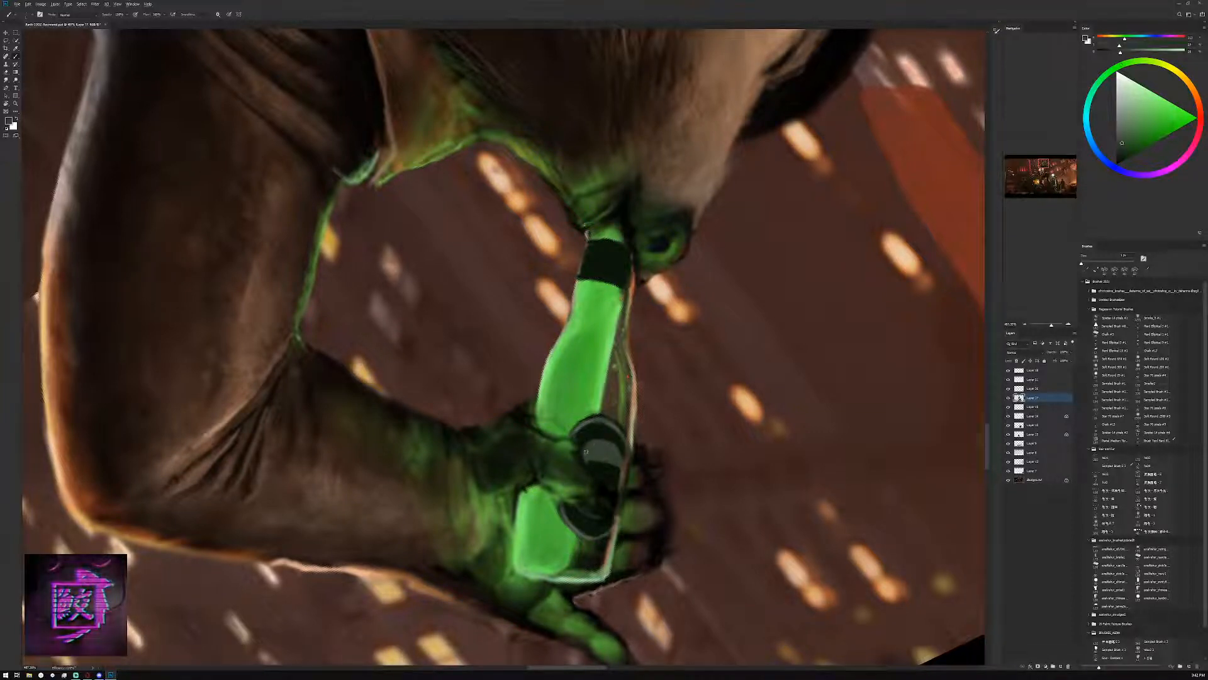
pyautogui.keyDown('alt'); pyautogui.click(598, 438); pyautogui.keyUp('alt')
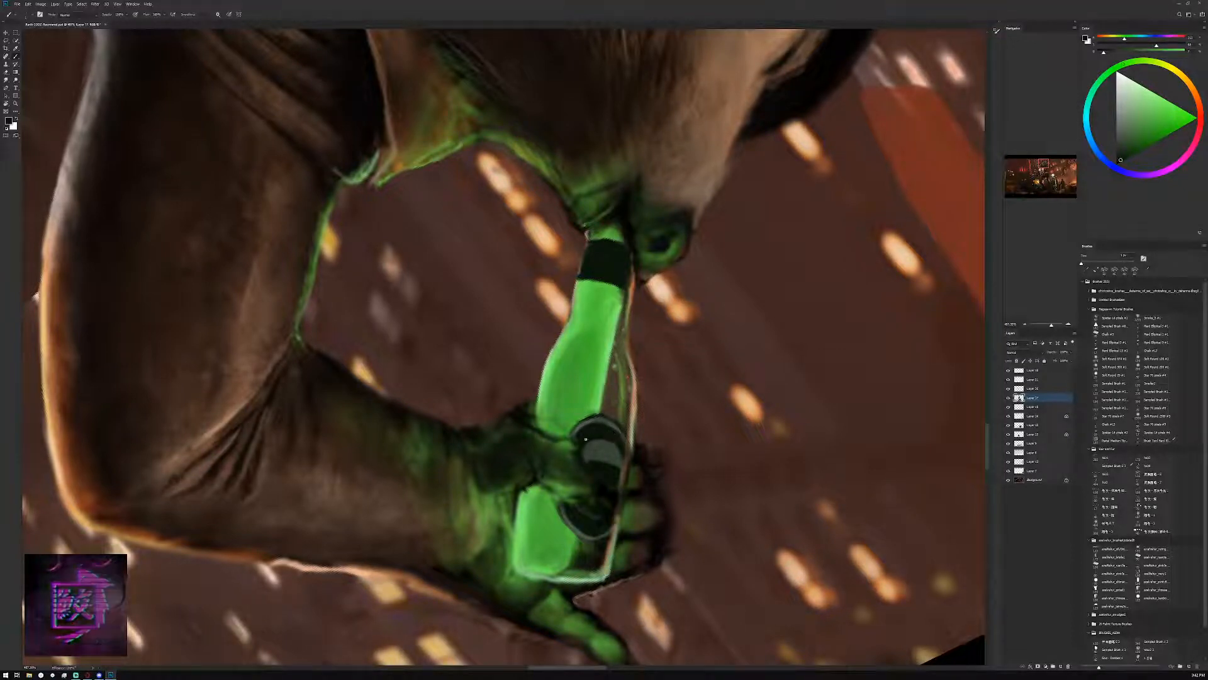
pyautogui.keyDown('alt'); pyautogui.click(595, 454); pyautogui.keyUp('alt')
pyautogui.keyDown('alt'); pyautogui.click(585, 427); pyautogui.keyUp('alt')
# Paint a light grey highlight on the label's emblem and add curved grey lettering around it, with "Cola" in the lower part
pyautogui.keyDown('alt'); pyautogui.click(611, 461); pyautogui.keyUp('alt')
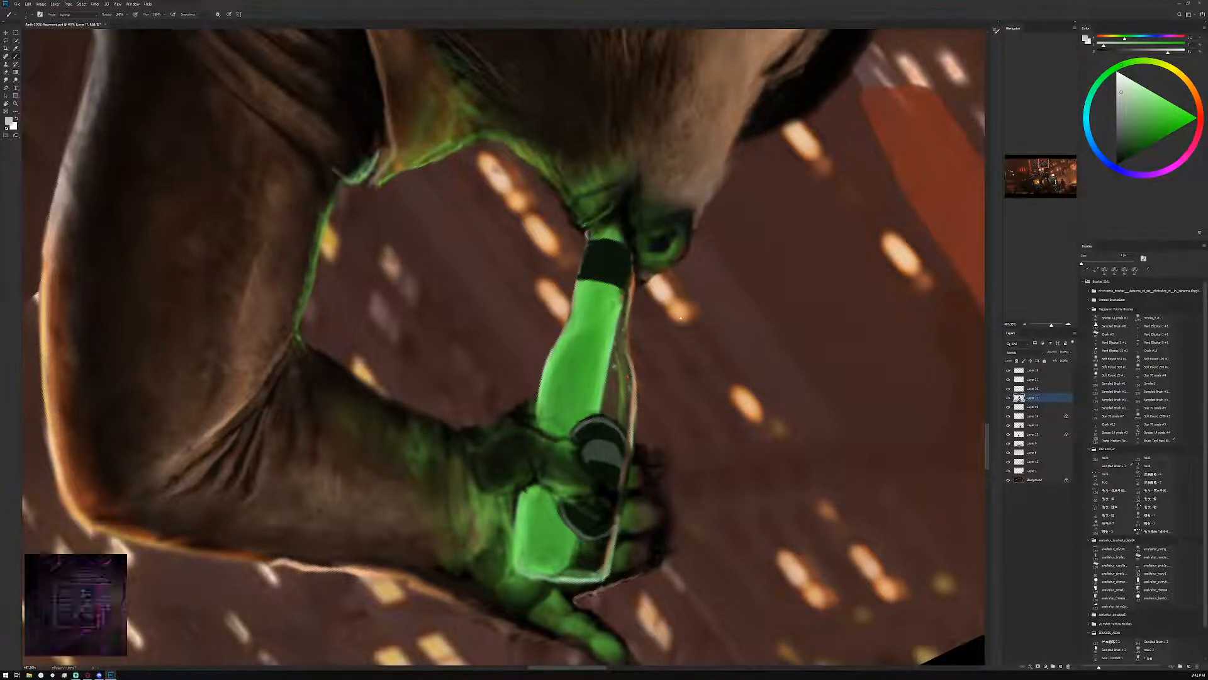
pyautogui.keyDown('alt'); pyautogui.click(613, 458); pyautogui.keyUp('alt')
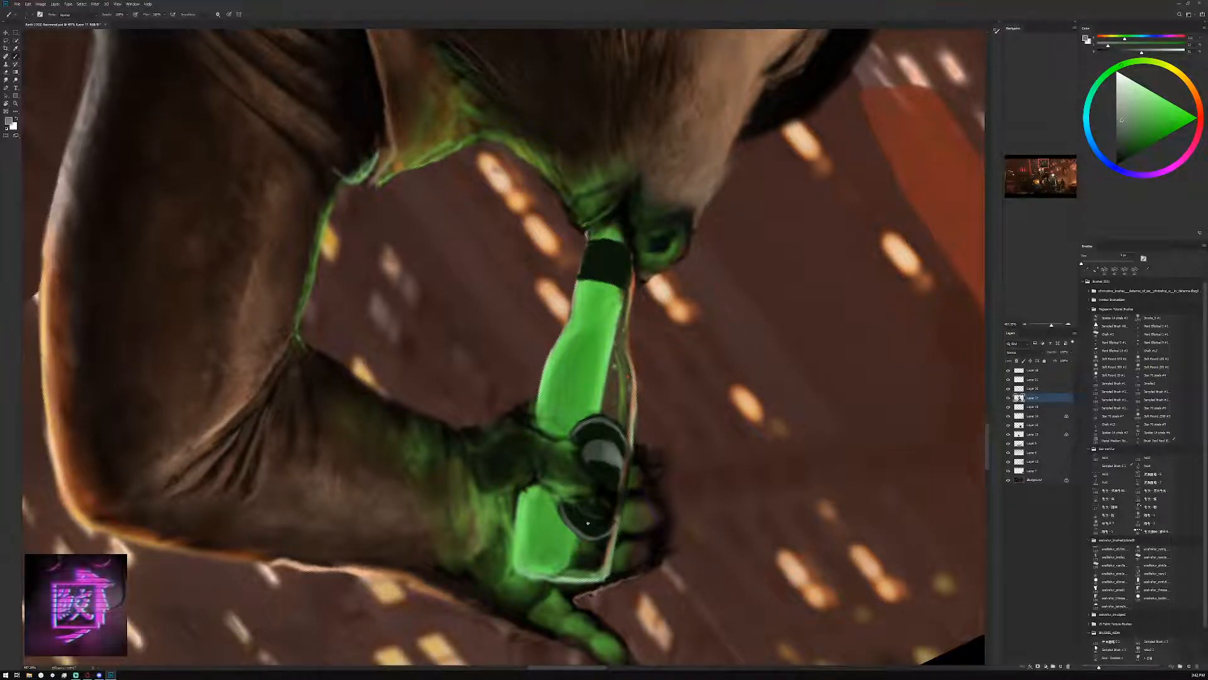
pyautogui.keyDown('alt'); pyautogui.click(589, 529); pyautogui.keyUp('alt')
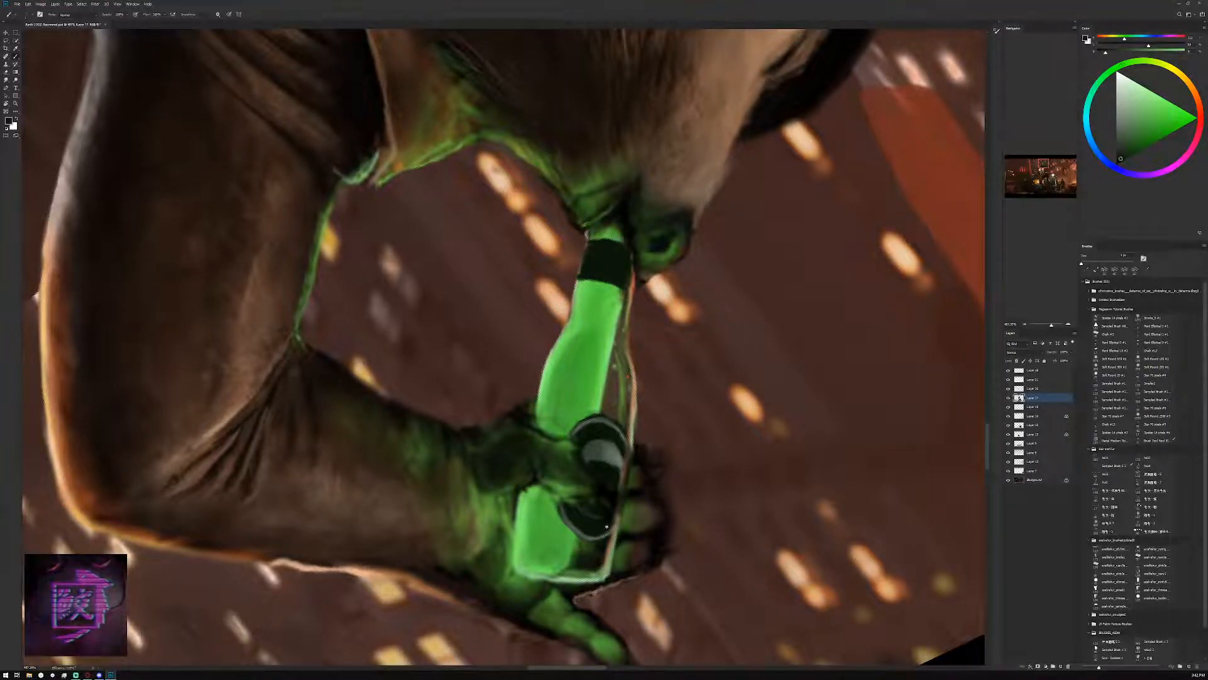
pyautogui.keyDown('alt'); pyautogui.click(617, 439); pyautogui.keyUp('alt')
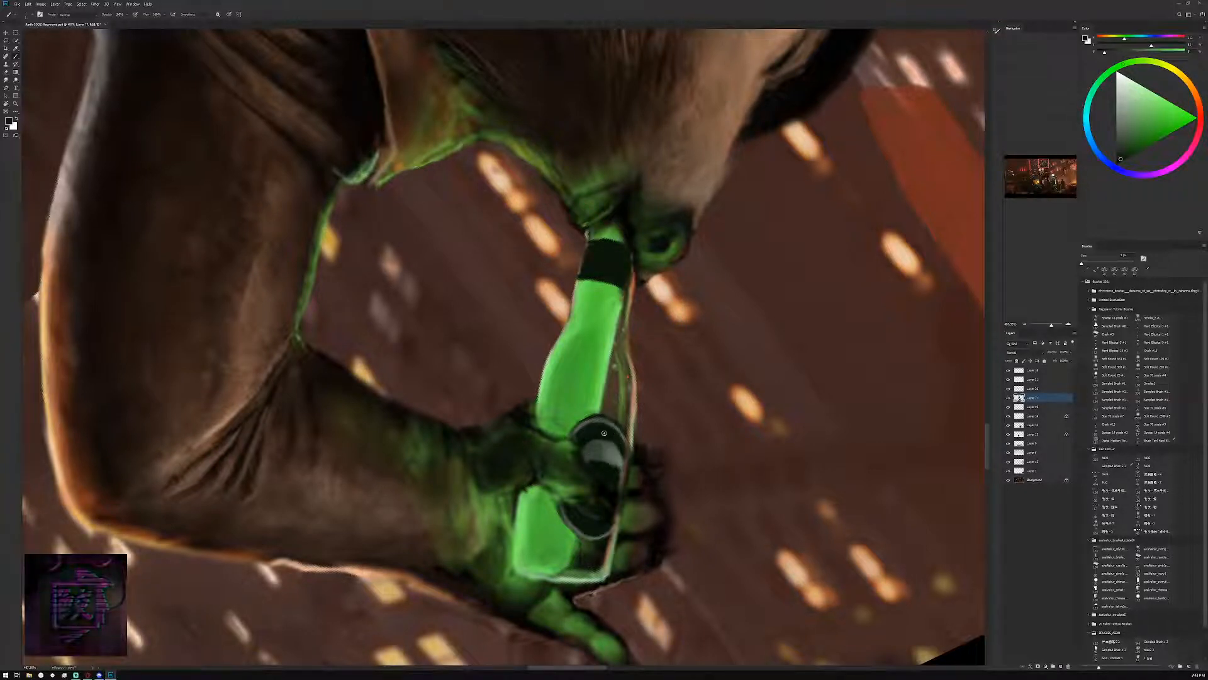
pyautogui.keyDown('alt'); pyautogui.click(589, 415); pyautogui.keyUp('alt')
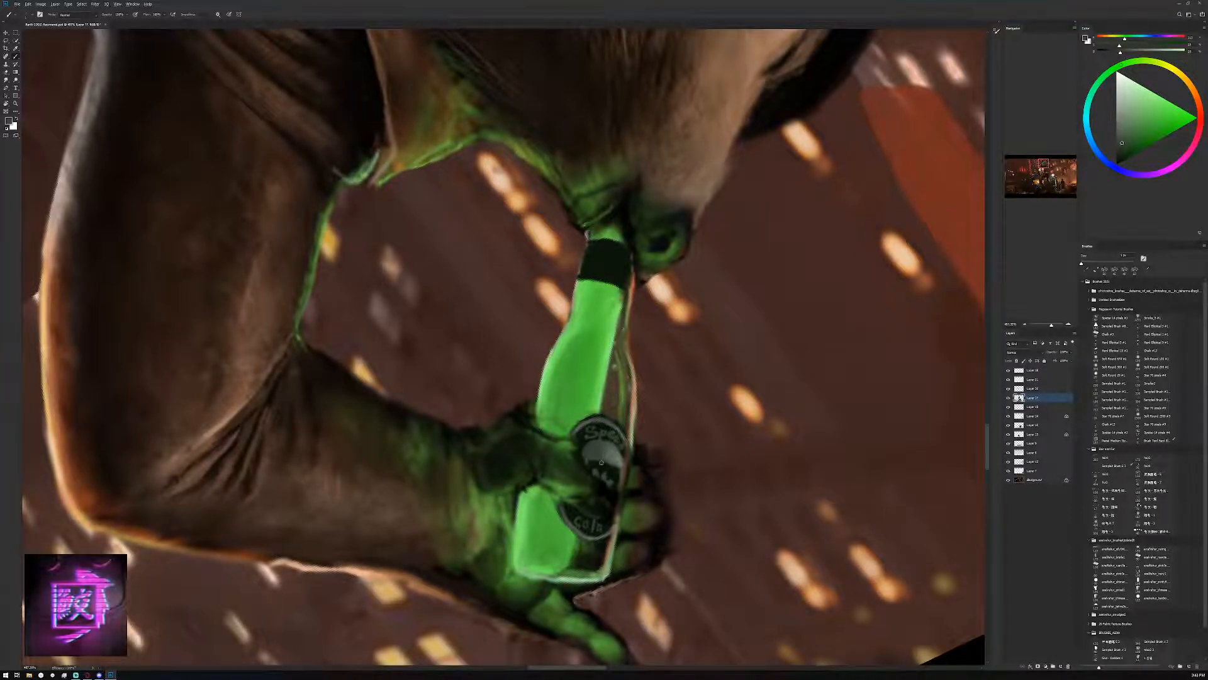
# Tidy the small marks below the emblem and the label's rim with sampled dark grey and bottle green
pyautogui.keyDown('alt'); pyautogui.click(607, 454); pyautogui.keyUp('alt')
pyautogui.keyDown('alt'); pyautogui.click(609, 415); pyautogui.keyUp('alt')
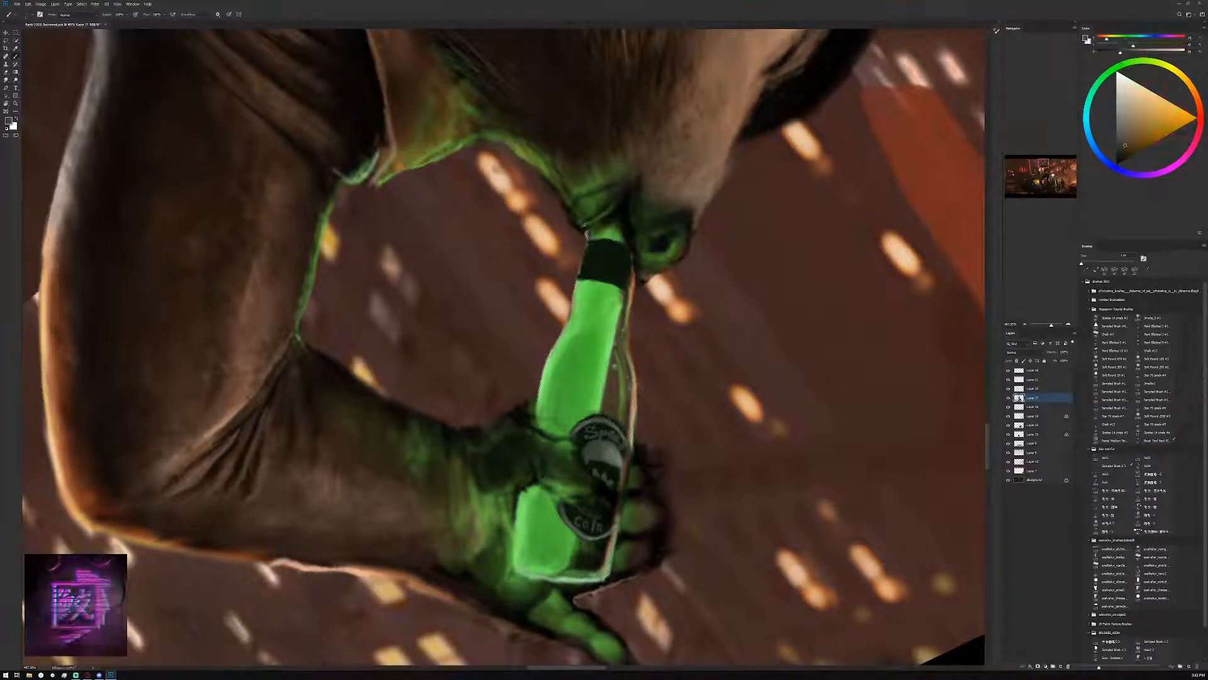
pyautogui.keyDown('alt'); pyautogui.click(591, 412); pyautogui.keyUp('alt')
pyautogui.keyDown('alt'); pyautogui.click(589, 415); pyautogui.keyUp('alt')
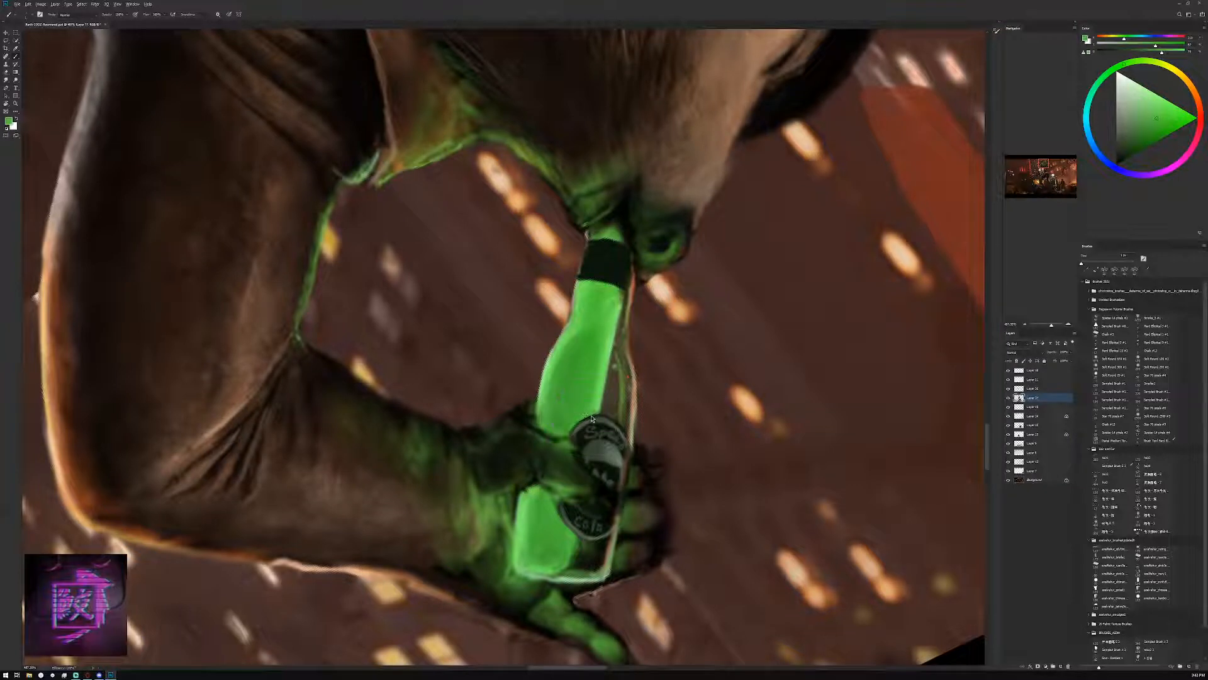
# Paint thin grey trim lines along both edges of the bottle's neck band and touch up the label's emblem
pyautogui.click(1025, 325)
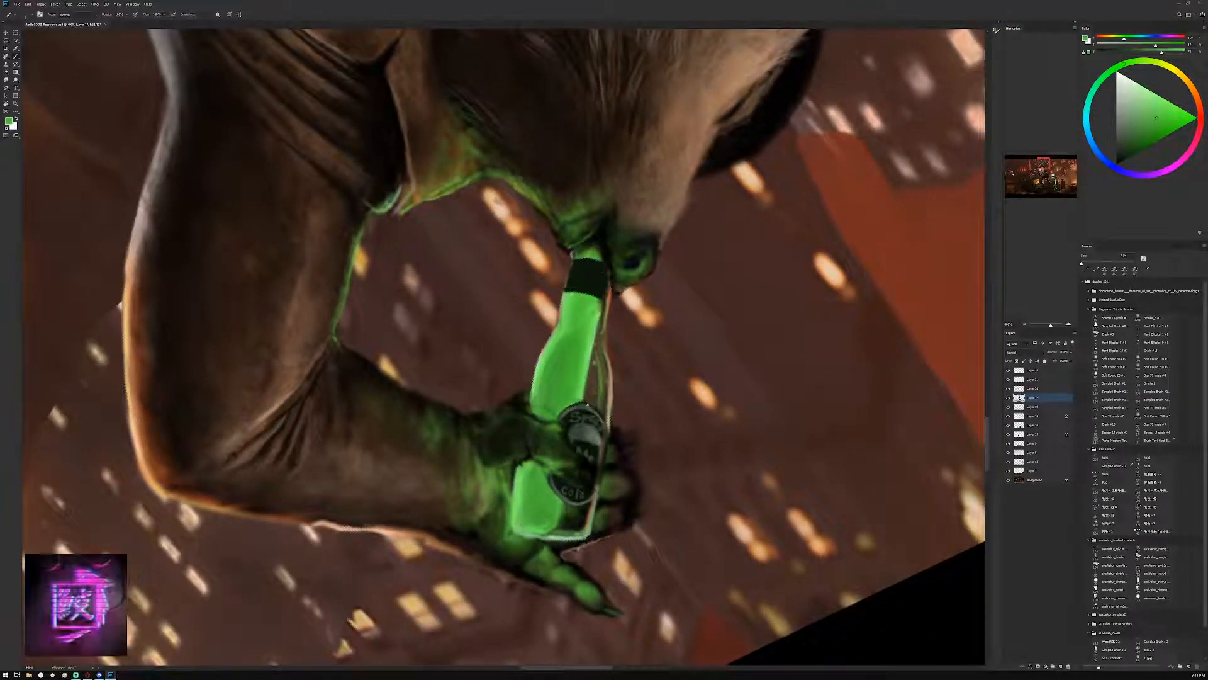
pyautogui.keyDown('alt'); pyautogui.click(584, 427); pyautogui.keyUp('alt')
pyautogui.keyDown('alt'); pyautogui.click(596, 289); pyautogui.keyUp('alt')
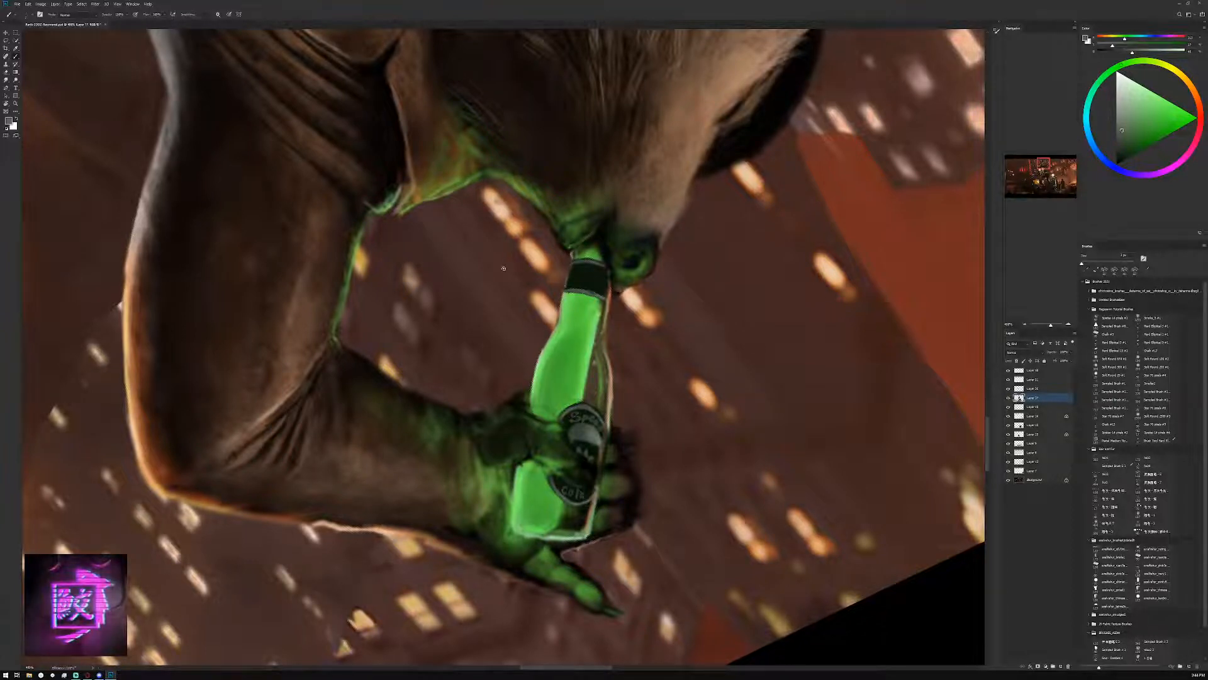
pyautogui.keyDown('alt'); pyautogui.click(643, 310); pyautogui.keyUp('alt')
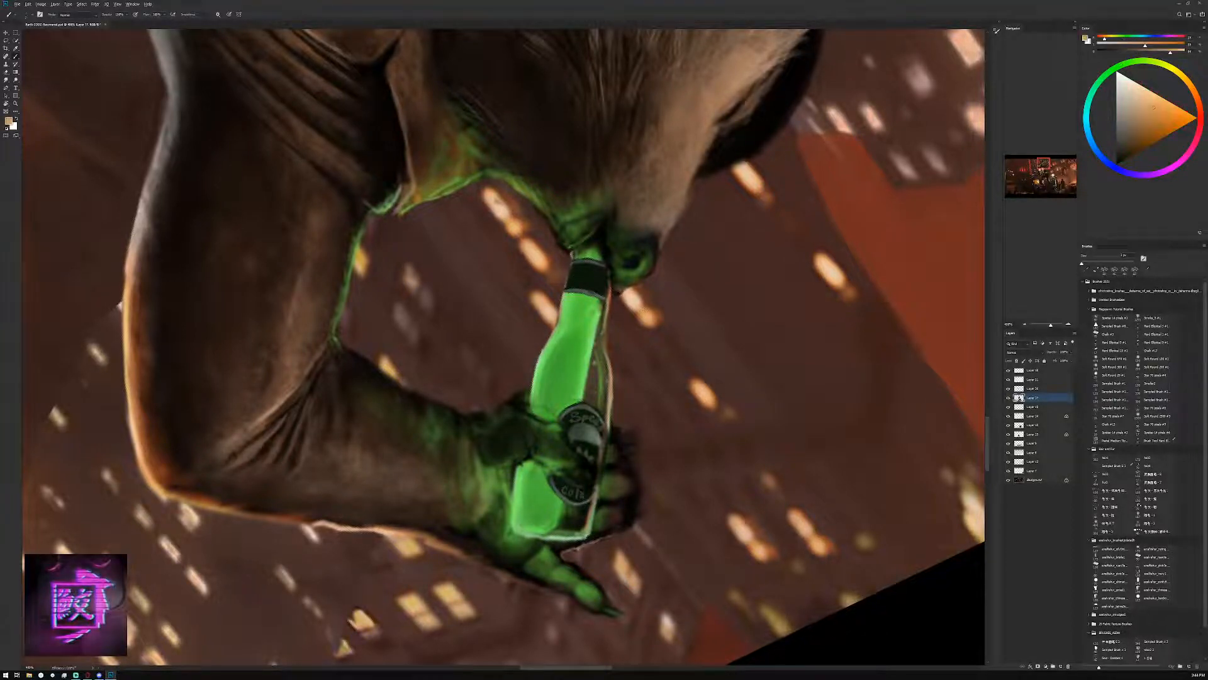
pyautogui.keyDown('alt'); pyautogui.click(591, 440); pyautogui.keyUp('alt')
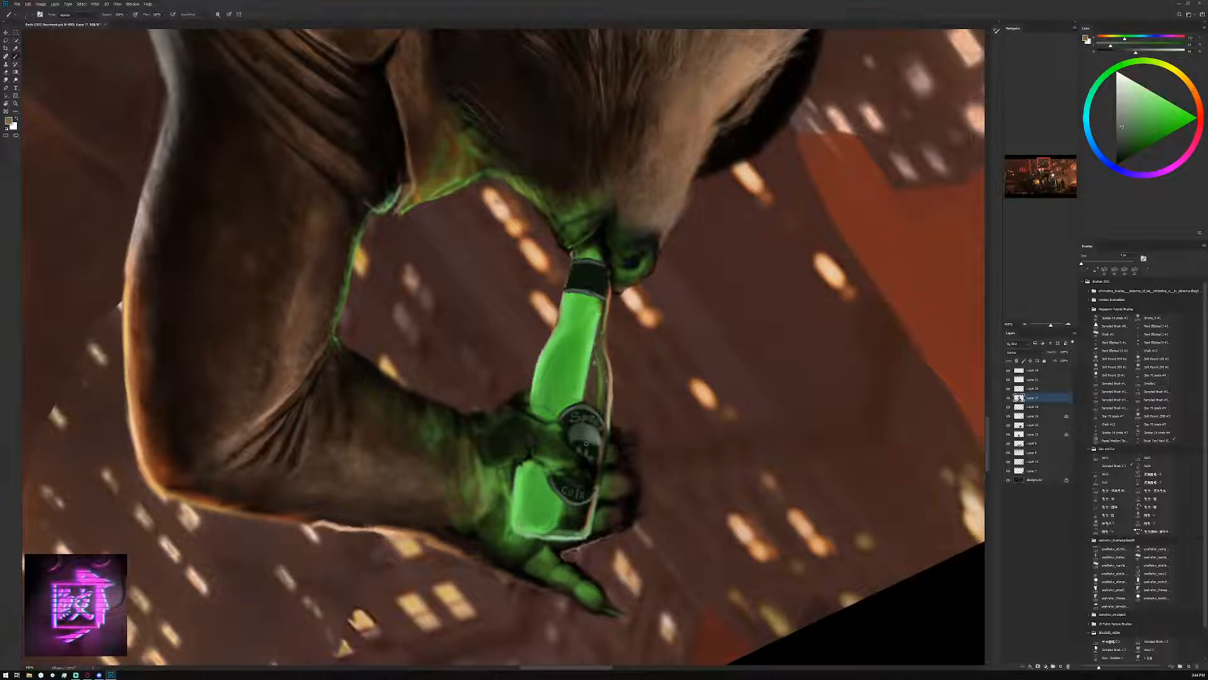
# Refine the bottle label's emblem and the lettering around it, alternating near-black and sampled grey
pyautogui.moveTo(585, 444); pyautogui.dragTo(588, 451)
pyautogui.keyDown('alt'); pyautogui.click(590, 445); pyautogui.keyUp('alt')
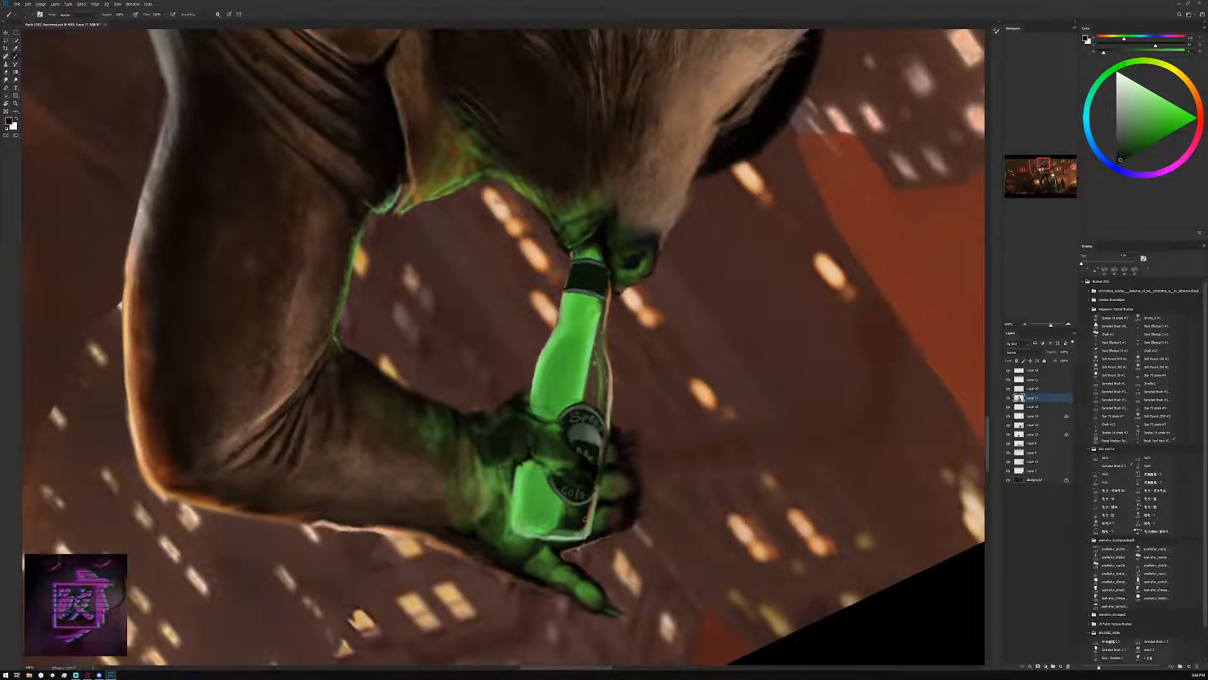
pyautogui.keyDown('alt'); pyautogui.click(590, 434); pyautogui.keyUp('alt')
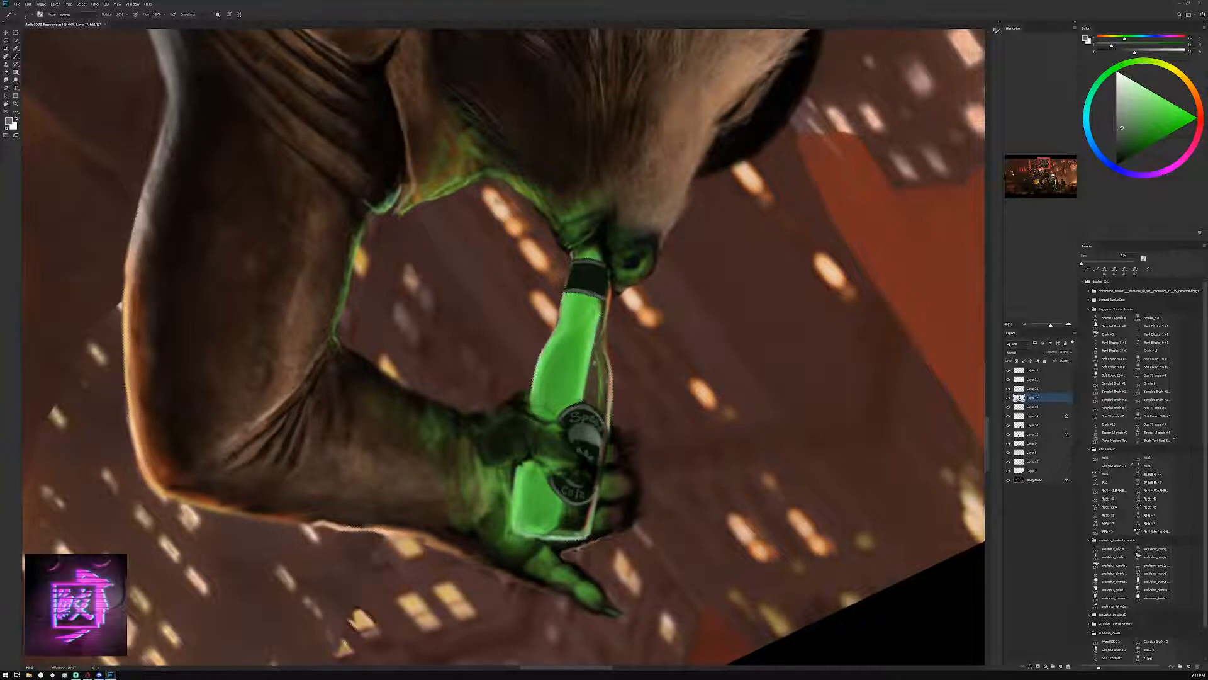
# Paint a thin pale highlight along the glass edge at the bottle's base, using colours sampled from the bottle
pyautogui.keyDown('alt'); pyautogui.click(588, 346); pyautogui.keyUp('alt')
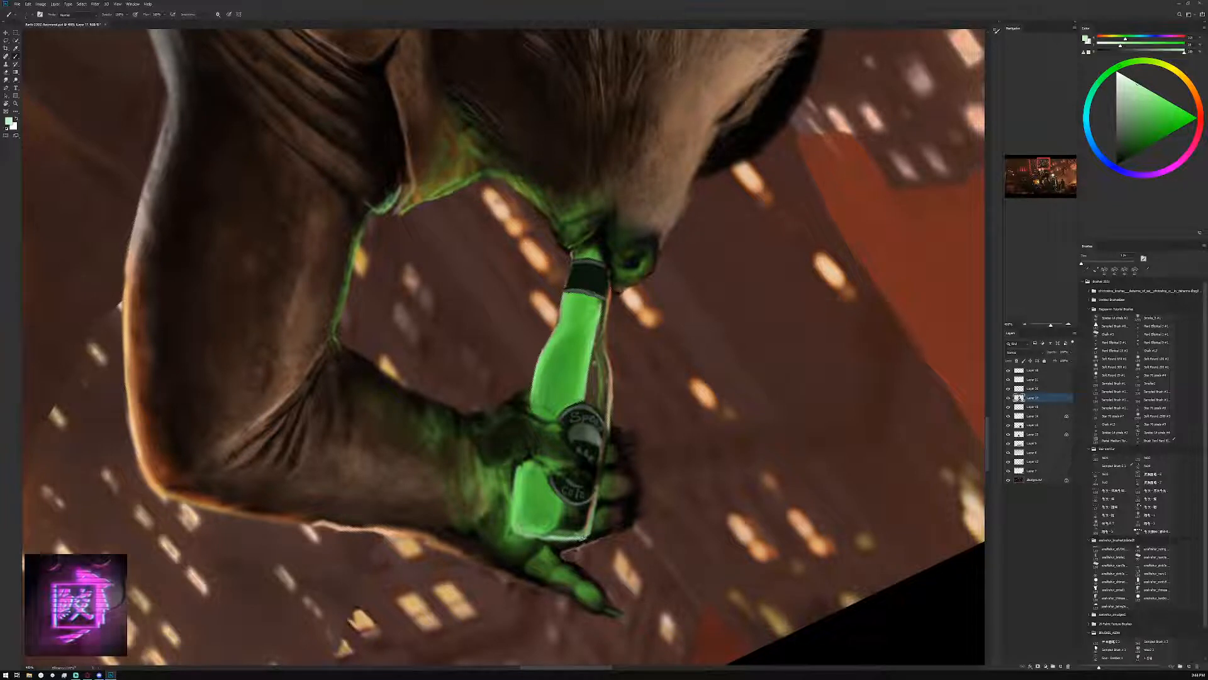
pyautogui.press('d')
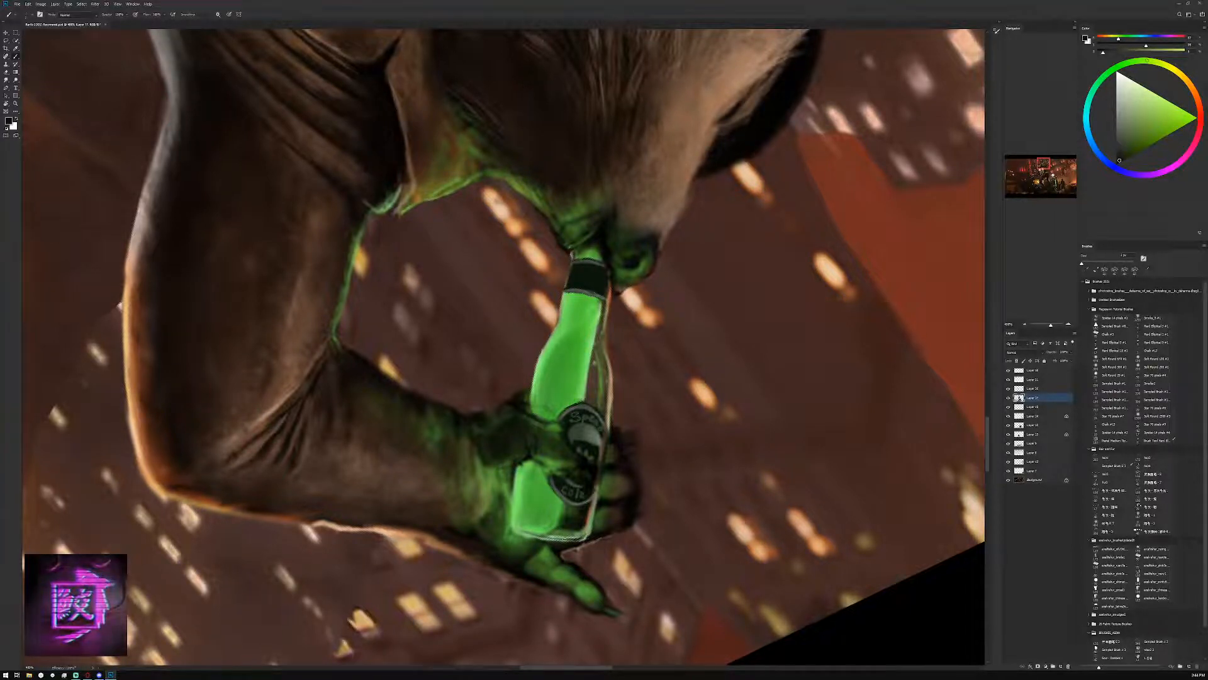
pyautogui.keyDown('alt'); pyautogui.click(567, 522); pyautogui.keyUp('alt')
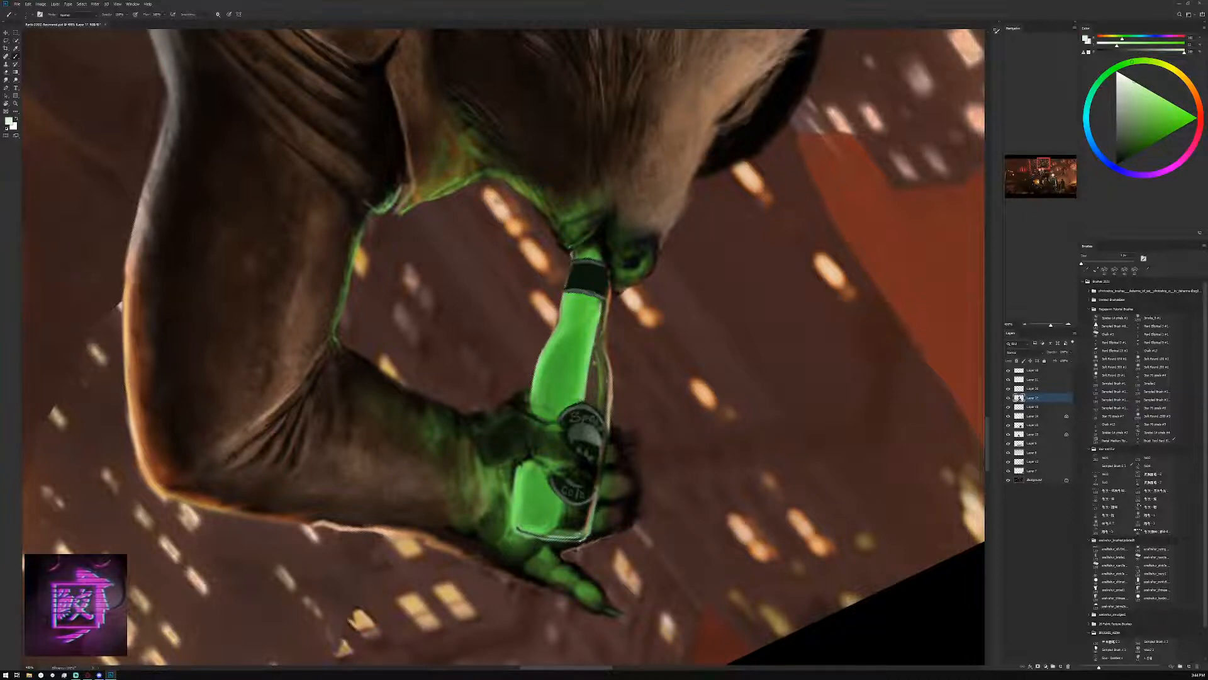
pyautogui.moveTo(545, 538); pyautogui.dragTo(568, 540)
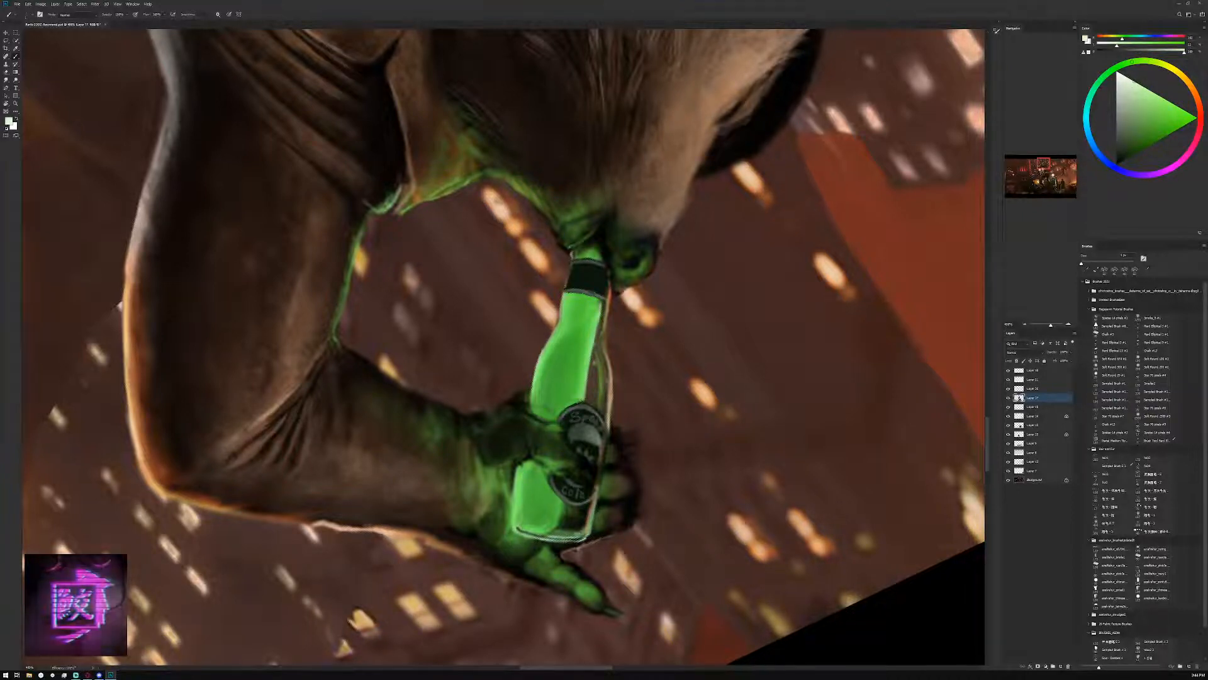
# Paint warm orange rim light along the bottle's outer glass edge, adjusting a red sampled from the background building to brighter orange
pyautogui.click(1025, 324)
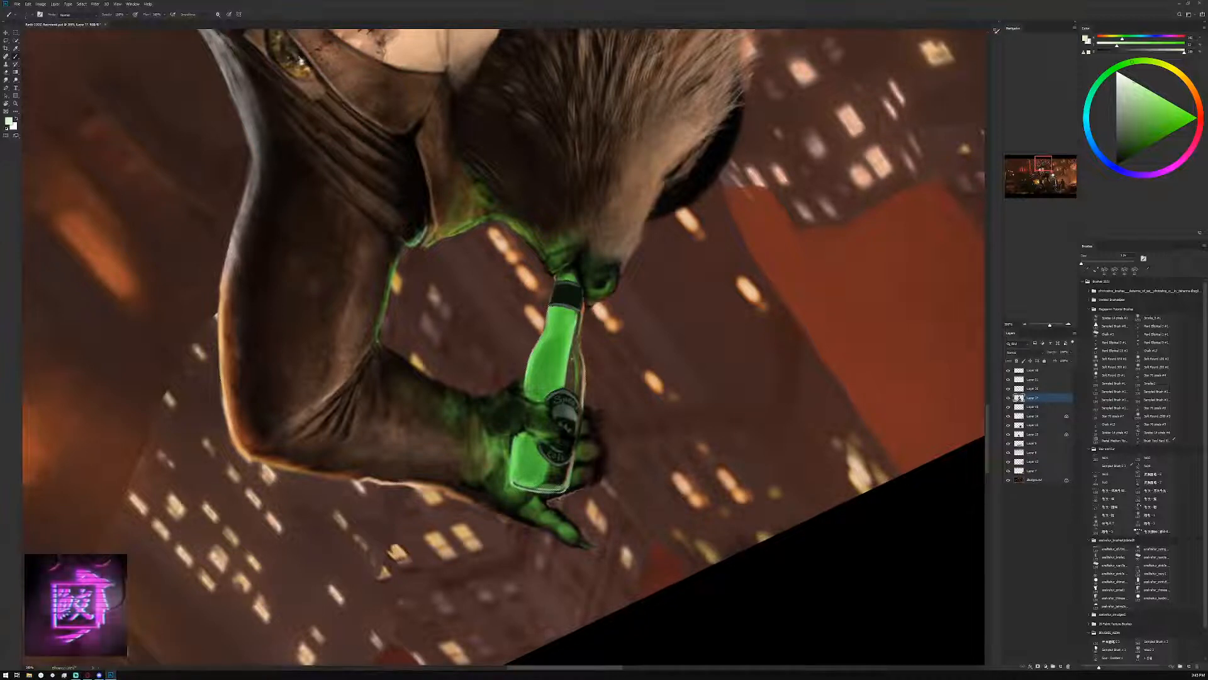
pyautogui.click(1157, 105)
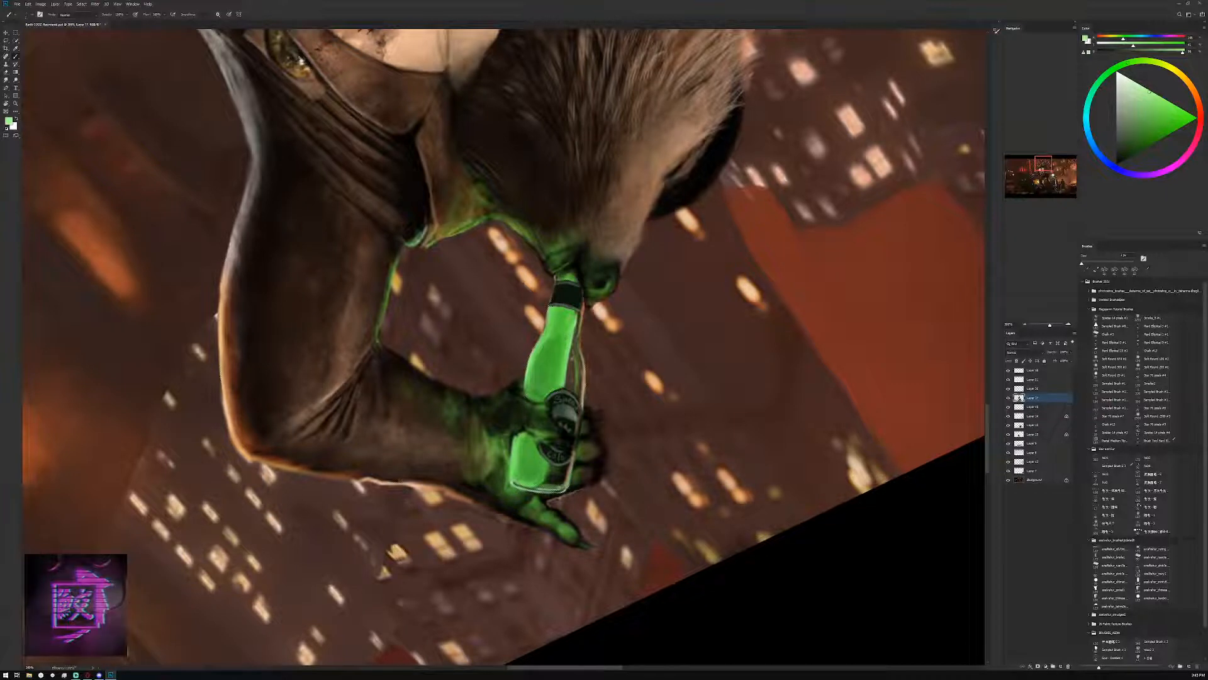
pyautogui.click(1130, 129)
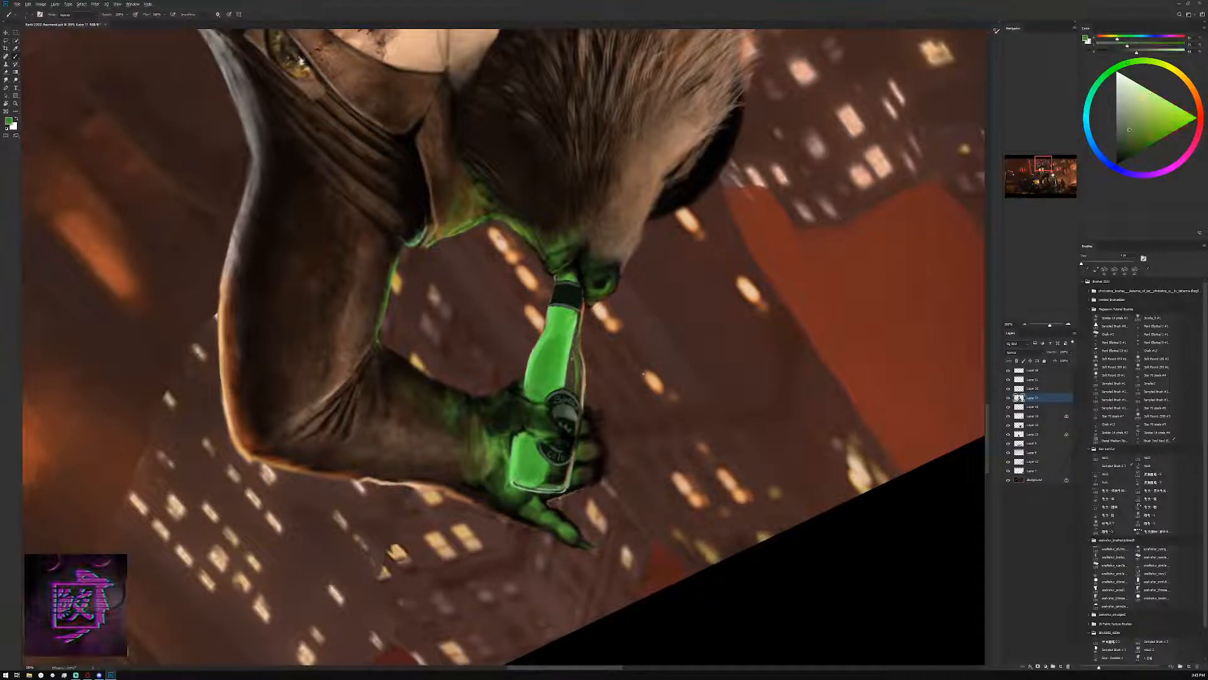
pyautogui.click(1134, 105)
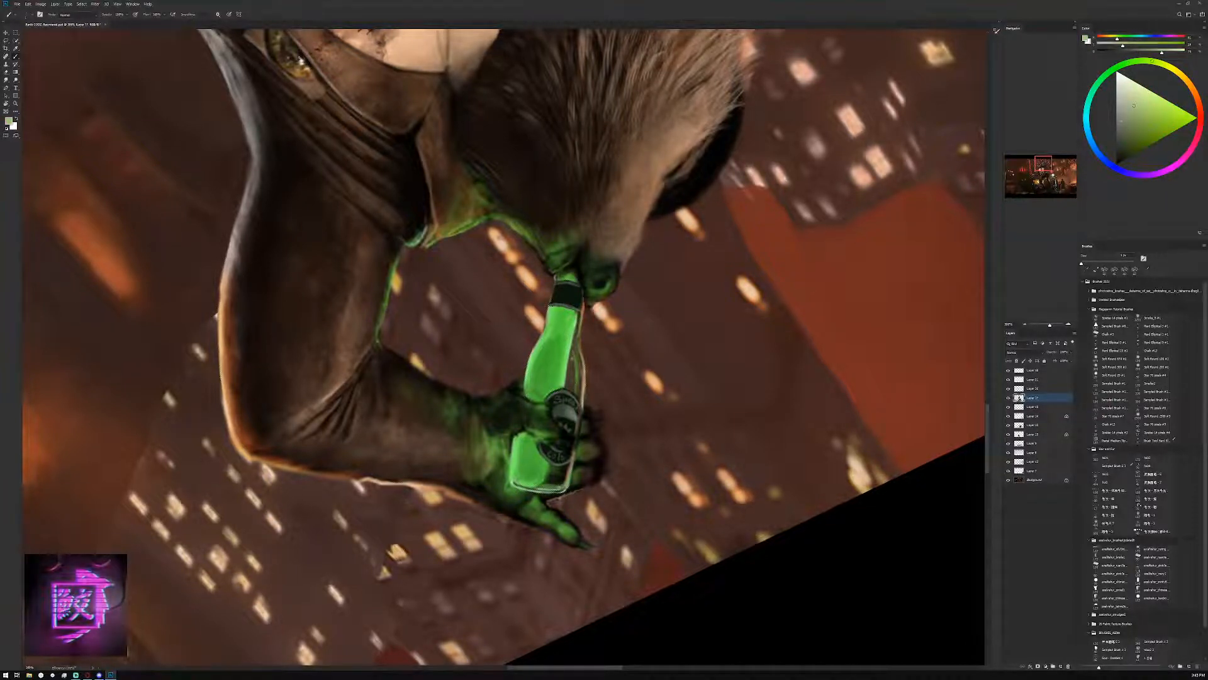
pyautogui.keyDown('alt'); pyautogui.click(792, 249); pyautogui.keyUp('alt')
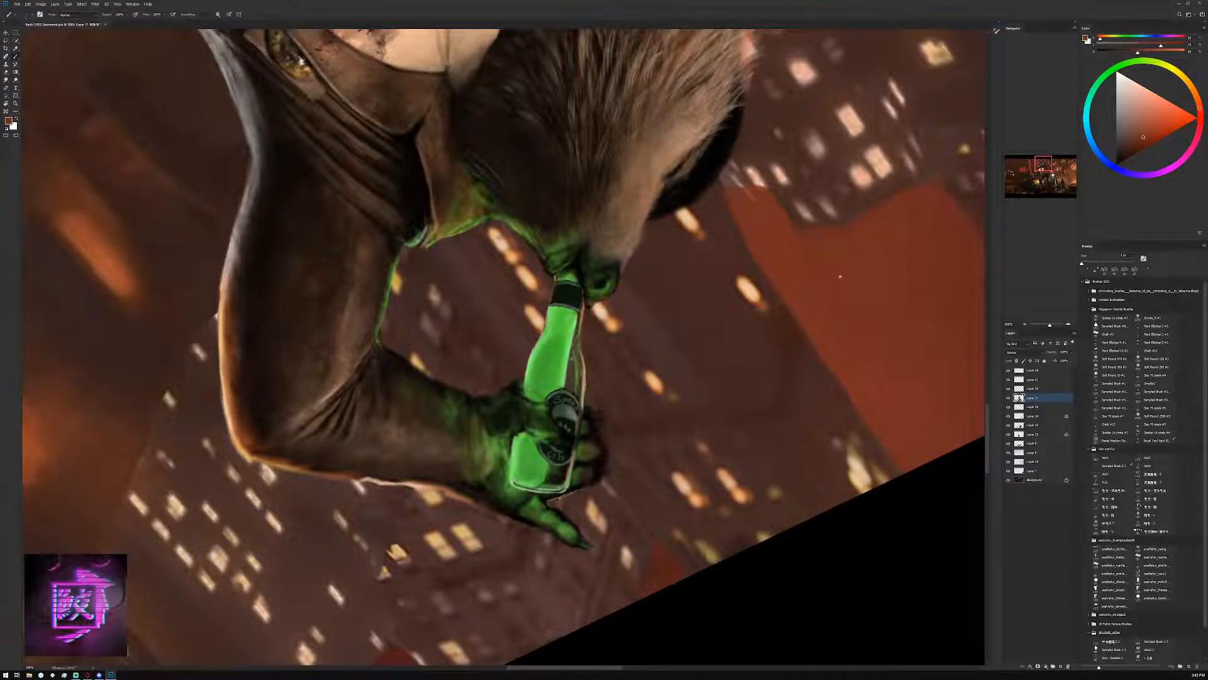
pyautogui.click(1170, 102)
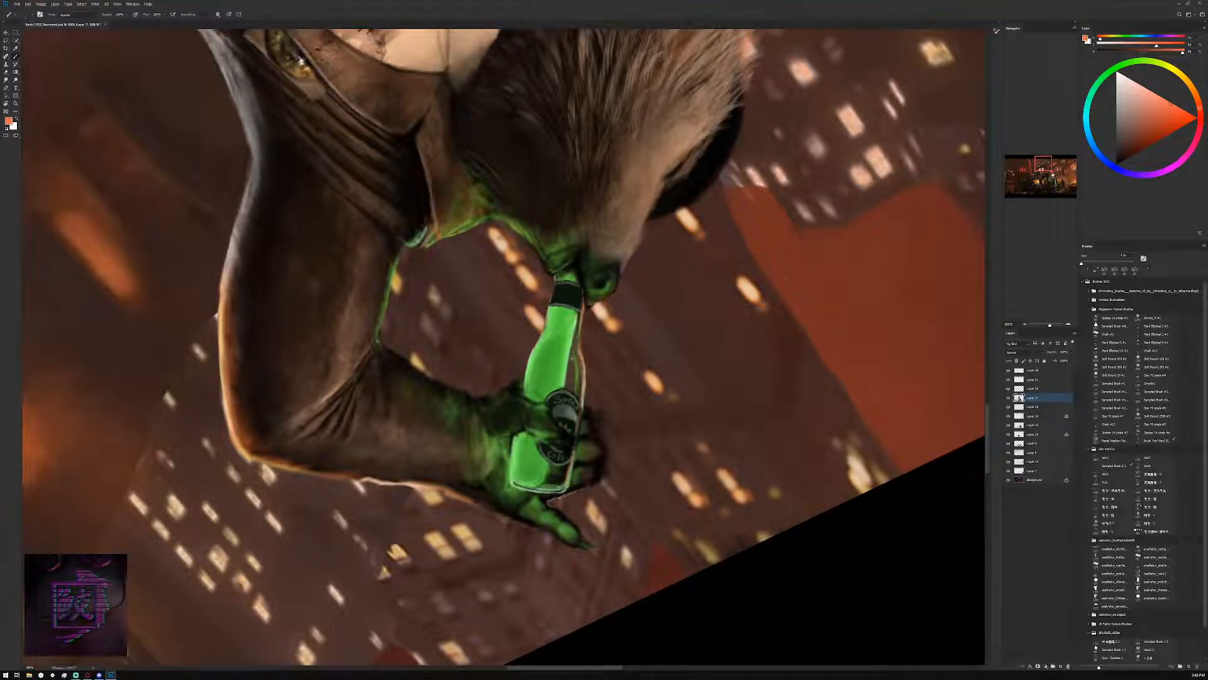
pyautogui.click(1193, 93)
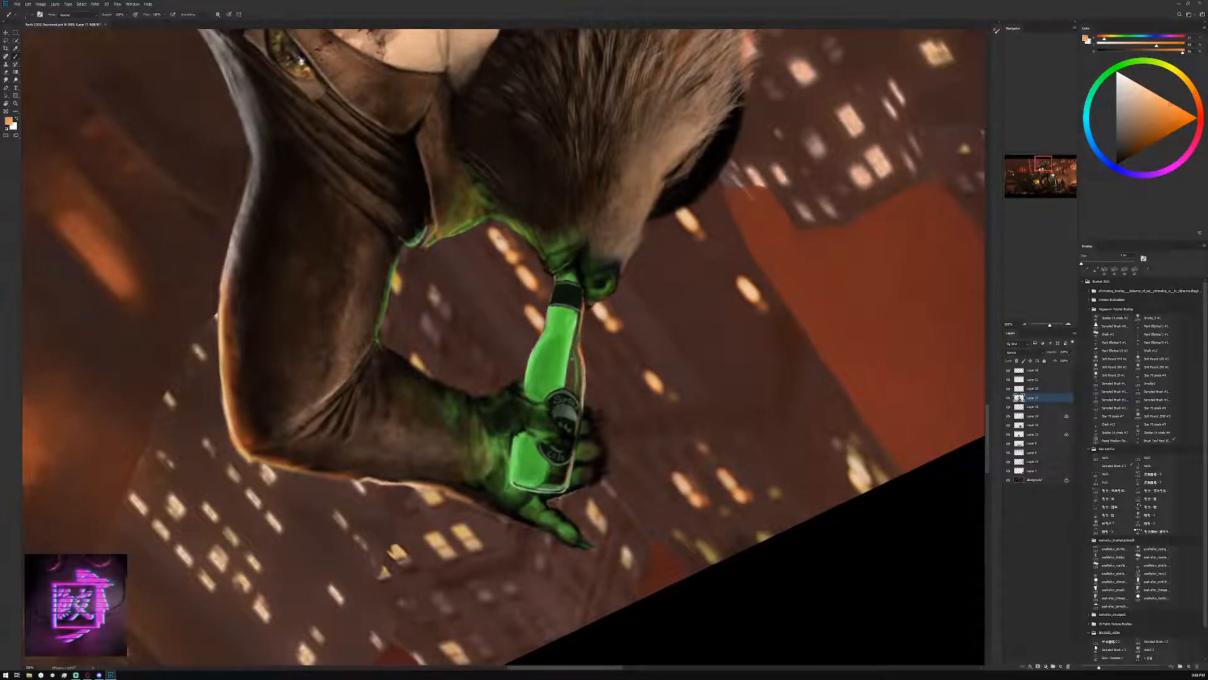
# Touch up the lower edge of the bottle's neck band, alternating sampled near-black and dark grey
pyautogui.keyDown('alt'); pyautogui.click(576, 308); pyautogui.keyUp('alt')
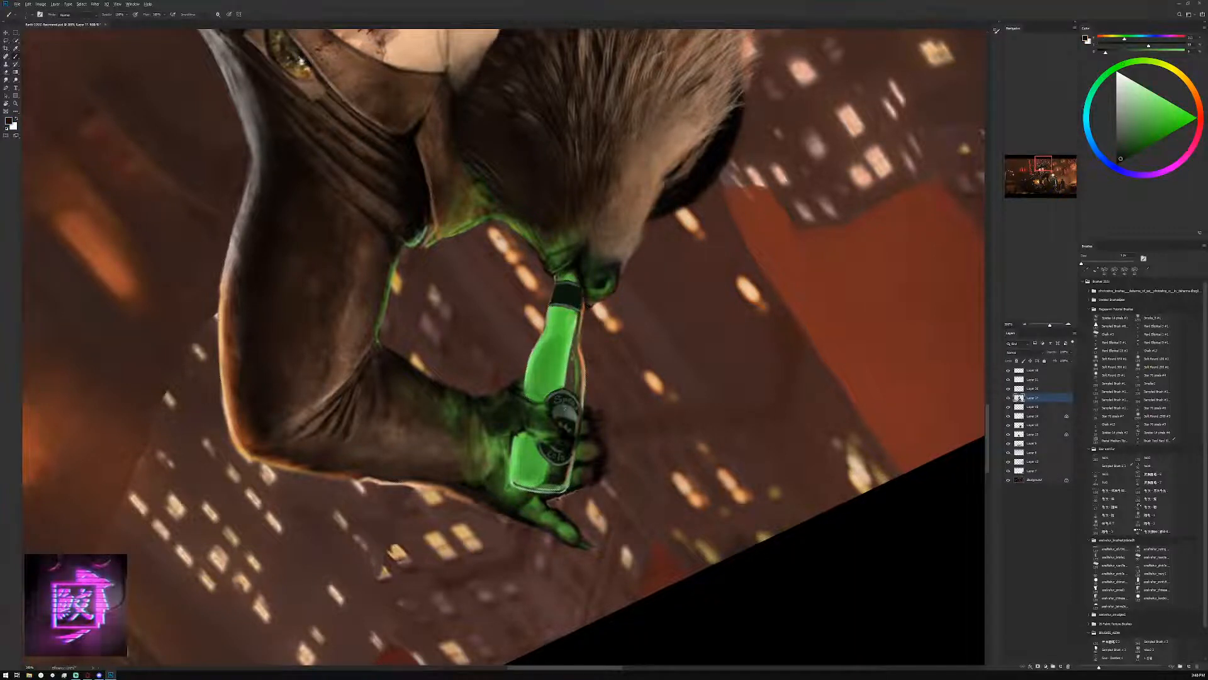
pyautogui.keyDown('alt'); pyautogui.click(578, 309); pyautogui.keyUp('alt')
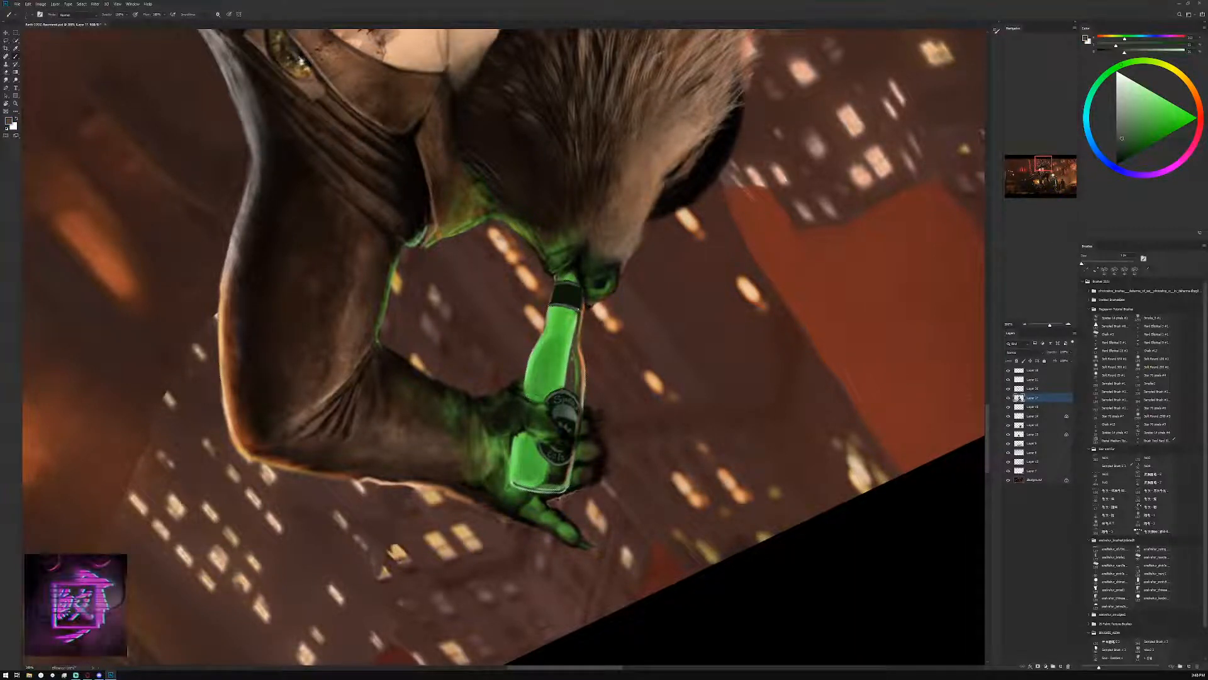
pyautogui.keyDown('alt'); pyautogui.click(577, 305); pyautogui.keyUp('alt')
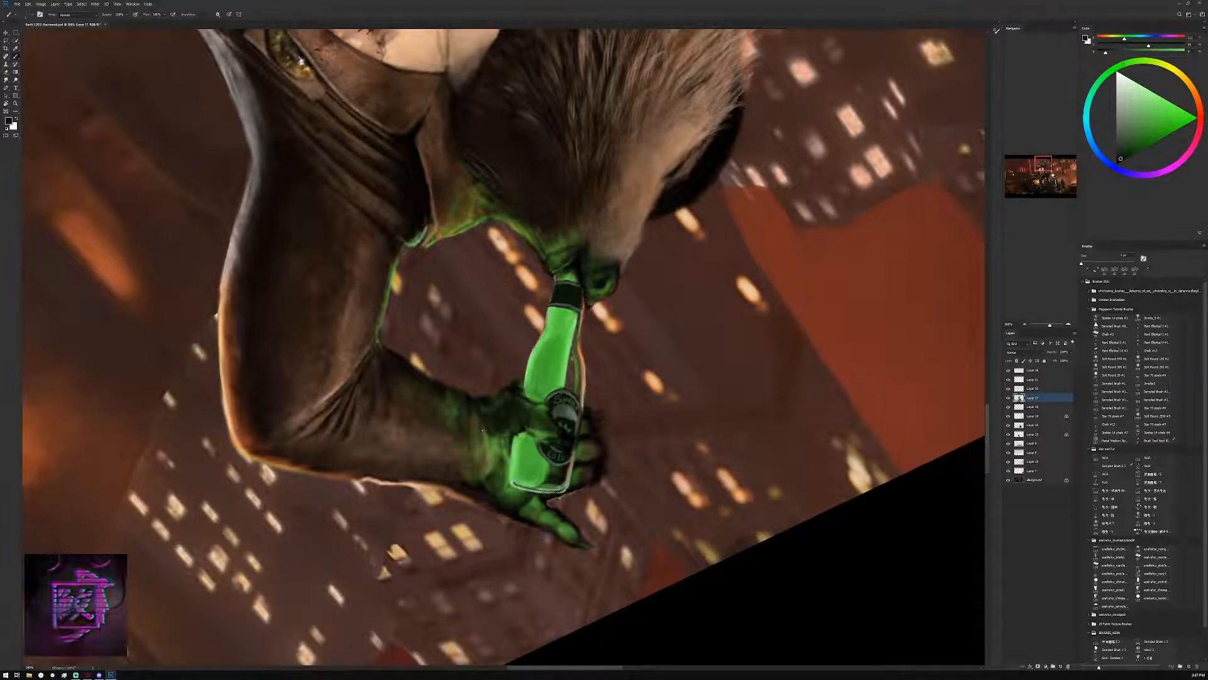
# Select the bottle's neck band with the lasso and fill it with grey sampled from the label using a larger brush
pyautogui.press('v')
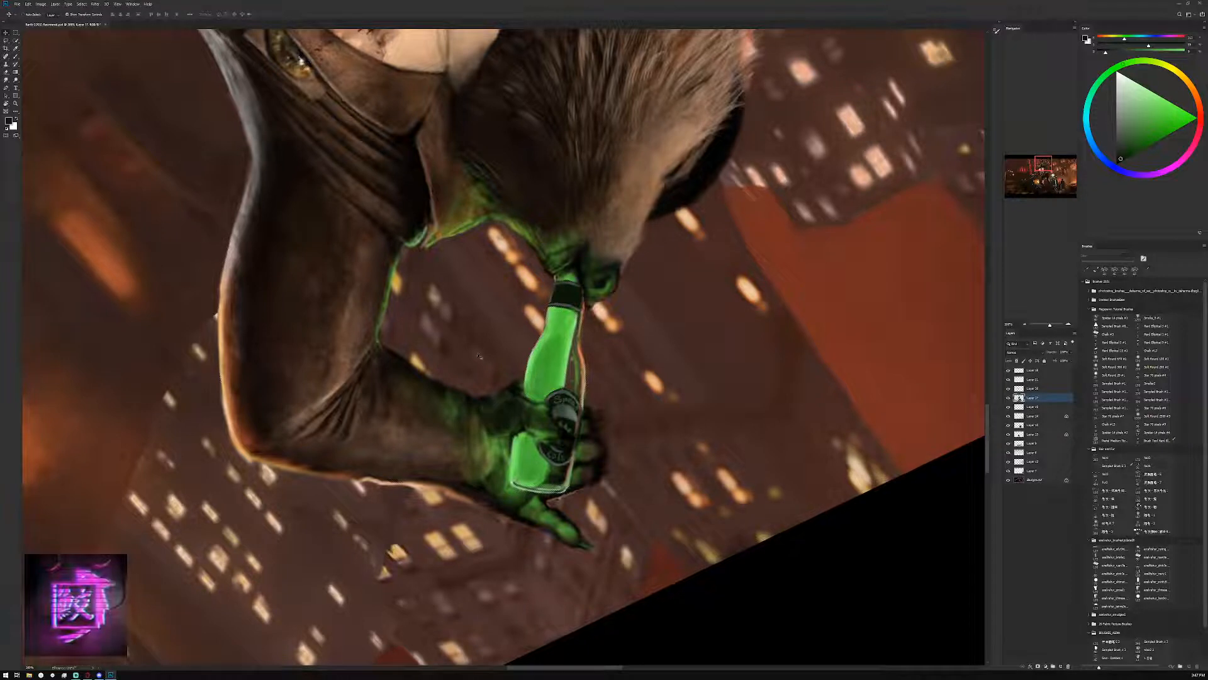
pyautogui.press('b')
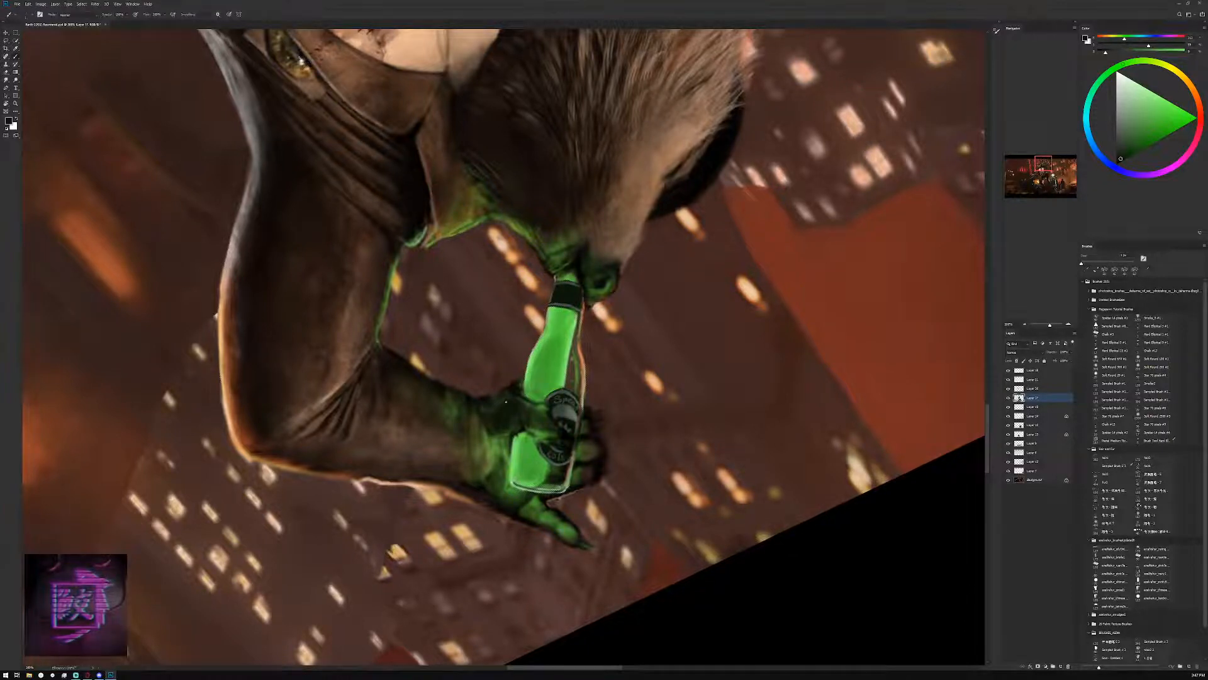
pyautogui.click(4, 42)
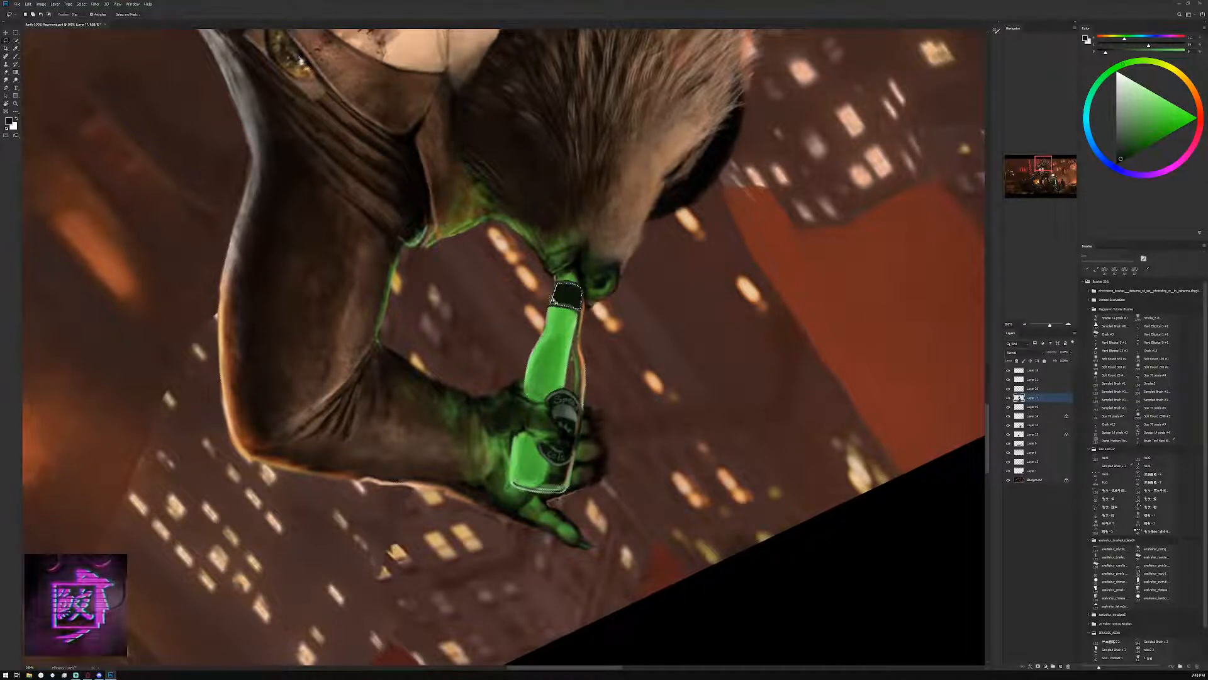
pyautogui.press('b')
pyautogui.keyDown('alt'); pyautogui.click(569, 409); pyautogui.keyUp('alt')
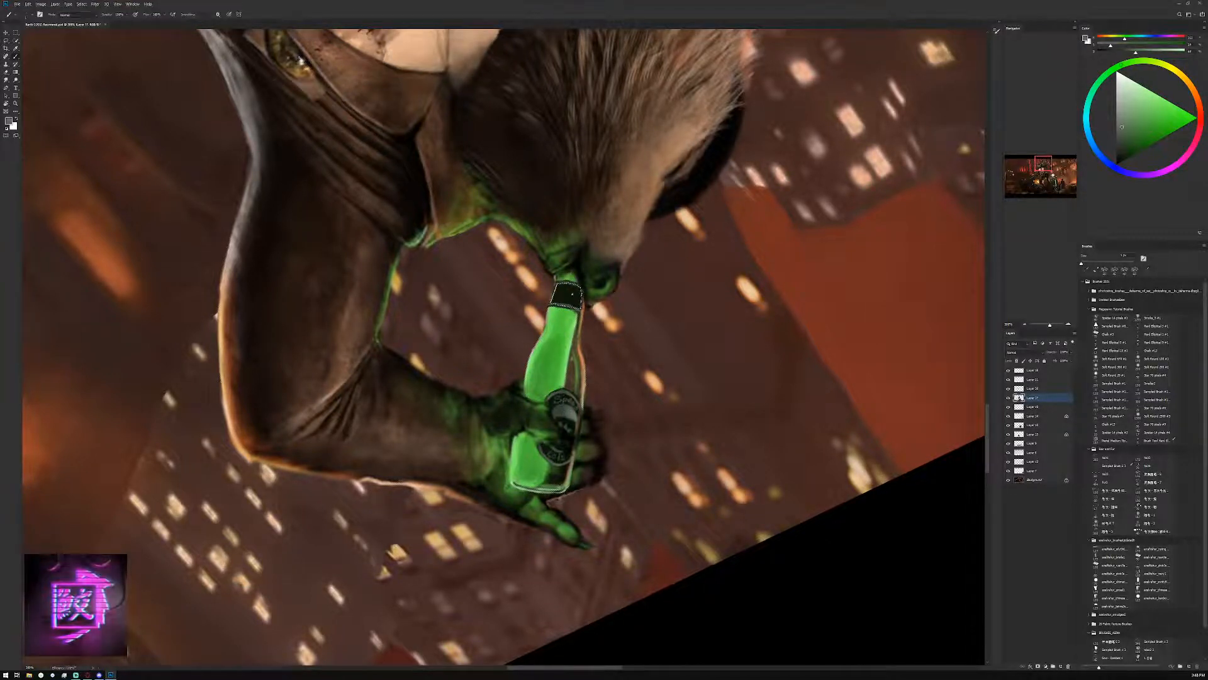
pyautogui.press(']')
pyautogui.press(']')
pyautogui.moveTo(575, 285); pyautogui.dragTo(573, 301)
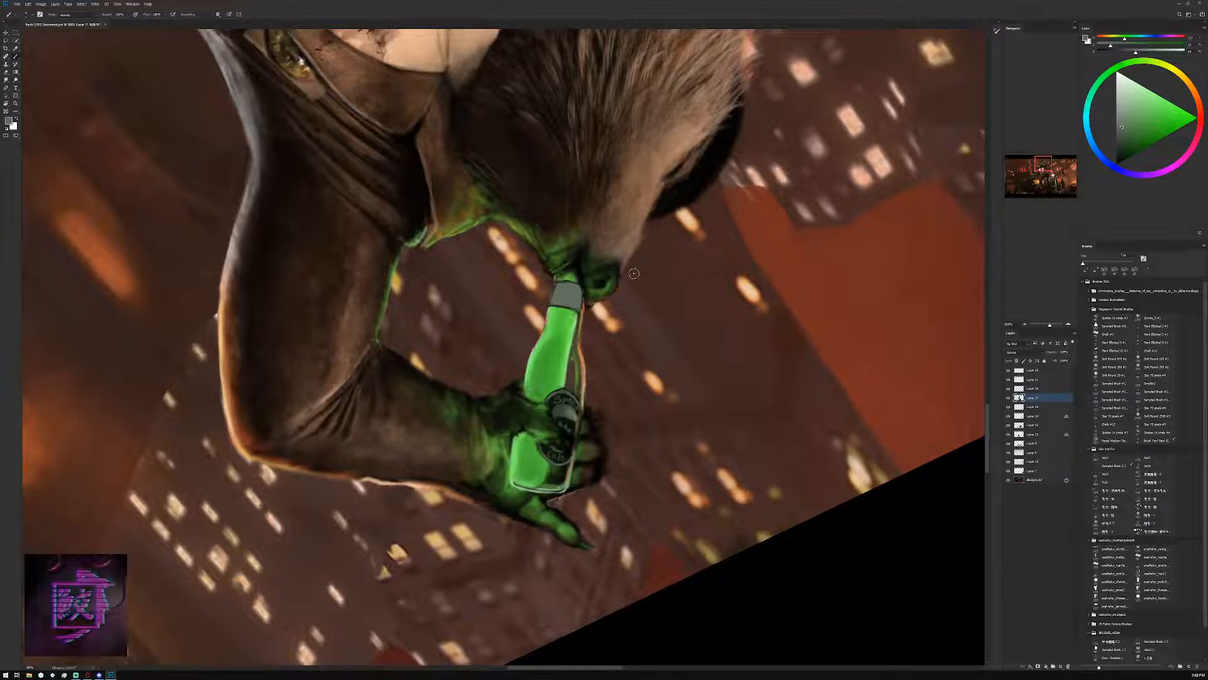
# Paint near-black sampled from the label along the lower and upper edges of the grey neck band
pyautogui.keyDown('alt'); pyautogui.click(566, 424); pyautogui.keyUp('alt')
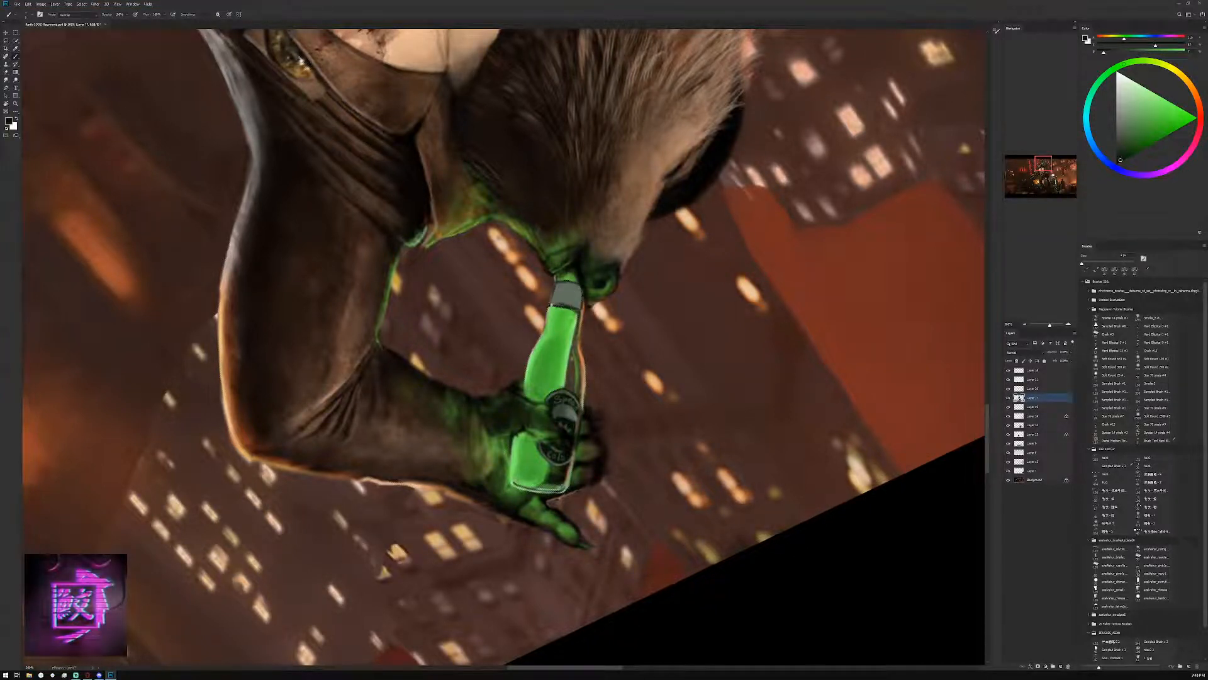
pyautogui.moveTo(551, 305); pyautogui.dragTo(575, 308)
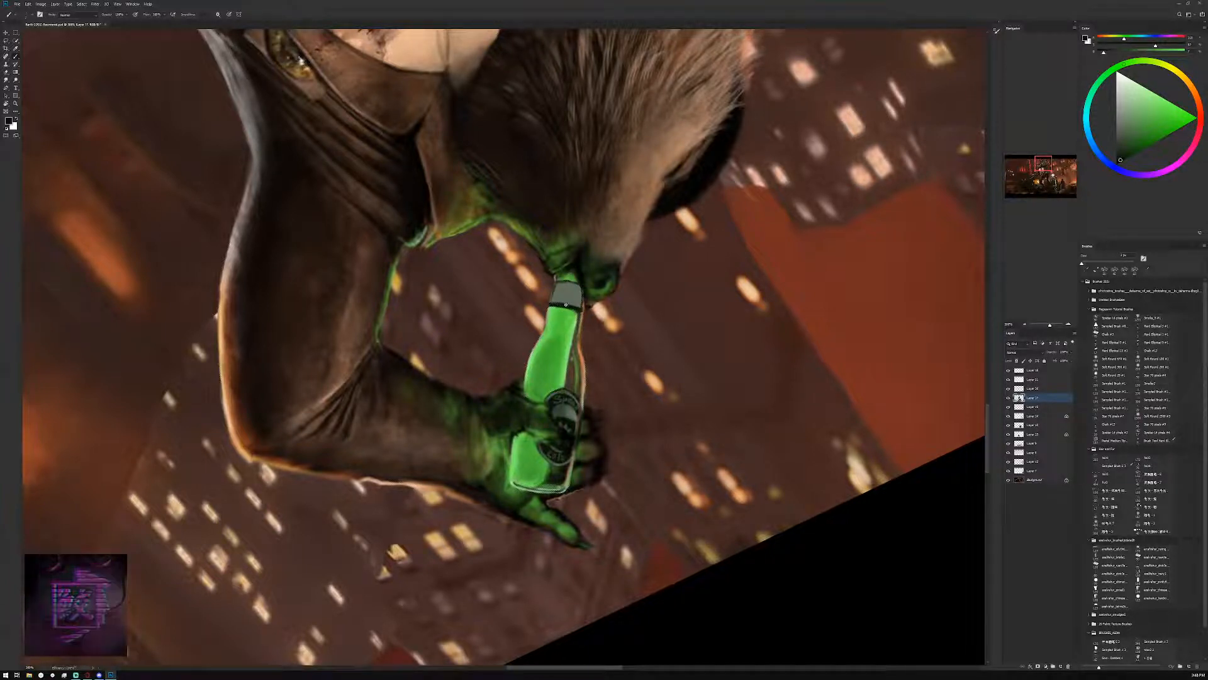
pyautogui.moveTo(573, 307); pyautogui.dragTo(551, 305)
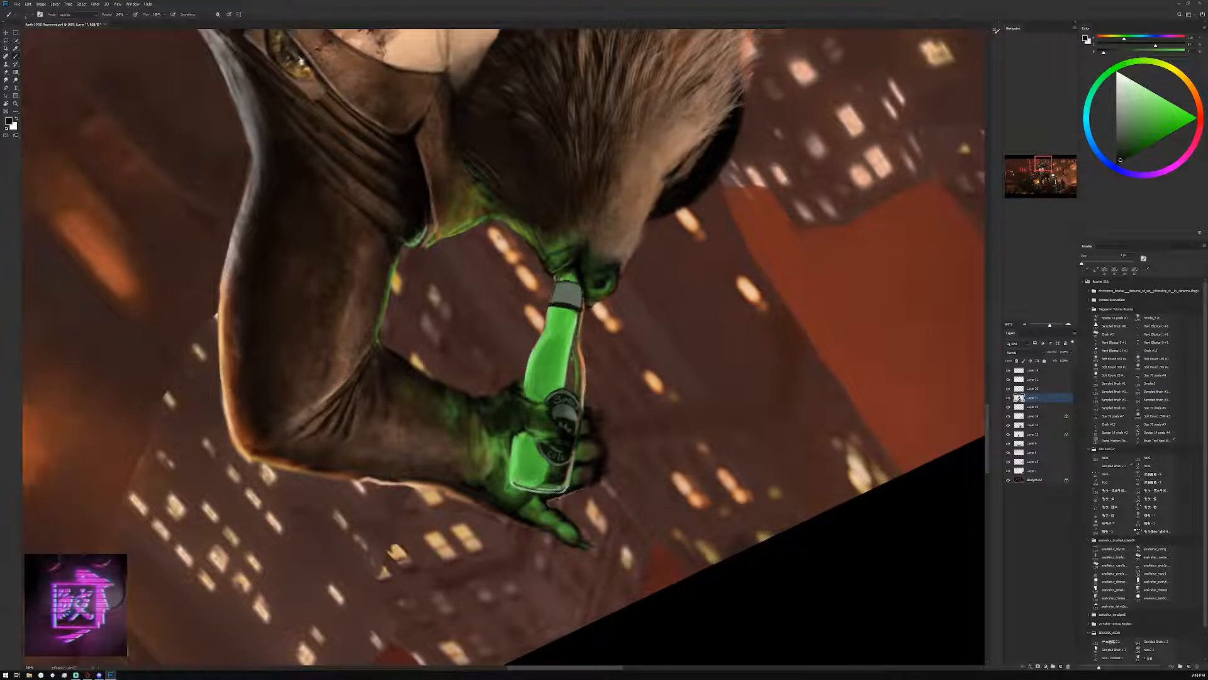
pyautogui.keyDown('alt'); pyautogui.click(574, 287); pyautogui.keyUp('alt')
pyautogui.keyDown('alt'); pyautogui.click(572, 284); pyautogui.keyUp('alt')
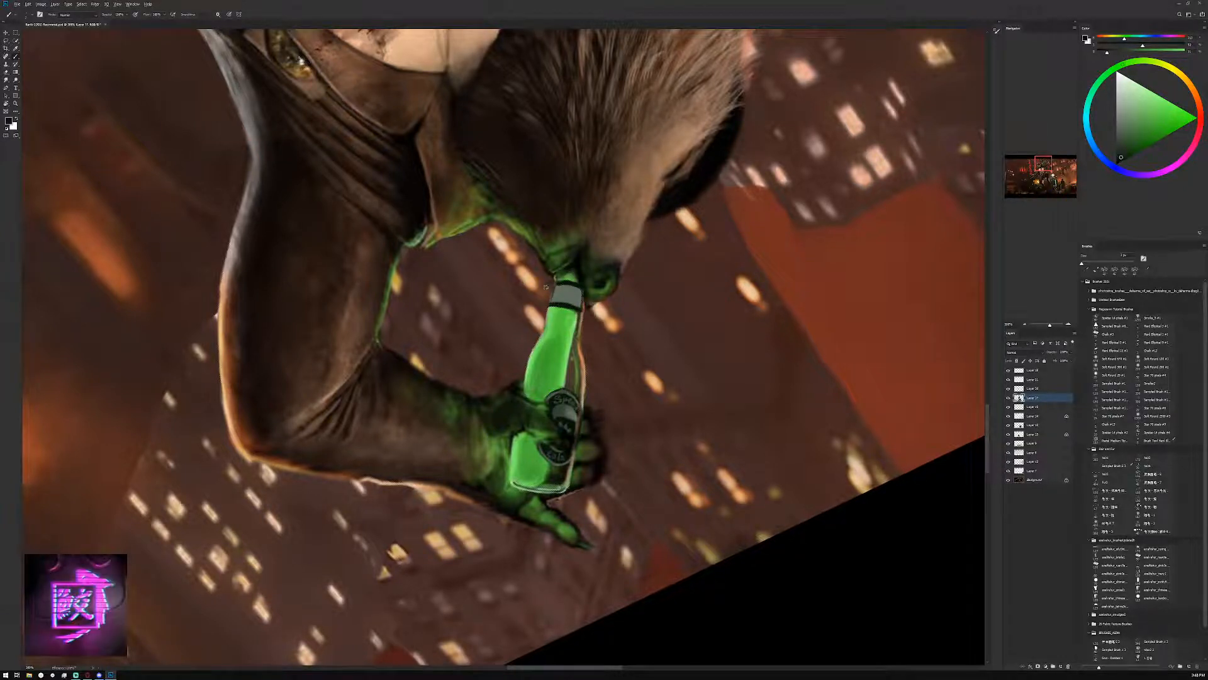
# Refine the neck band's dark border lines, alternating grey and near-black sampled from the band
pyautogui.keyDown('alt'); pyautogui.click(557, 304); pyautogui.keyUp('alt')
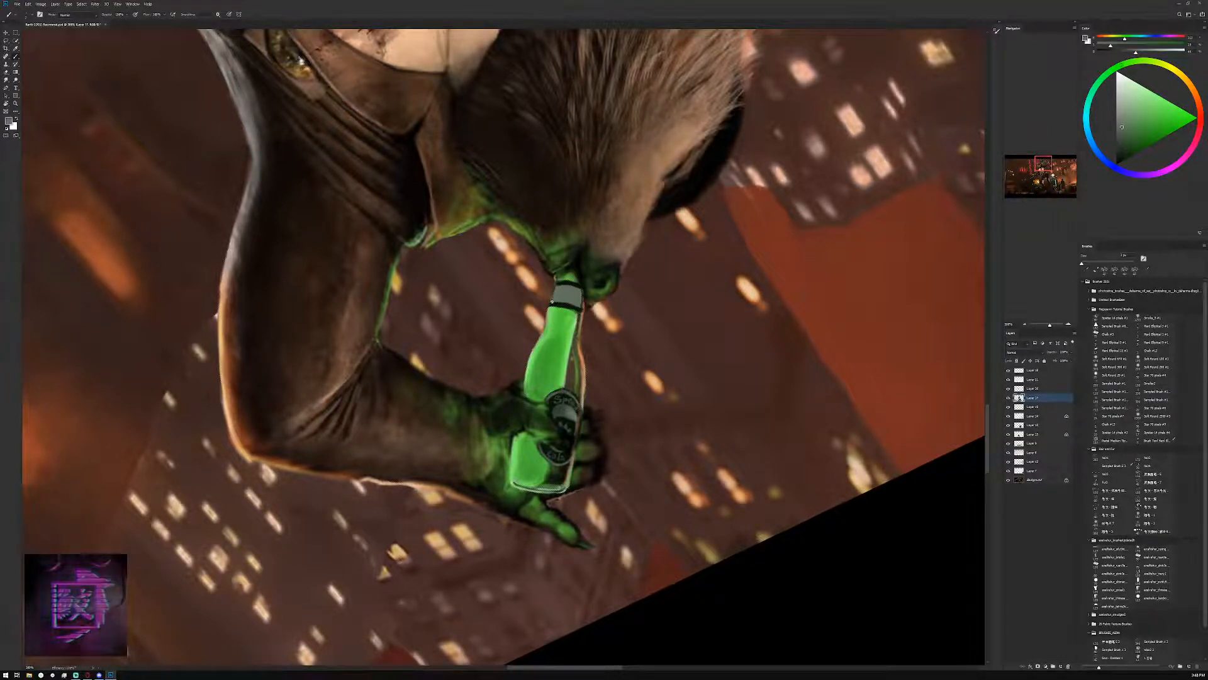
pyautogui.keyDown('alt'); pyautogui.click(569, 281); pyautogui.keyUp('alt')
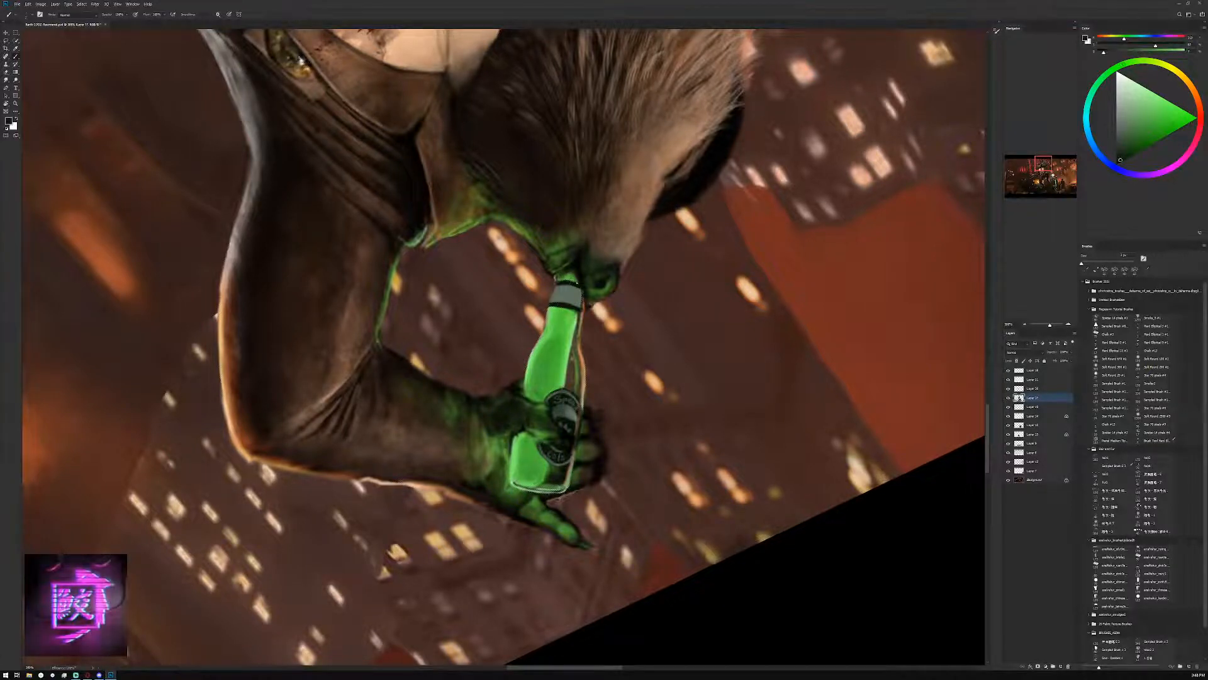
pyautogui.keyDown('alt'); pyautogui.click(572, 282); pyautogui.keyUp('alt')
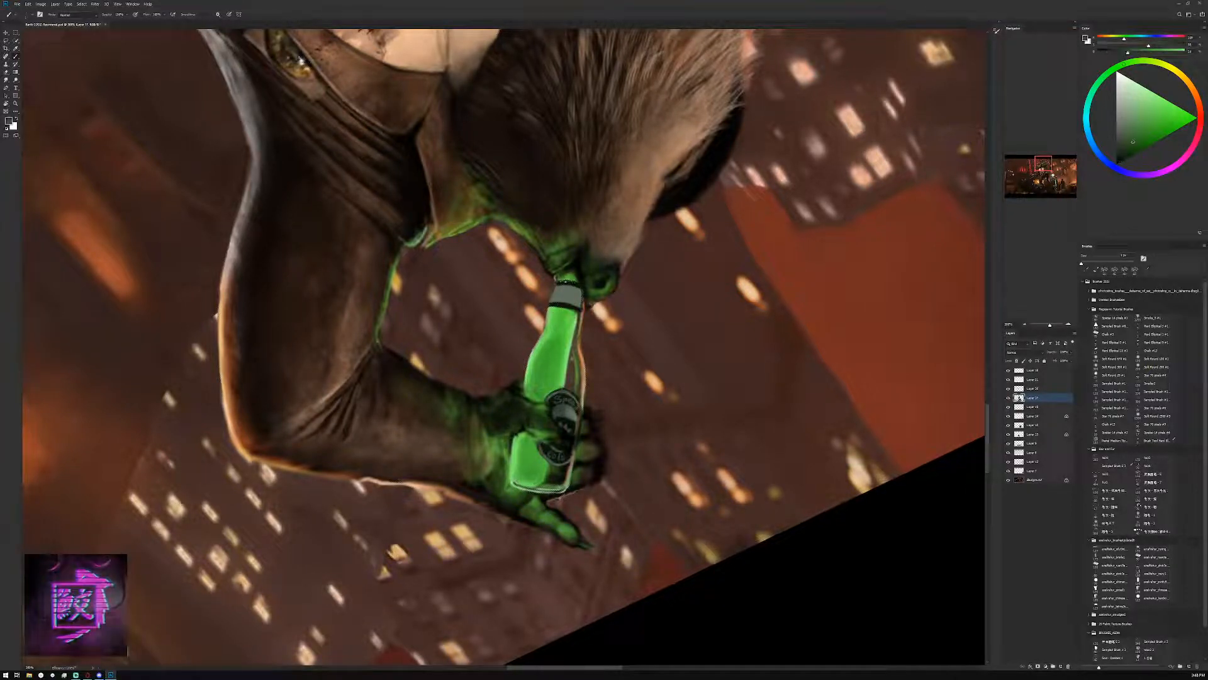
pyautogui.keyDown('alt'); pyautogui.click(570, 282); pyautogui.keyUp('alt')
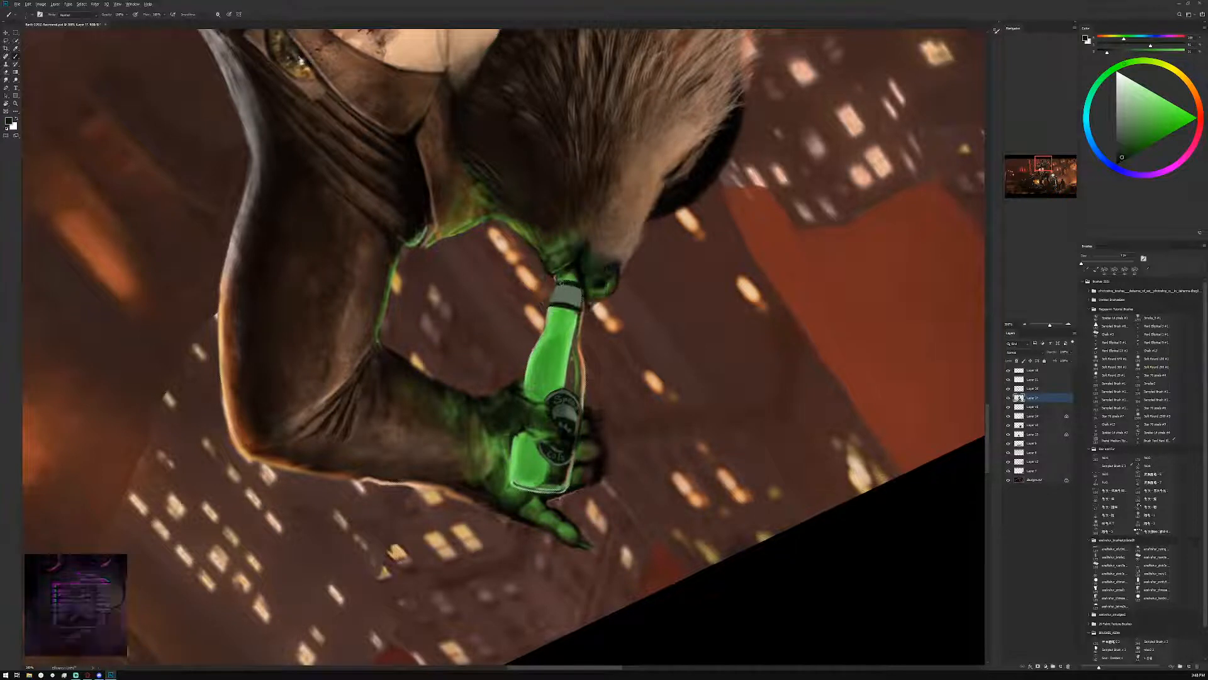
pyautogui.keyDown('alt'); pyautogui.click(562, 283); pyautogui.keyUp('alt')
pyautogui.keyDown('alt'); pyautogui.click(571, 307); pyautogui.keyUp('alt')
pyautogui.moveTo(570, 307); pyautogui.dragTo(577, 310)
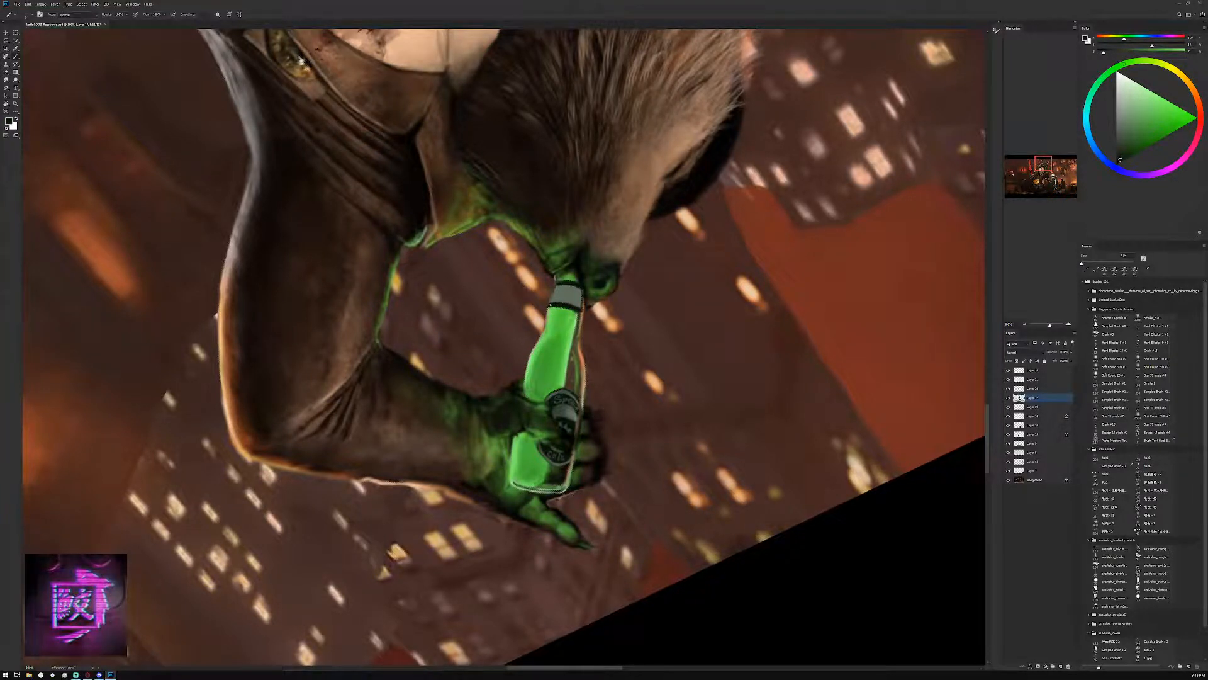
pyautogui.keyDown('alt'); pyautogui.click(562, 298); pyautogui.keyUp('alt')
pyautogui.keyDown('alt'); pyautogui.click(566, 306); pyautogui.keyUp('alt')
# Paste the round Speed Cola logo image and rotate it until its lettering reads upright
pyautogui.hotkey('ctrl', 'v')
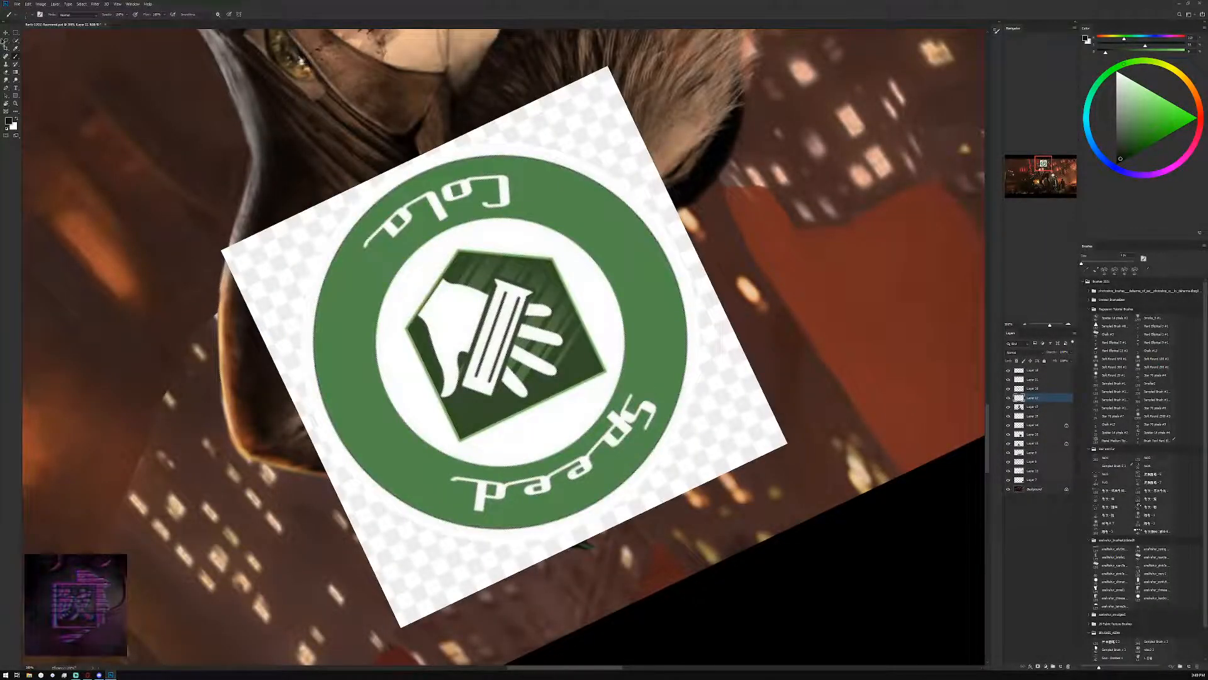
pyautogui.click(6, 33)
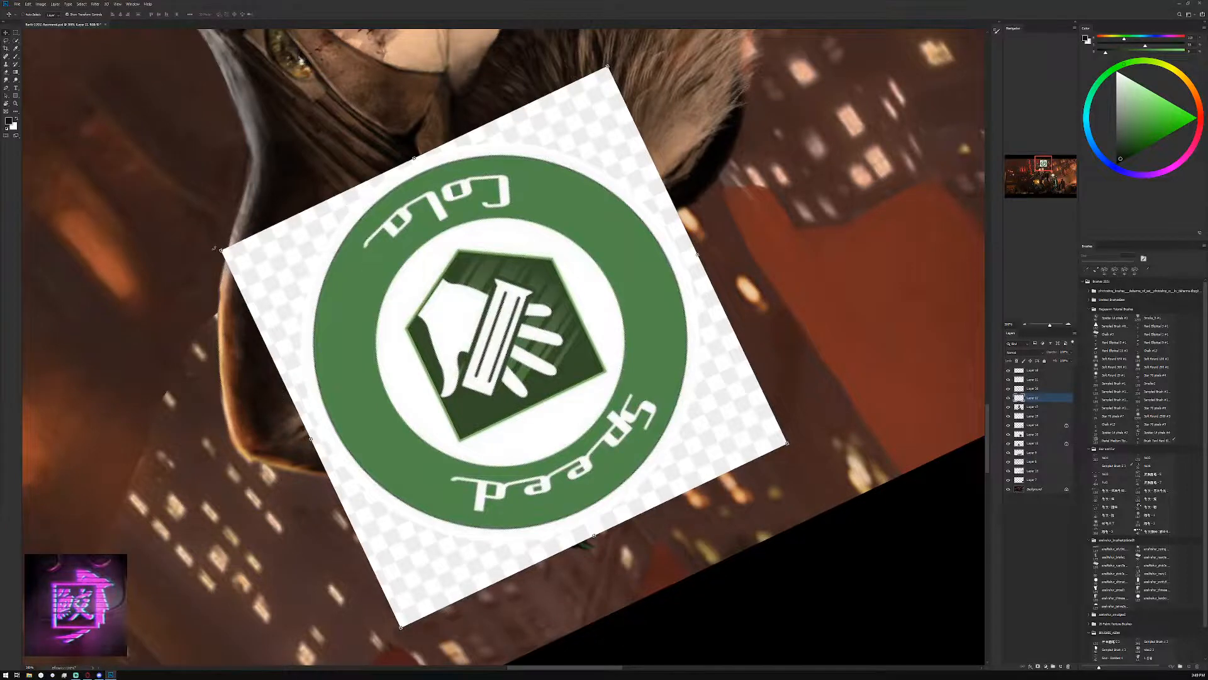
pyautogui.moveTo(219, 252); pyautogui.dragTo(623, 452)
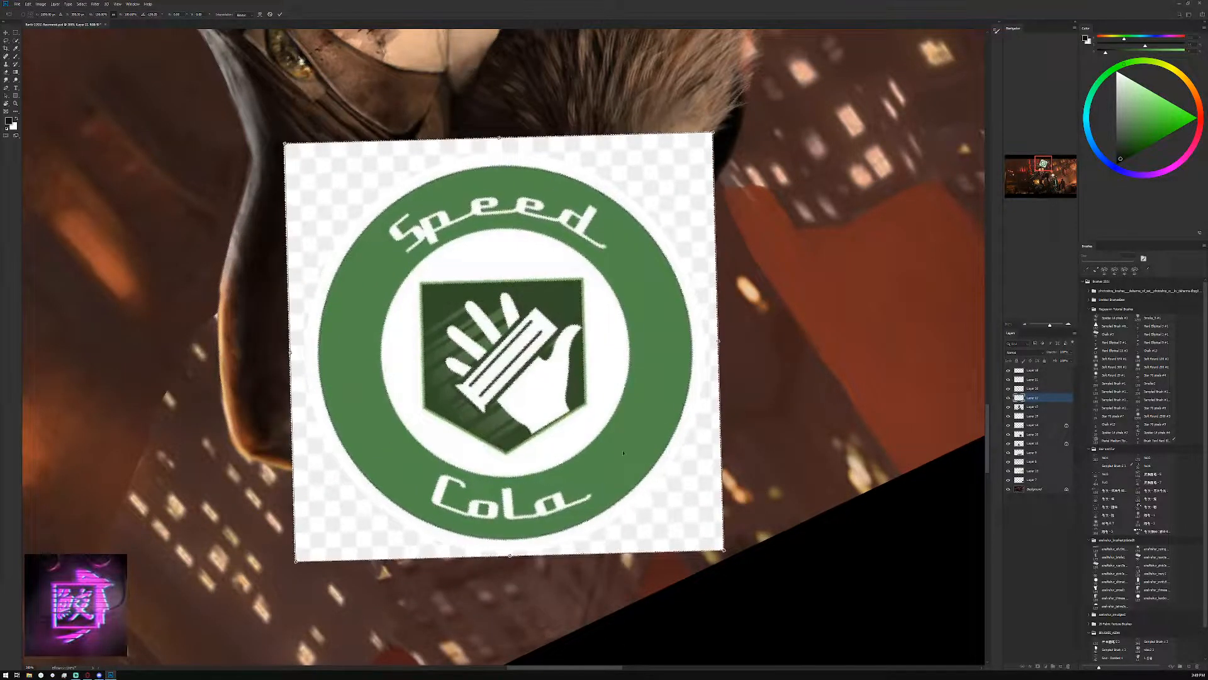
pyautogui.click(279, 14)
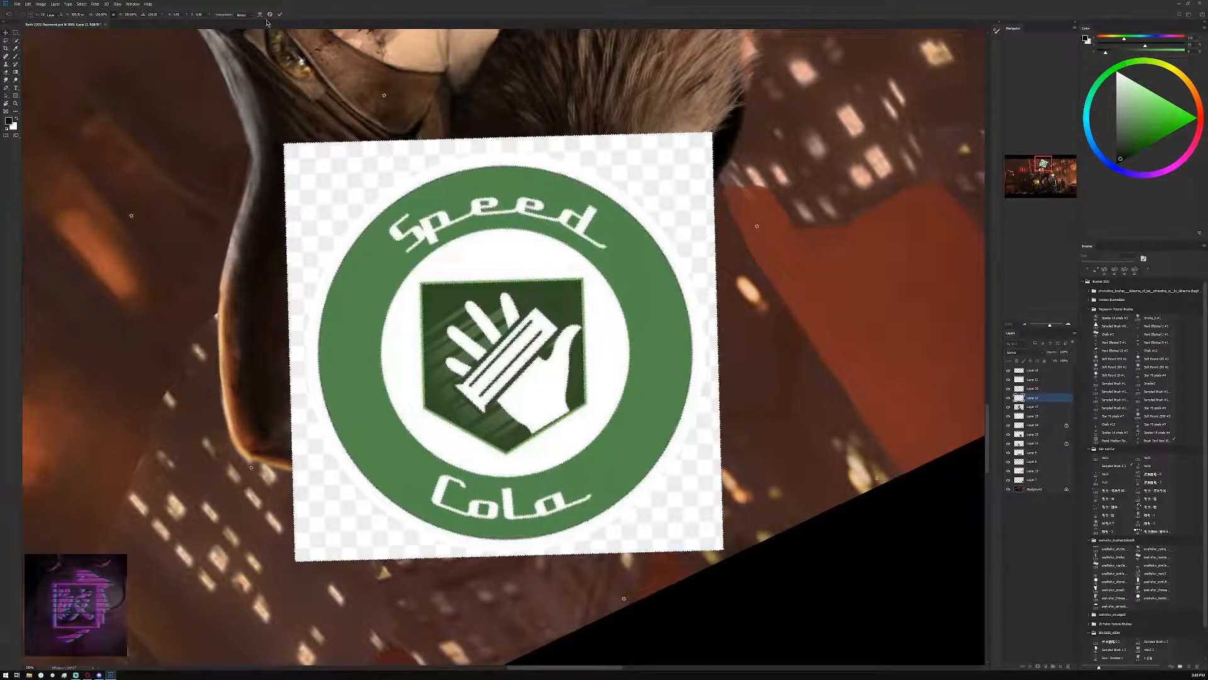
# Draw a circular marquee selection just outside the Speed Cola logo's green ring, leaving a thin white border
pyautogui.click(8, 41)
pyautogui.click(15, 33)
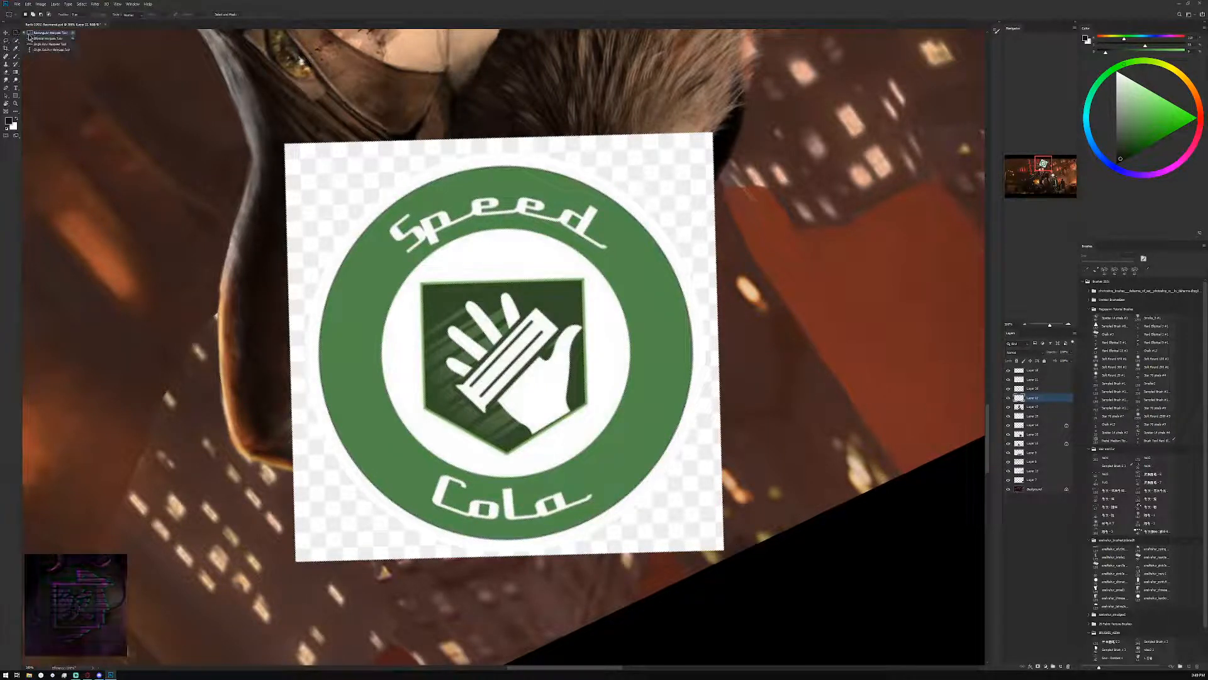
pyautogui.click(44, 39)
pyautogui.moveTo(271, 94); pyautogui.dragTo(1008, 678)
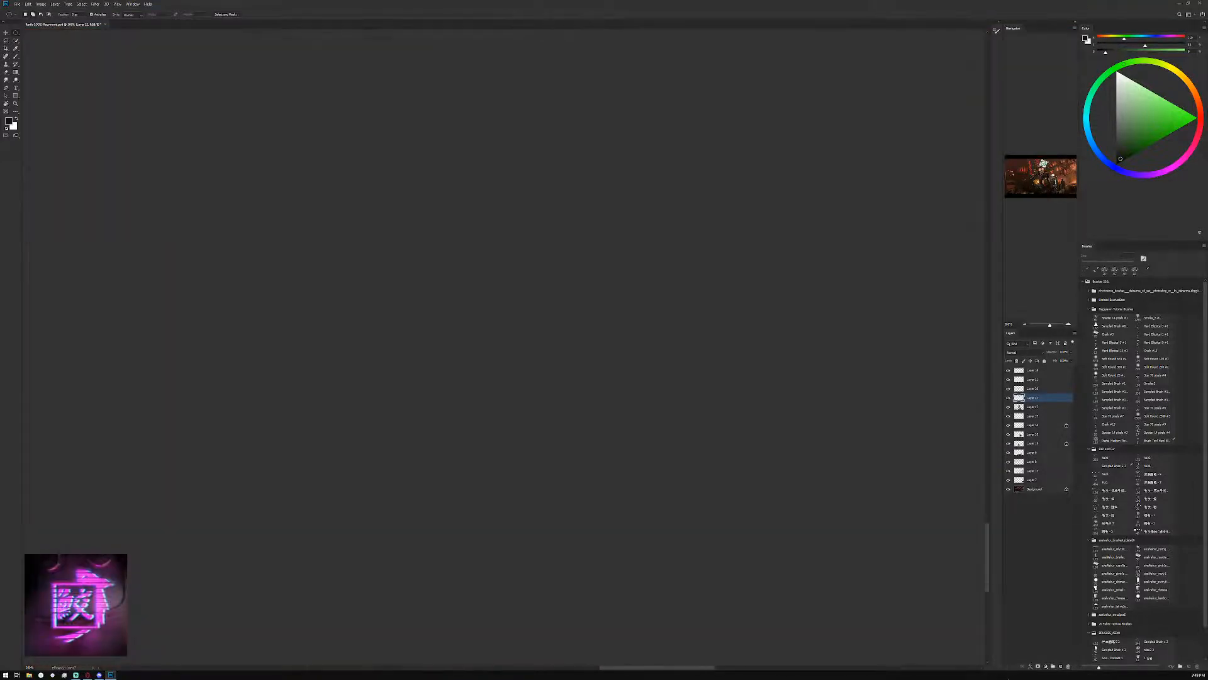
pyautogui.moveTo(1037, 150); pyautogui.dragTo(1040, 158)
pyautogui.hotkey('ctrl', '-')
pyautogui.moveTo(113, 162); pyautogui.dragTo(460, 430)
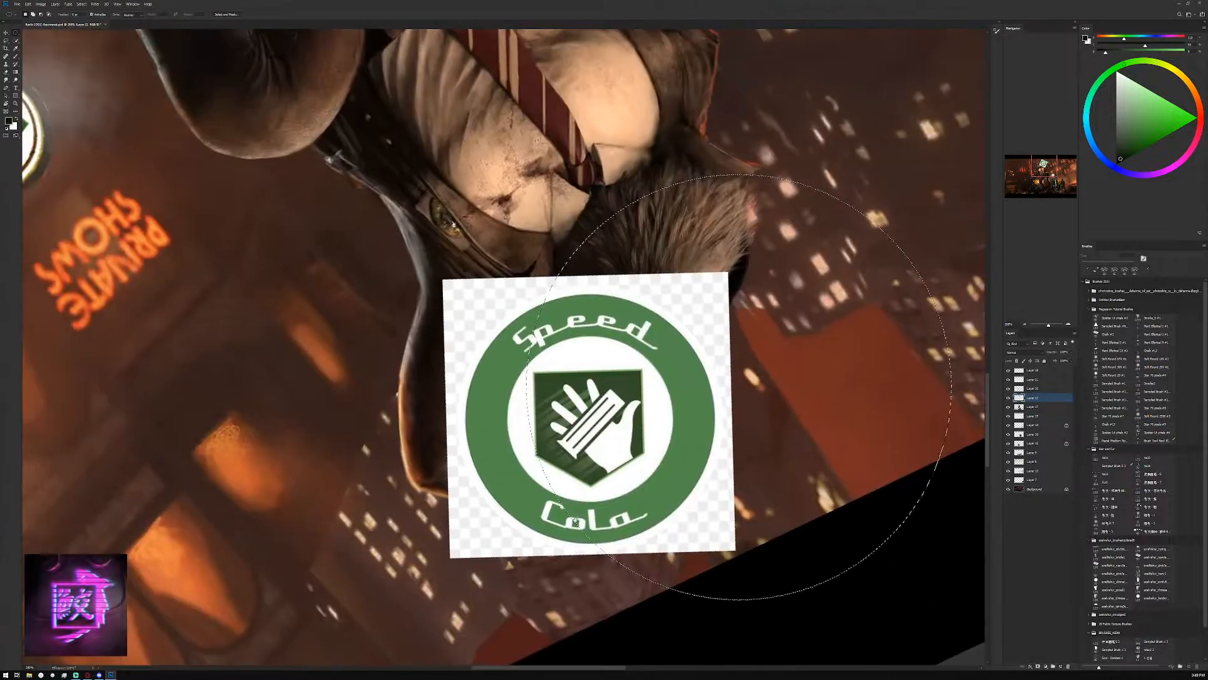
pyautogui.hotkey('ctrl', 'd')
pyautogui.moveTo(451, 290); pyautogui.dragTo(521, 427)
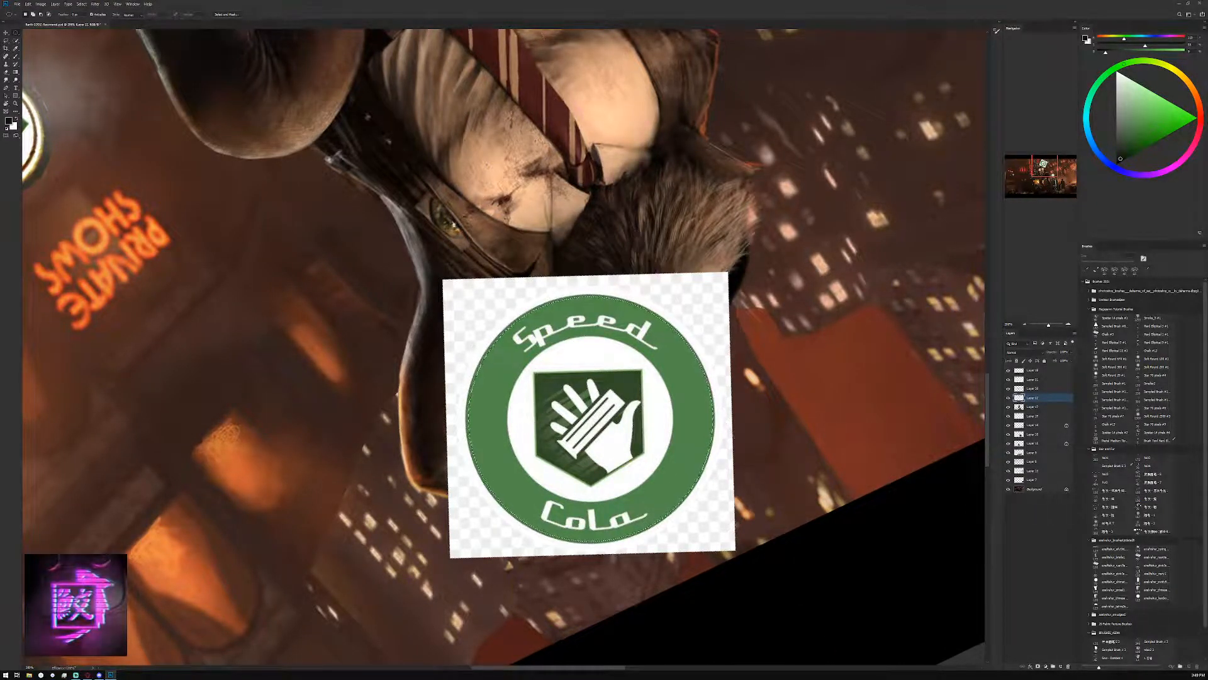
pyautogui.moveTo(390, 271); pyautogui.dragTo(793, 367)
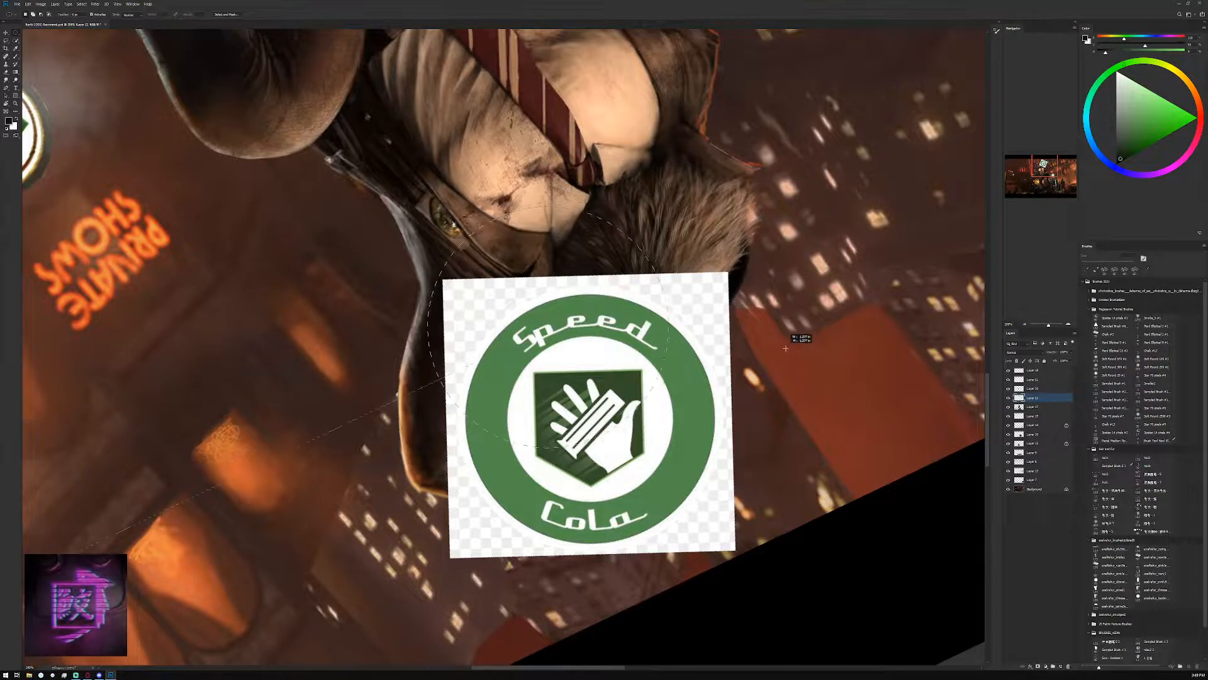
pyautogui.moveTo(501, 360); pyautogui.dragTo(529, 443)
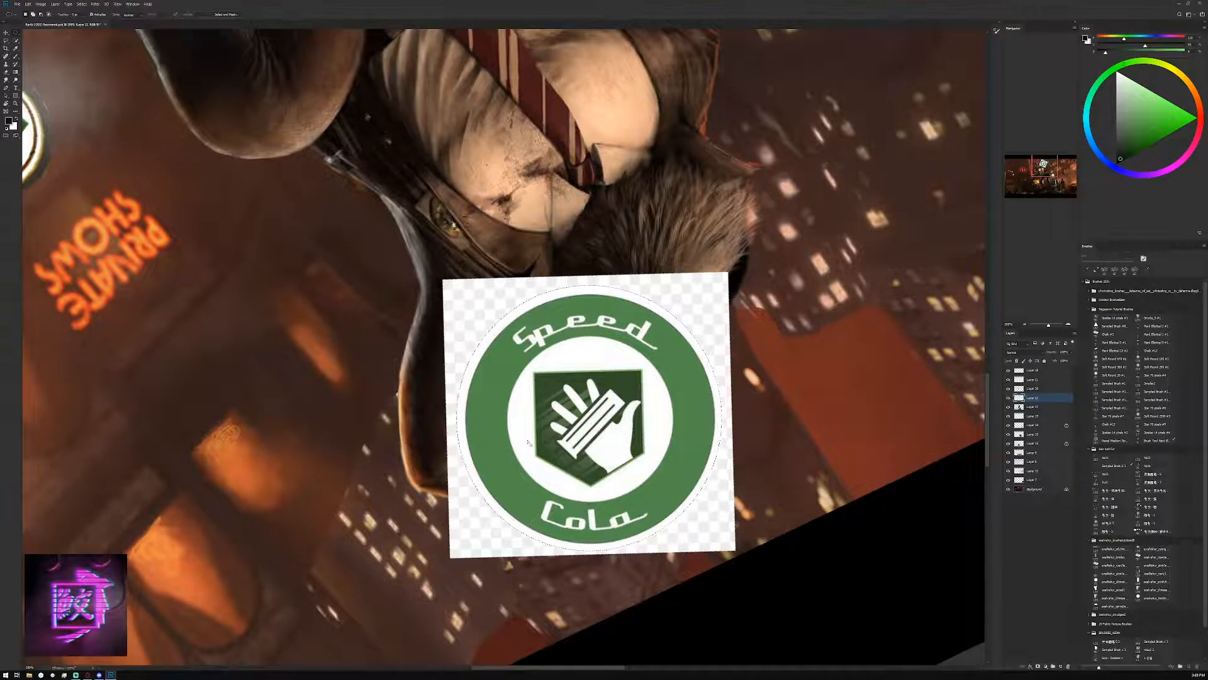
# Invert the circular selection and delete the checkered background around the Speed Cola logo
pyautogui.click(81, 5)
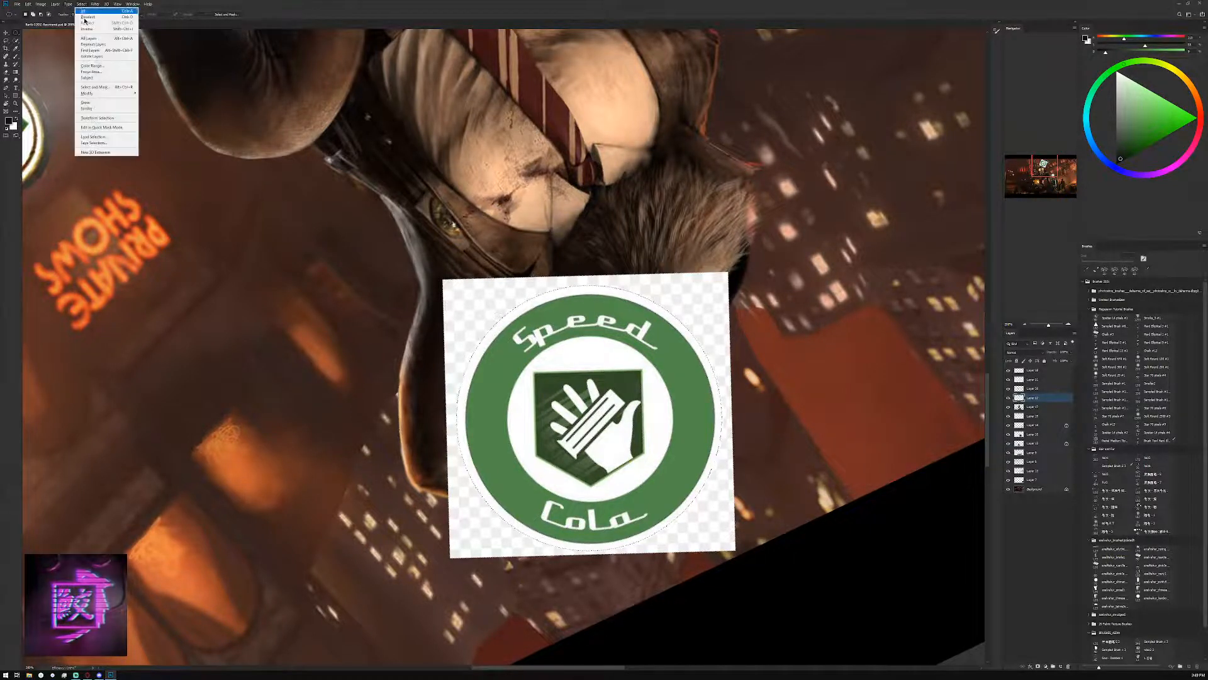
pyautogui.click(88, 29)
pyautogui.press('Delete')
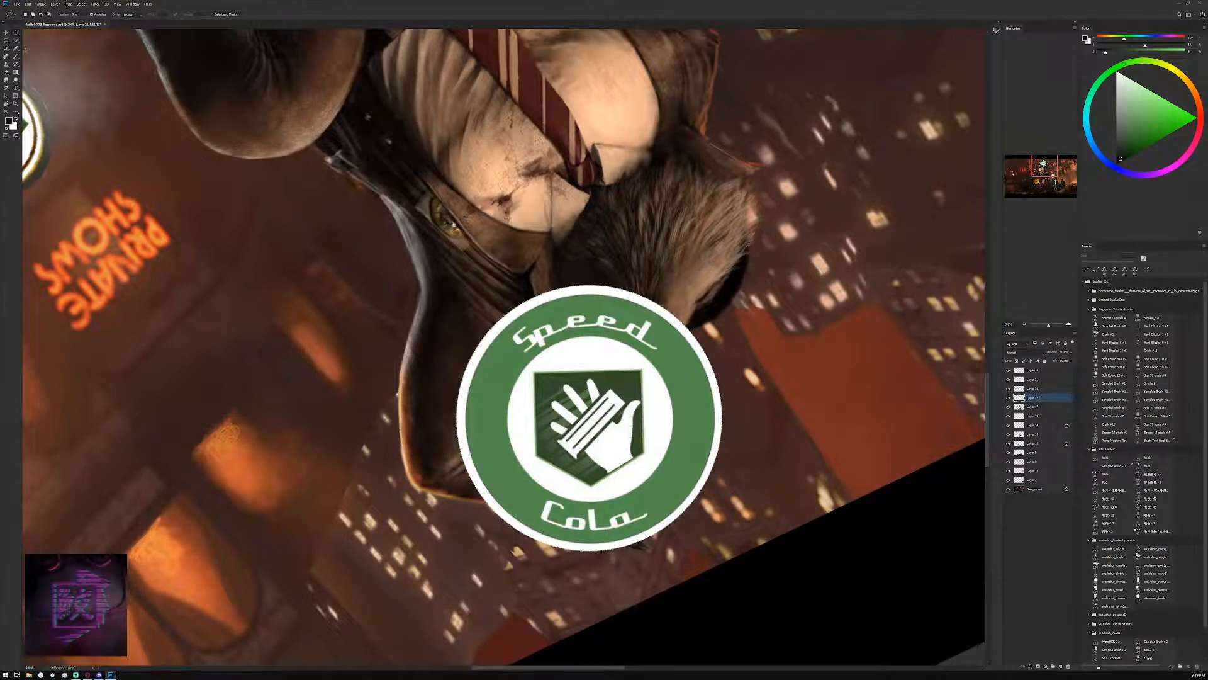
# Scale the round Speed Cola logo down to a small badge beside the bottle's neck
pyautogui.press('v')
pyautogui.moveTo(412, 355); pyautogui.dragTo(628, 394)
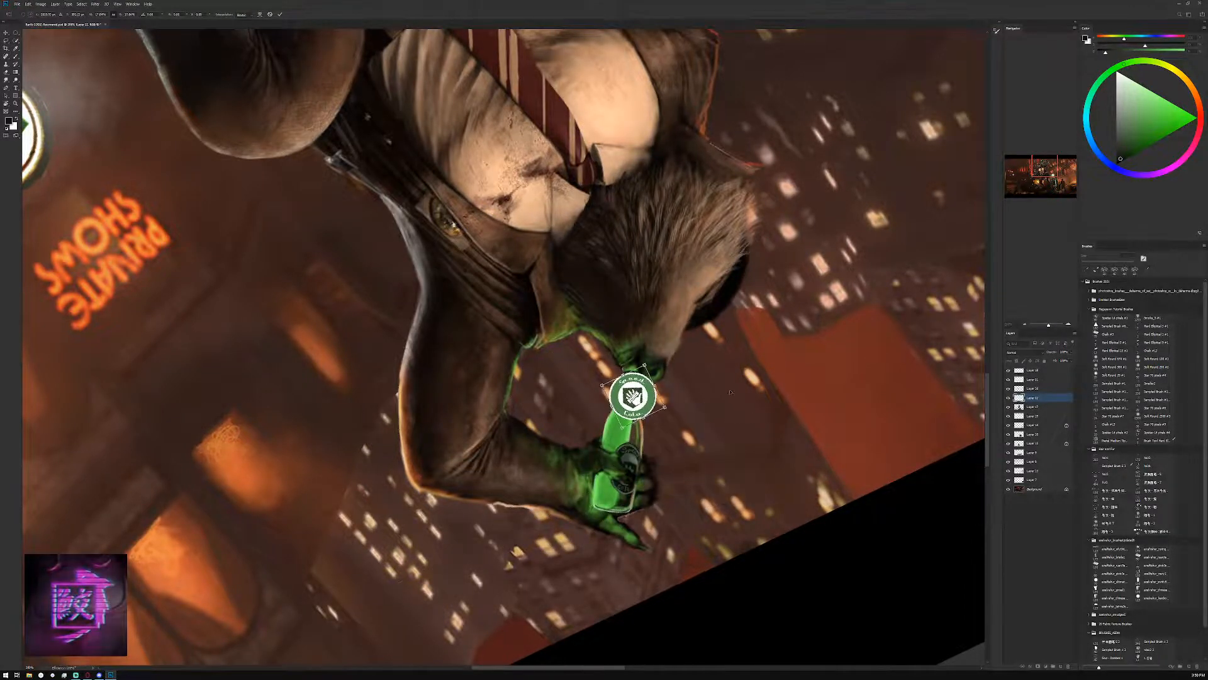
pyautogui.click(1067, 326)
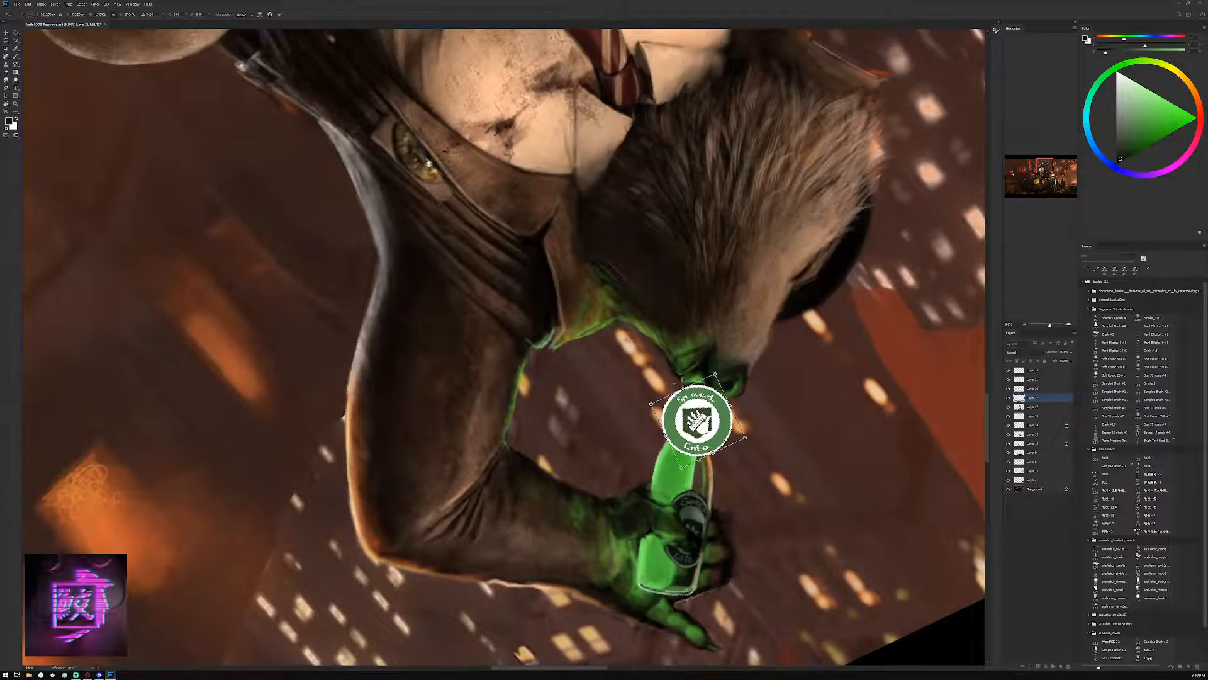
pyautogui.moveTo(650, 404); pyautogui.dragTo(694, 403)
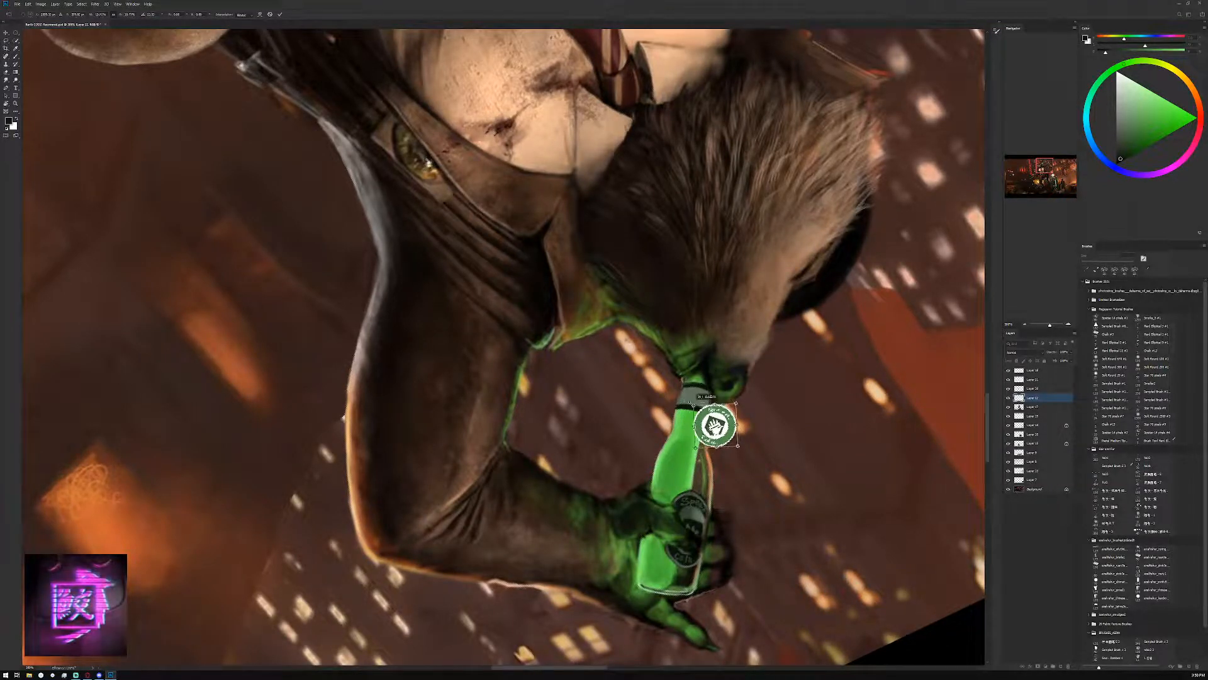
pyautogui.click(280, 14)
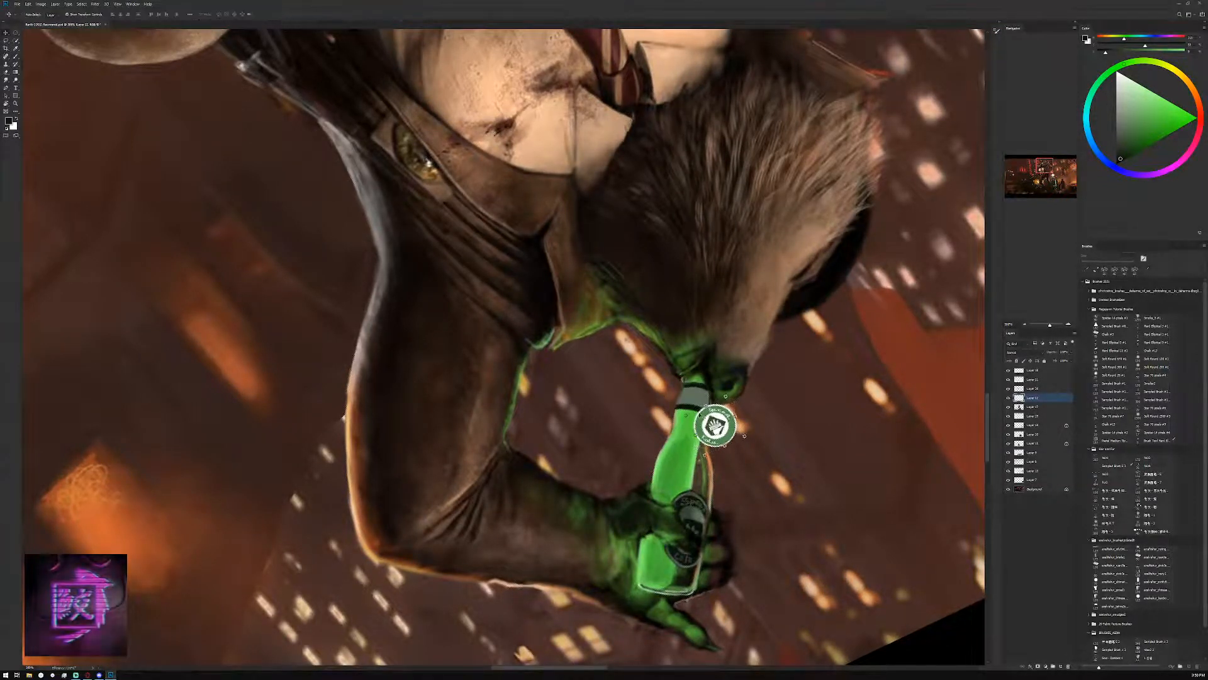
# Shrink the logo badge further to the neck band's height and place it on the band
pyautogui.moveTo(684, 414); pyautogui.dragTo(751, 398)
pyautogui.click(1068, 324)
pyautogui.moveTo(765, 417); pyautogui.dragTo(768, 413)
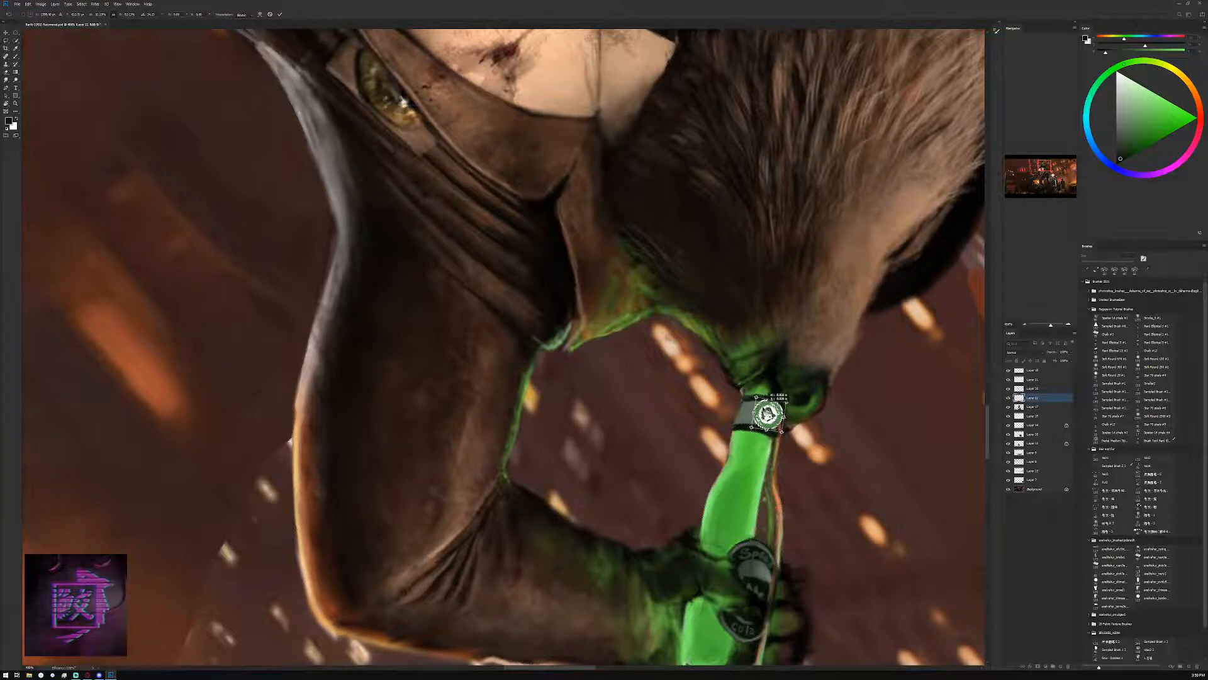
pyautogui.click(280, 13)
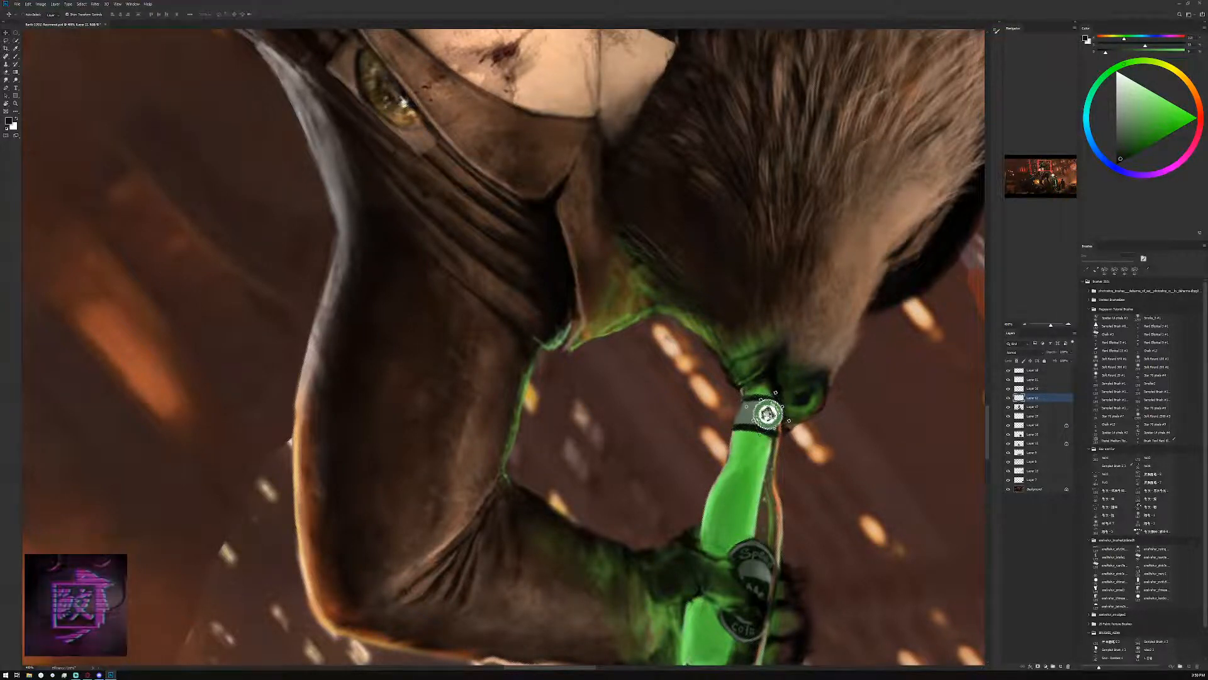
# Nudge the logo badge slightly toward the neck band's middle and a touch lower
pyautogui.press('Left')
pyautogui.press('Left')
pyautogui.press('Down')
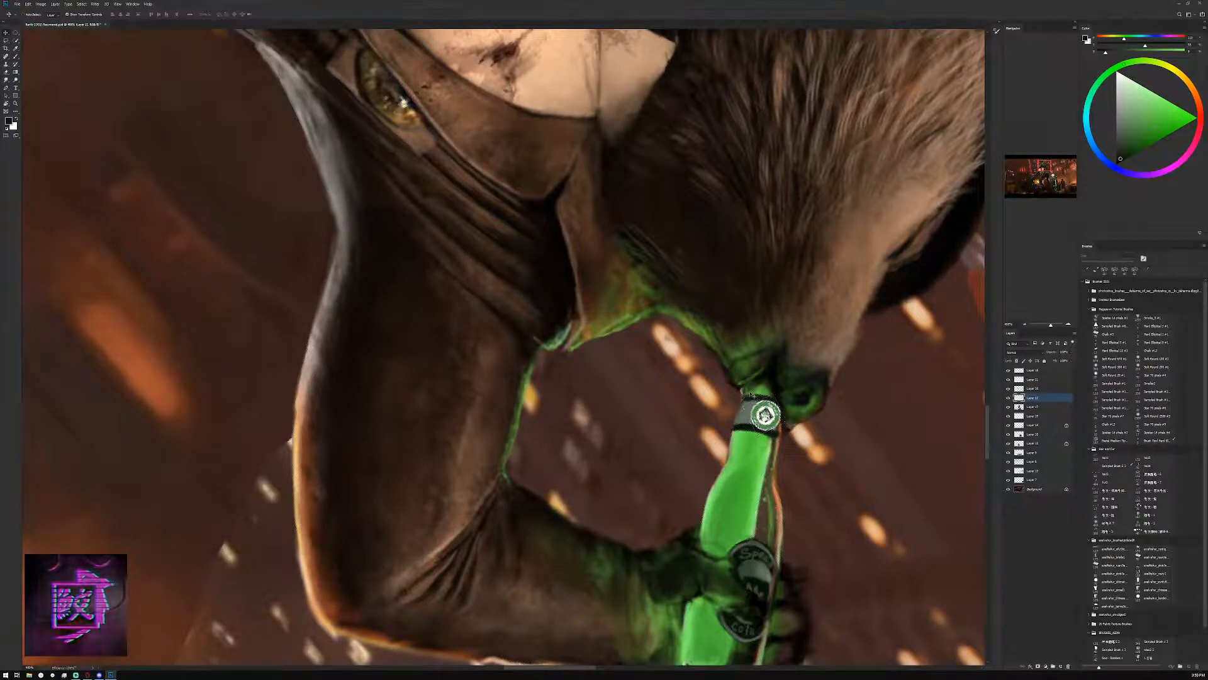
# Rotate, shrink and warp the logo badge so it follows the tilt and curve of the bottle's neck band
pyautogui.hotkey('ctrl', 't')
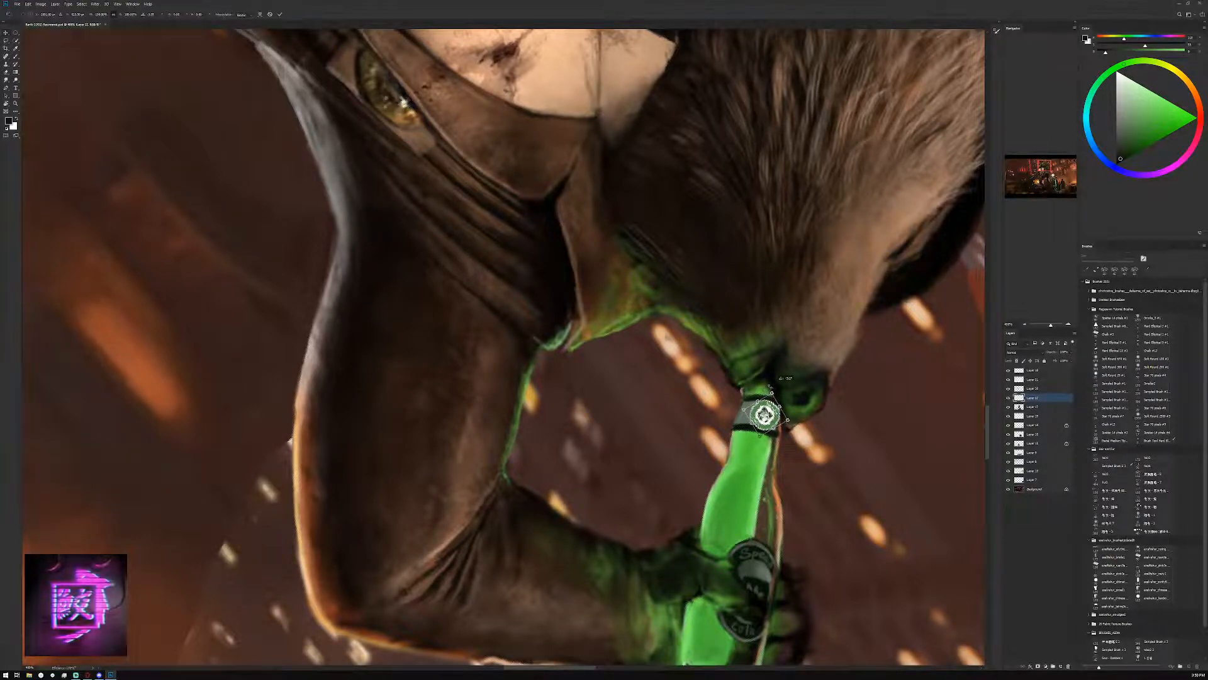
pyautogui.moveTo(777, 382)
pyautogui.mouseDown()
pyautogui.moveTo(767, 373)
pyautogui.moveTo(749, 383)
pyautogui.moveTo(783, 405)
pyautogui.mouseUp()
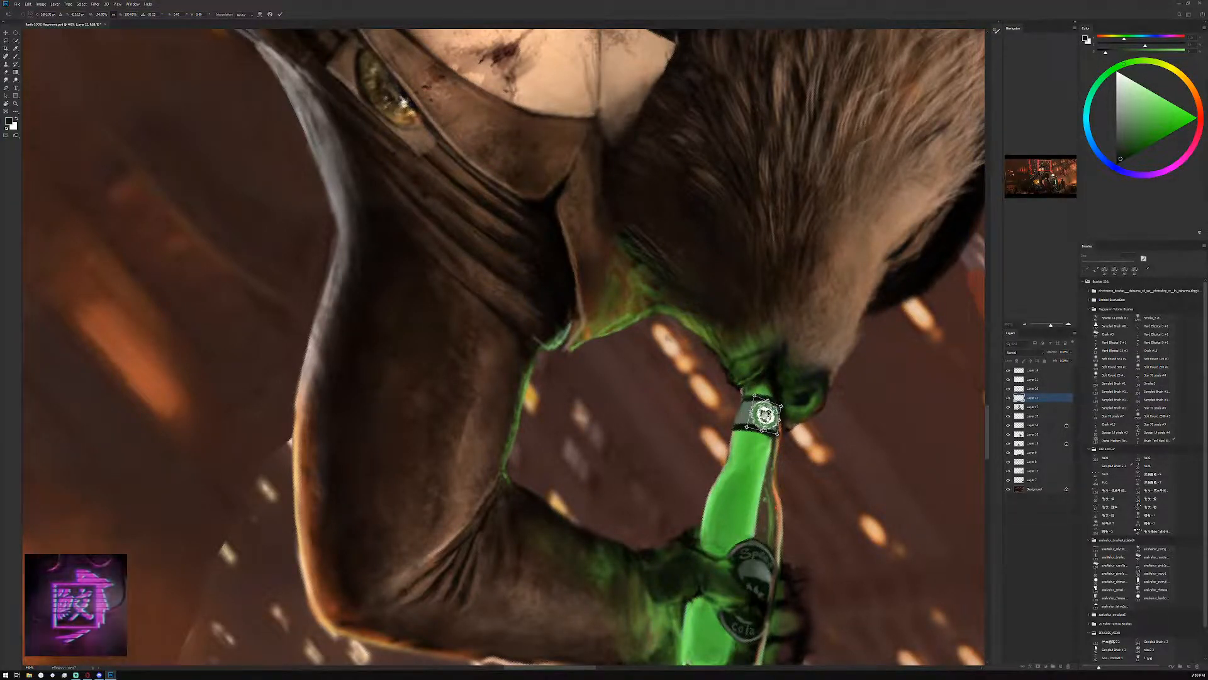
pyautogui.moveTo(755, 396); pyautogui.dragTo(770, 416)
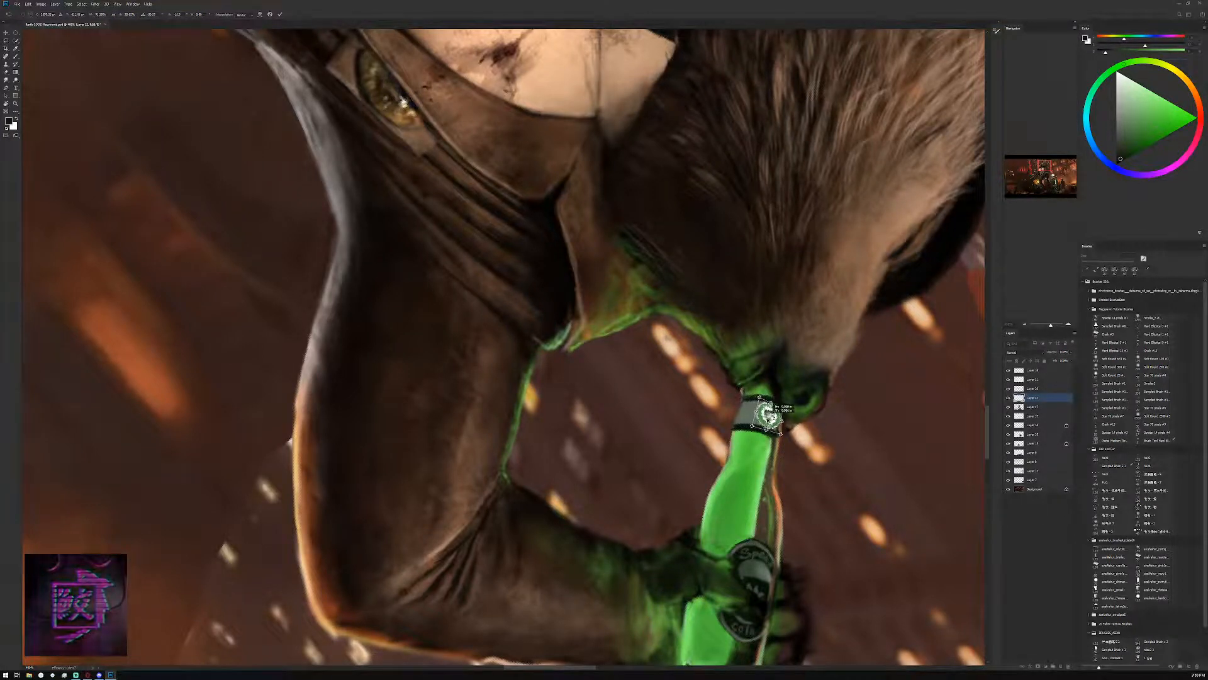
pyautogui.click(260, 14)
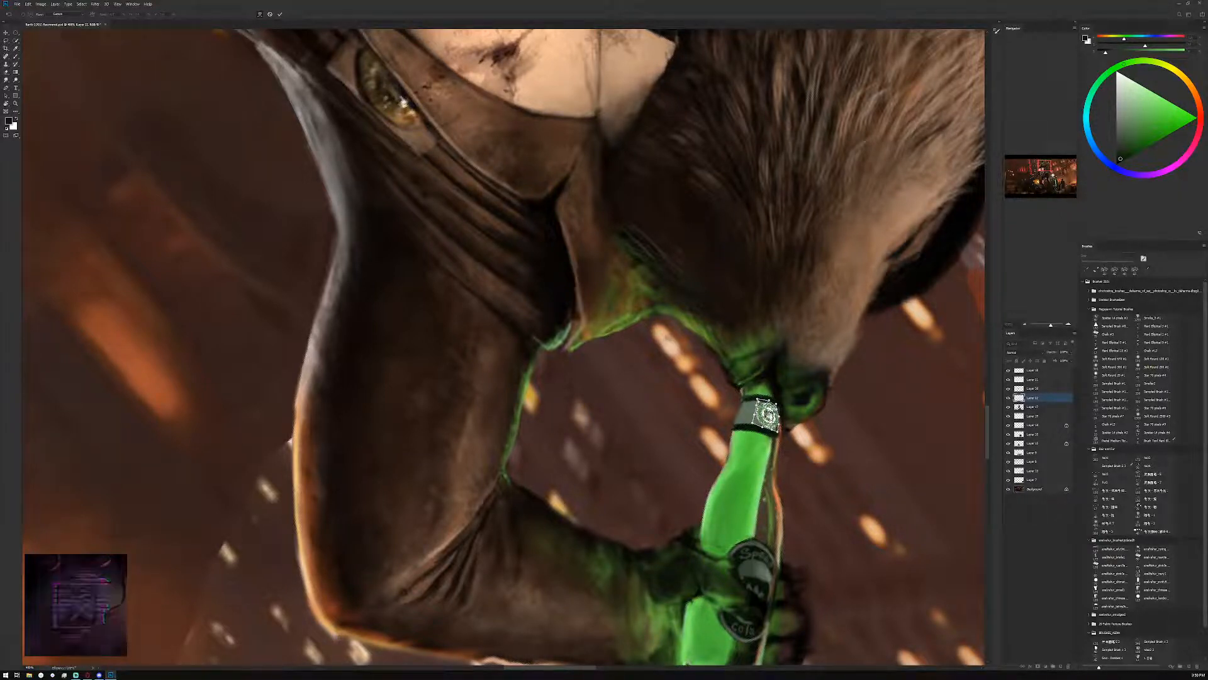
pyautogui.click(280, 14)
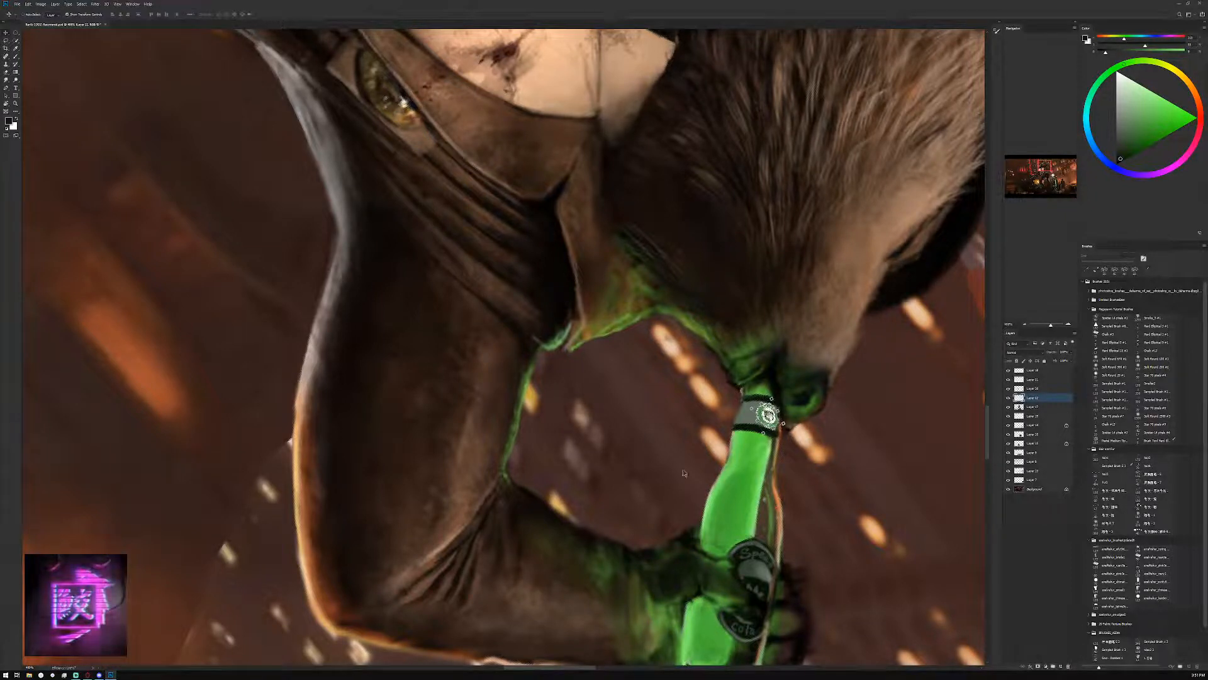
# Darken the logo badge and lower its contrast with a Brightness/Contrast adjustment
pyautogui.click(41, 4)
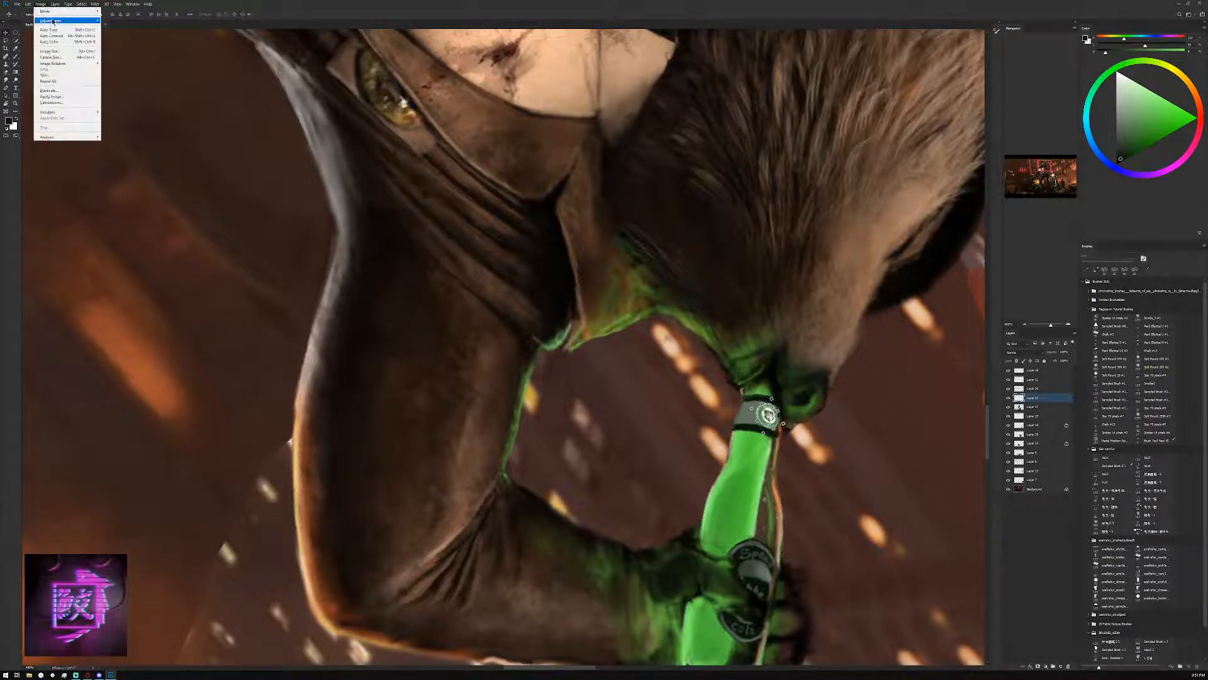
pyautogui.moveTo(57, 24)
pyautogui.click(126, 24)
pyautogui.moveTo(161, 124)
pyautogui.mouseDown()
pyautogui.moveTo(138, 124)
pyautogui.moveTo(146, 140)
pyautogui.mouseUp()
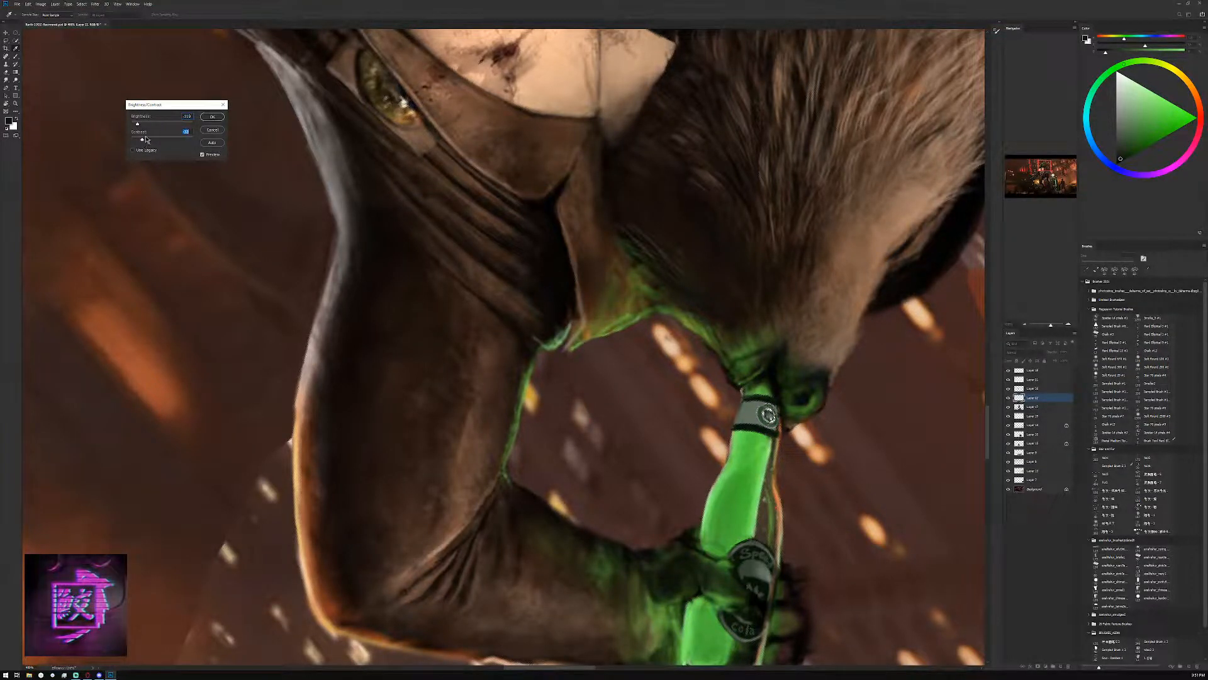
pyautogui.press('Return')
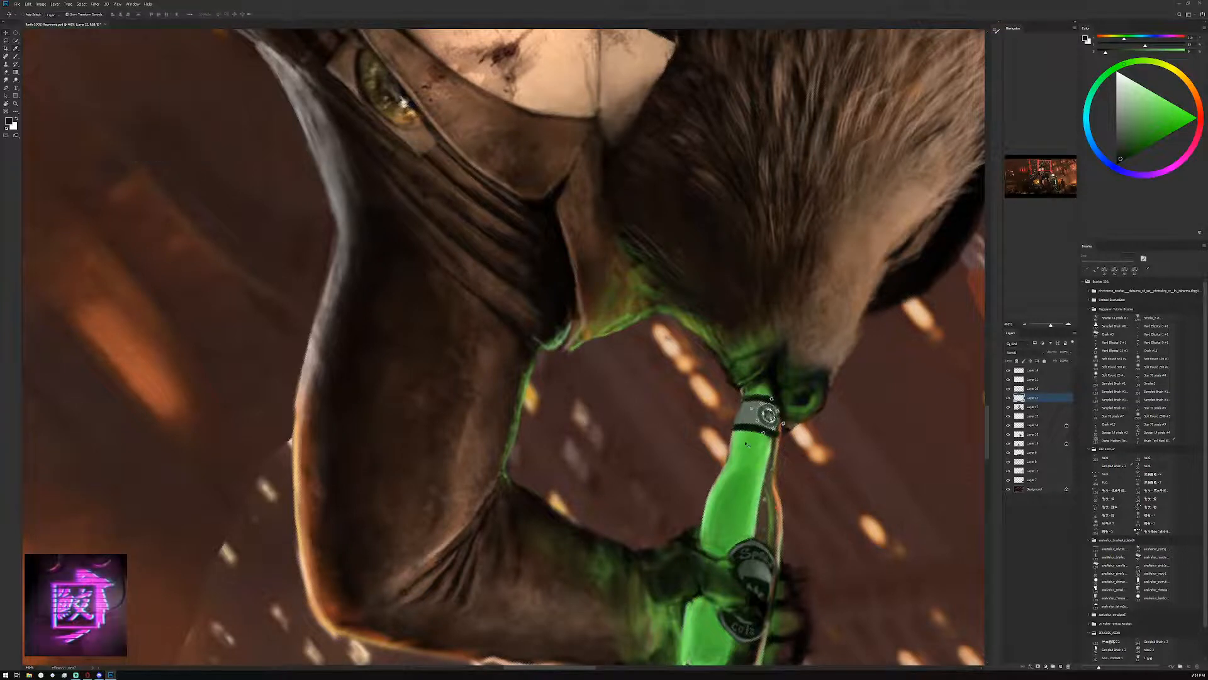
# Shade the logo badge with grey sampled from the neck band and near-black strokes so it blends into the band
pyautogui.press('b')
pyautogui.keyDown('alt'); pyautogui.click(750, 416); pyautogui.keyUp('alt')
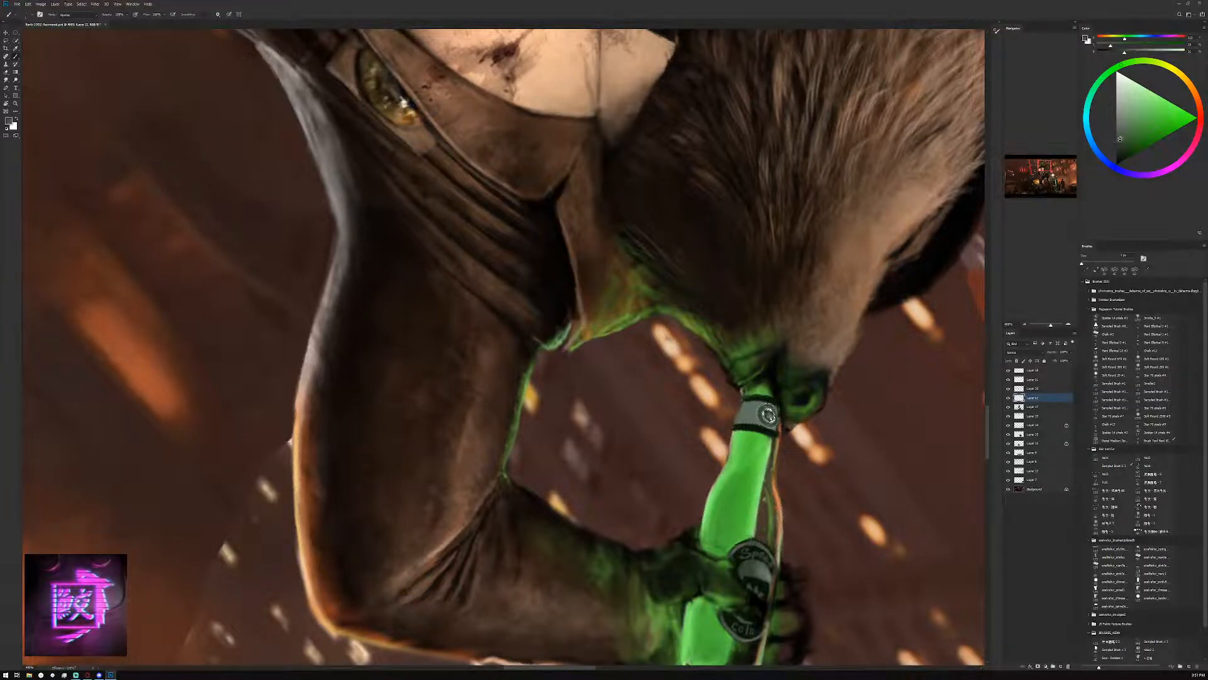
pyautogui.press(']')
pyautogui.press(']')
pyautogui.press(']')
pyautogui.press(']')
pyautogui.press(']')
pyautogui.press(']')
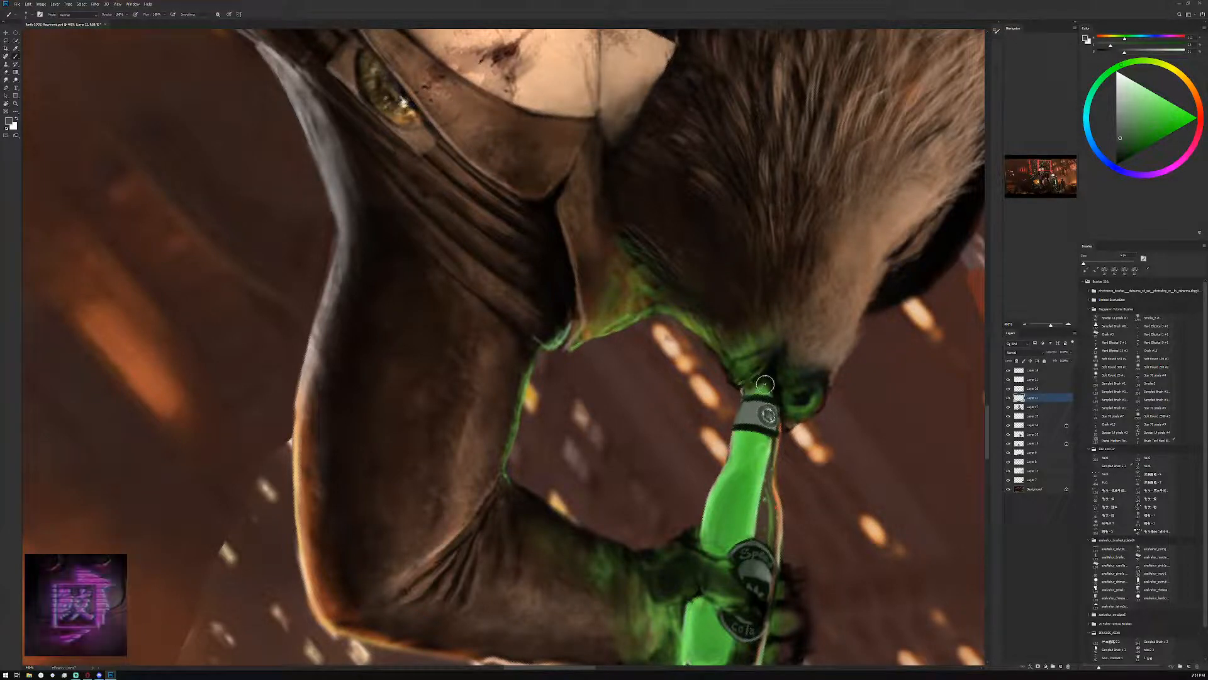
pyautogui.click(1118, 161)
pyautogui.keyDown('alt'); pyautogui.click(750, 414); pyautogui.keyUp('alt')
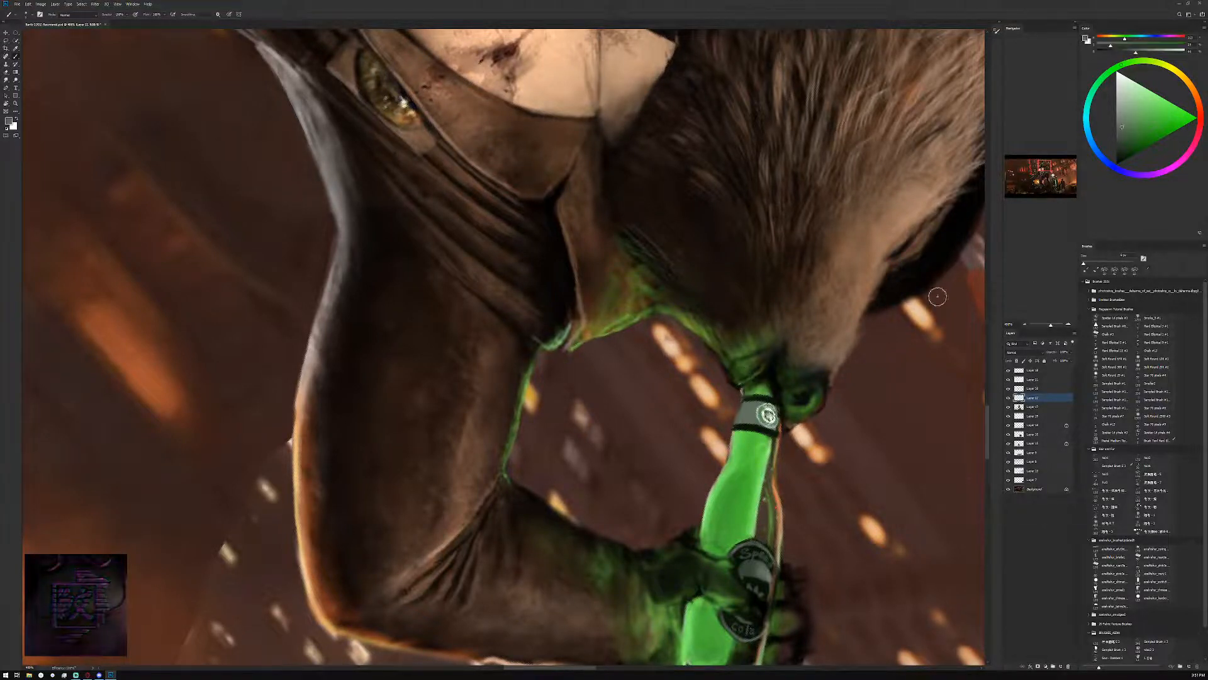
pyautogui.click(1119, 161)
pyautogui.press(']')
pyautogui.moveTo(758, 409)
pyautogui.mouseDown()
pyautogui.moveTo(770, 423)
pyautogui.moveTo(759, 411)
pyautogui.mouseUp()
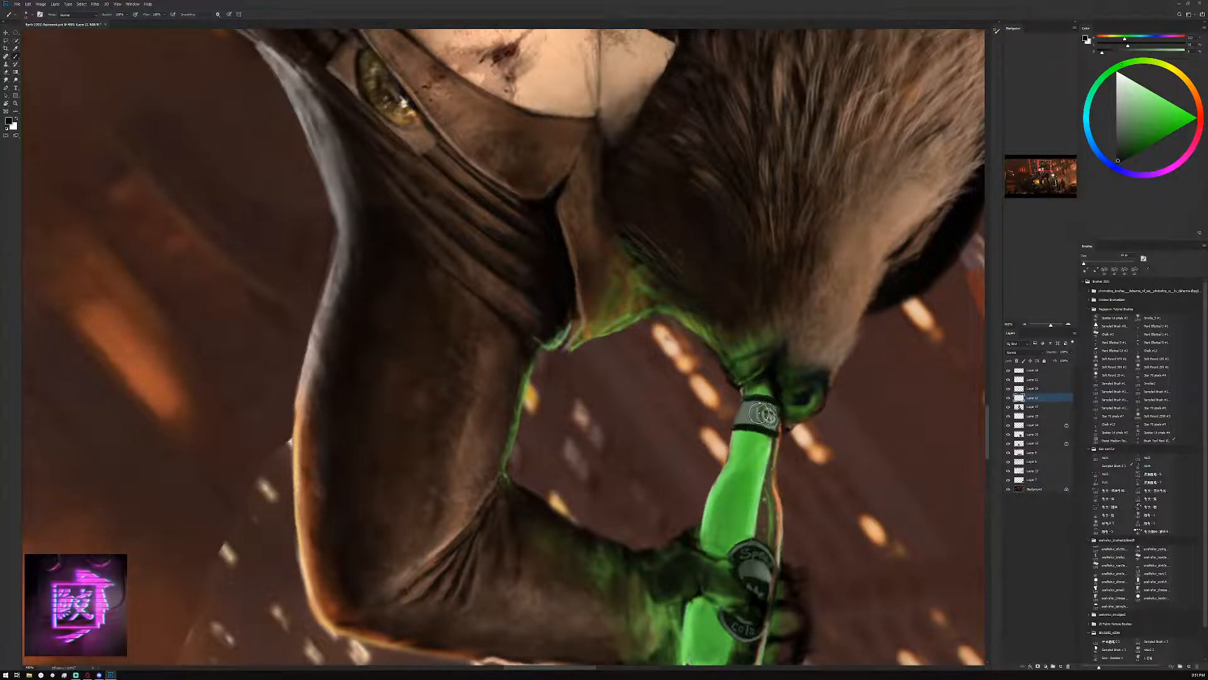
# Deepen the shadow over the neck band and badge with a near-black brush, adjusting the brush size
pyautogui.click(1025, 324)
pyautogui.click(1025, 325)
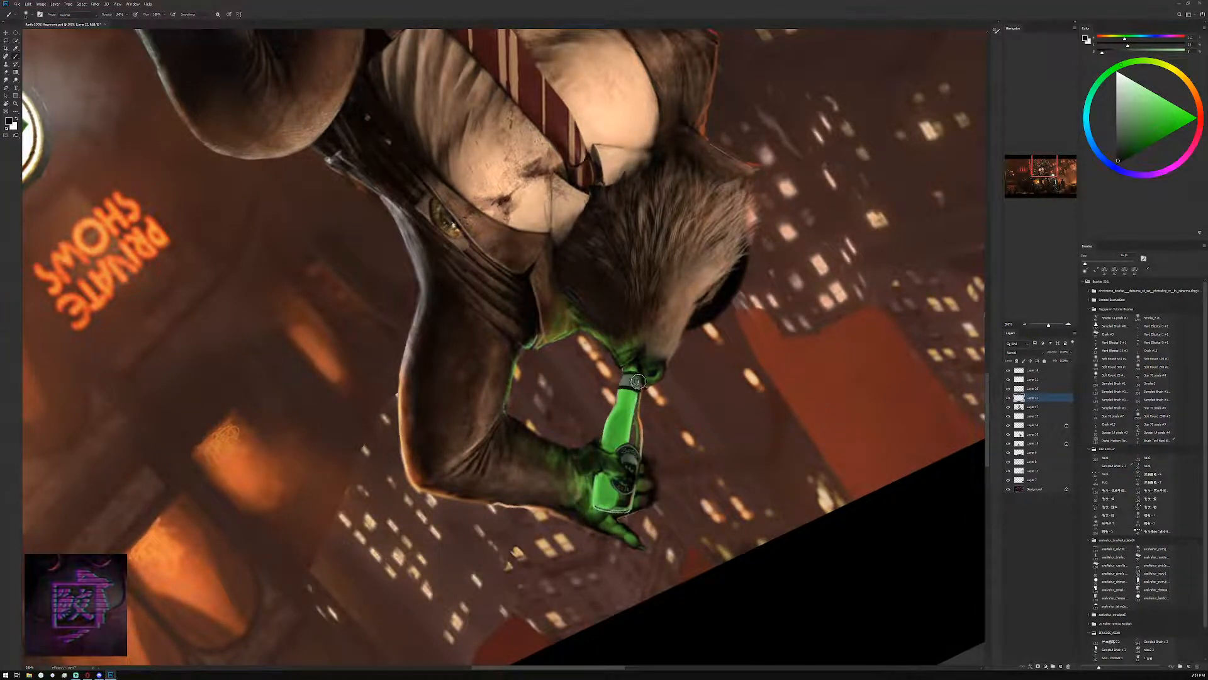
pyautogui.press('[')
pyautogui.press('[')
pyautogui.press('[')
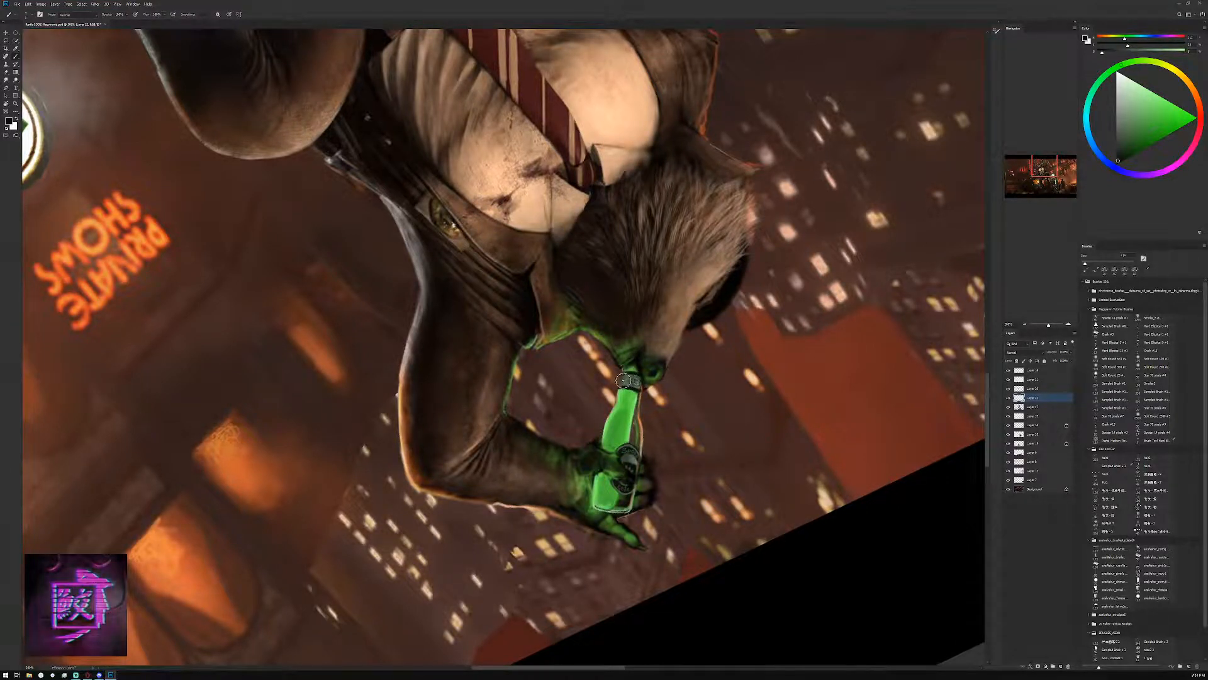
pyautogui.press(']')
pyautogui.press(']')
pyautogui.press(']')
pyautogui.press(']')
pyautogui.press(']')
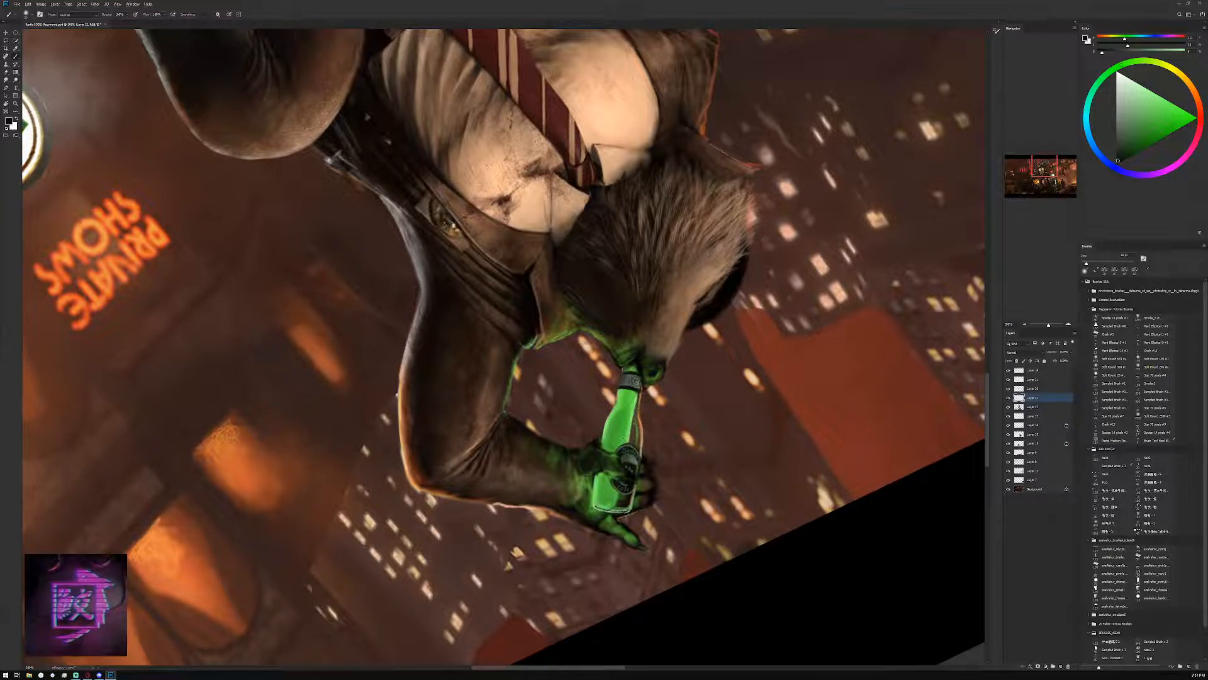
# Paint fine reflections on the bottle with a small brush, using lighter green and an orange sampled from the city lights
pyautogui.keyDown('alt'); pyautogui.click(621, 440); pyautogui.keyUp('alt')
pyautogui.click(1162, 99)
pyautogui.press('[')
pyautogui.press('[')
pyautogui.press('[')
pyautogui.press('[')
pyautogui.press('[')
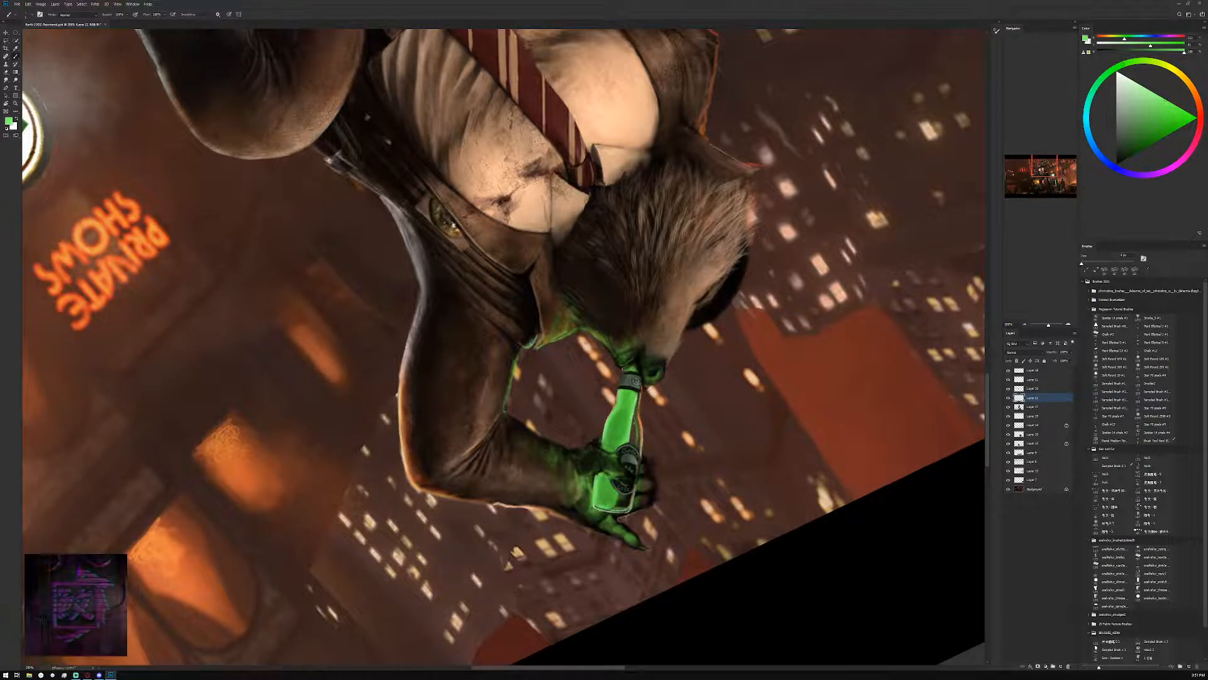
pyautogui.keyDown('alt'); pyautogui.click(742, 373); pyautogui.keyUp('alt')
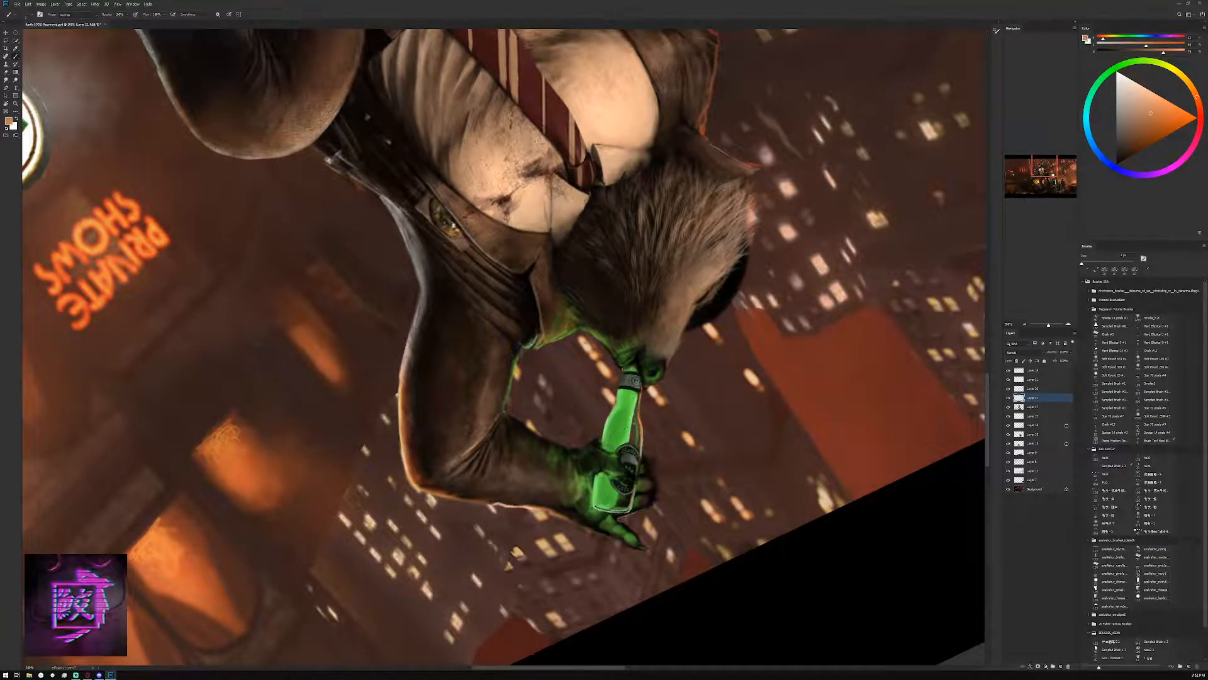
pyautogui.keyDown('alt'); pyautogui.click(627, 428); pyautogui.keyUp('alt')
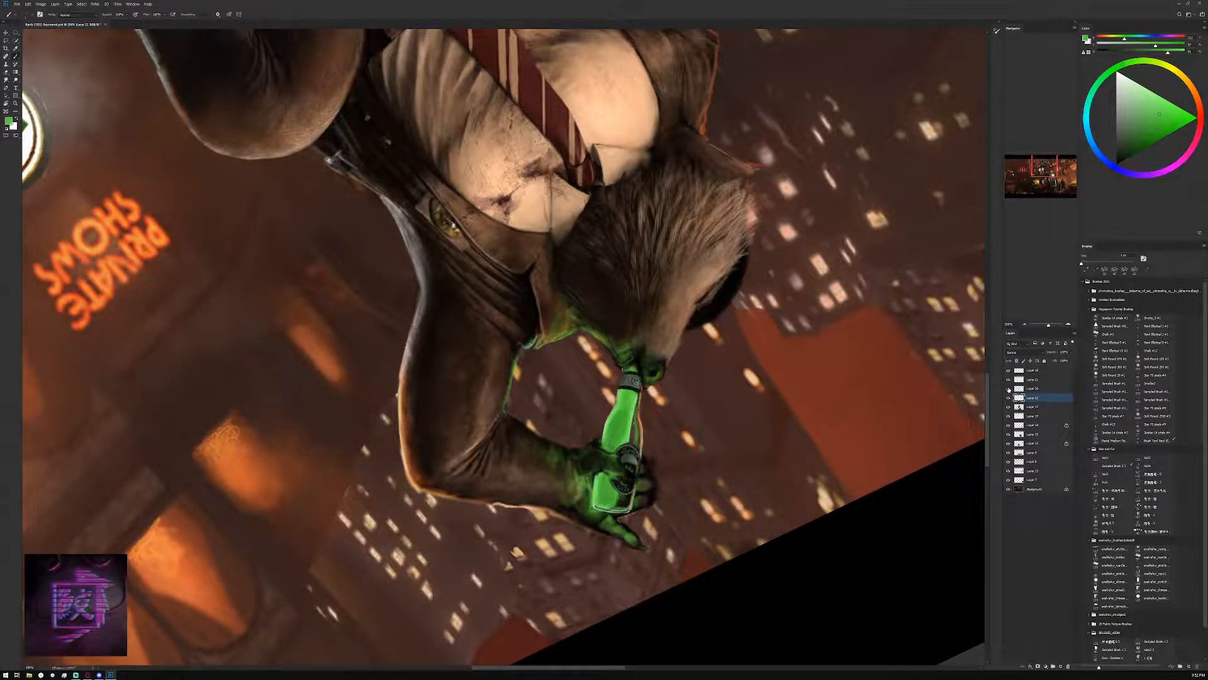
# Identify the creature's layer by toggling its visibility and merge the logo badge layer down into it
pyautogui.click(1032, 379)
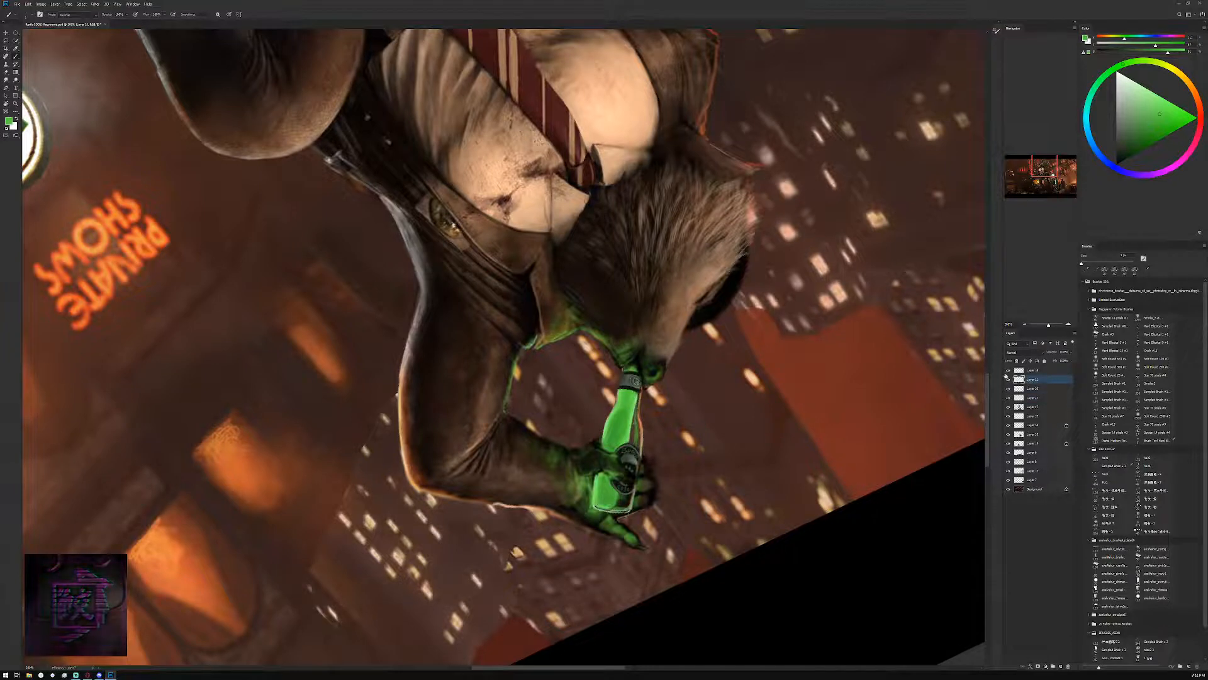
pyautogui.click(1009, 408)
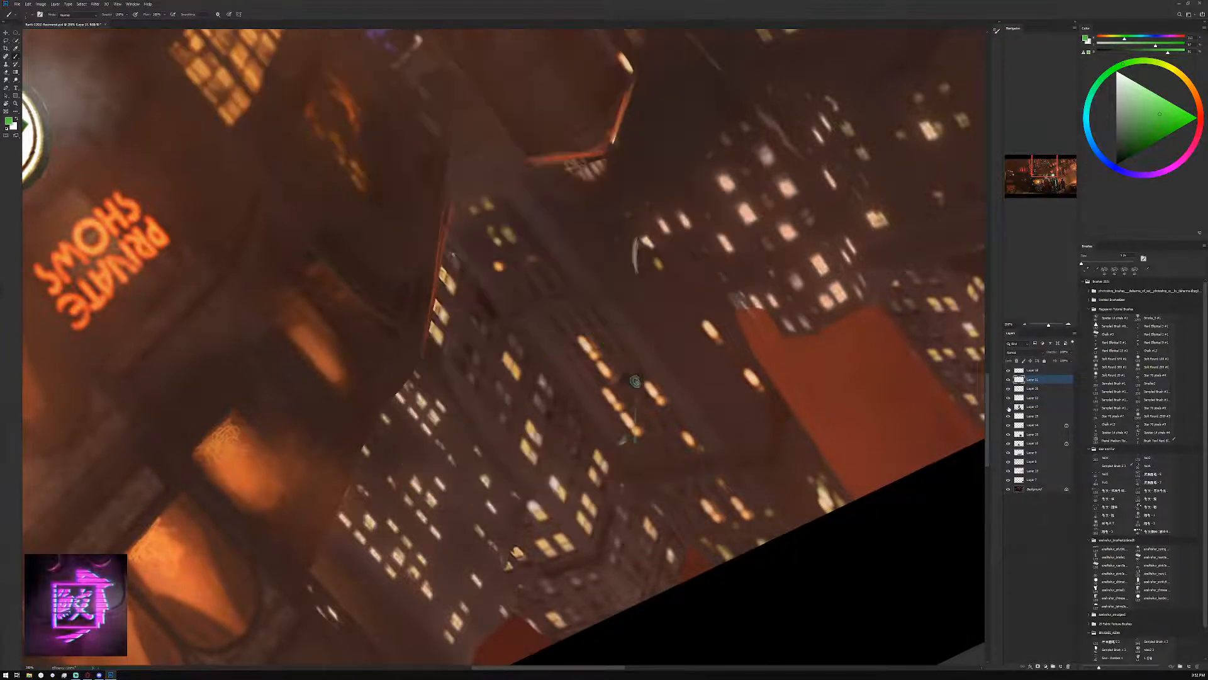
pyautogui.click(1008, 407)
pyautogui.click(1025, 398)
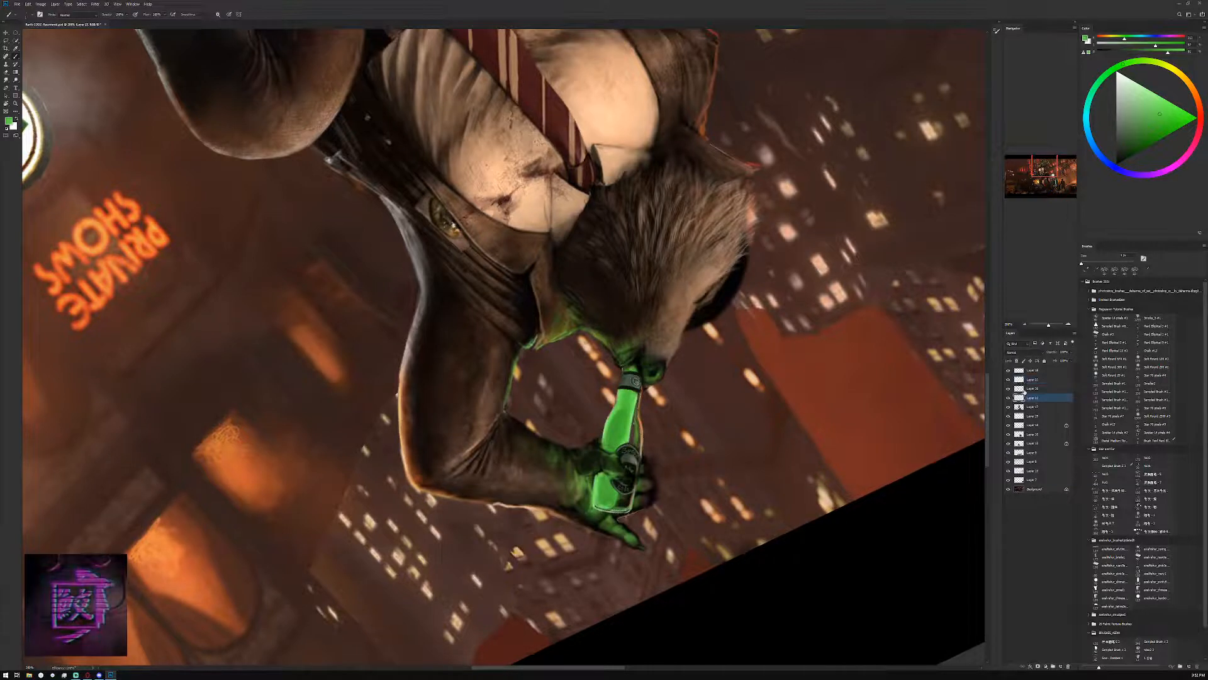
pyautogui.rightClick(1032, 398)
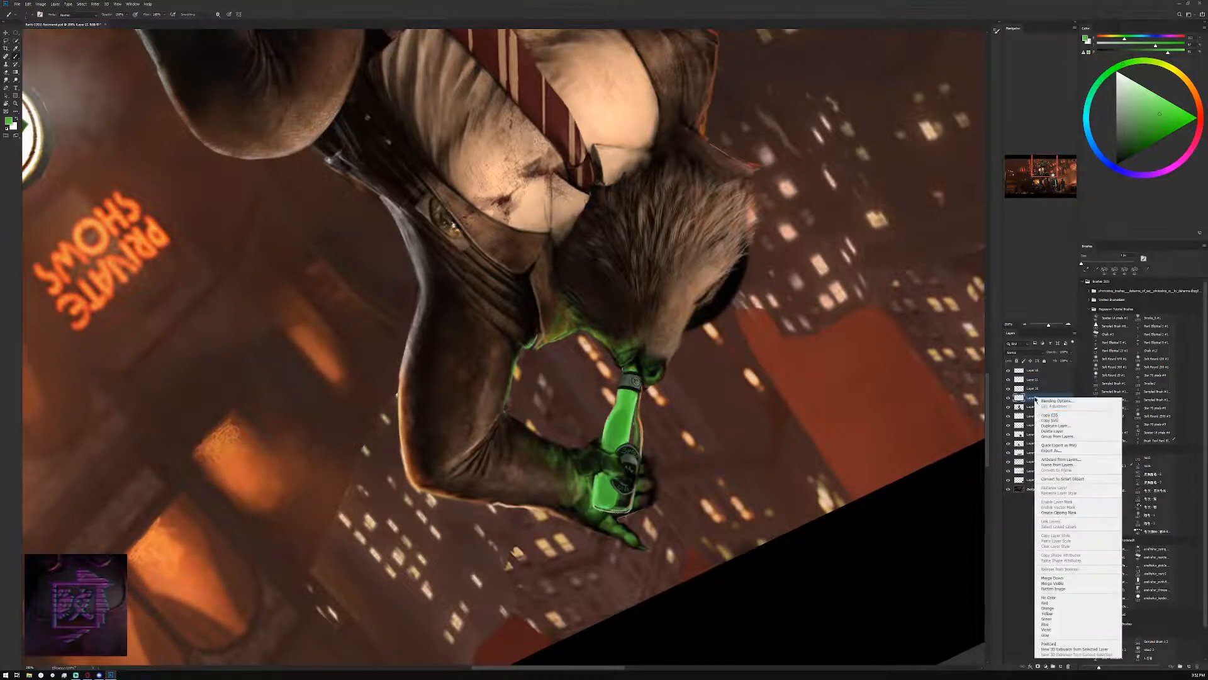
pyautogui.click(1048, 577)
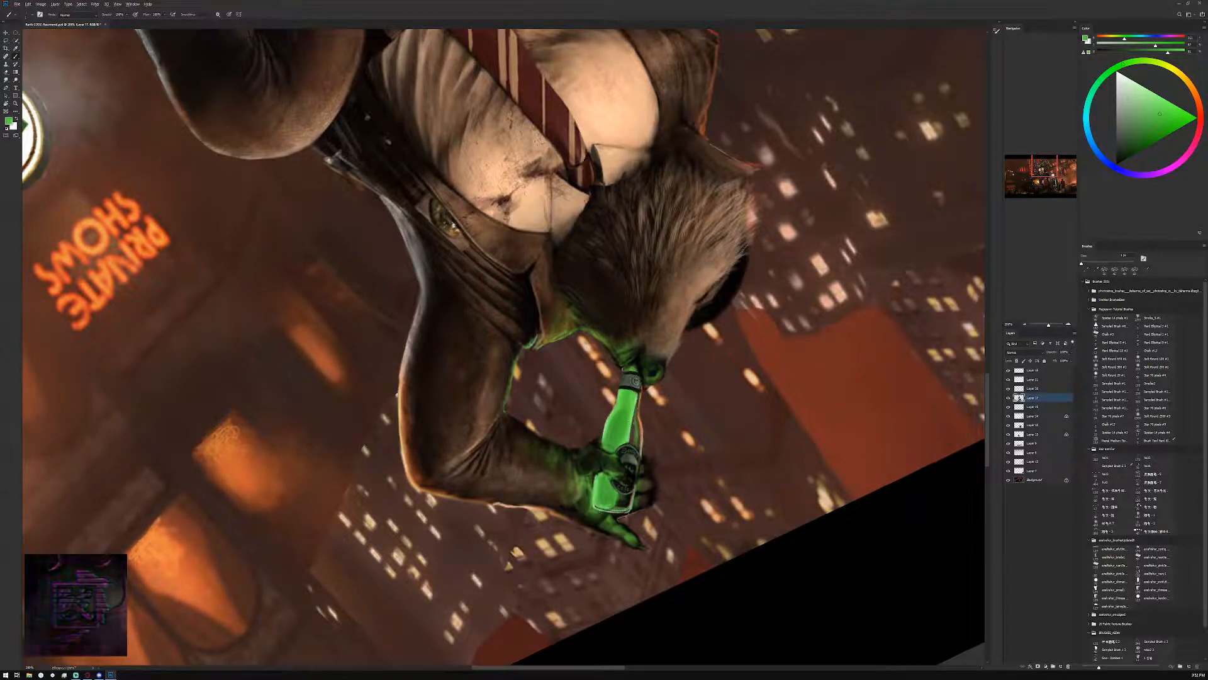
# Paint thin highlights on the bottle's base with pale greens sampled from the bottle
pyautogui.keyDown('alt'); pyautogui.click(630, 423); pyautogui.keyUp('alt')
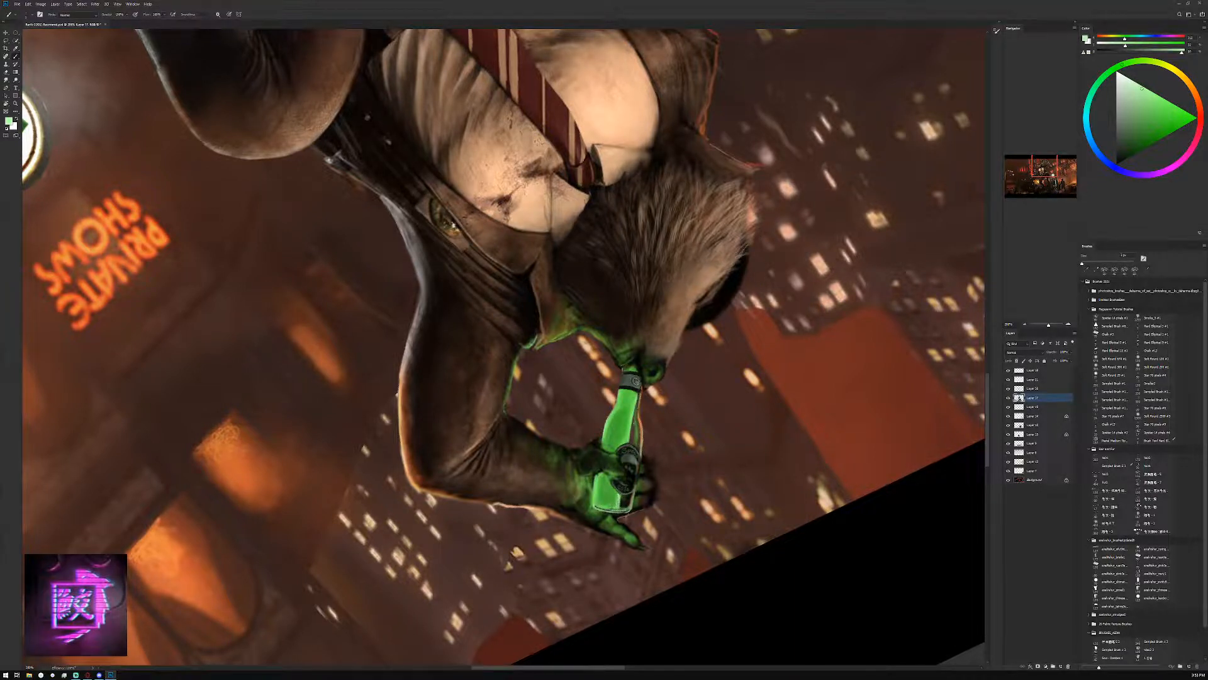
pyautogui.keyDown('alt'); pyautogui.click(618, 497); pyautogui.keyUp('alt')
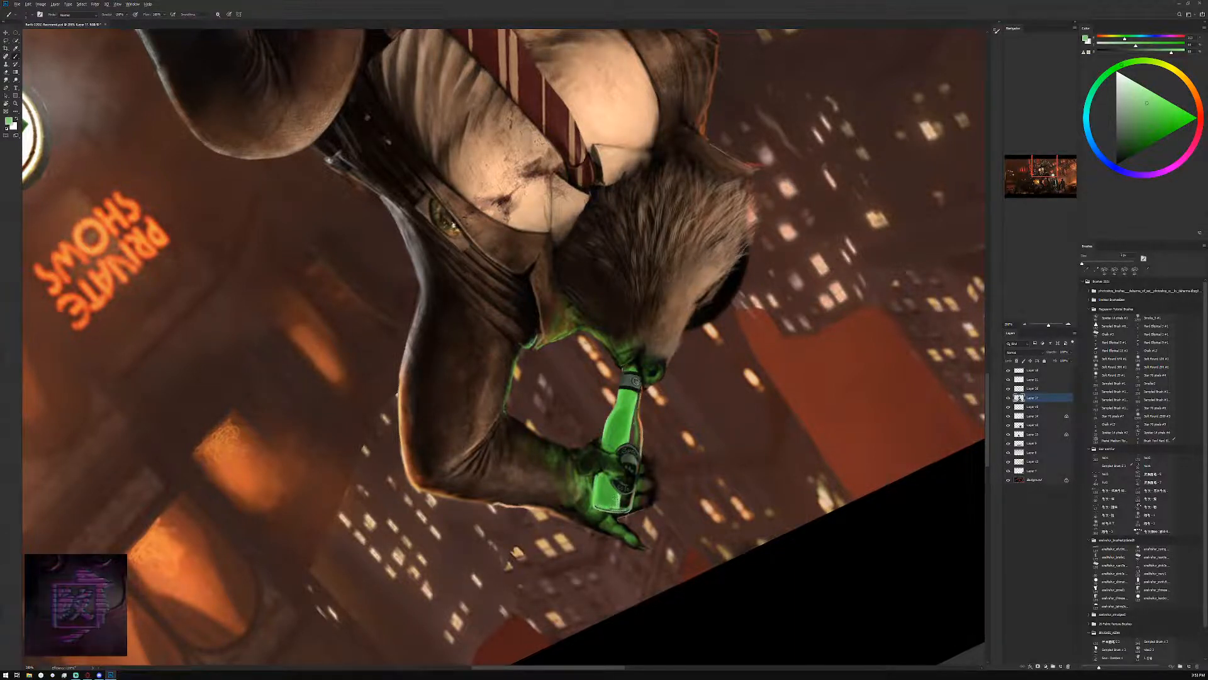
pyautogui.keyDown('alt'); pyautogui.click(617, 498); pyautogui.keyUp('alt')
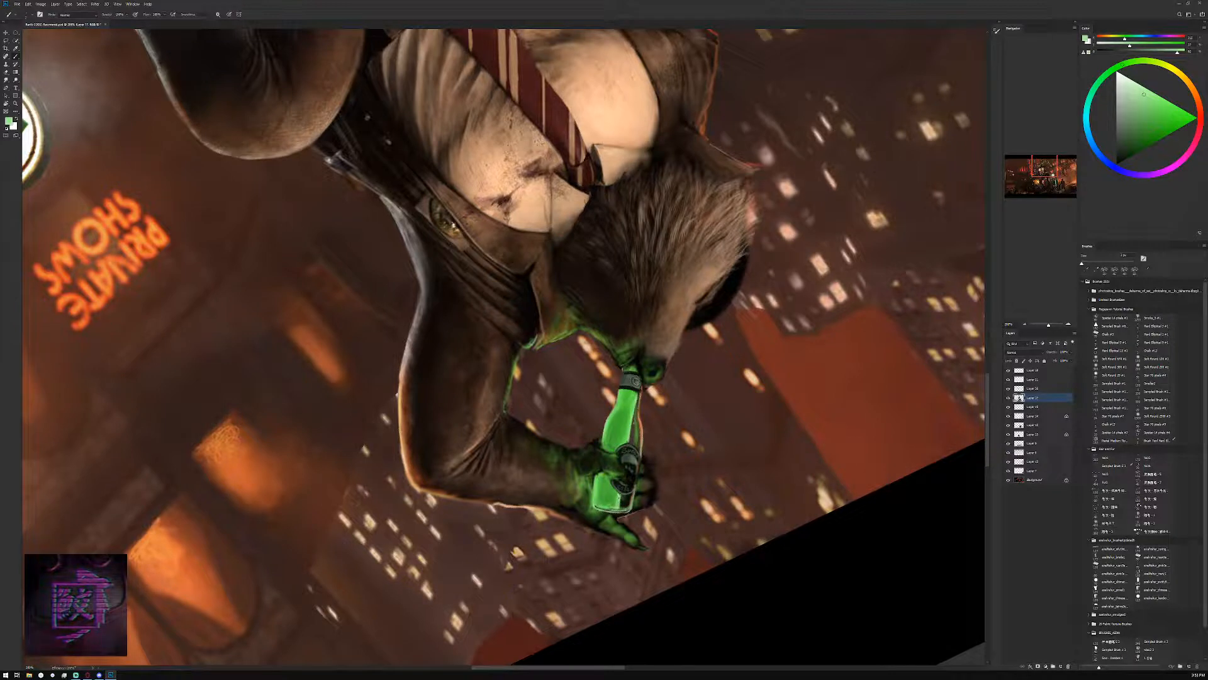
pyautogui.keyDown('alt'); pyautogui.click(620, 497); pyautogui.keyUp('alt')
pyautogui.keyDown('alt'); pyautogui.click(620, 497); pyautogui.keyUp('alt')
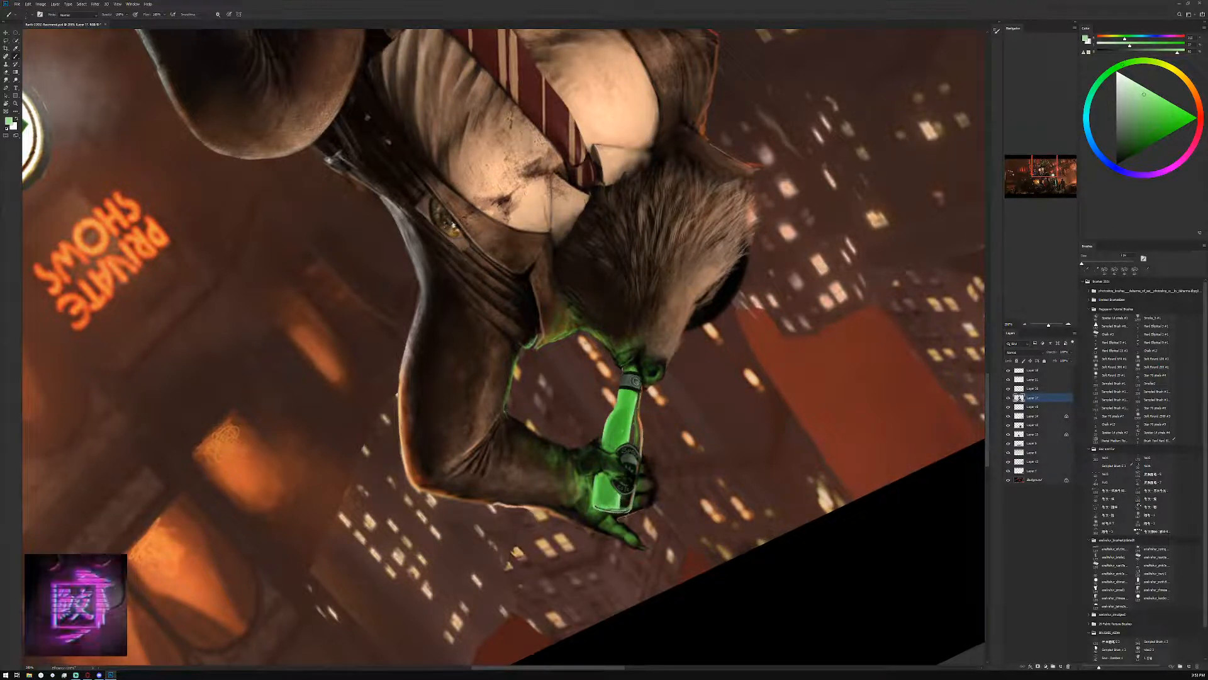
# Check the bottle in the wider scene and refine its highlights with a lighter green and a near-white tone
pyautogui.click(1026, 325)
pyautogui.click(1026, 325)
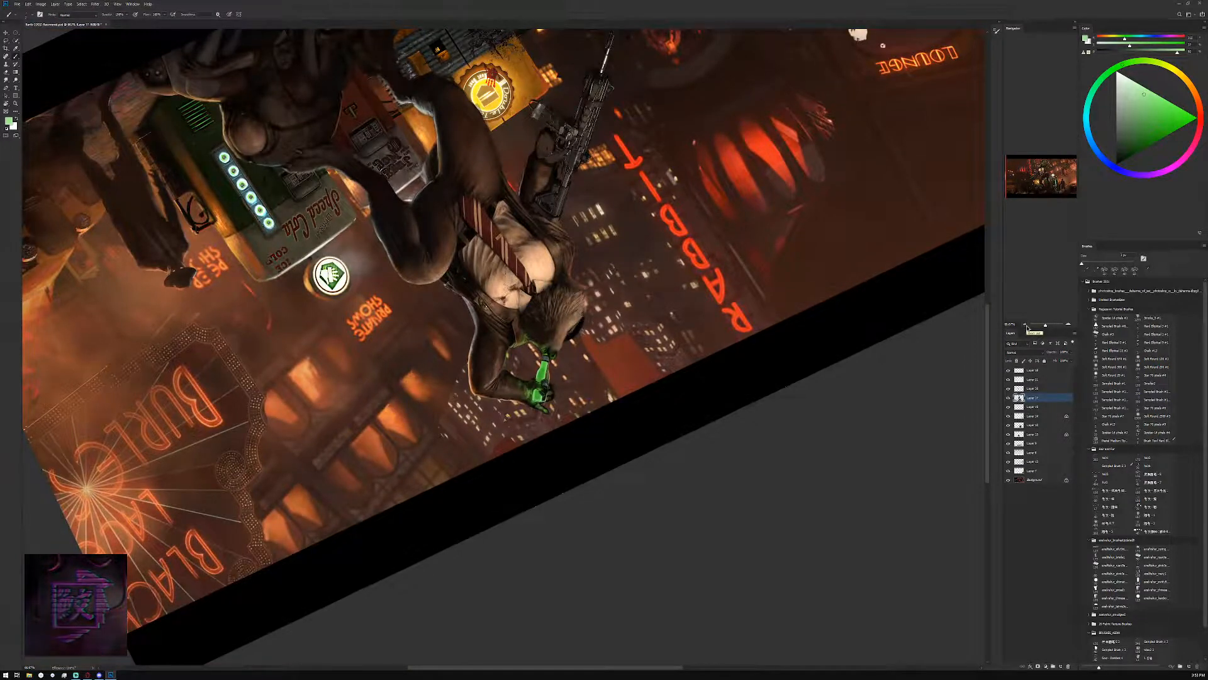
pyautogui.click(1068, 325)
pyautogui.click(1068, 325)
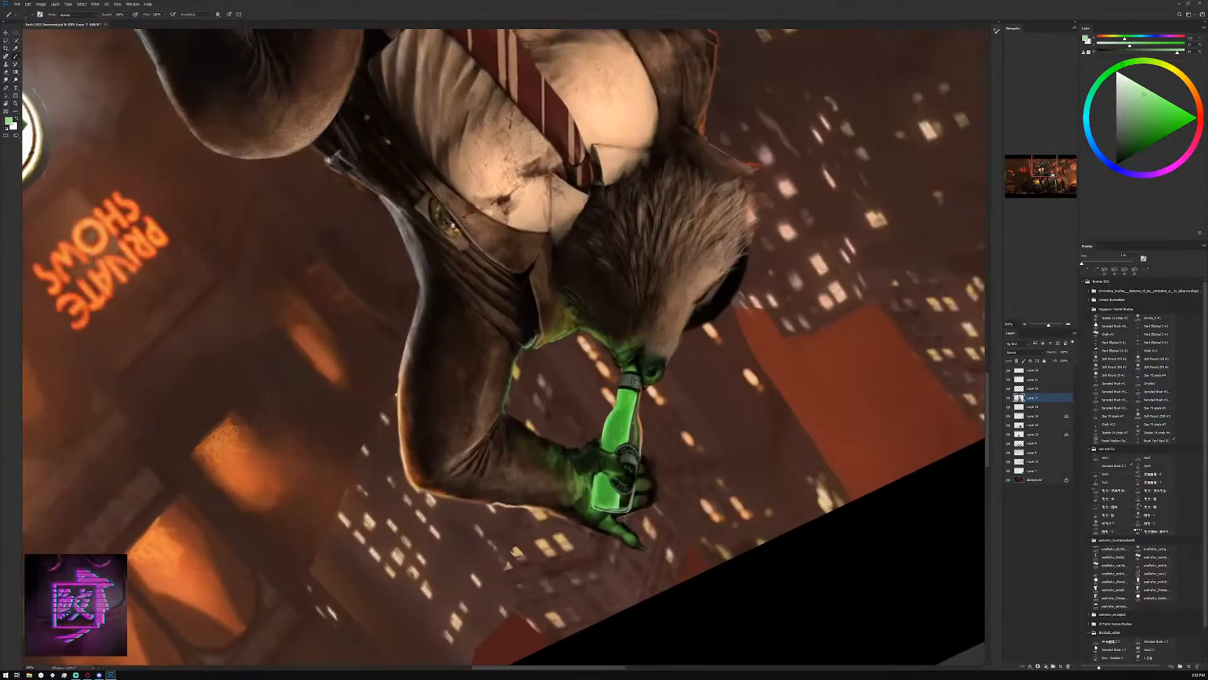
pyautogui.keyDown('alt'); pyautogui.click(614, 507); pyautogui.keyUp('alt')
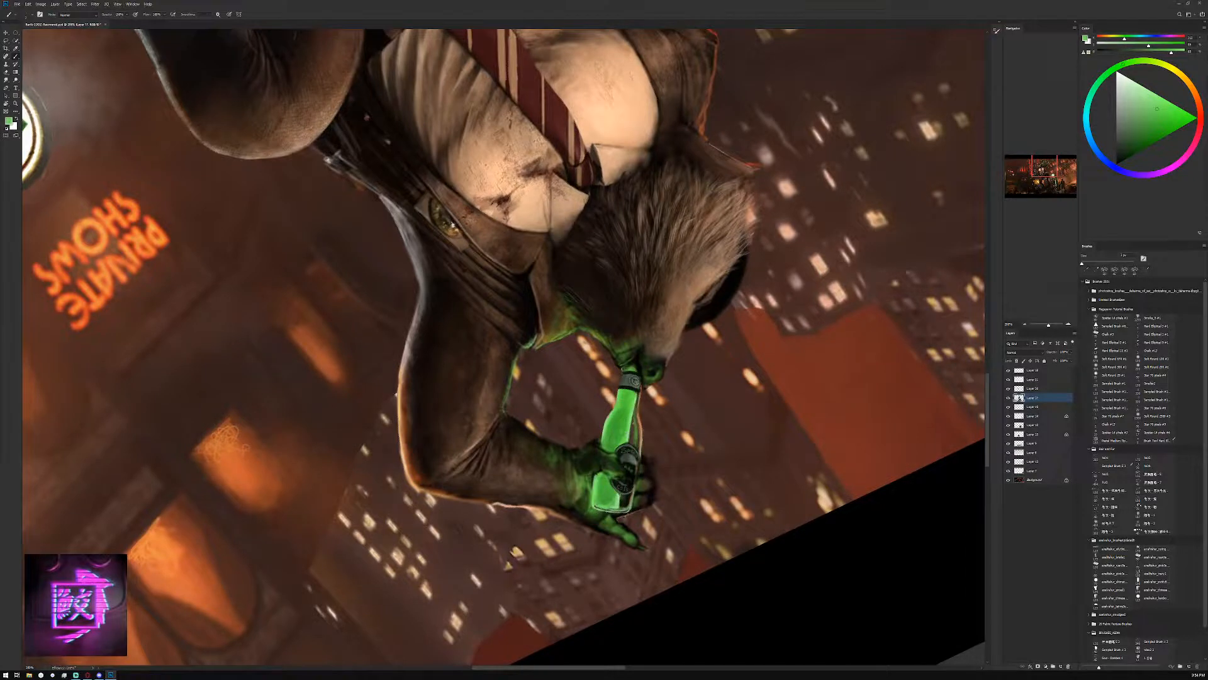
pyautogui.click(1153, 94)
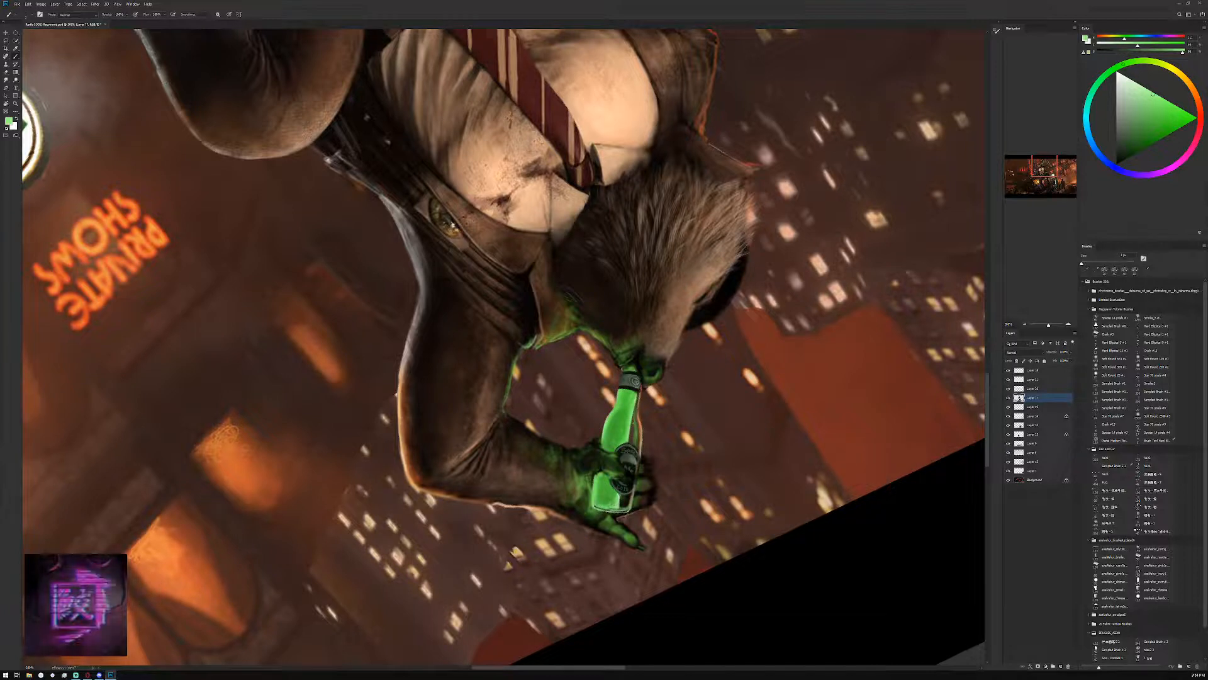
pyautogui.click(1117, 80)
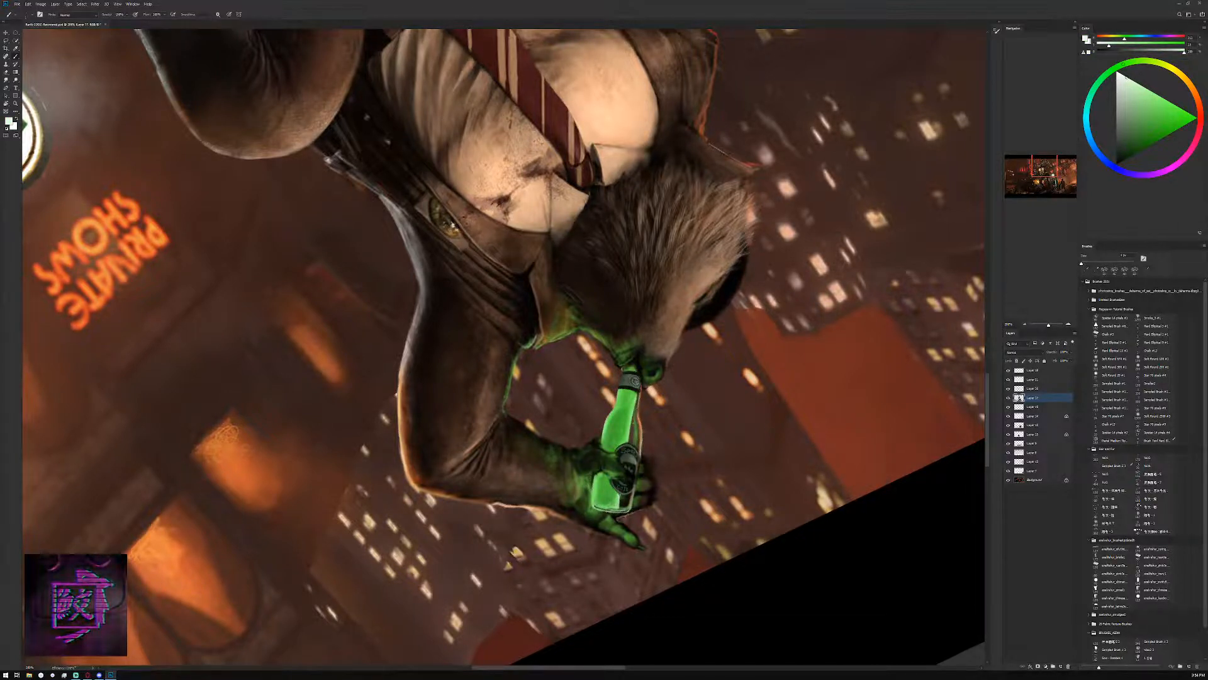
# Brighten the base of the bottle with a small Dodge brush set to highlights
pyautogui.click(7, 81)
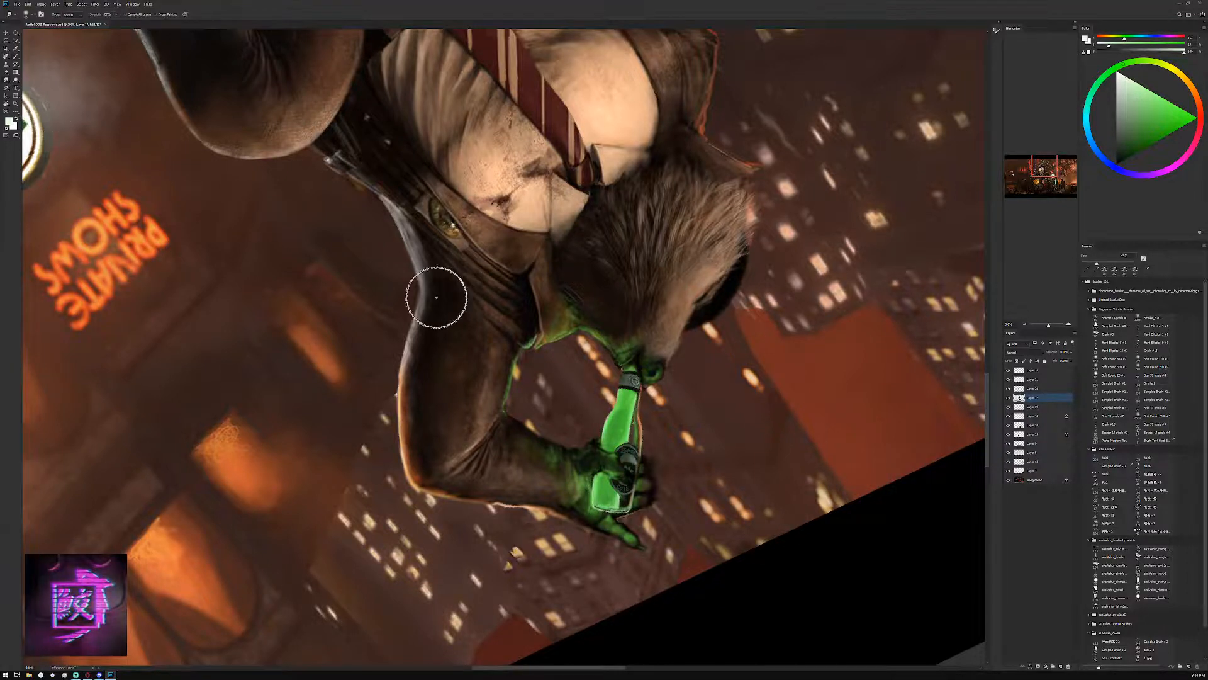
pyautogui.click(16, 81)
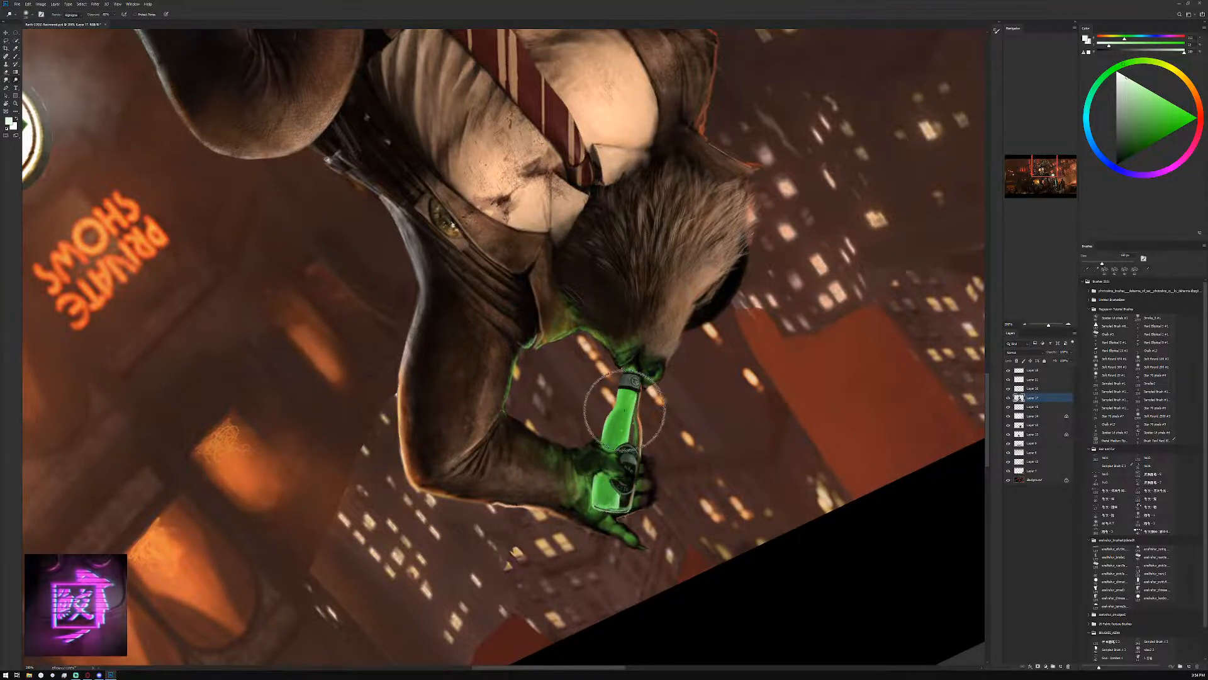
pyautogui.press('[')
pyautogui.press('[')
pyautogui.press('[')
pyautogui.press('[')
pyautogui.press('[')
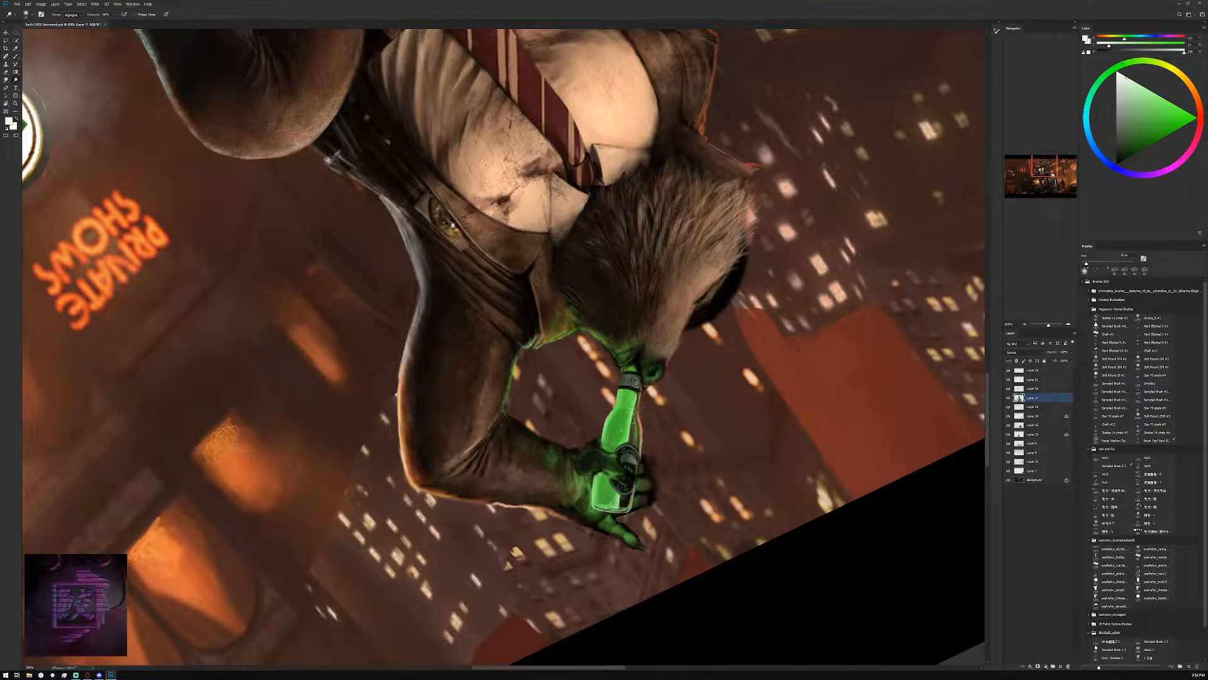
pyautogui.moveTo(615, 474); pyautogui.dragTo(625, 491)
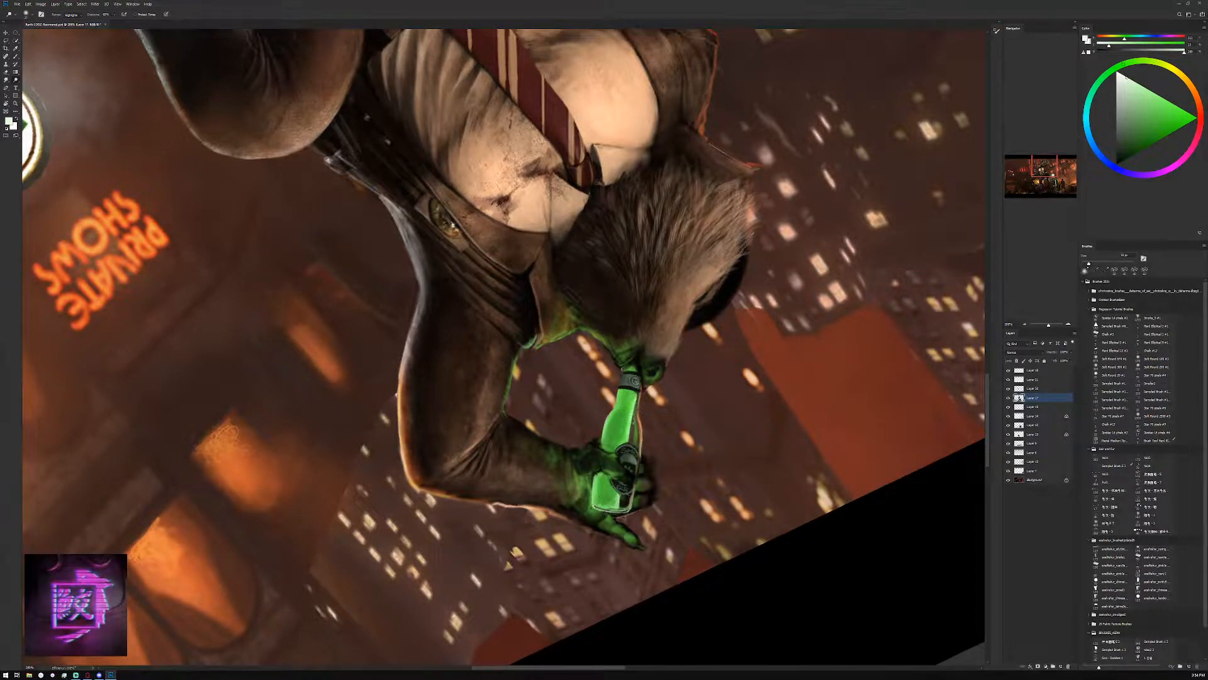
# Dodge the bottle's neck where it meets the creature's muzzle, varying the brush size
pyautogui.press(']')
pyautogui.press(']')
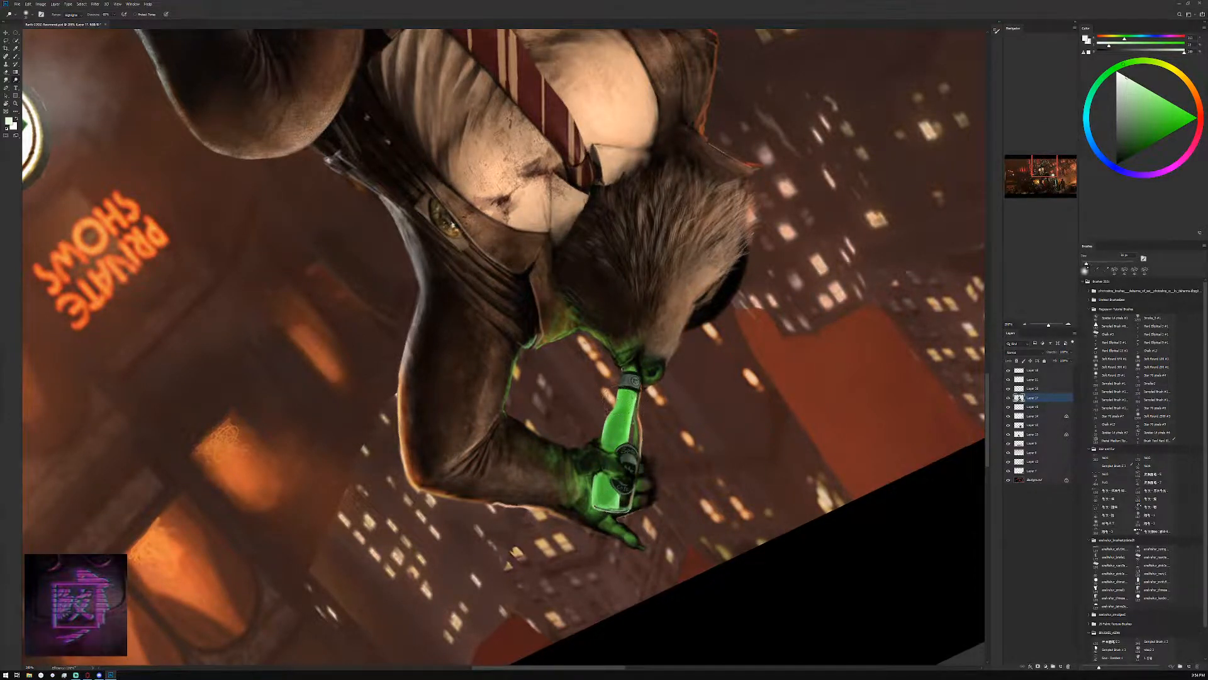
pyautogui.press('[')
pyautogui.press('[')
pyautogui.press('[')
pyautogui.press('[')
pyautogui.press(']')
pyautogui.press(']')
pyautogui.press(']')
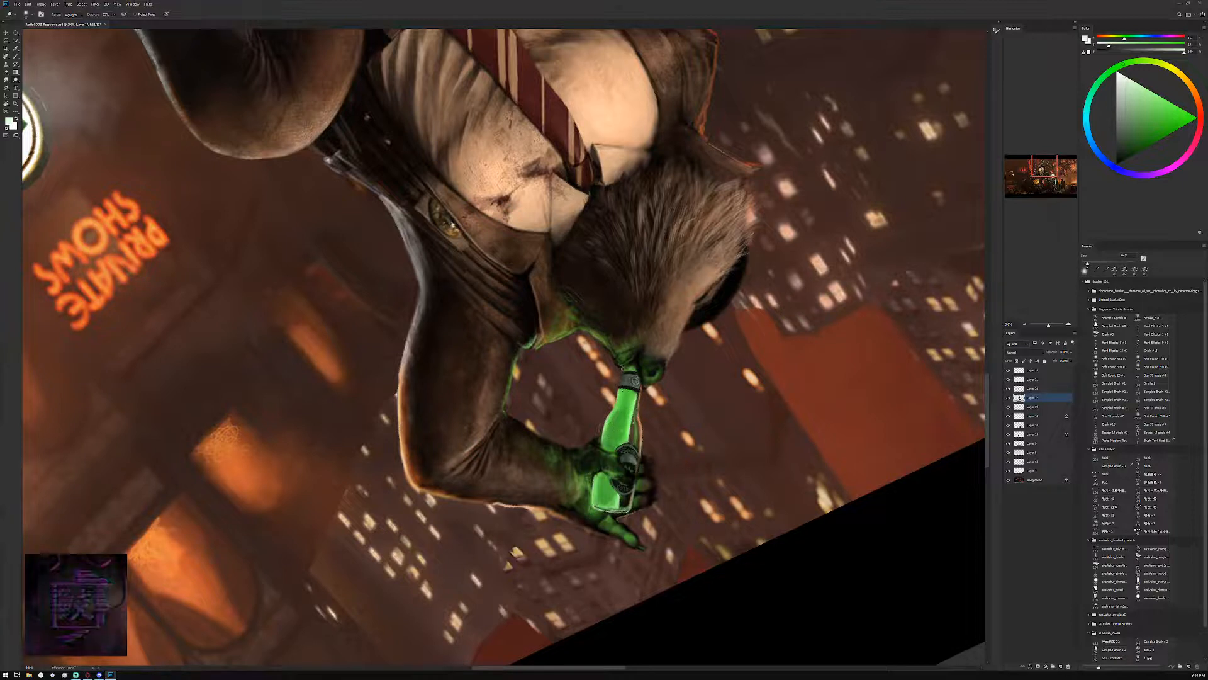
pyautogui.moveTo(628, 370); pyautogui.dragTo(629, 368)
pyautogui.press('[')
pyautogui.press('[')
pyautogui.press('[')
pyautogui.press('[')
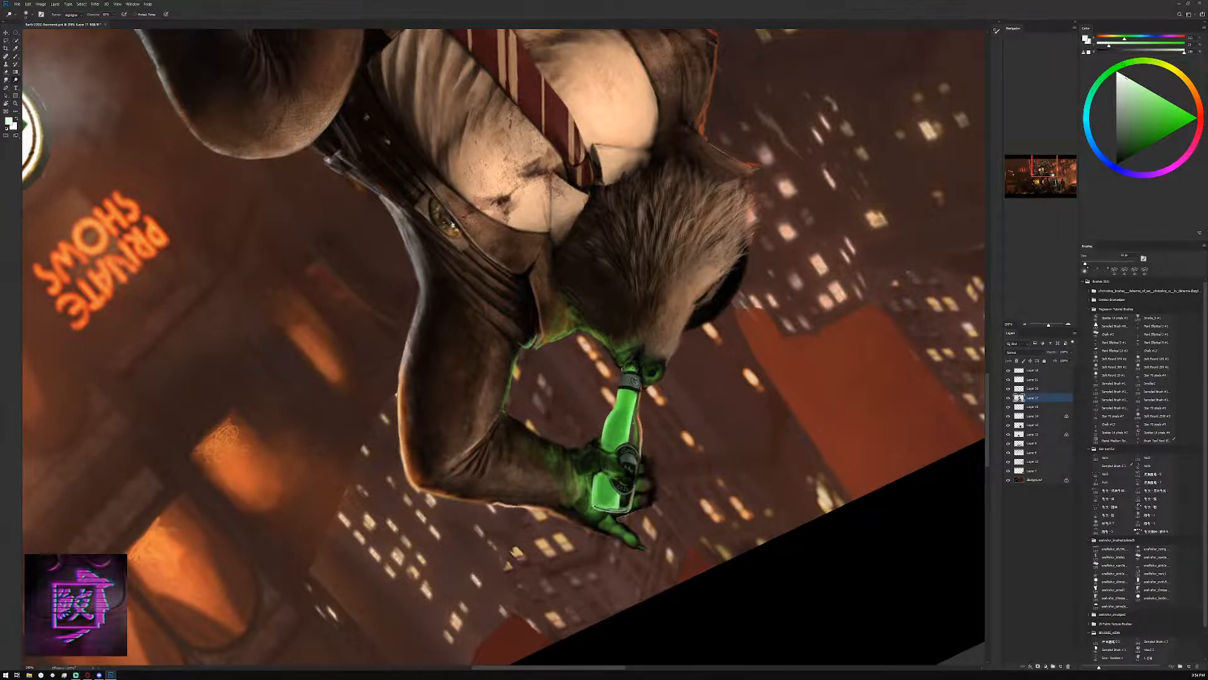
# Dodge the bottle's rim, outer edge and logo badge with small and medium brush sizes
pyautogui.press(']')
pyautogui.press(']')
pyautogui.press(']')
pyautogui.press(']')
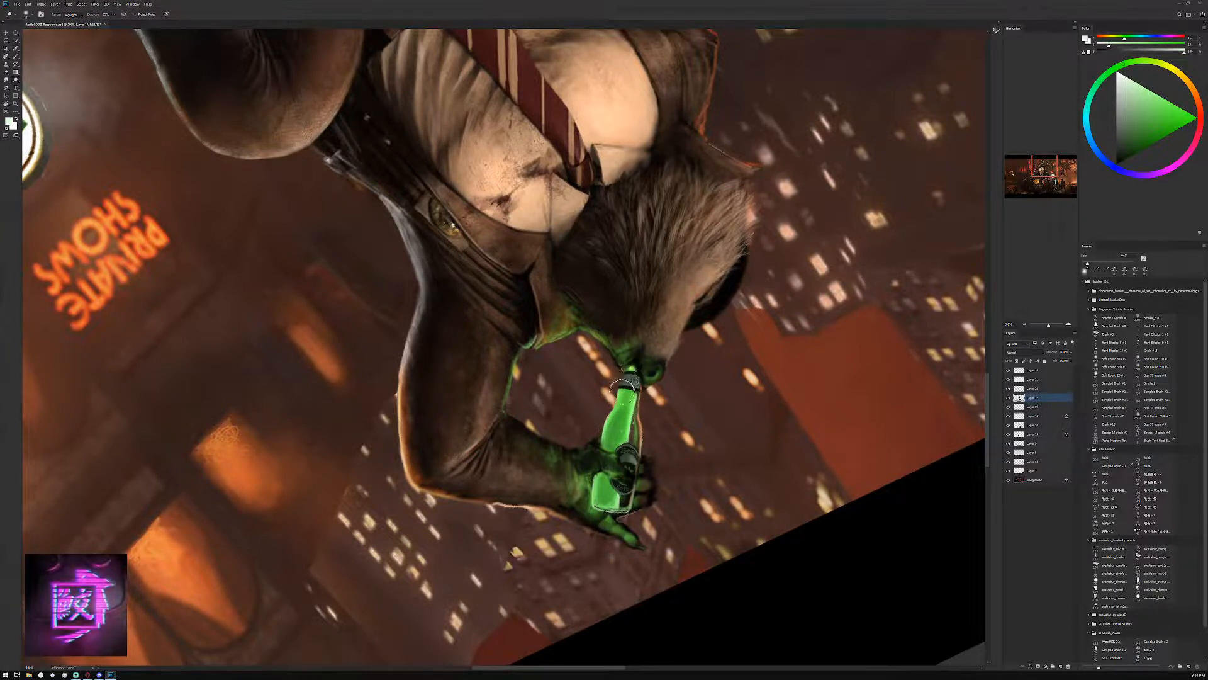
pyautogui.press('[')
pyautogui.press('[')
pyautogui.press('[')
pyautogui.press('[')
pyautogui.press('[')
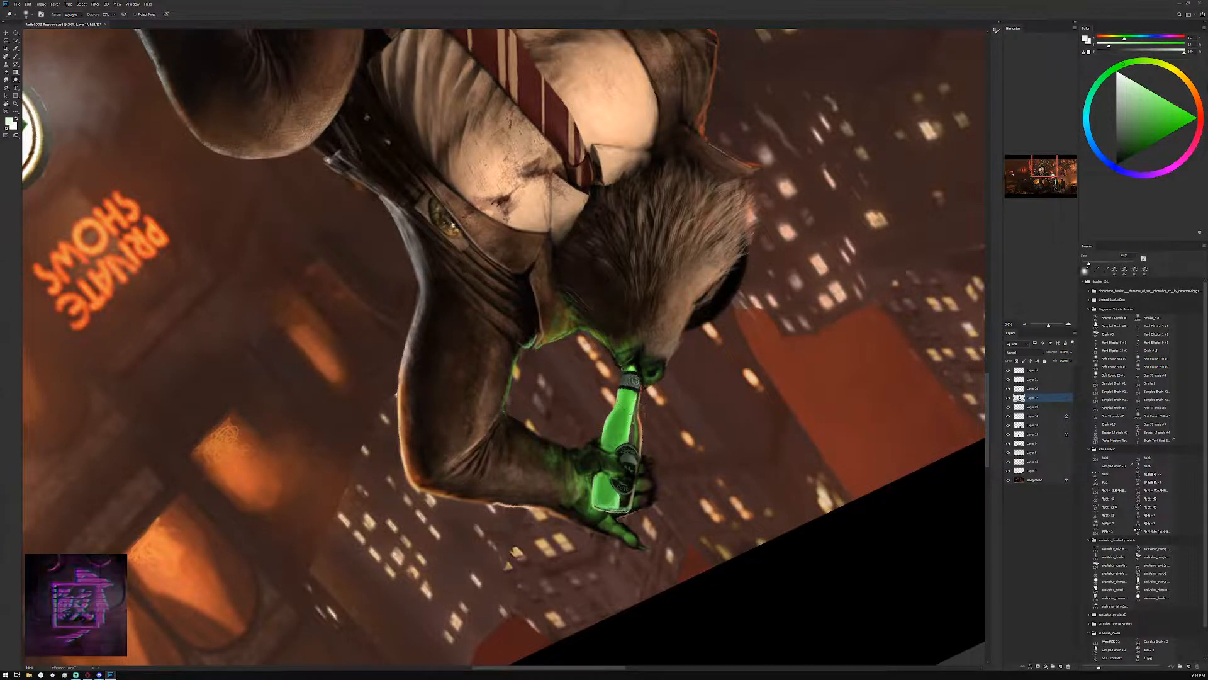
pyautogui.press('[')
pyautogui.press('[')
pyautogui.press('[')
pyautogui.press('[')
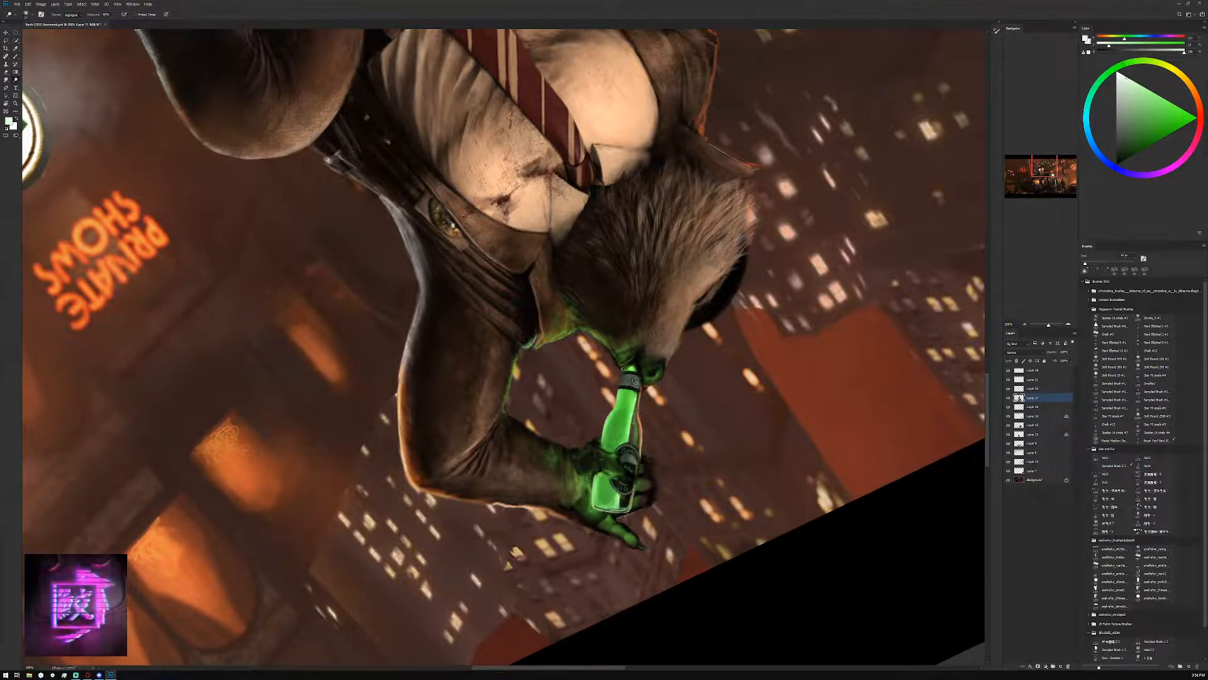
pyautogui.press('[')
pyautogui.press('[')
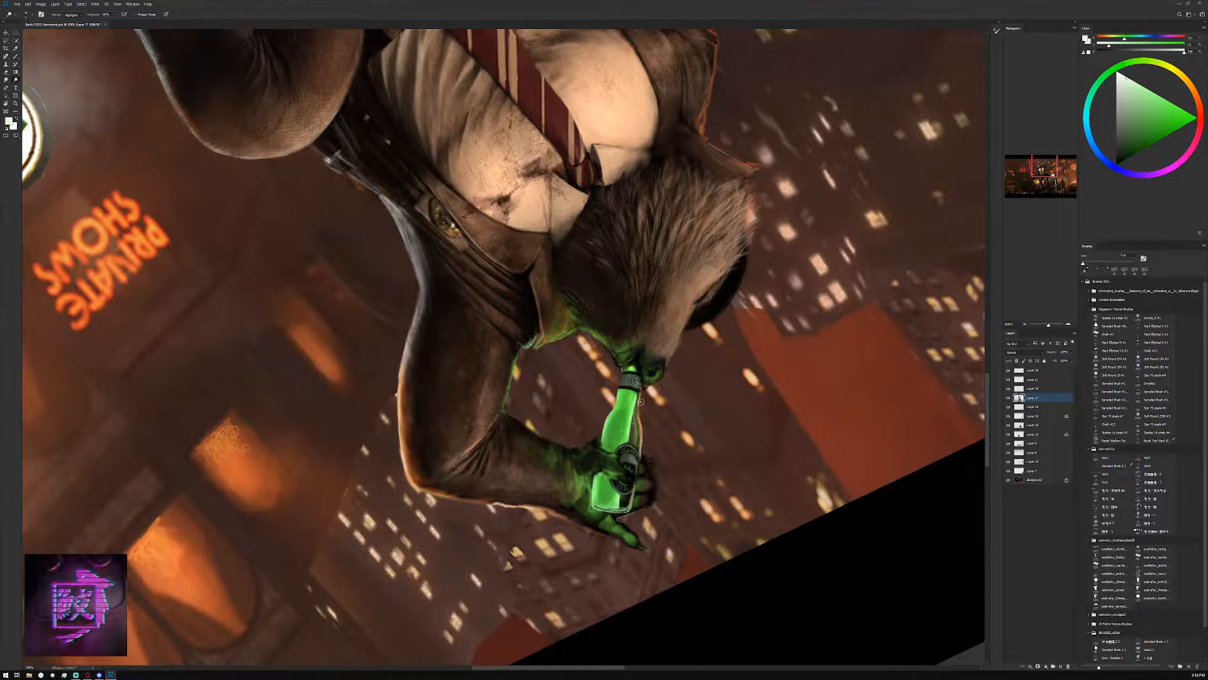
pyautogui.press(']')
pyautogui.press(']')
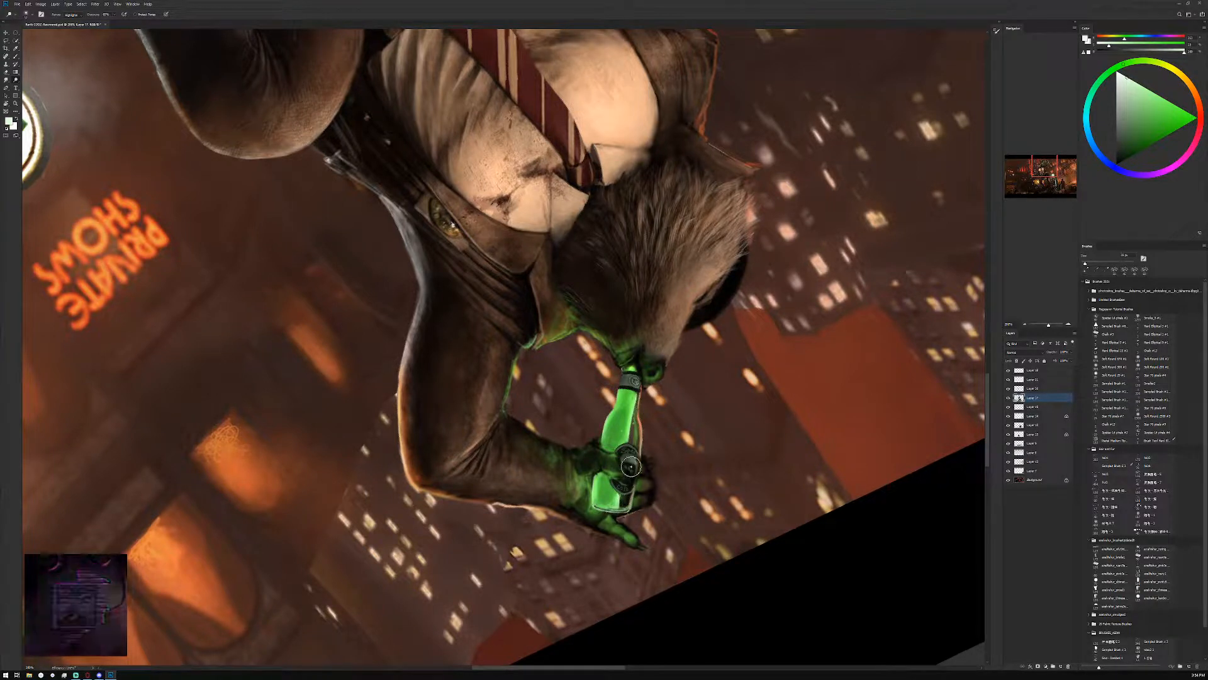
pyautogui.press(']')
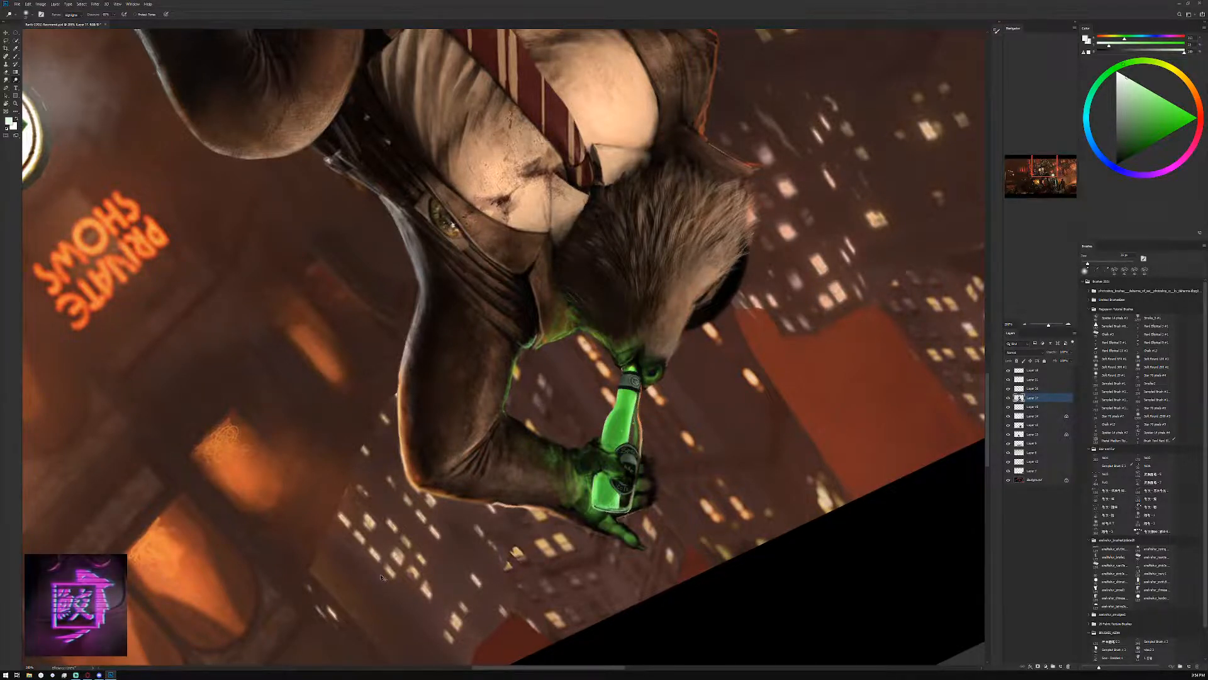
# Touch up the edge of the bottle's neck with the Brush, using light and mid greens sampled from the bottle
pyautogui.hotkey('ctrl', 'r')
pyautogui.press('r')
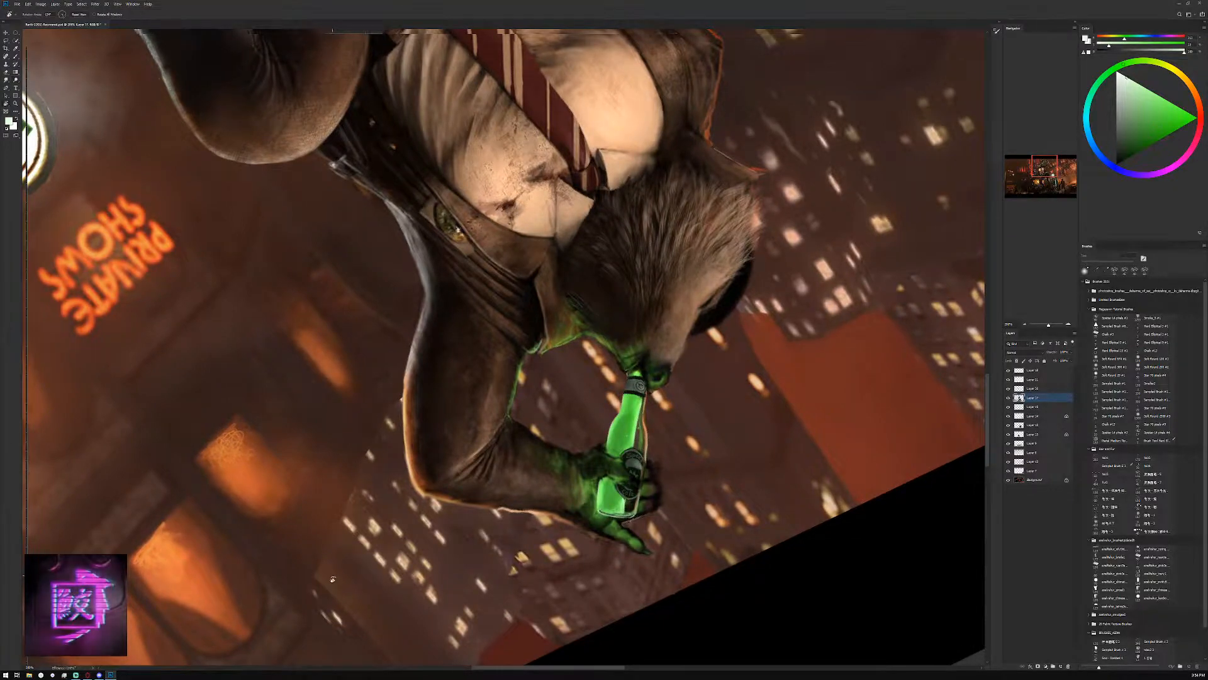
pyautogui.moveTo(332, 578)
pyautogui.mouseDown()
pyautogui.moveTo(471, 547)
pyautogui.moveTo(327, 328)
pyautogui.moveTo(601, 368)
pyautogui.moveTo(452, 271)
pyautogui.moveTo(580, 290)
pyautogui.moveTo(523, 343)
pyautogui.mouseUp()
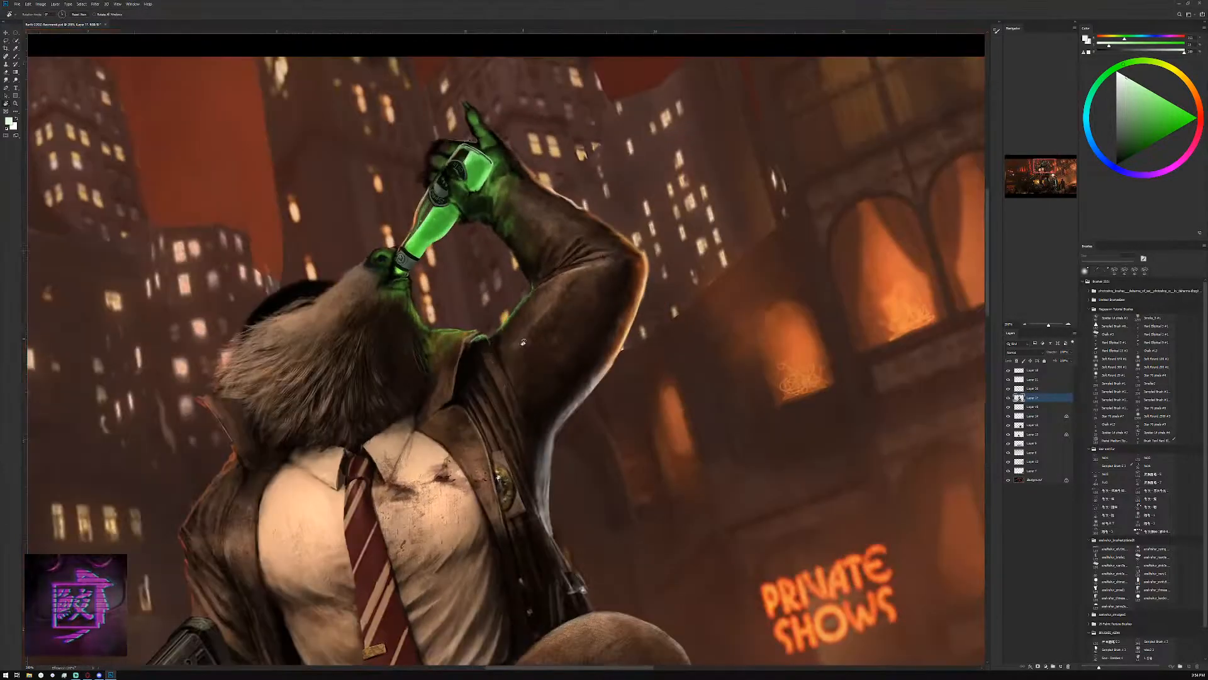
pyautogui.press('o')
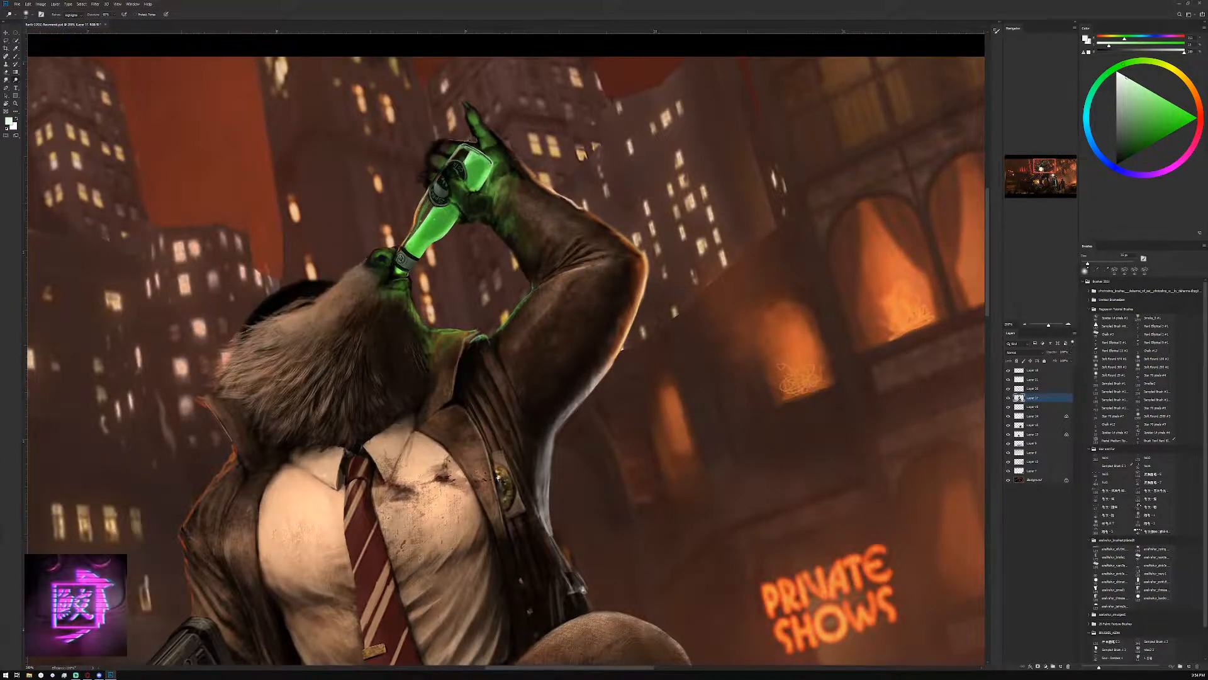
pyautogui.moveTo(1042, 170); pyautogui.dragTo(1039, 171)
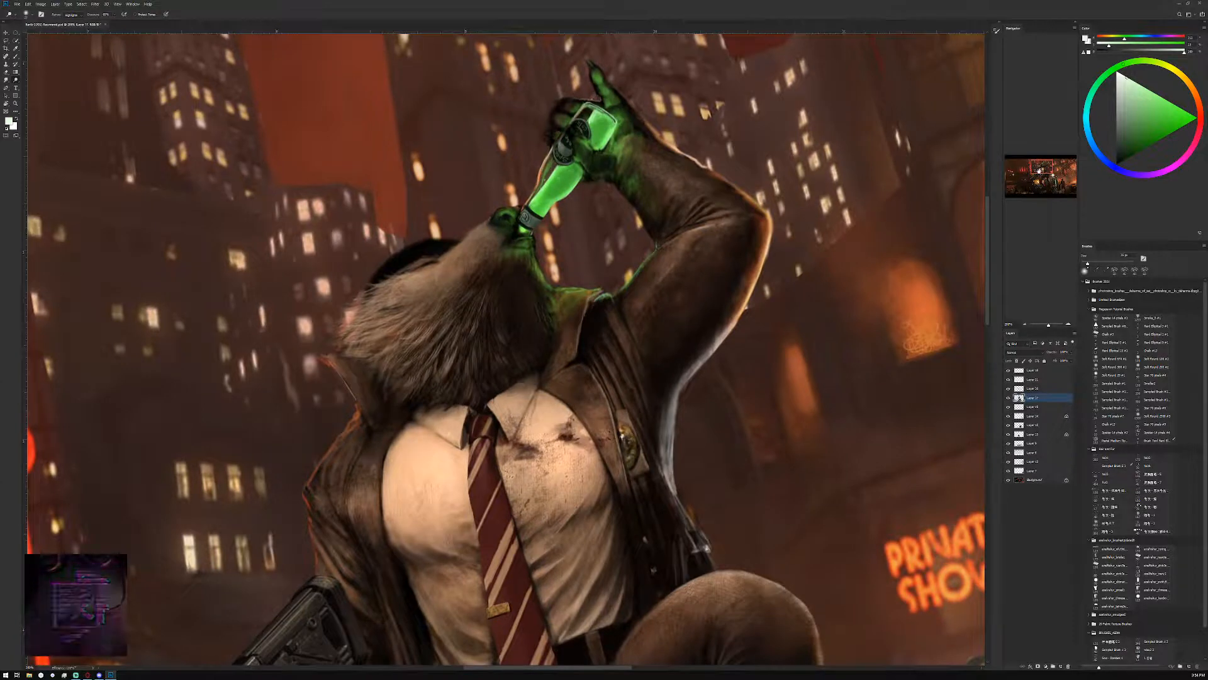
pyautogui.moveTo(399, 279); pyautogui.dragTo(549, 504)
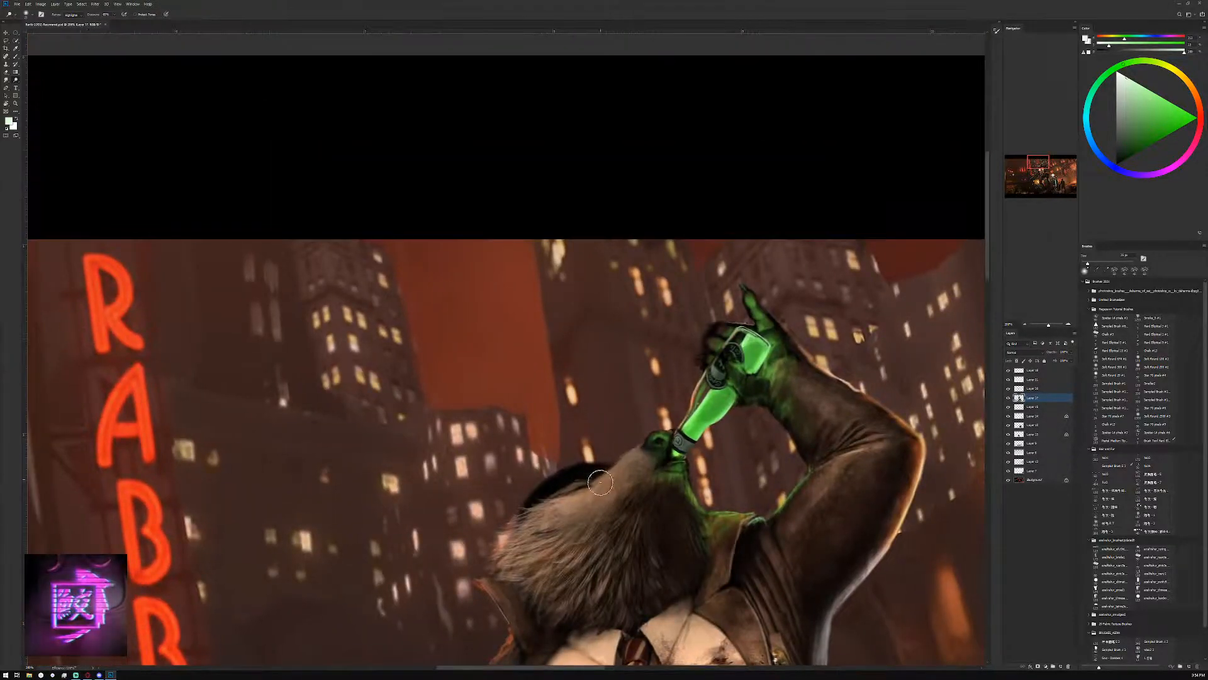
pyautogui.press('b')
pyautogui.press('b')
pyautogui.keyDown('alt'); pyautogui.click(702, 402); pyautogui.keyUp('alt')
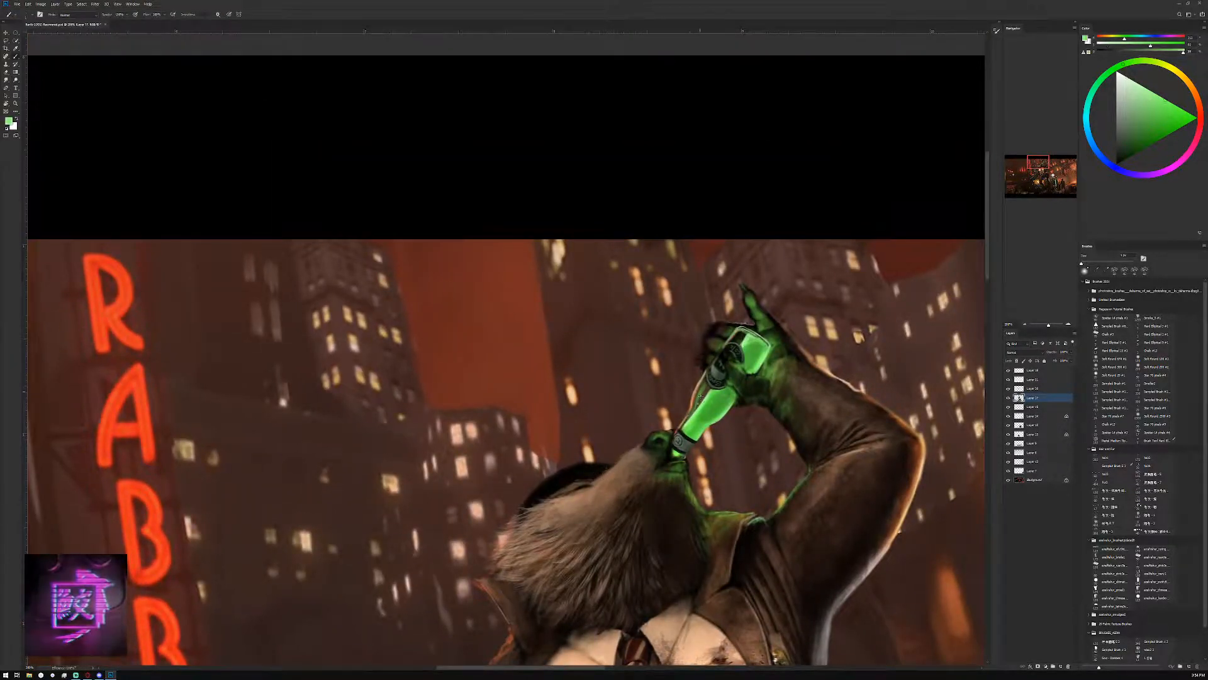
pyautogui.keyDown('alt'); pyautogui.click(705, 396); pyautogui.keyUp('alt')
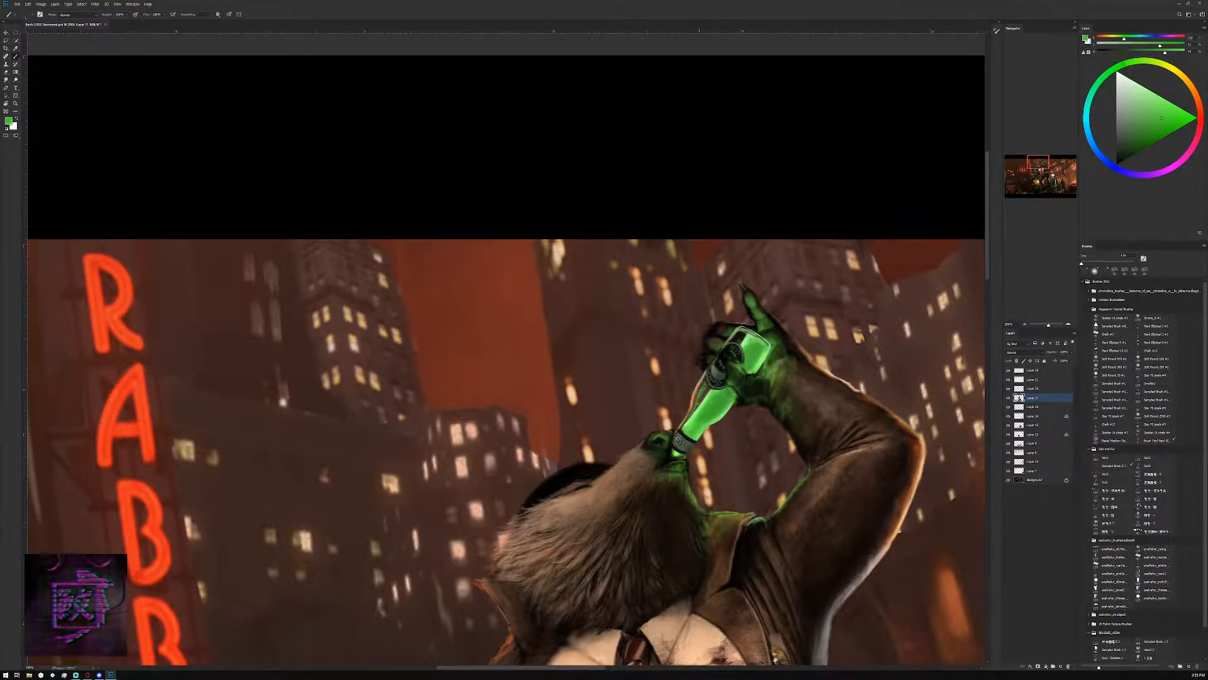
# Refine the area between the logo badge and the bottle's base with sampled dark and medium greens
pyautogui.keyDown('alt'); pyautogui.click(729, 337); pyautogui.keyUp('alt')
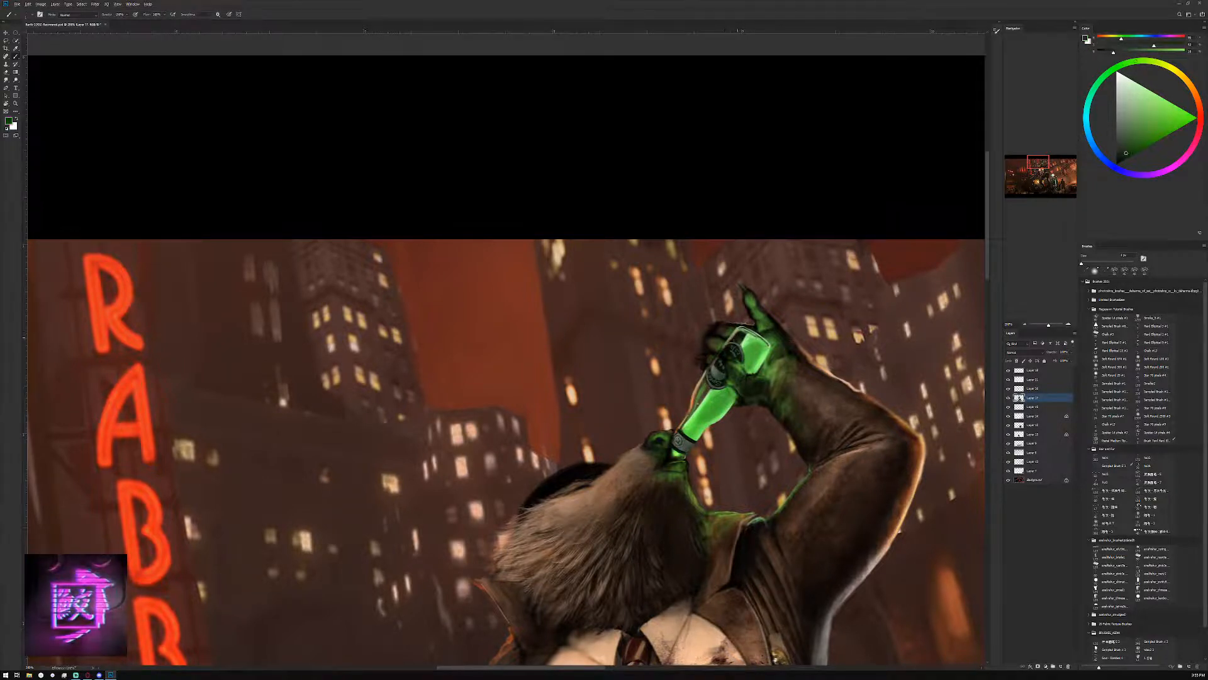
pyautogui.keyDown('alt'); pyautogui.click(739, 340); pyautogui.keyUp('alt')
pyautogui.keyDown('alt'); pyautogui.click(752, 349); pyautogui.keyUp('alt')
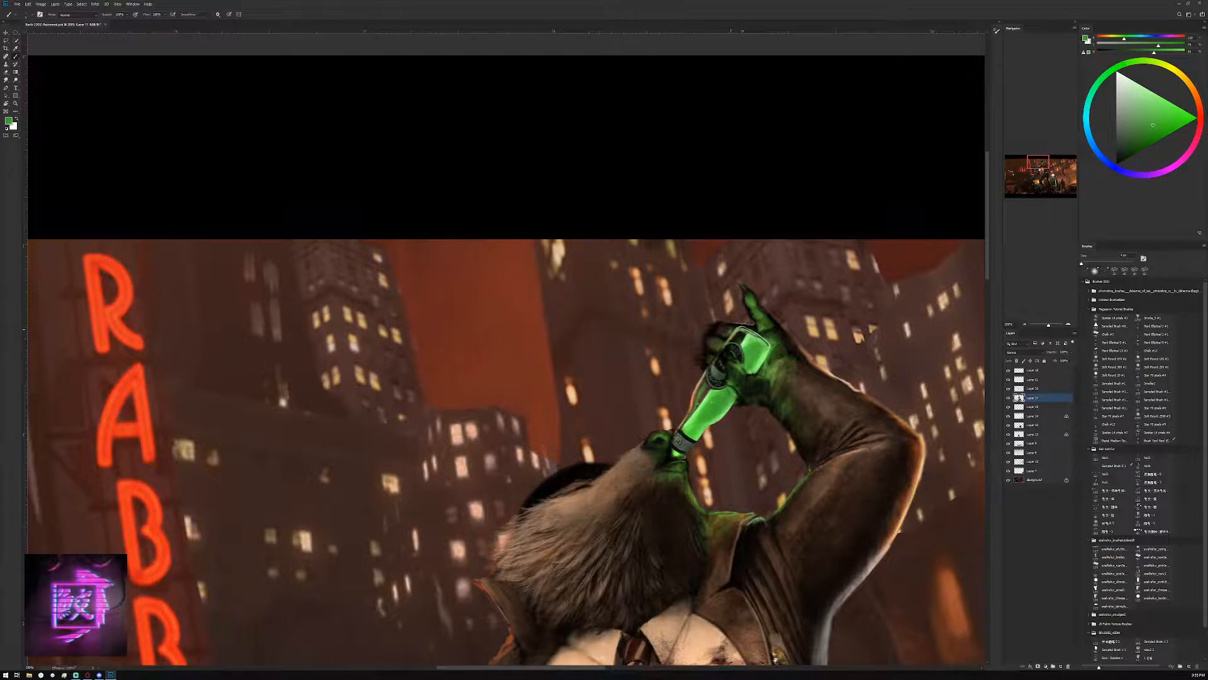
# Refine the raised finger and the hand's outer edge with sampled near-black, brown and a pale orange from the city windows
pyautogui.keyDown('alt'); pyautogui.click(749, 304); pyautogui.keyUp('alt')
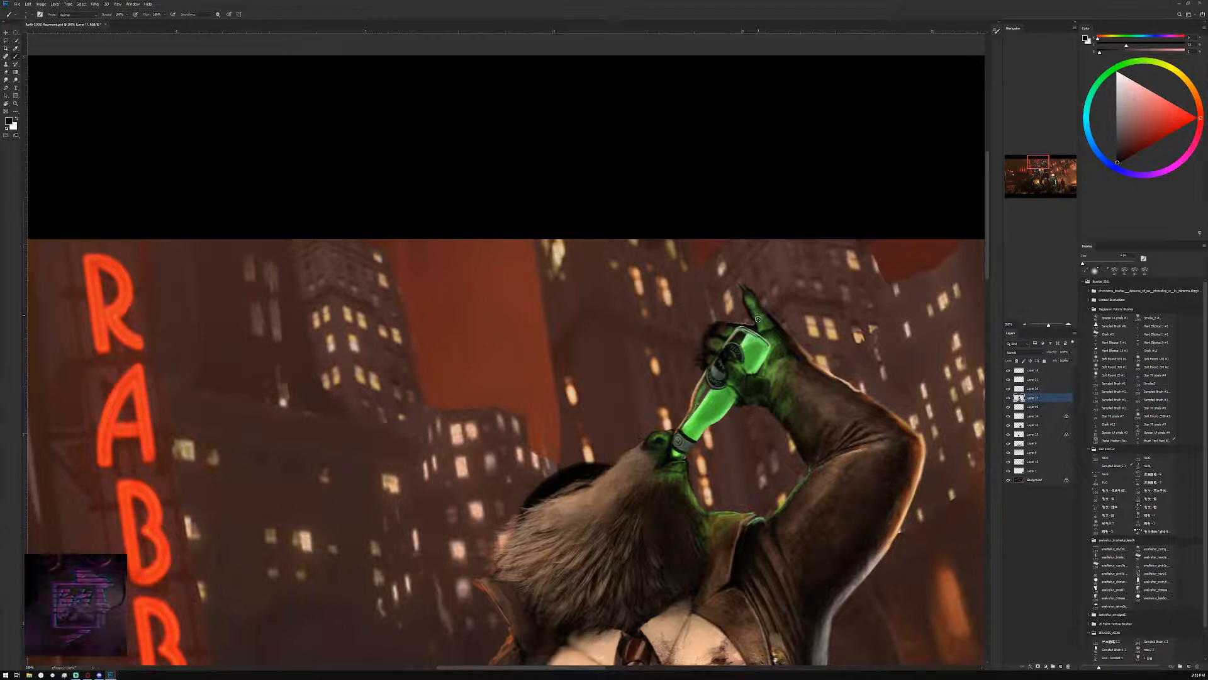
pyautogui.keyDown('alt'); pyautogui.click(765, 313); pyautogui.keyUp('alt')
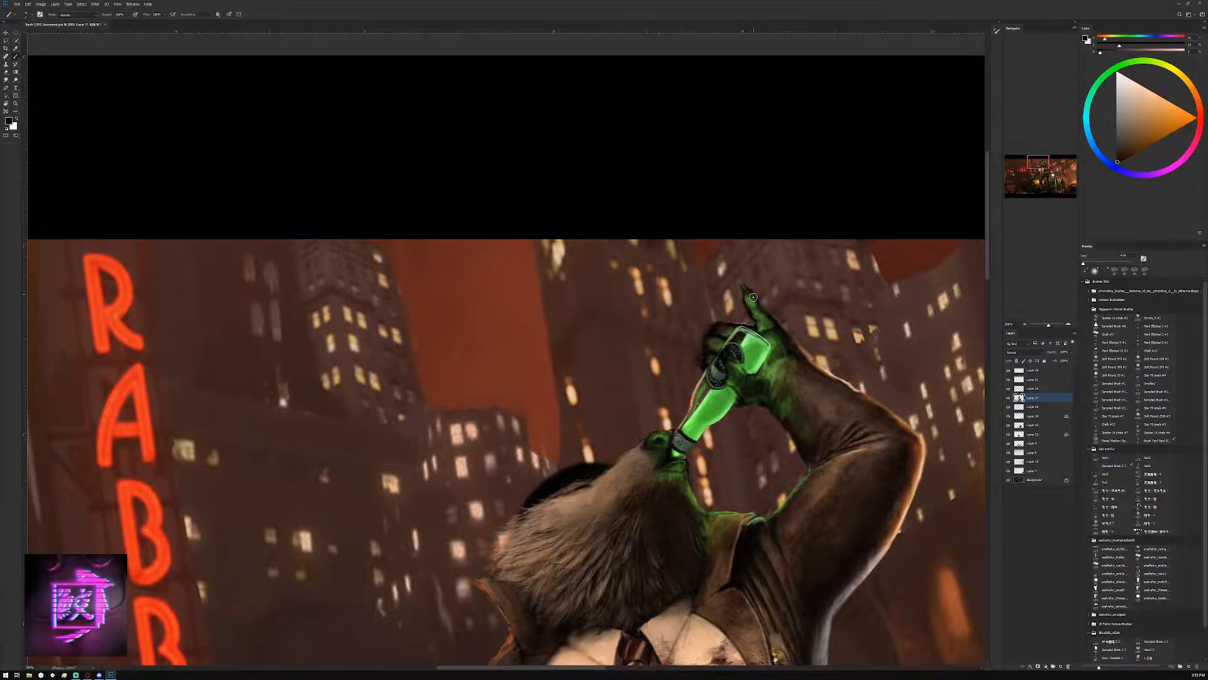
pyautogui.keyDown('alt'); pyautogui.click(898, 289); pyautogui.keyUp('alt')
pyautogui.keyDown('alt'); pyautogui.click(941, 298); pyautogui.keyUp('alt')
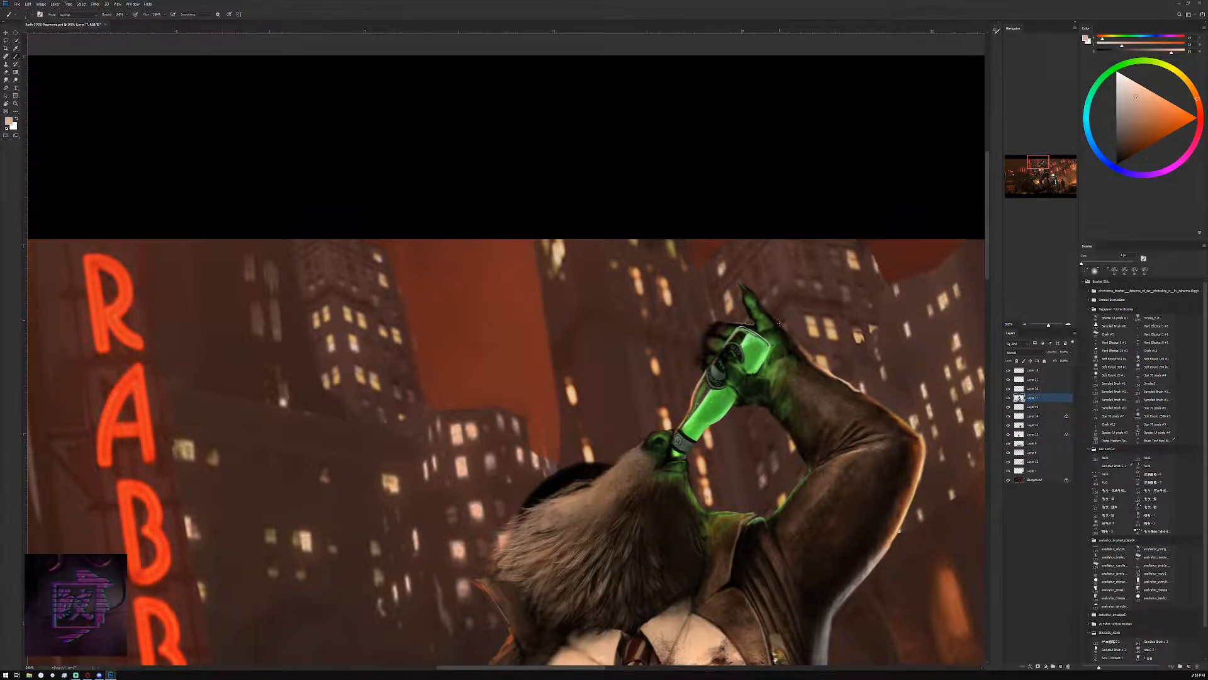
pyautogui.keyDown('alt'); pyautogui.click(781, 323); pyautogui.keyUp('alt')
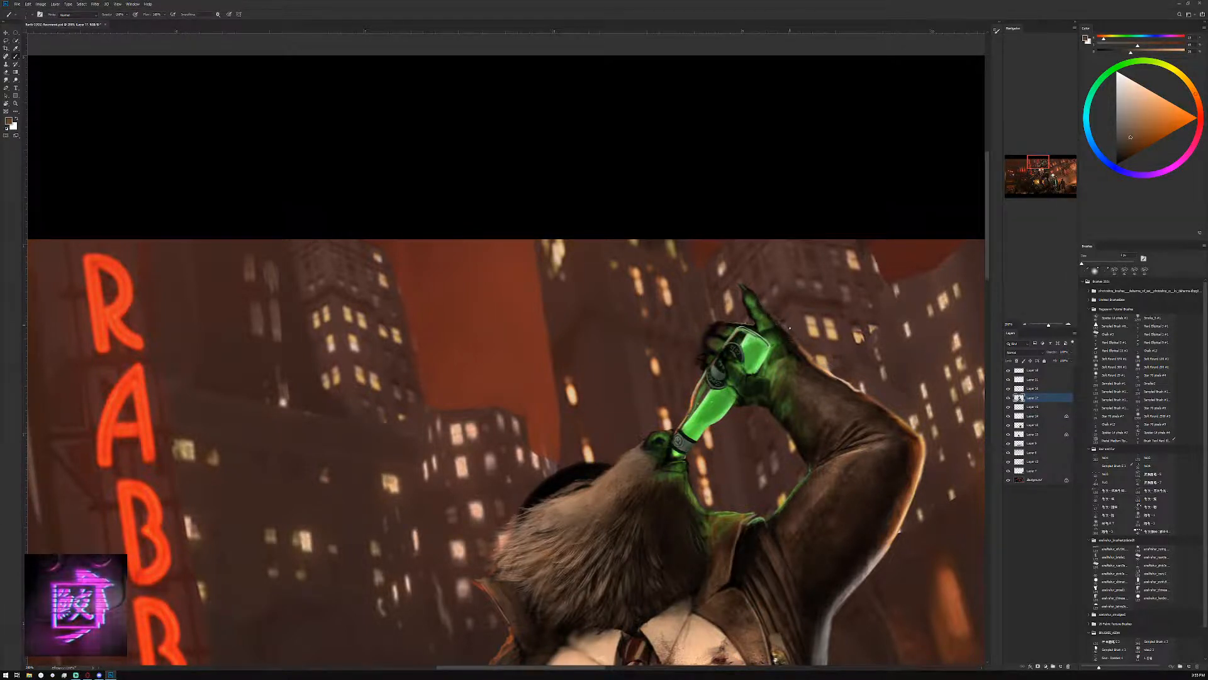
pyautogui.keyDown('alt'); pyautogui.click(772, 303); pyautogui.keyUp('alt')
pyautogui.keyDown('alt'); pyautogui.click(749, 280); pyautogui.keyUp('alt')
# Shade the green-lit inner edge of the upper arm with an enlarged brush in a sampled near-black
pyautogui.keyDown('alt'); pyautogui.click(754, 532); pyautogui.keyUp('alt')
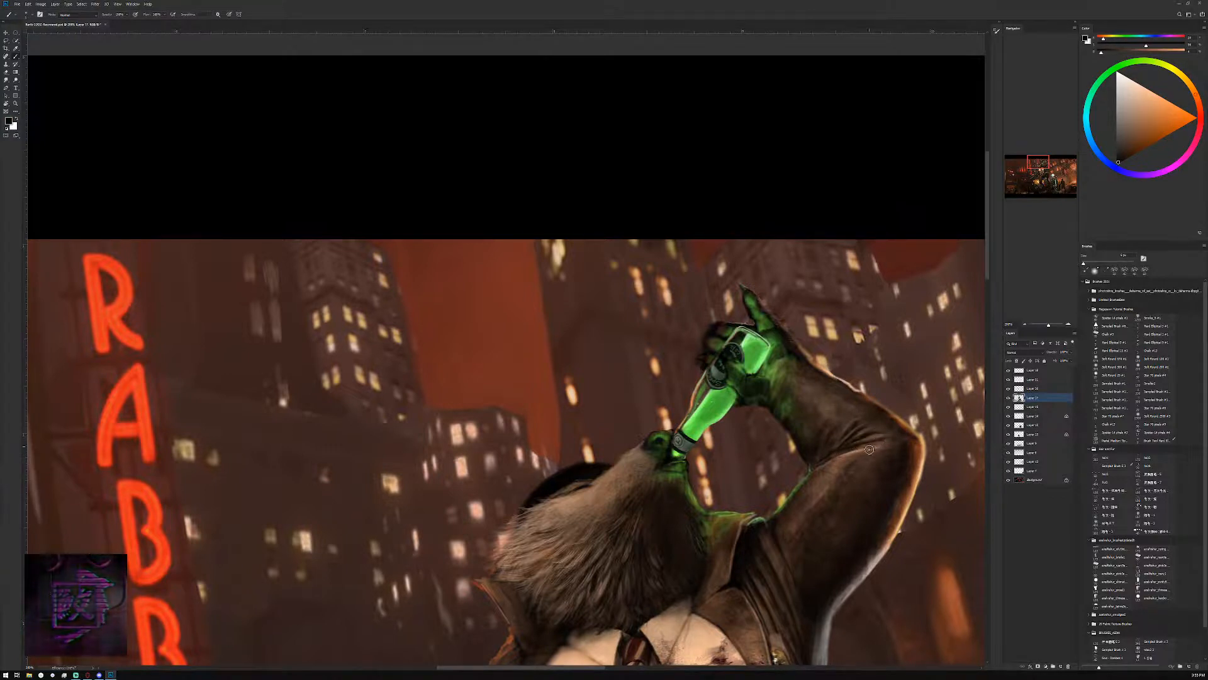
pyautogui.press(']')
pyautogui.press(']')
pyautogui.press(']')
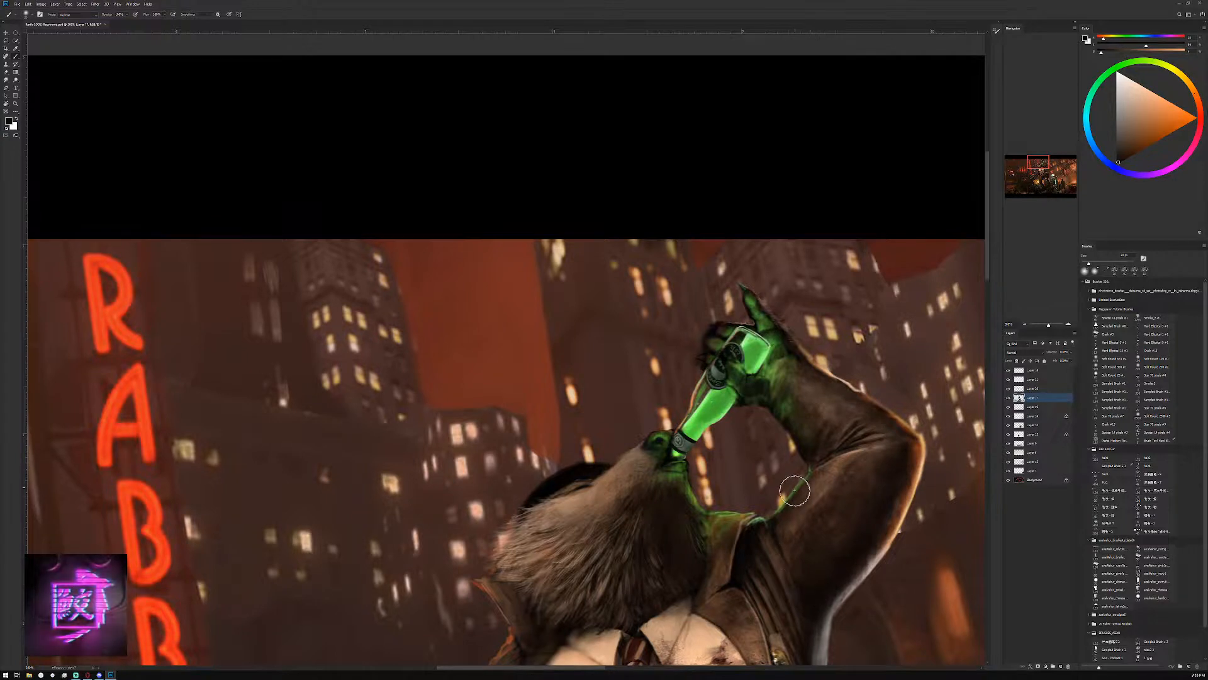
pyautogui.moveTo(795, 490); pyautogui.dragTo(783, 501)
pyautogui.press('[')
pyautogui.press('[')
pyautogui.press('[')
pyautogui.press('[')
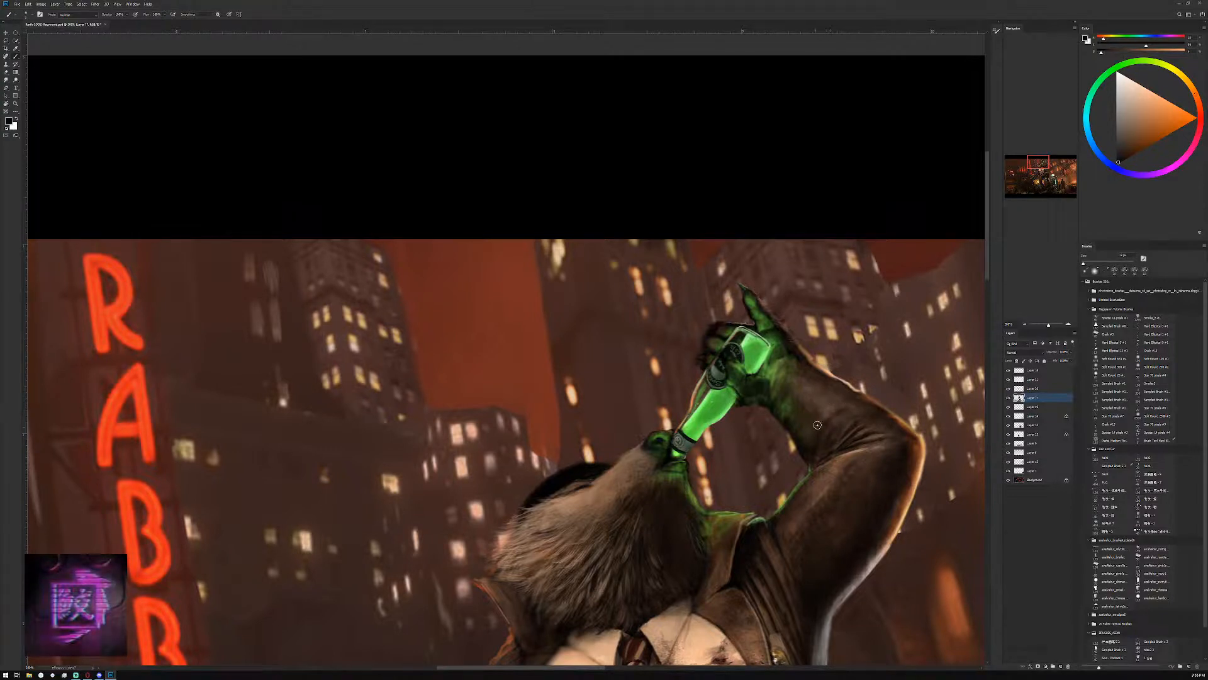
# Paint the forearm sleeve near the elbow with a brown sampled from the fabric, varying the brush size
pyautogui.keyDown('alt'); pyautogui.click(844, 414); pyautogui.keyUp('alt')
pyautogui.press('[')
pyautogui.press('[')
pyautogui.press('[')
pyautogui.keyDown('alt'); pyautogui.click(853, 452); pyautogui.keyUp('alt')
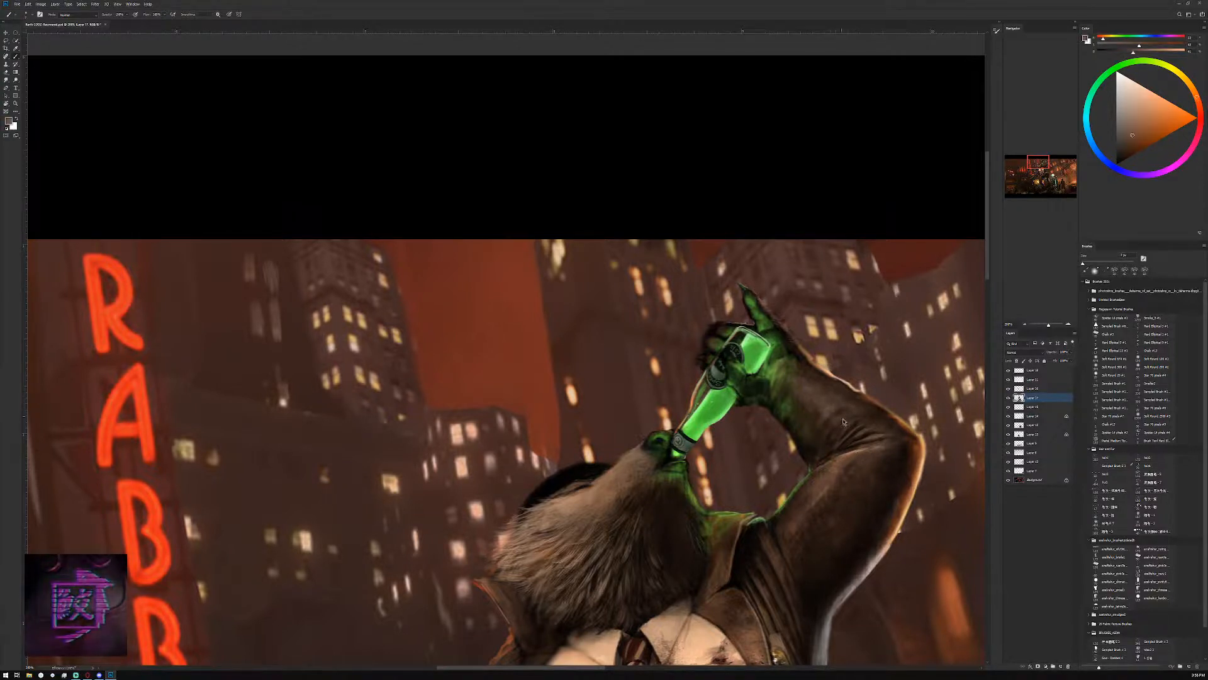
pyautogui.press('[')
pyautogui.press(']')
pyautogui.press(']')
pyautogui.press(']')
pyautogui.press(']')
pyautogui.press('[')
pyautogui.press('[')
pyautogui.press('[')
pyautogui.press('[')
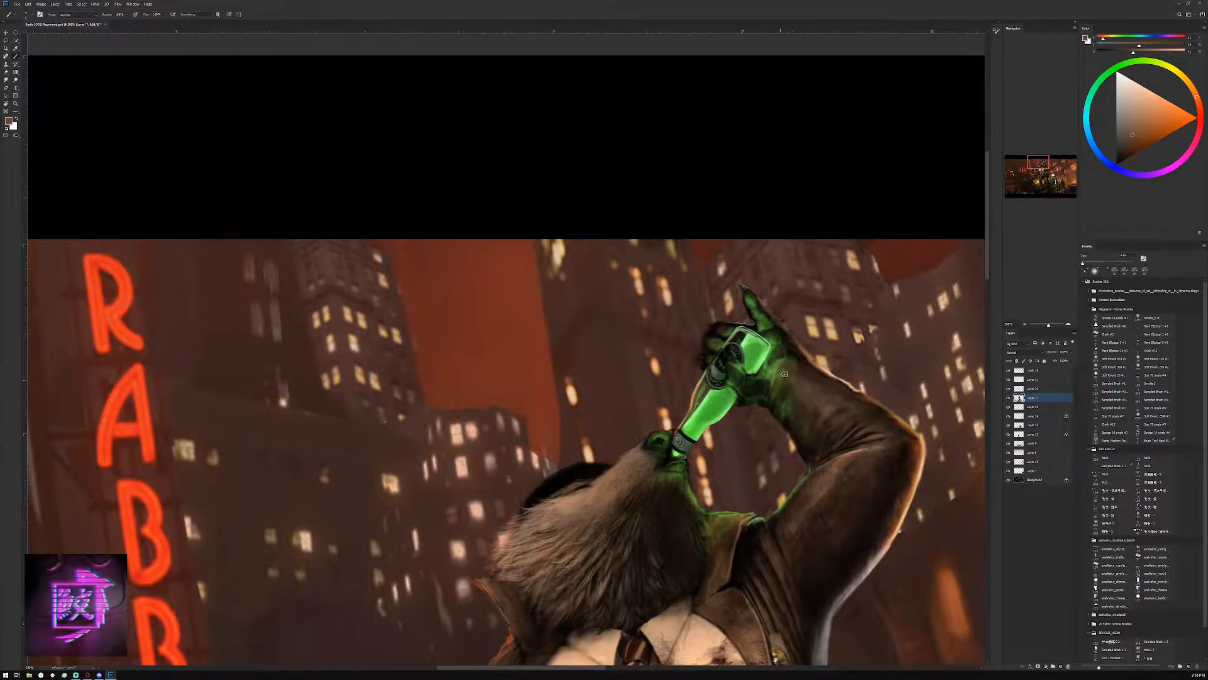
# Shade the hand and wrist beside the bottle's base with near-black and dark greens sampled from the hand
pyautogui.keyDown('alt'); pyautogui.click(760, 359); pyautogui.keyUp('alt')
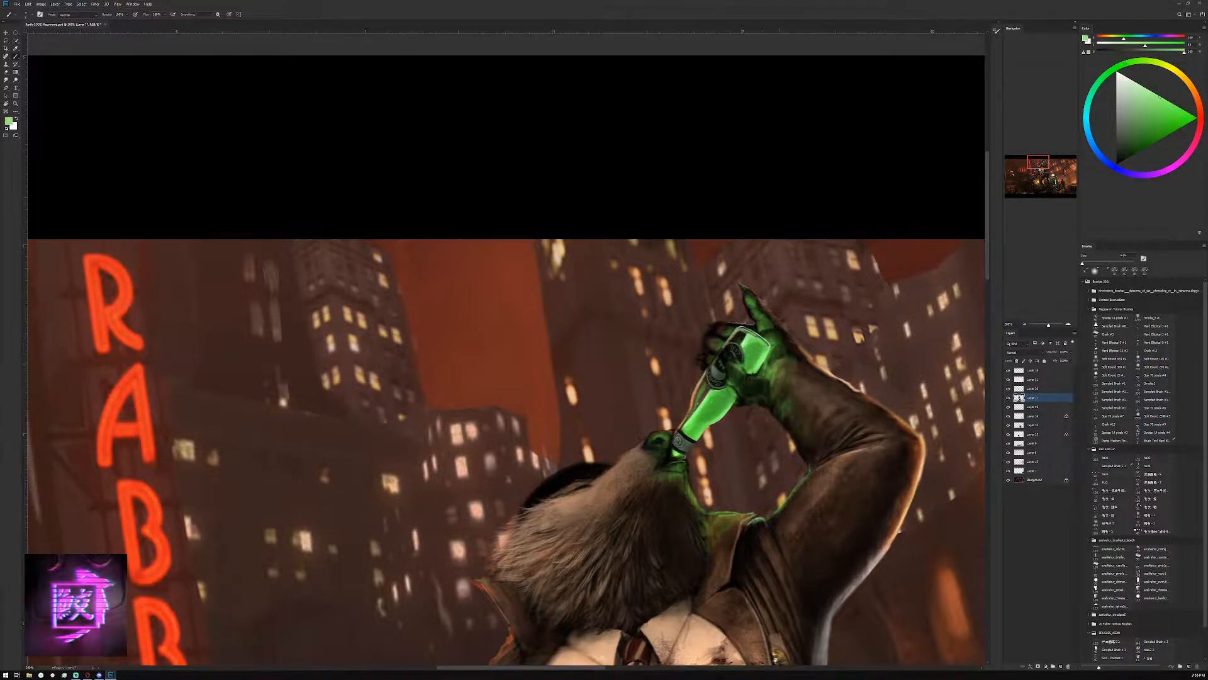
pyautogui.keyDown('alt'); pyautogui.click(778, 343); pyautogui.keyUp('alt')
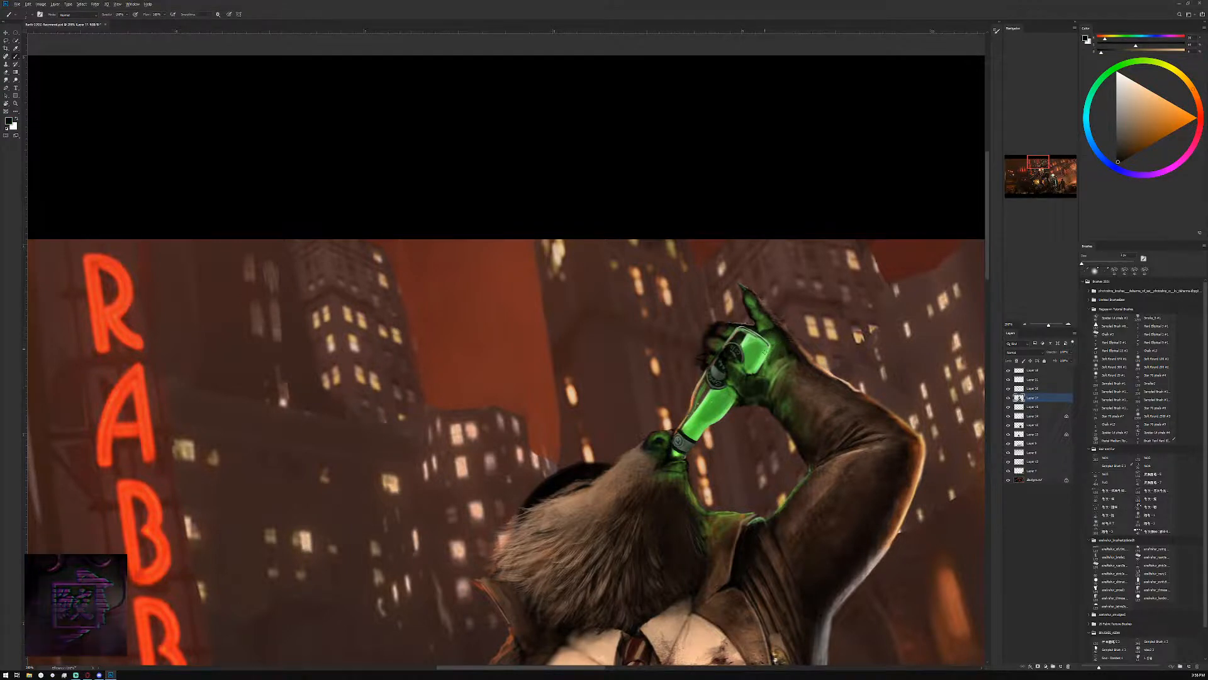
pyautogui.keyDown('alt'); pyautogui.click(777, 346); pyautogui.keyUp('alt')
pyautogui.keyDown('alt'); pyautogui.click(782, 350); pyautogui.keyUp('alt')
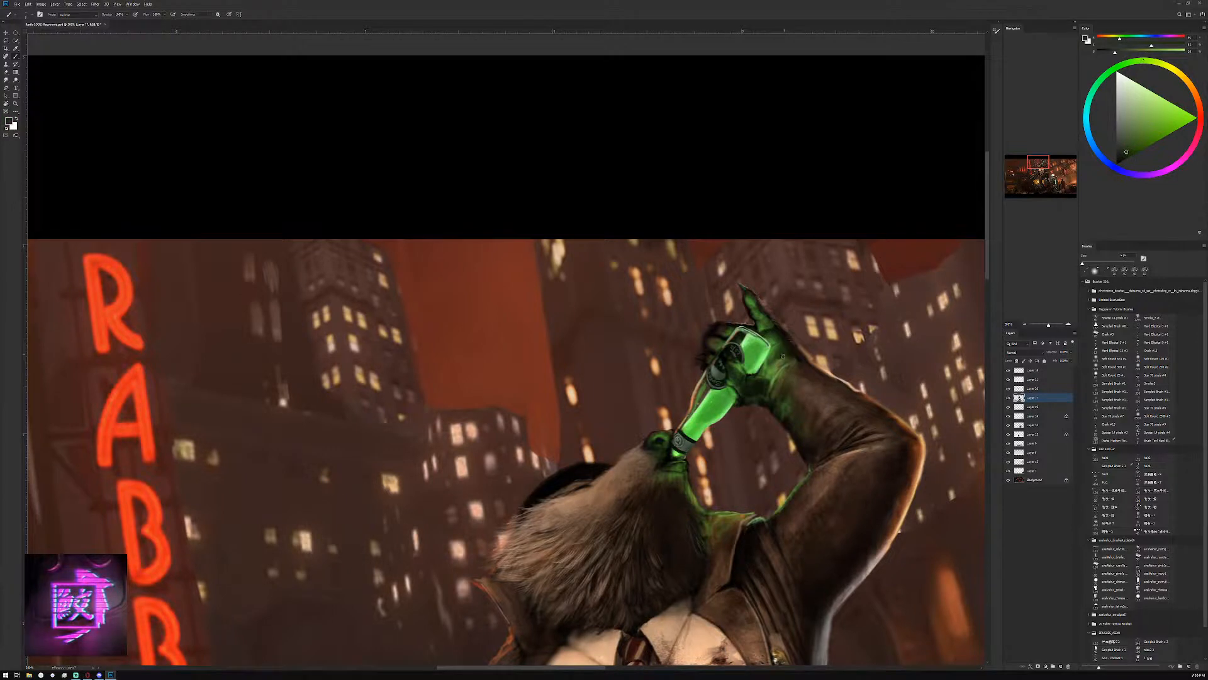
pyautogui.keyDown('alt'); pyautogui.click(779, 354); pyautogui.keyUp('alt')
pyautogui.keyDown('alt'); pyautogui.click(778, 357); pyautogui.keyUp('alt')
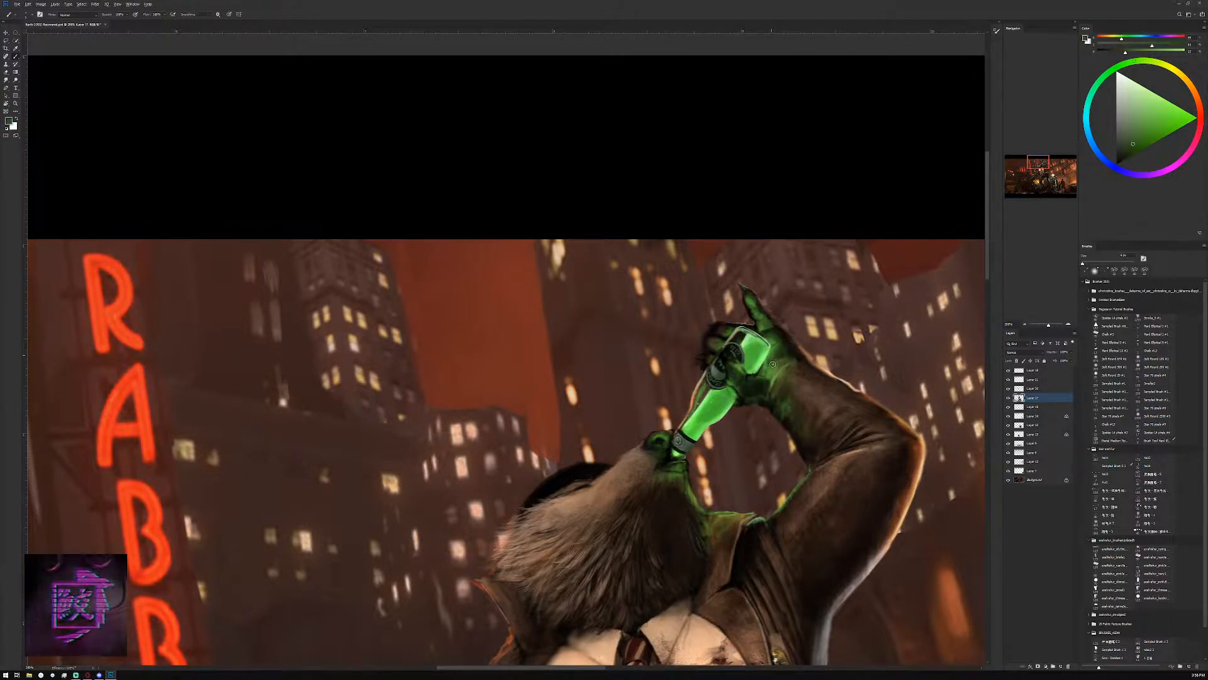
pyautogui.keyDown('alt'); pyautogui.click(782, 360); pyautogui.keyUp('alt')
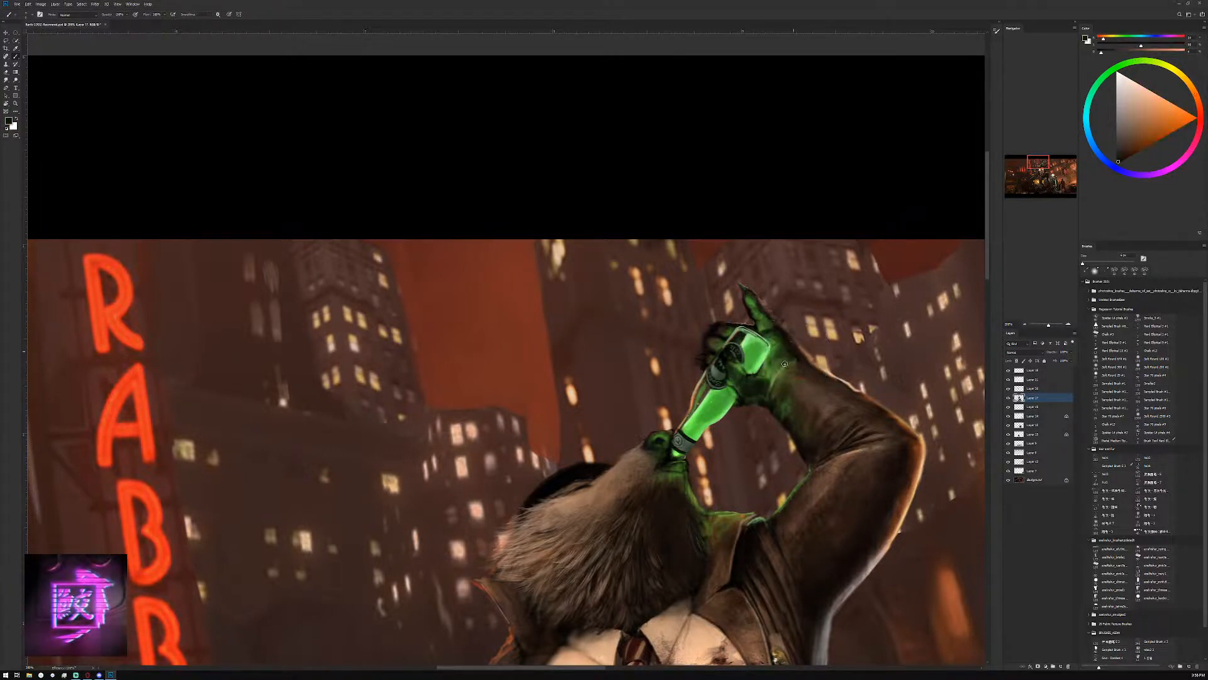
# Paint the palm and wrist beside the bottle's base with near-black, dark green and brighter greens sampled from the hand and glow
pyautogui.keyDown('alt'); pyautogui.click(781, 364); pyautogui.keyUp('alt')
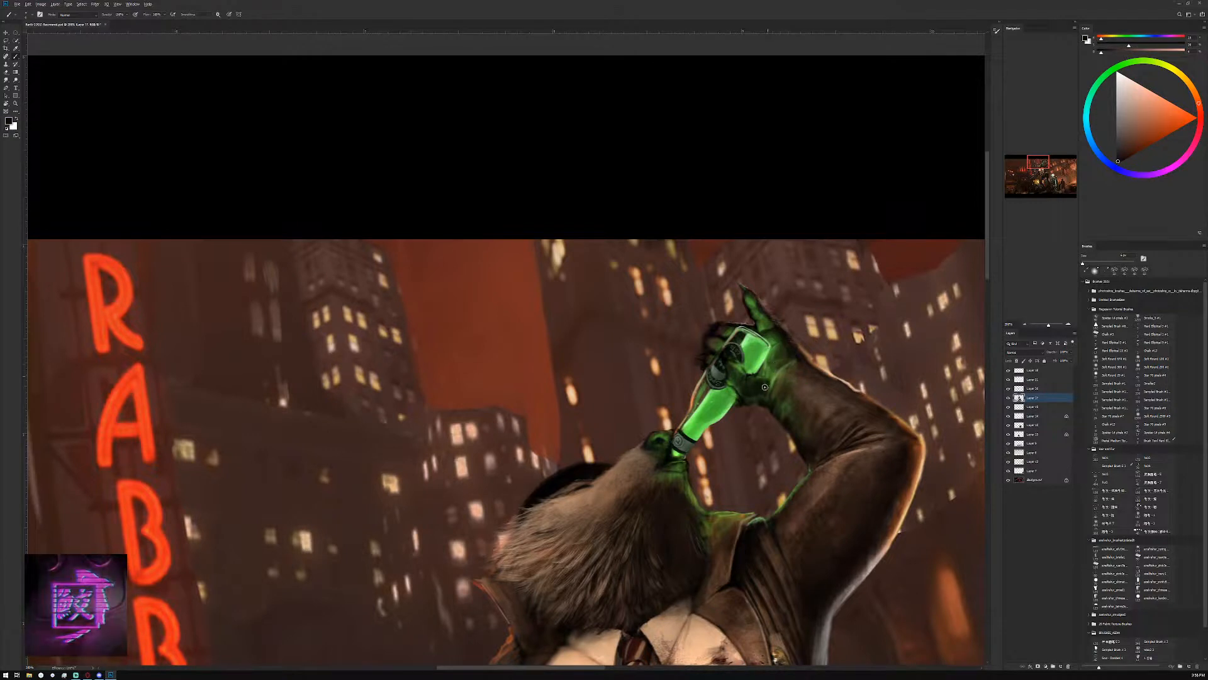
pyautogui.keyDown('alt'); pyautogui.click(756, 377); pyautogui.keyUp('alt')
pyautogui.keyDown('alt'); pyautogui.click(758, 358); pyautogui.keyUp('alt')
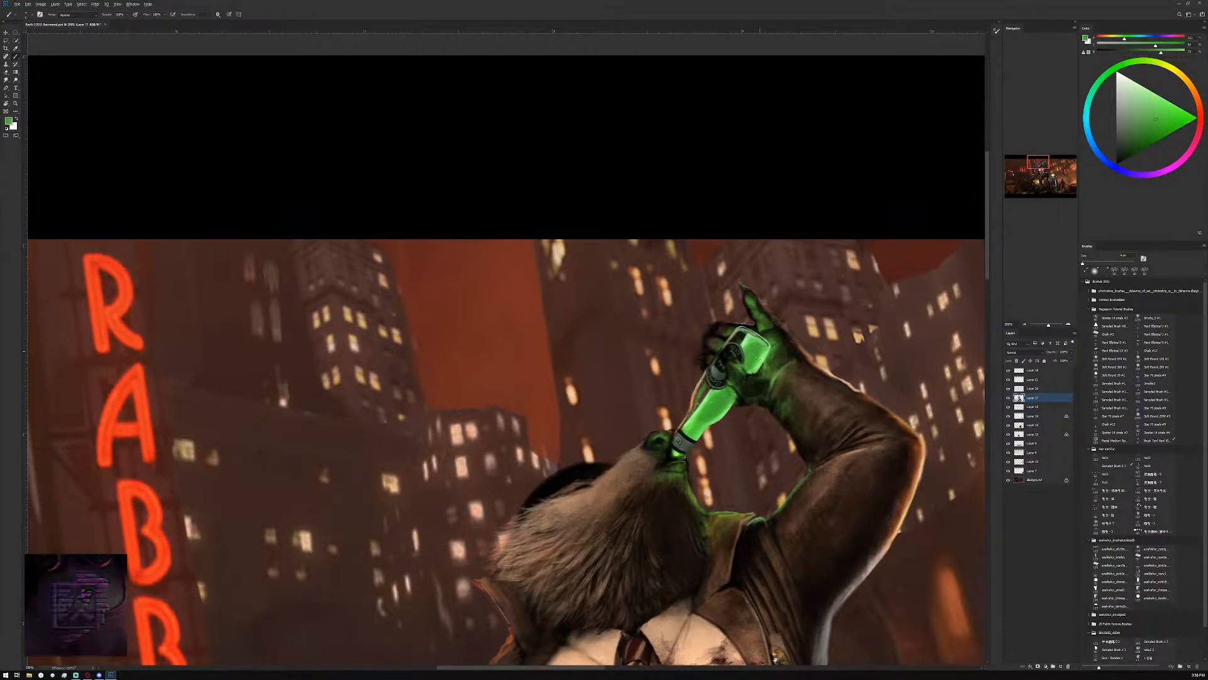
pyautogui.keyDown('alt'); pyautogui.click(758, 357); pyautogui.keyUp('alt')
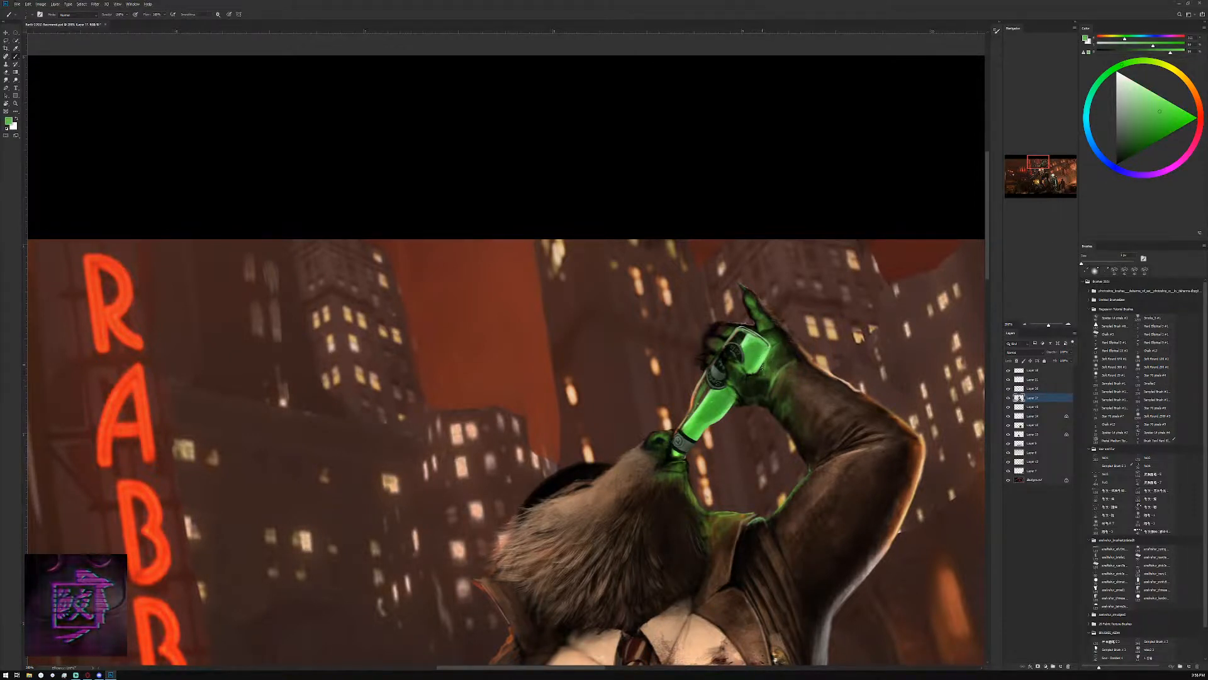
pyautogui.keyDown('alt'); pyautogui.click(762, 366); pyautogui.keyUp('alt')
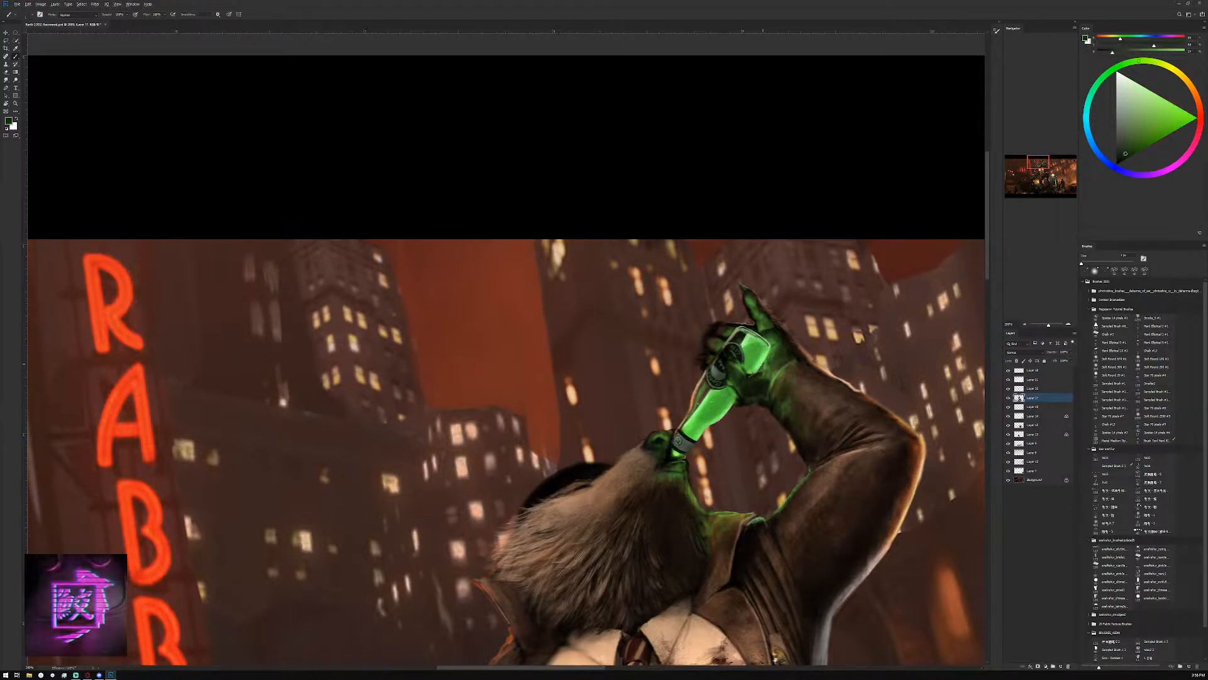
pyautogui.keyDown('alt'); pyautogui.click(764, 369); pyautogui.keyUp('alt')
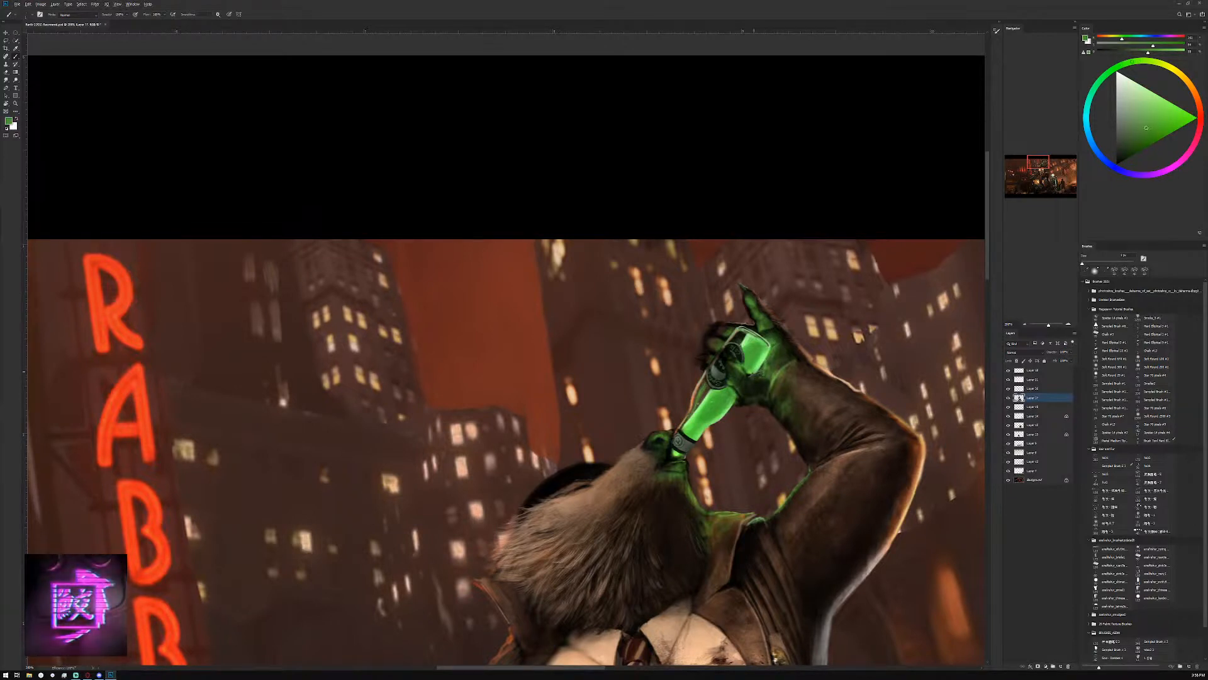
pyautogui.keyDown('alt'); pyautogui.click(791, 357); pyautogui.keyUp('alt')
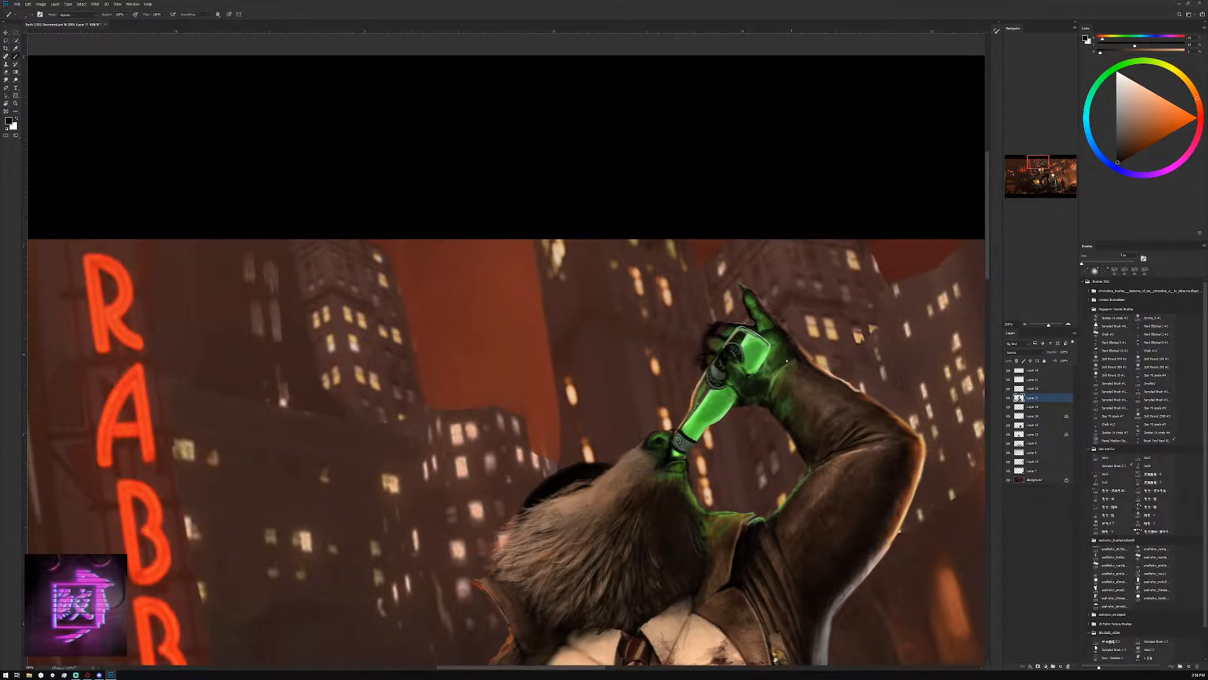
pyautogui.keyDown('alt'); pyautogui.click(761, 357); pyautogui.keyUp('alt')
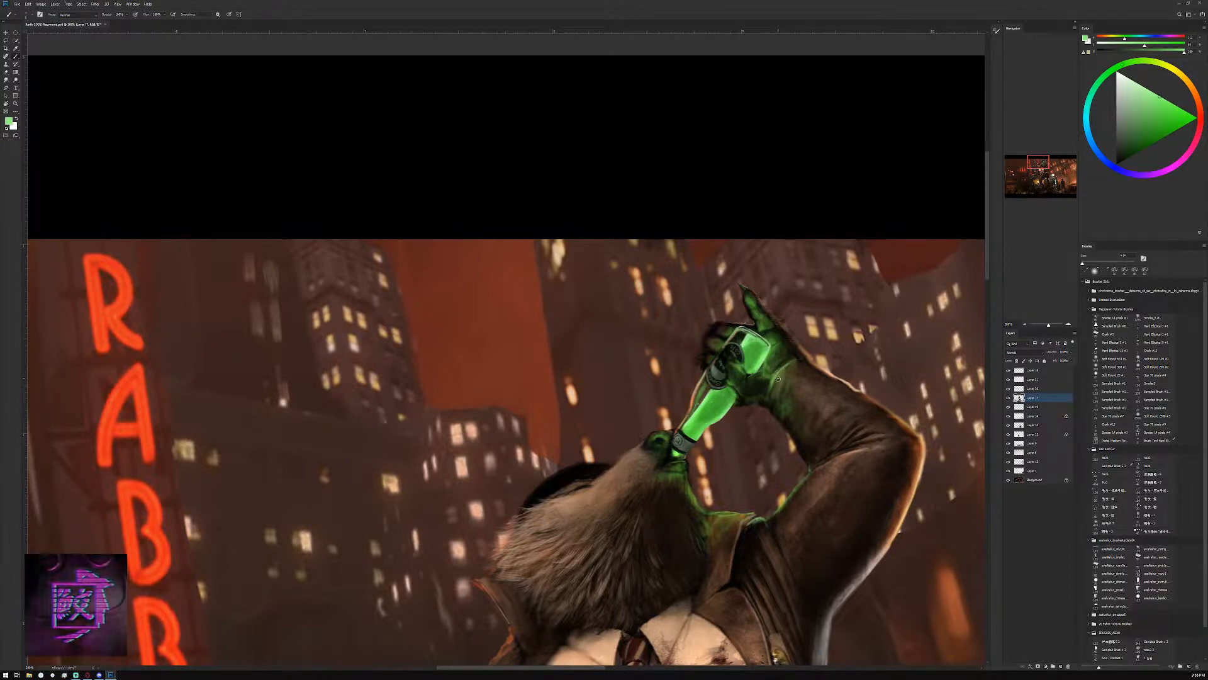
# Refine the inner edge of the wrist and forearm with a smaller brush in a sampled near-black brown
pyautogui.click(1023, 325)
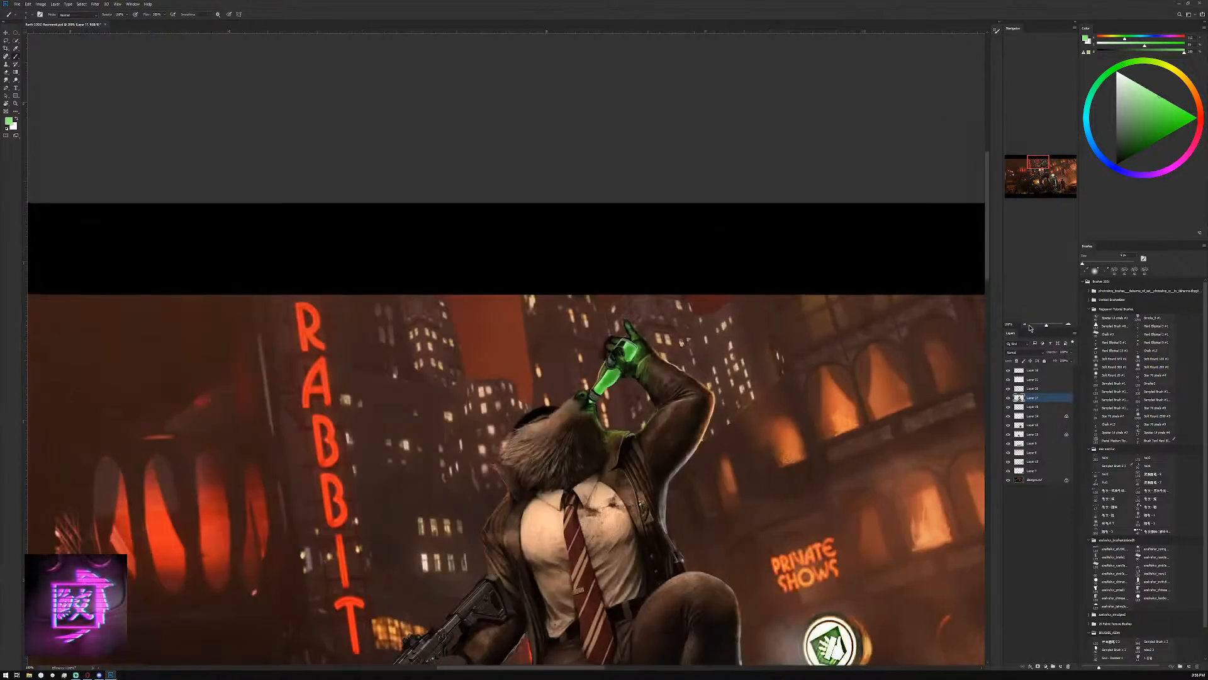
pyautogui.click(1025, 326)
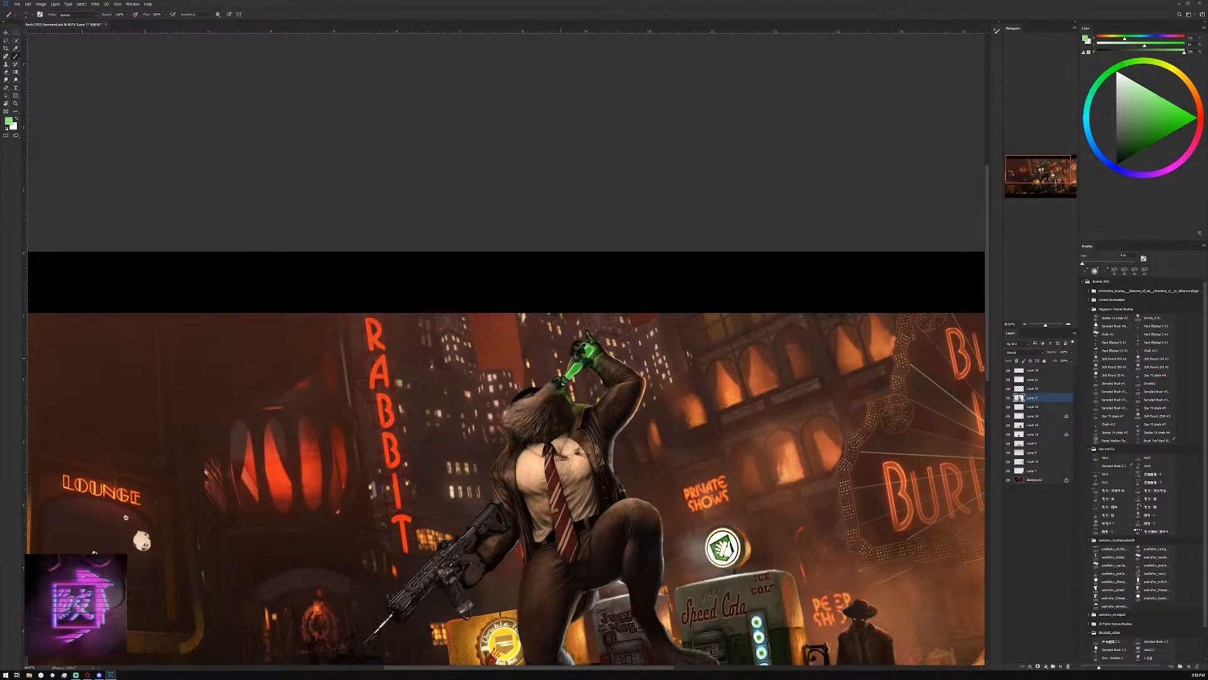
pyautogui.click(1068, 325)
pyautogui.click(1068, 325)
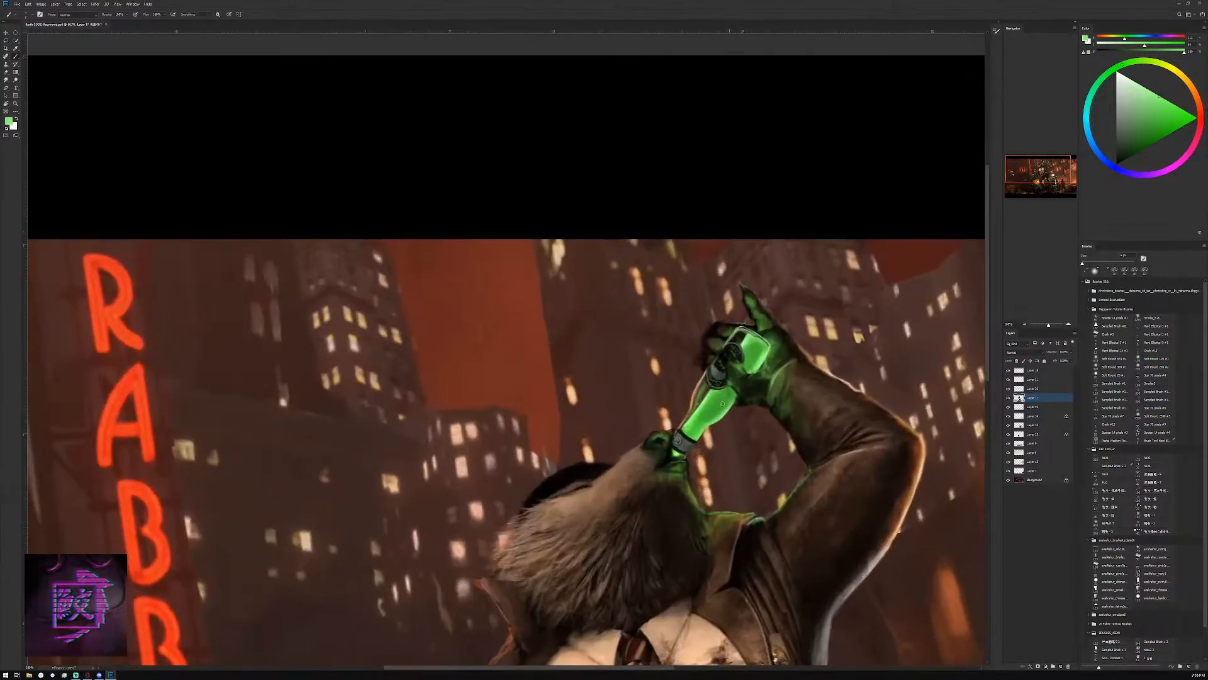
pyautogui.keyDown('alt'); pyautogui.click(778, 383); pyautogui.keyUp('alt')
pyautogui.press('[')
pyautogui.keyDown('alt'); pyautogui.click(792, 434); pyautogui.keyUp('alt')
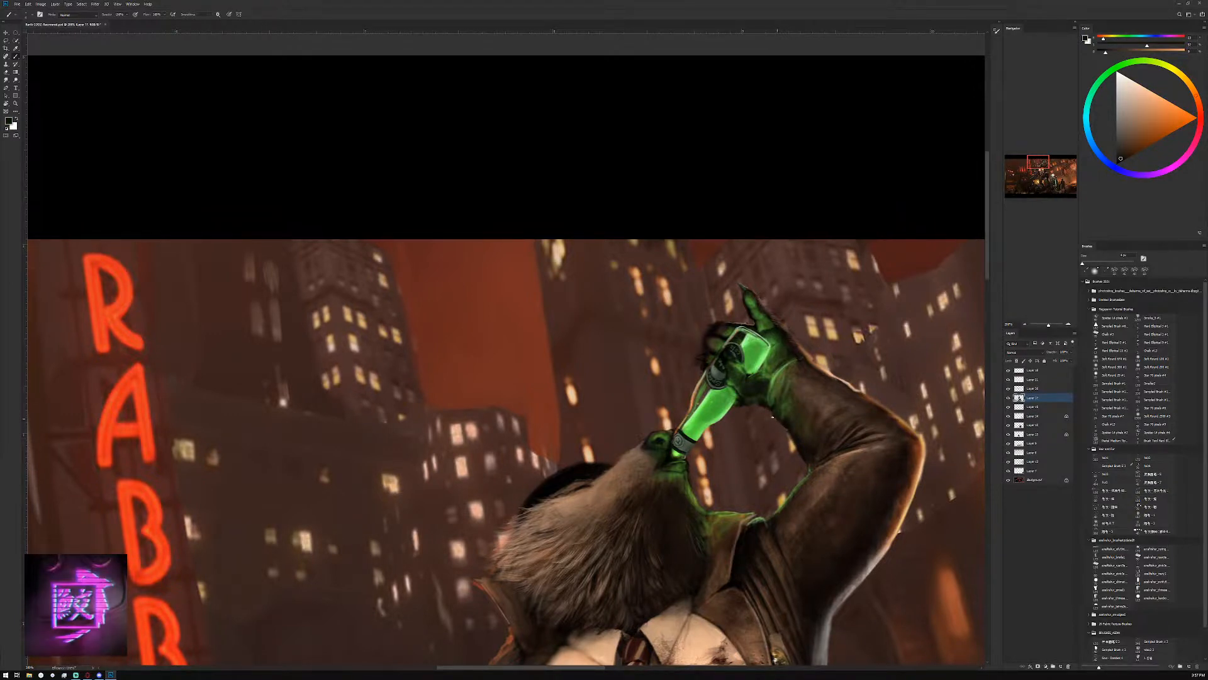
pyautogui.moveTo(785, 430); pyautogui.dragTo(788, 436)
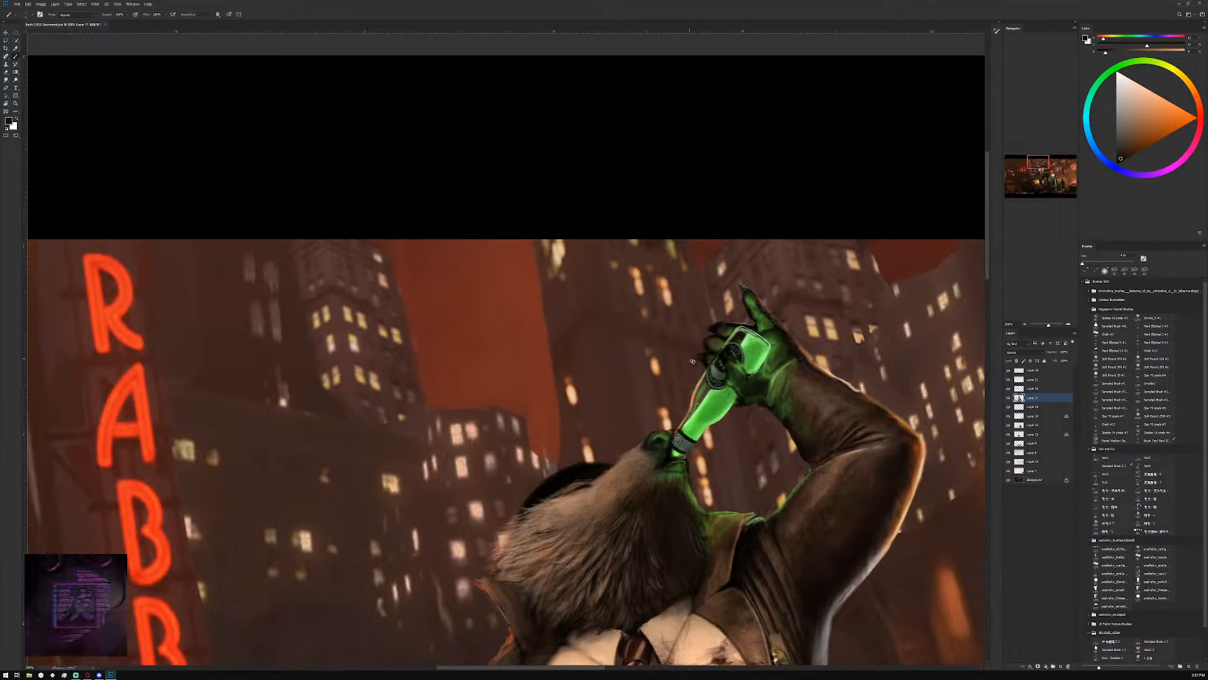
# Shade the hand between the raised finger and the bottle's base with near-black and mid-greens sampled from the hand
pyautogui.keyDown('alt'); pyautogui.click(773, 329); pyautogui.keyUp('alt')
pyautogui.click(1121, 160)
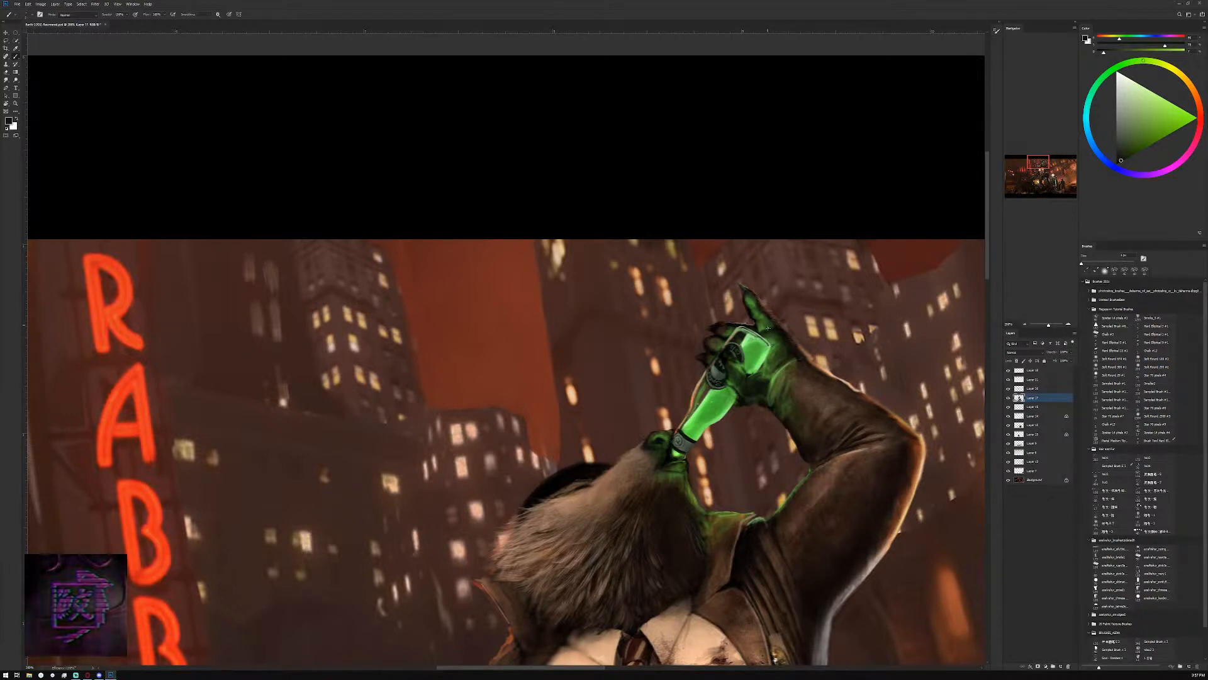
pyautogui.keyDown('alt'); pyautogui.click(768, 326); pyautogui.keyUp('alt')
pyautogui.keyDown('alt'); pyautogui.click(765, 327); pyautogui.keyUp('alt')
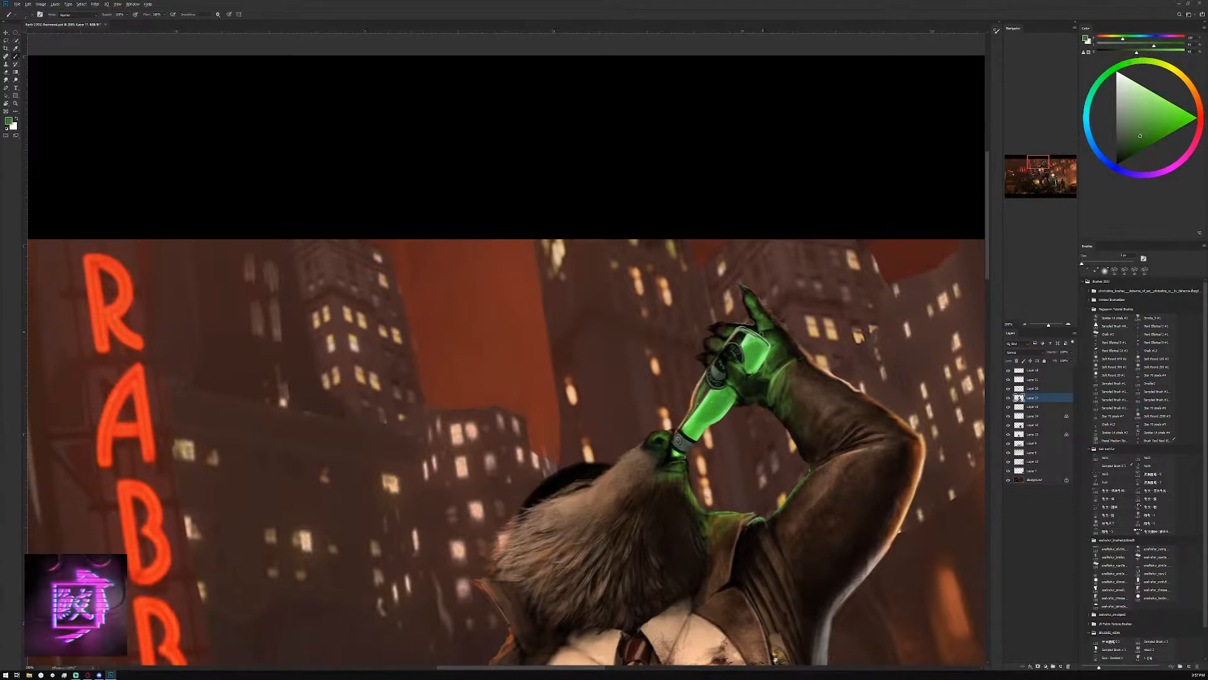
pyautogui.keyDown('alt'); pyautogui.click(763, 343); pyautogui.keyUp('alt')
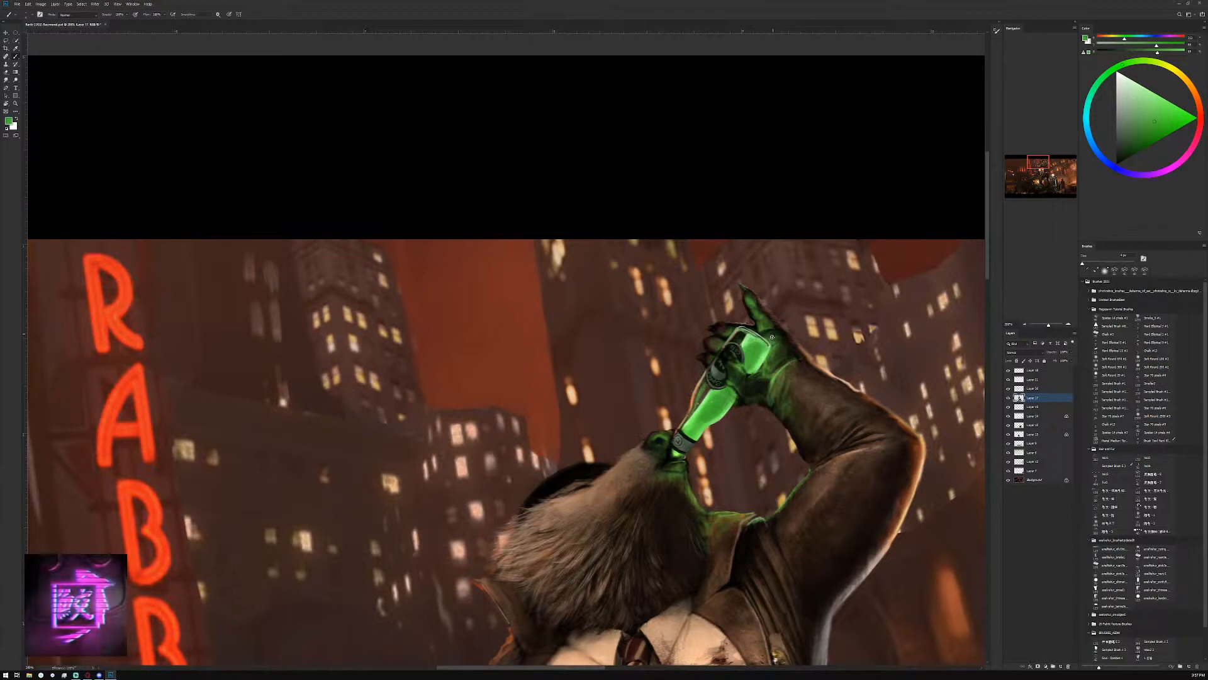
pyautogui.keyDown('alt'); pyautogui.click(777, 336); pyautogui.keyUp('alt')
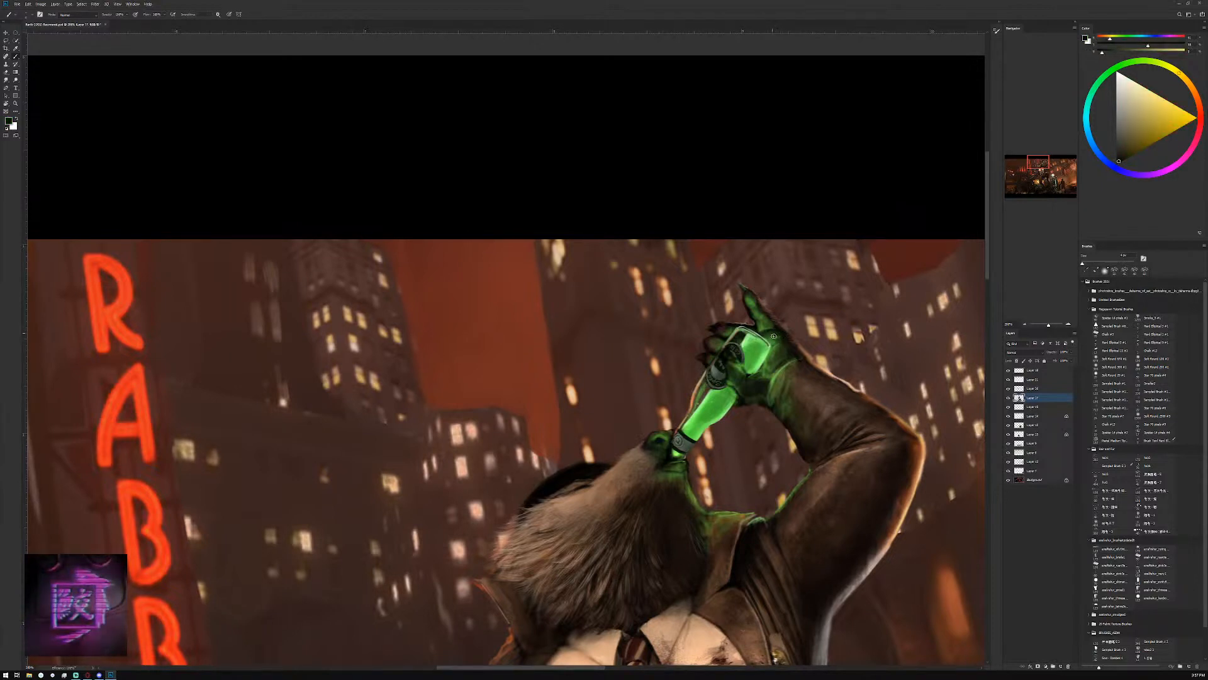
pyautogui.keyDown('alt'); pyautogui.click(758, 343); pyautogui.keyUp('alt')
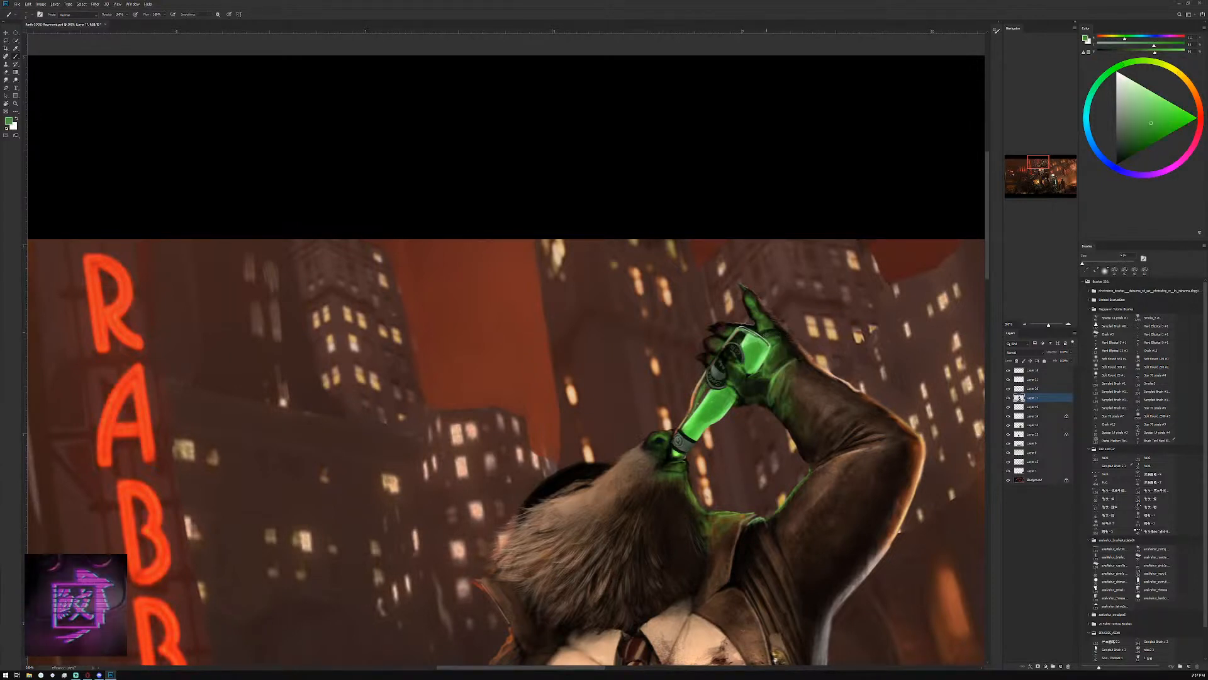
# Blend the back of the hand below the raised finger with a resized brush, using sampled near-black, muted green and light green
pyautogui.keyDown('alt'); pyautogui.click(778, 328); pyautogui.keyUp('alt')
pyautogui.press(']')
pyautogui.keyDown('alt'); pyautogui.click(767, 328); pyautogui.keyUp('alt')
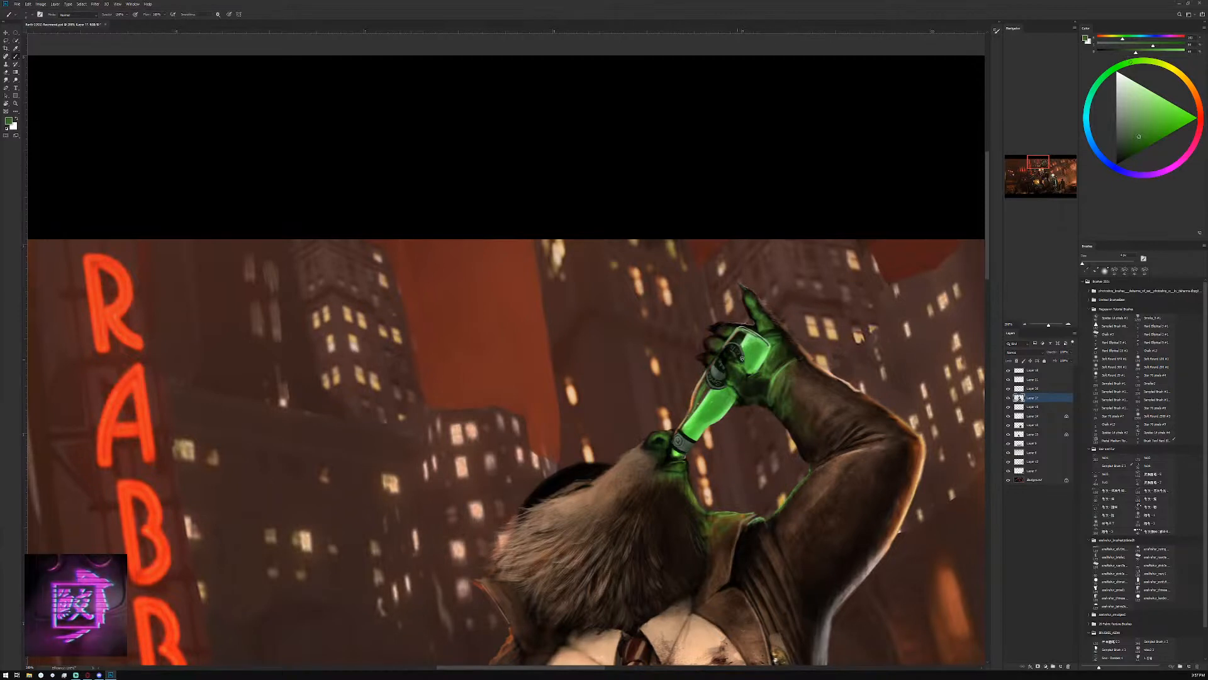
pyautogui.keyDown('alt'); pyautogui.click(783, 337); pyautogui.keyUp('alt')
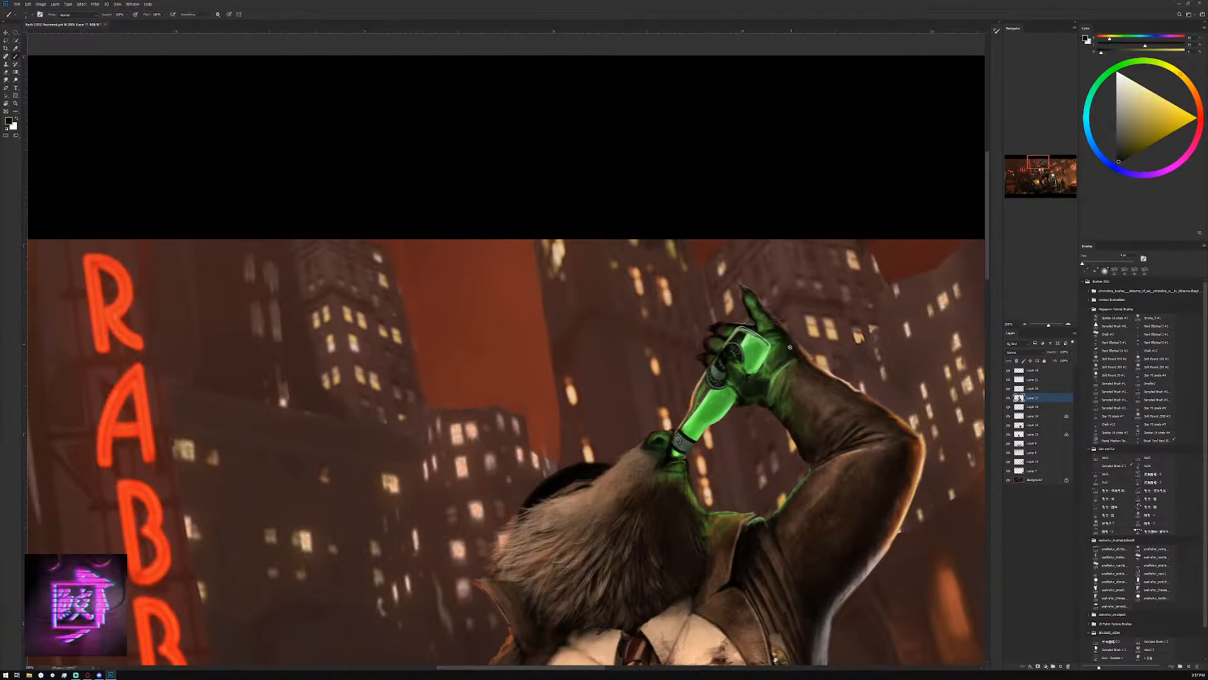
pyautogui.keyDown('alt'); pyautogui.click(770, 340); pyautogui.keyUp('alt')
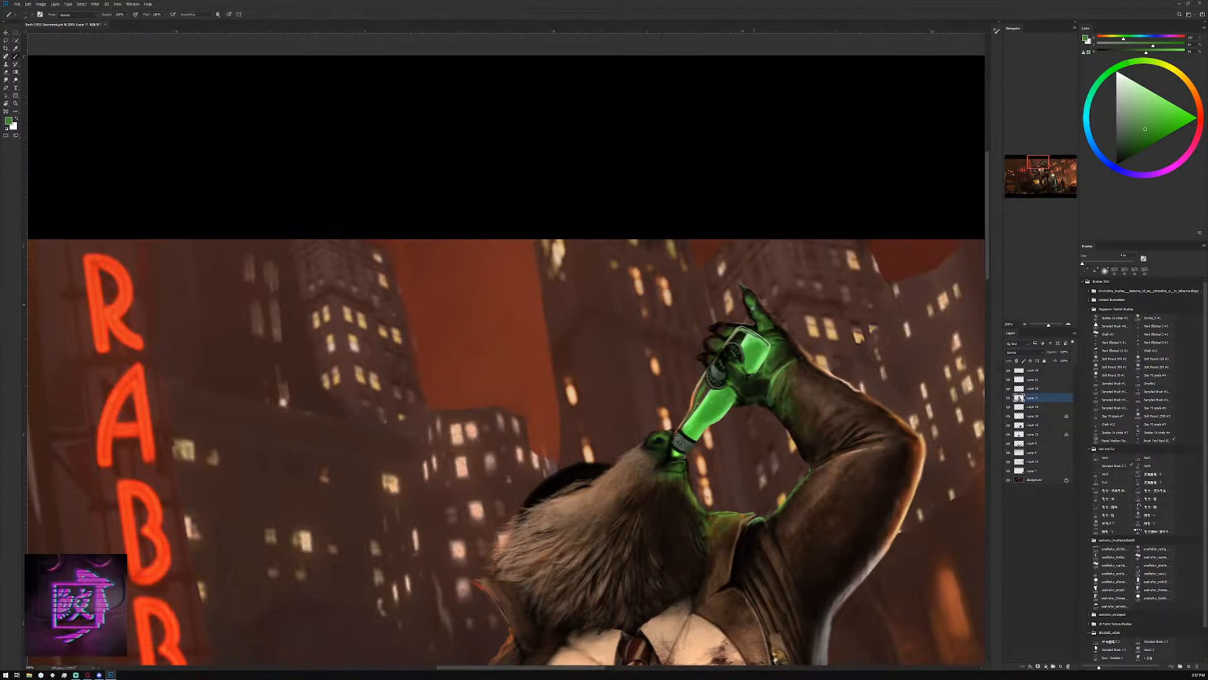
pyautogui.keyDown('alt'); pyautogui.click(761, 345); pyautogui.keyUp('alt')
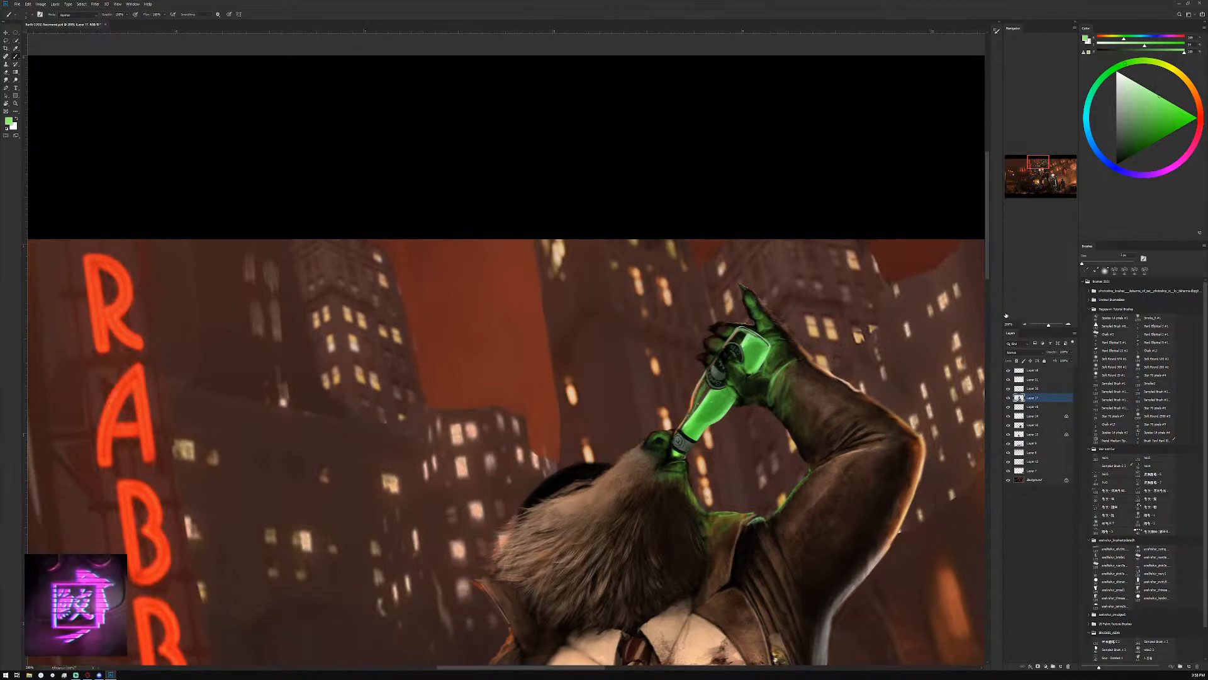
# Save the painting and review the whole composition
pyautogui.click(1025, 324)
pyautogui.click(1025, 324)
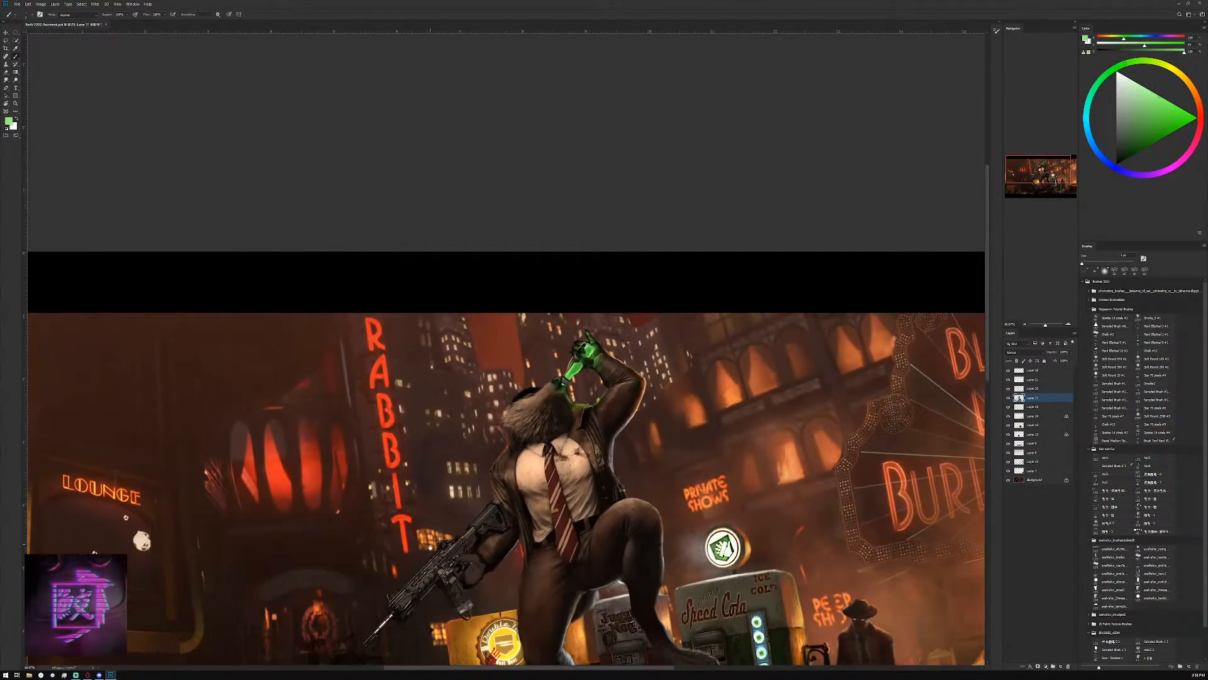
pyautogui.moveTo(429, 546); pyautogui.dragTo(435, 511)
pyautogui.hotkey('ctrl', 's')
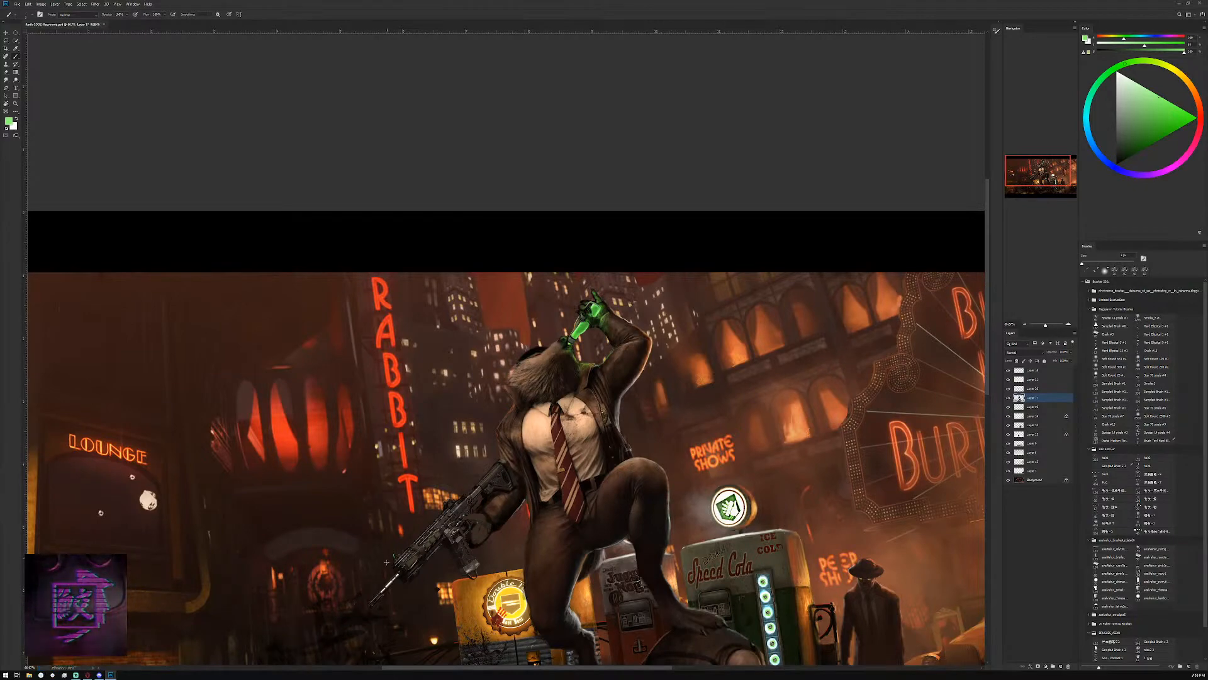
pyautogui.moveTo(387, 562); pyautogui.dragTo(409, 526)
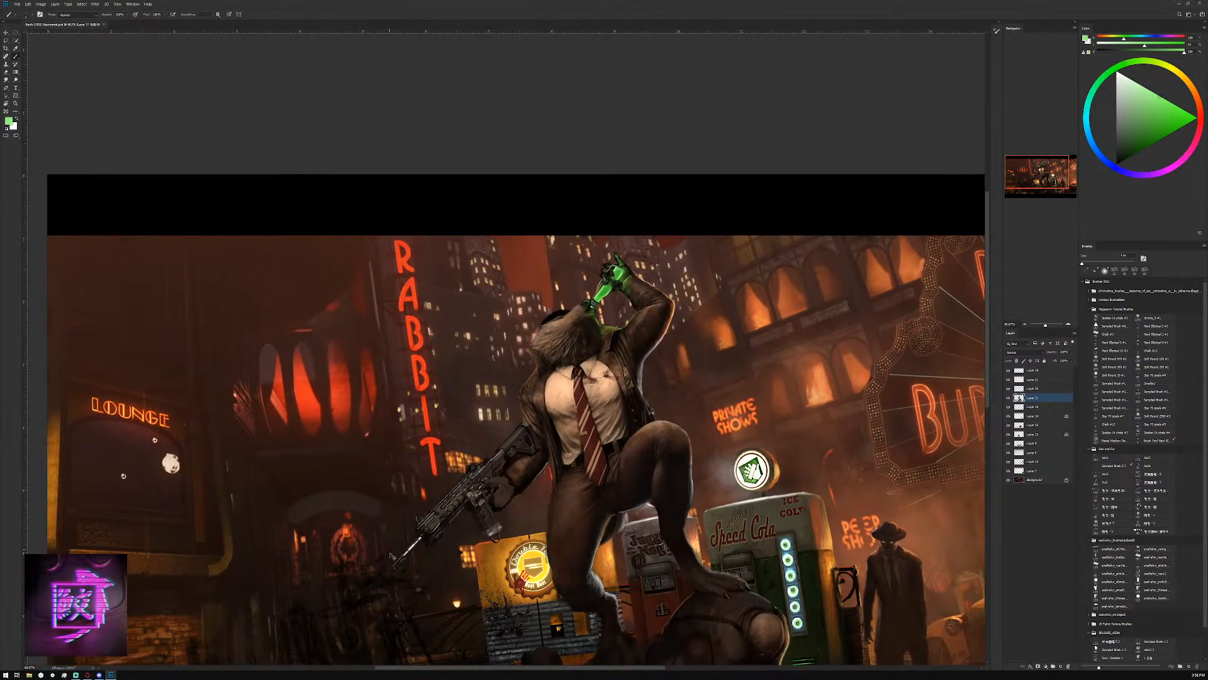
pyautogui.scroll(-3, 389, 553)
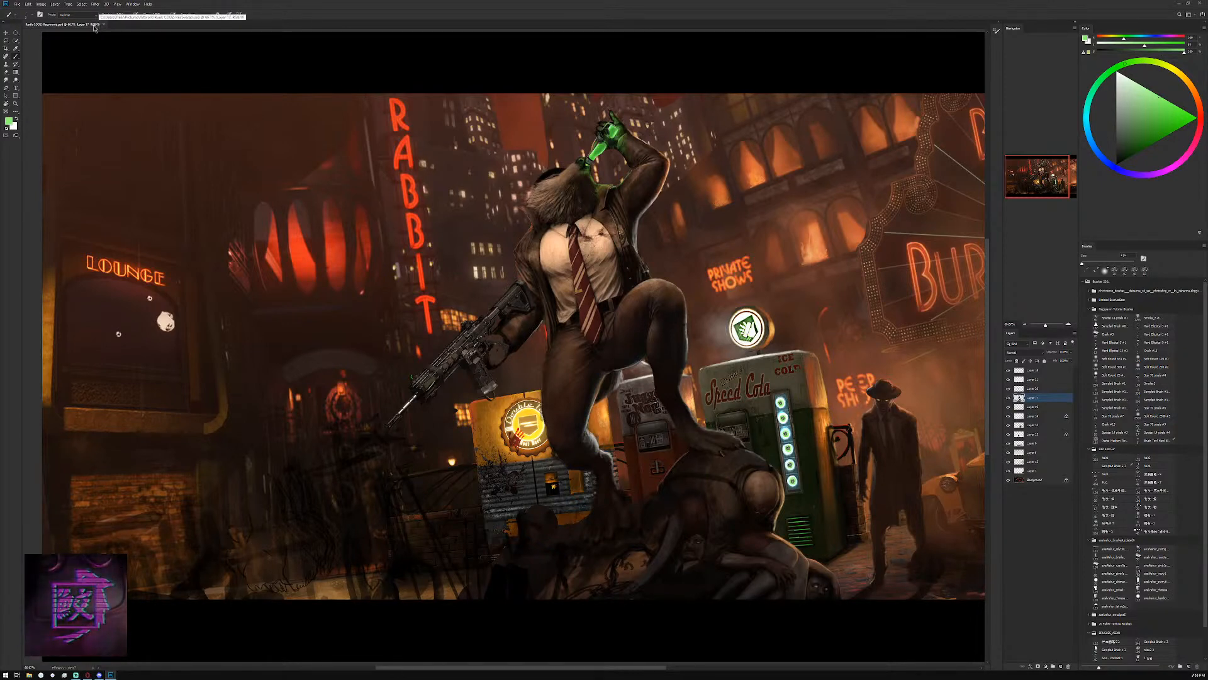
pyautogui.click(18, 4)
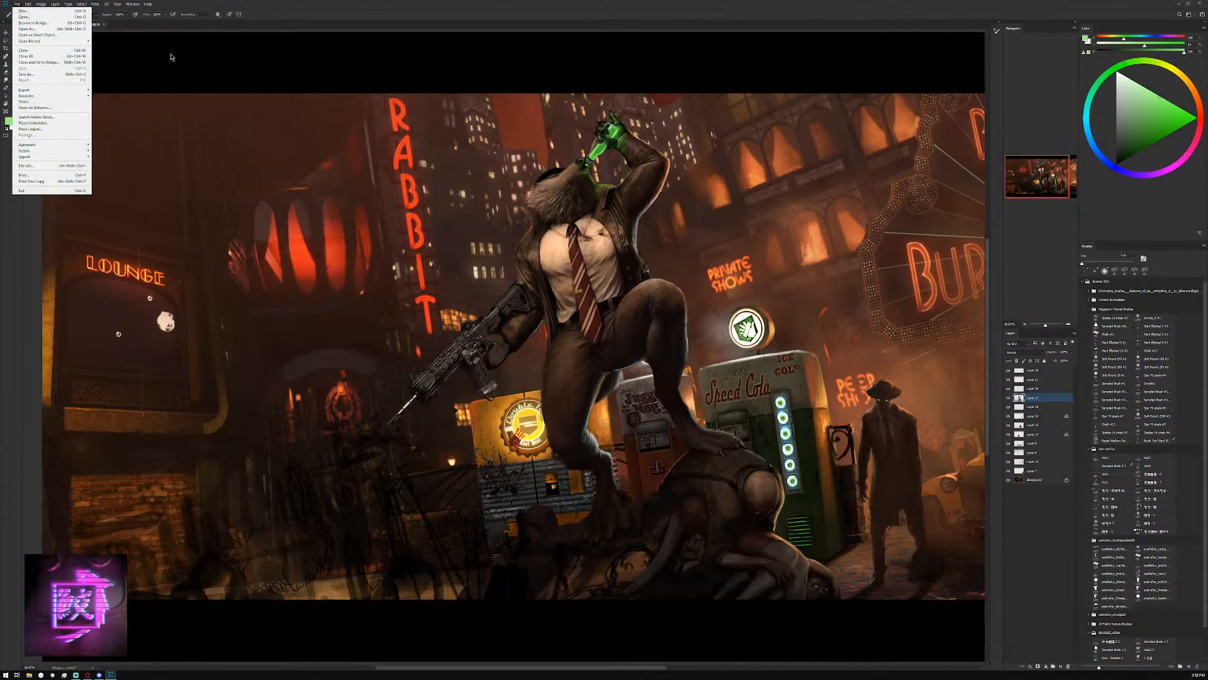
pyautogui.click(259, 14)
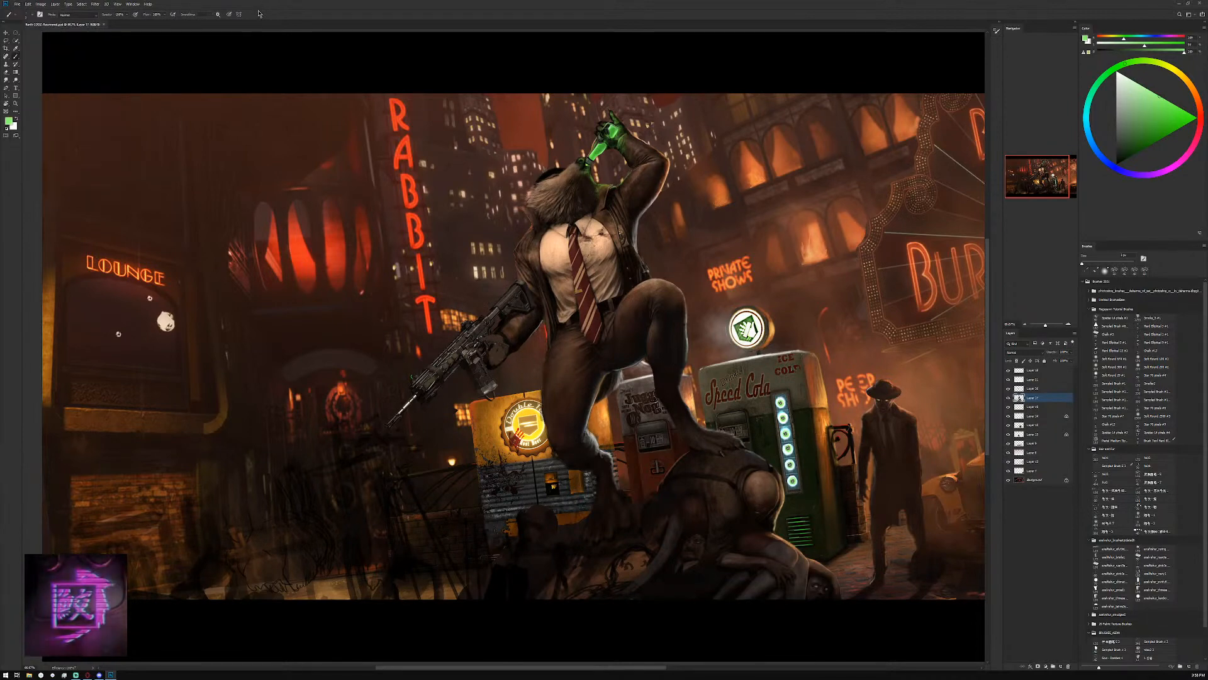